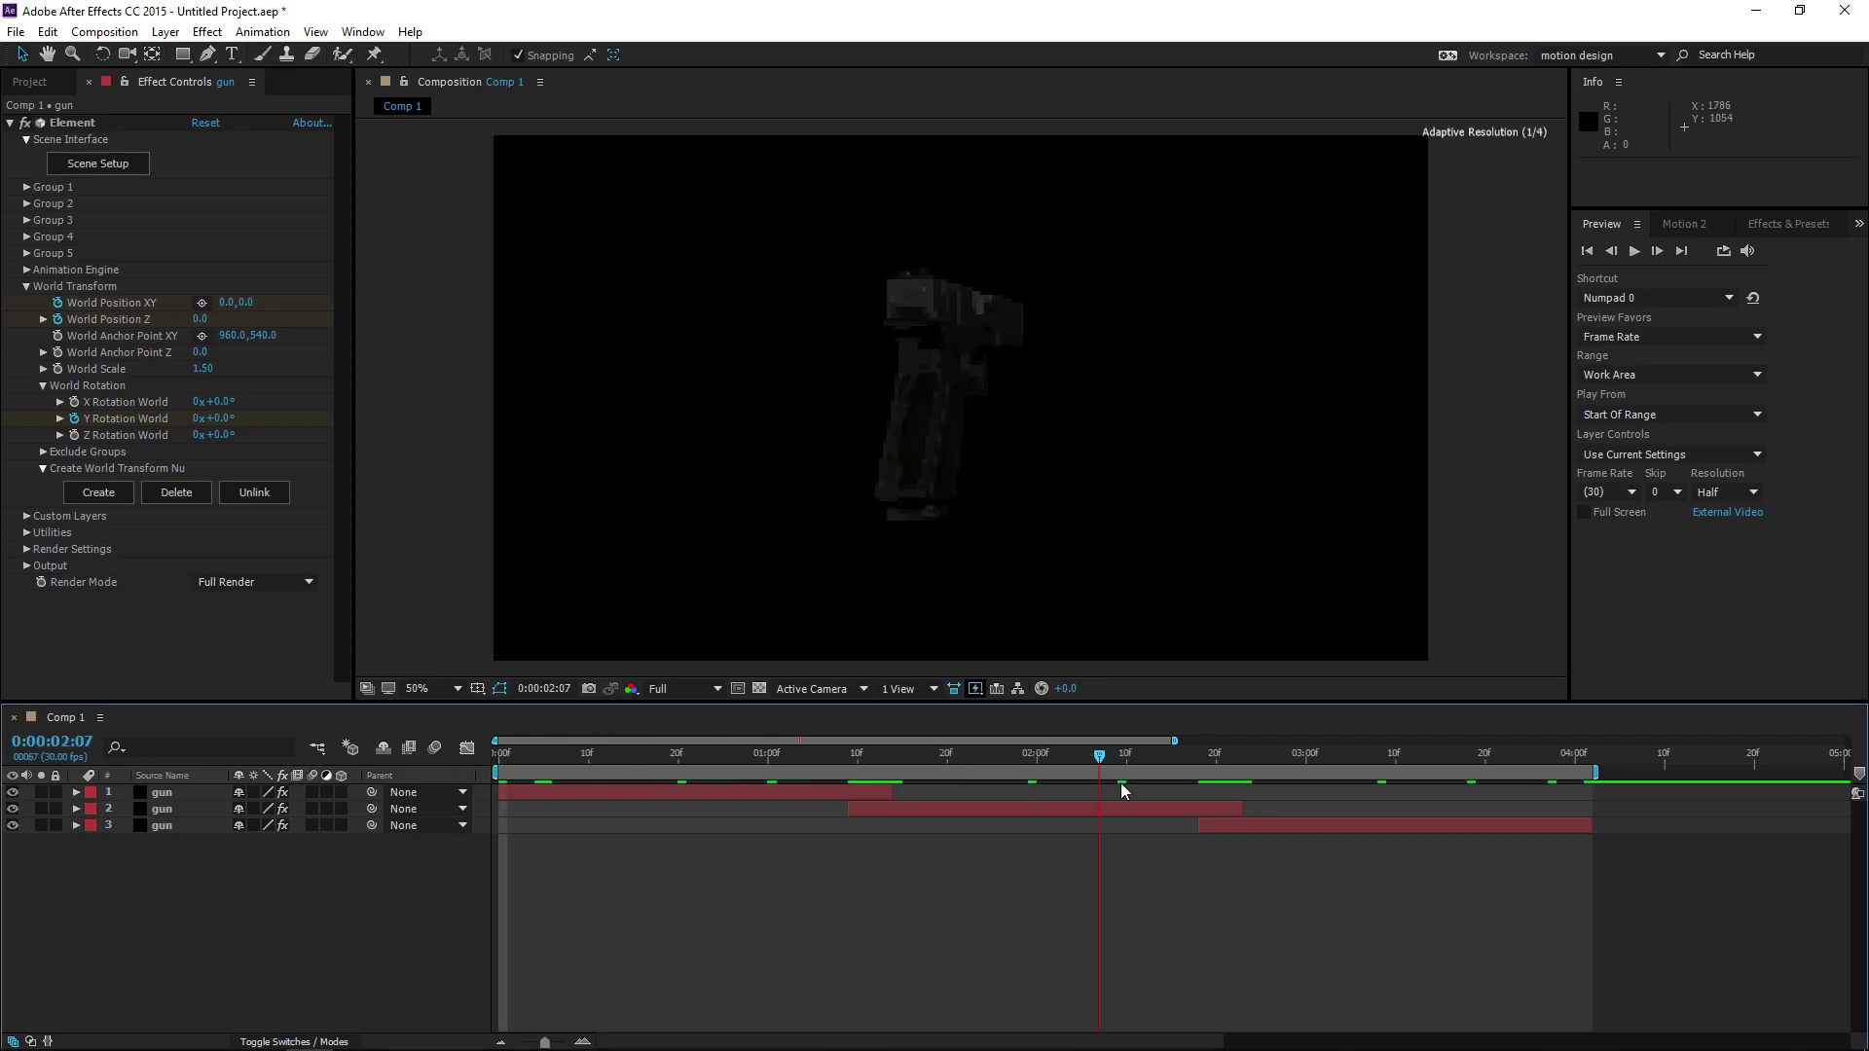
Preview the finished gun animation from the start a few times
key("space")
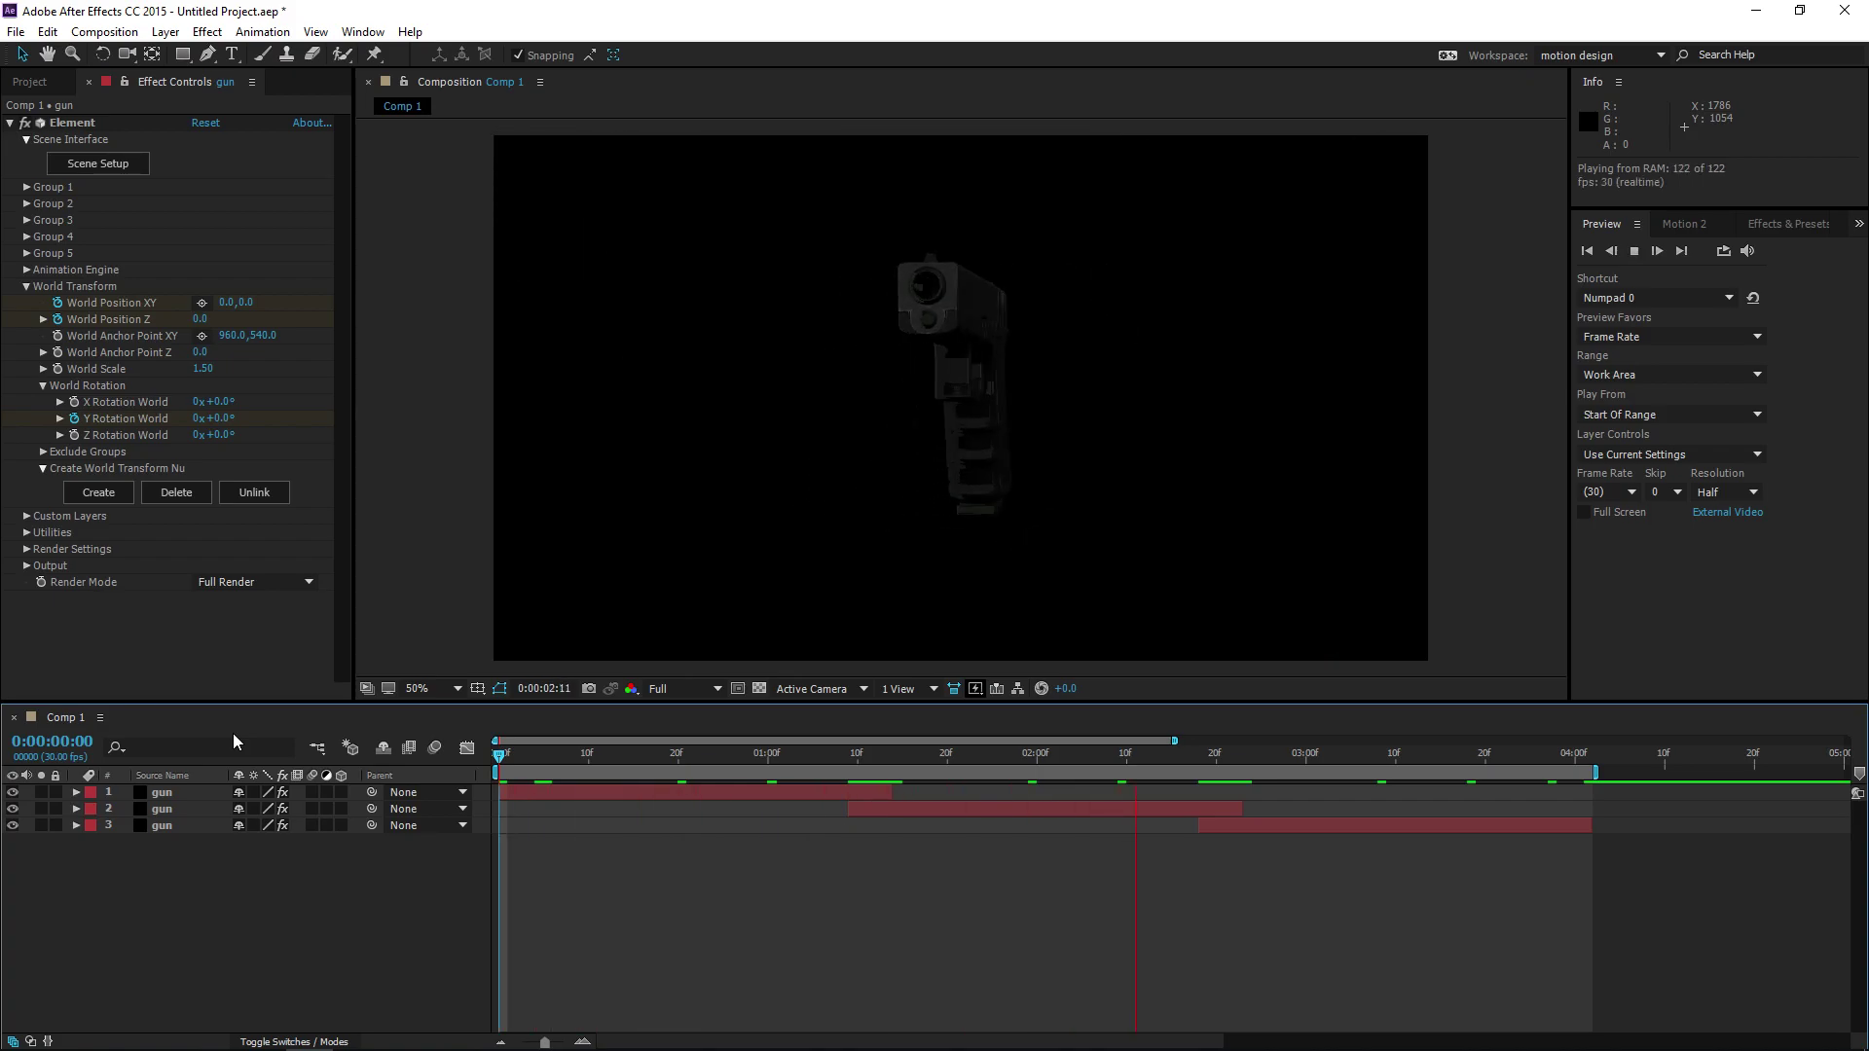
left_click(785, 756)
key("space")
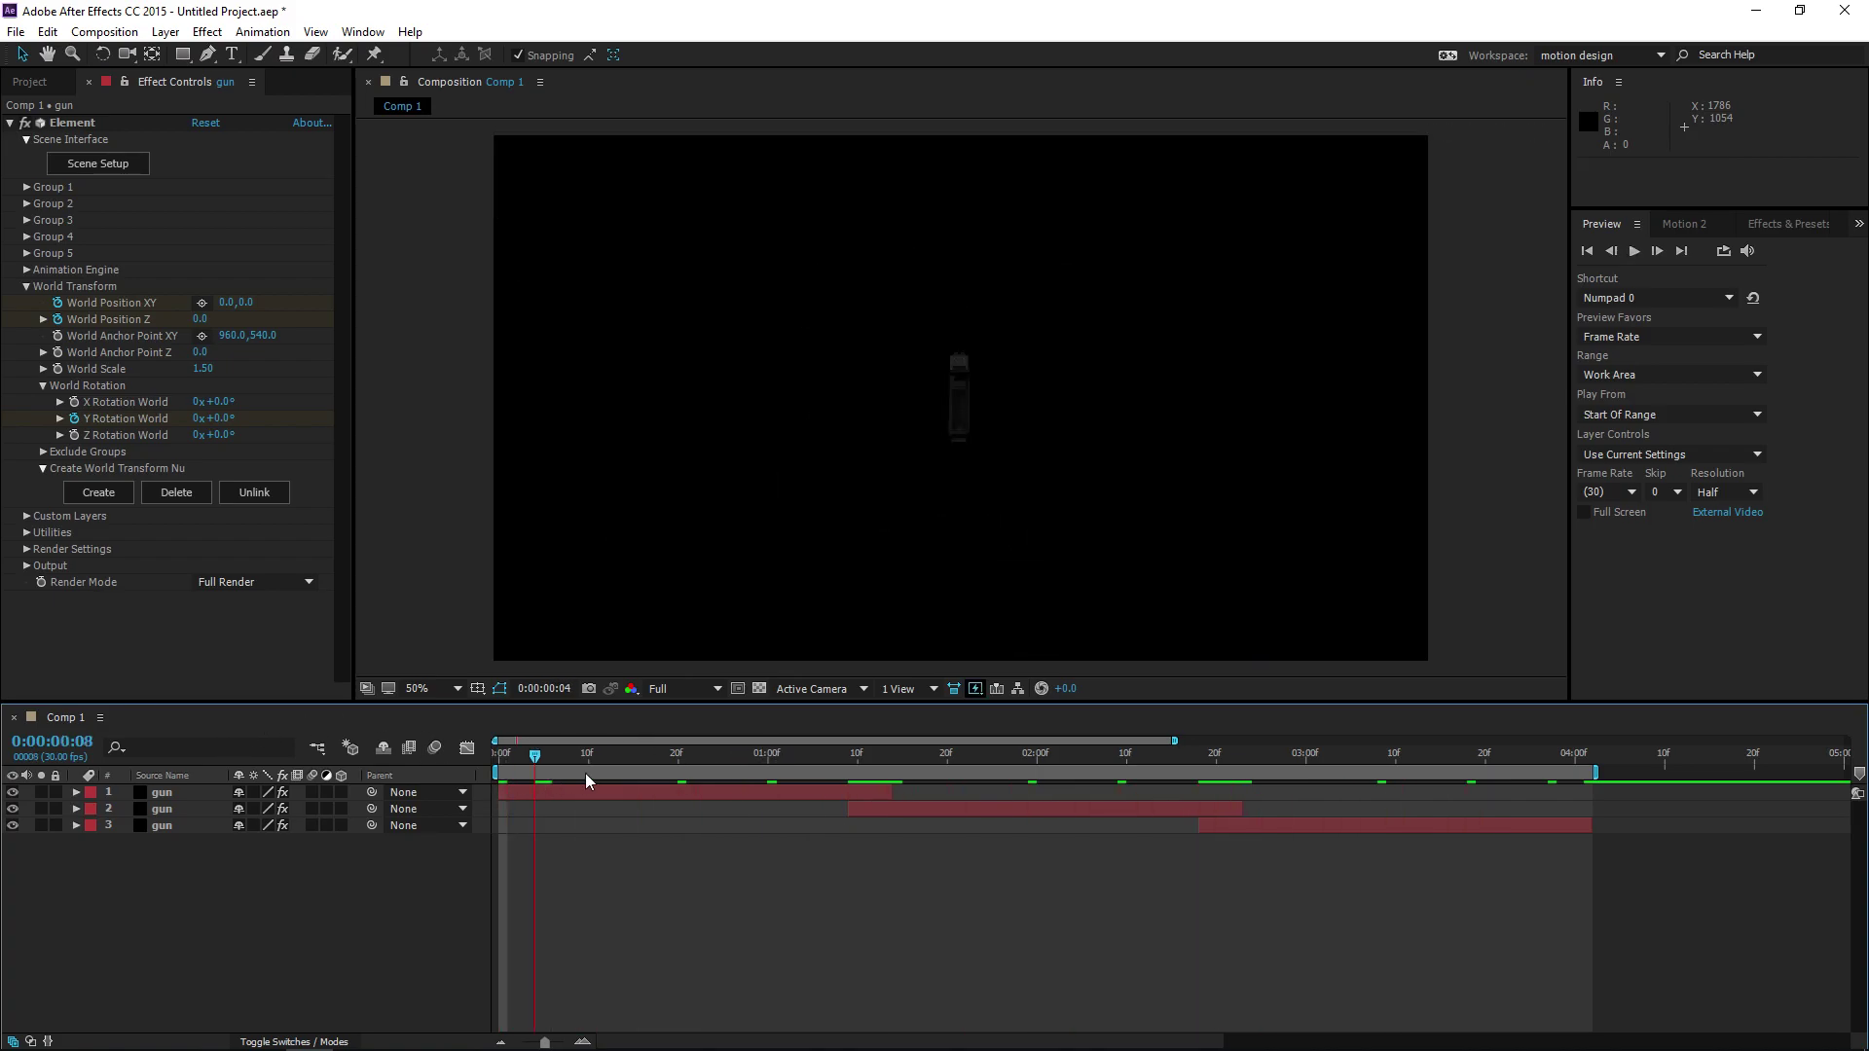
key("space")
key("space")
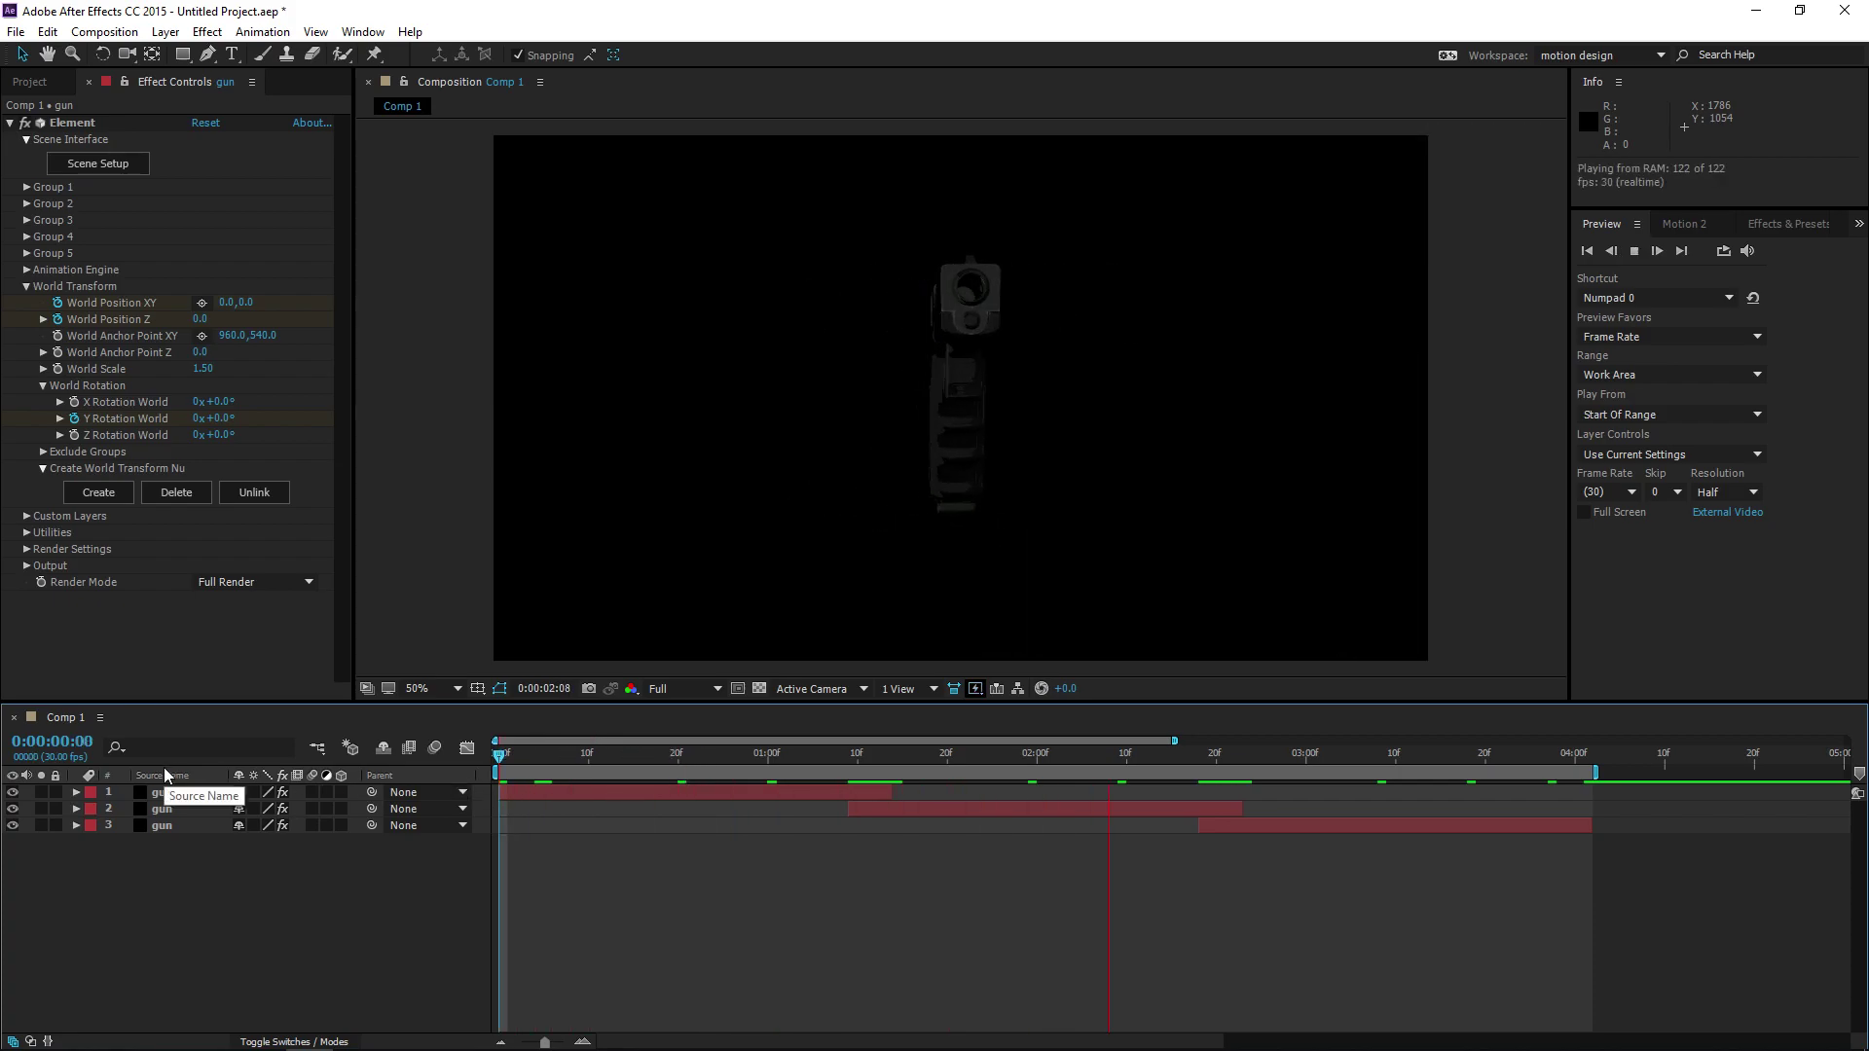
key("space")
key("space")
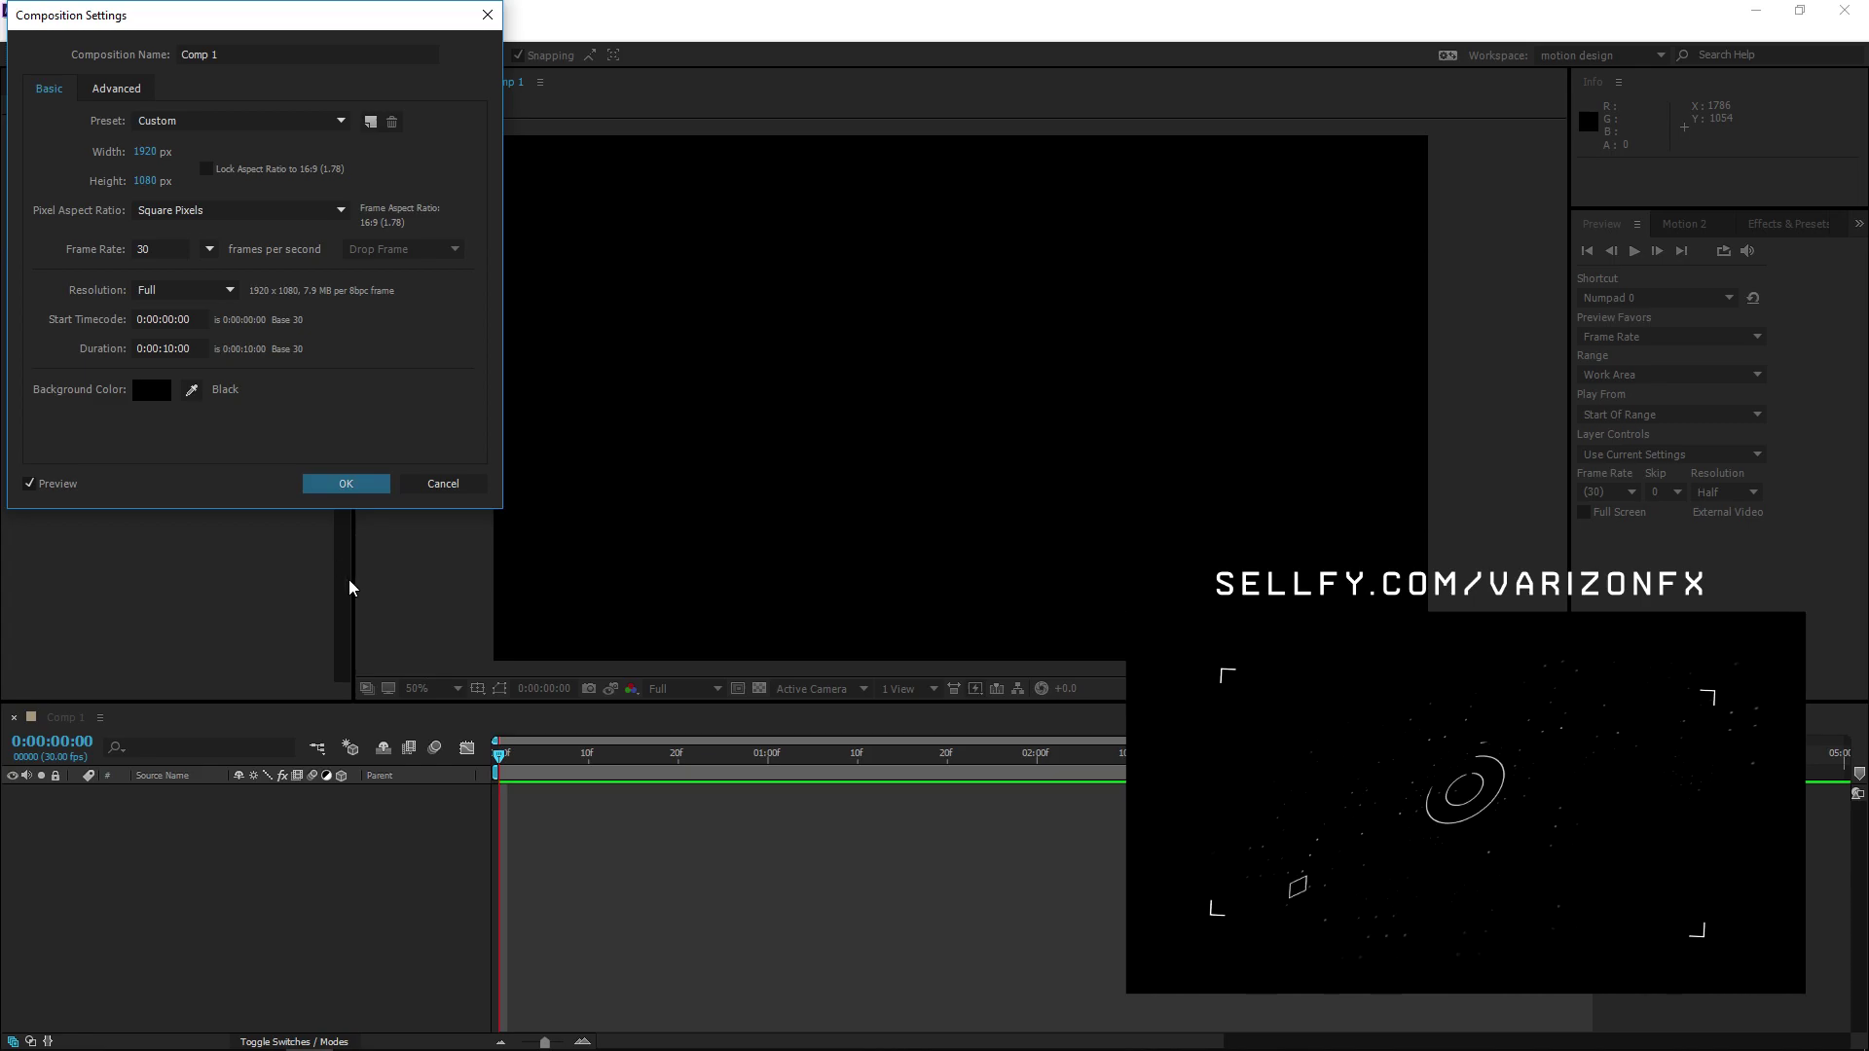
Confirm the 1920×1080 comp, add a black solid named 'gun 1', and apply Element to it
left_click(346, 484)
right_click(208, 810)
mouse_move(269, 835)
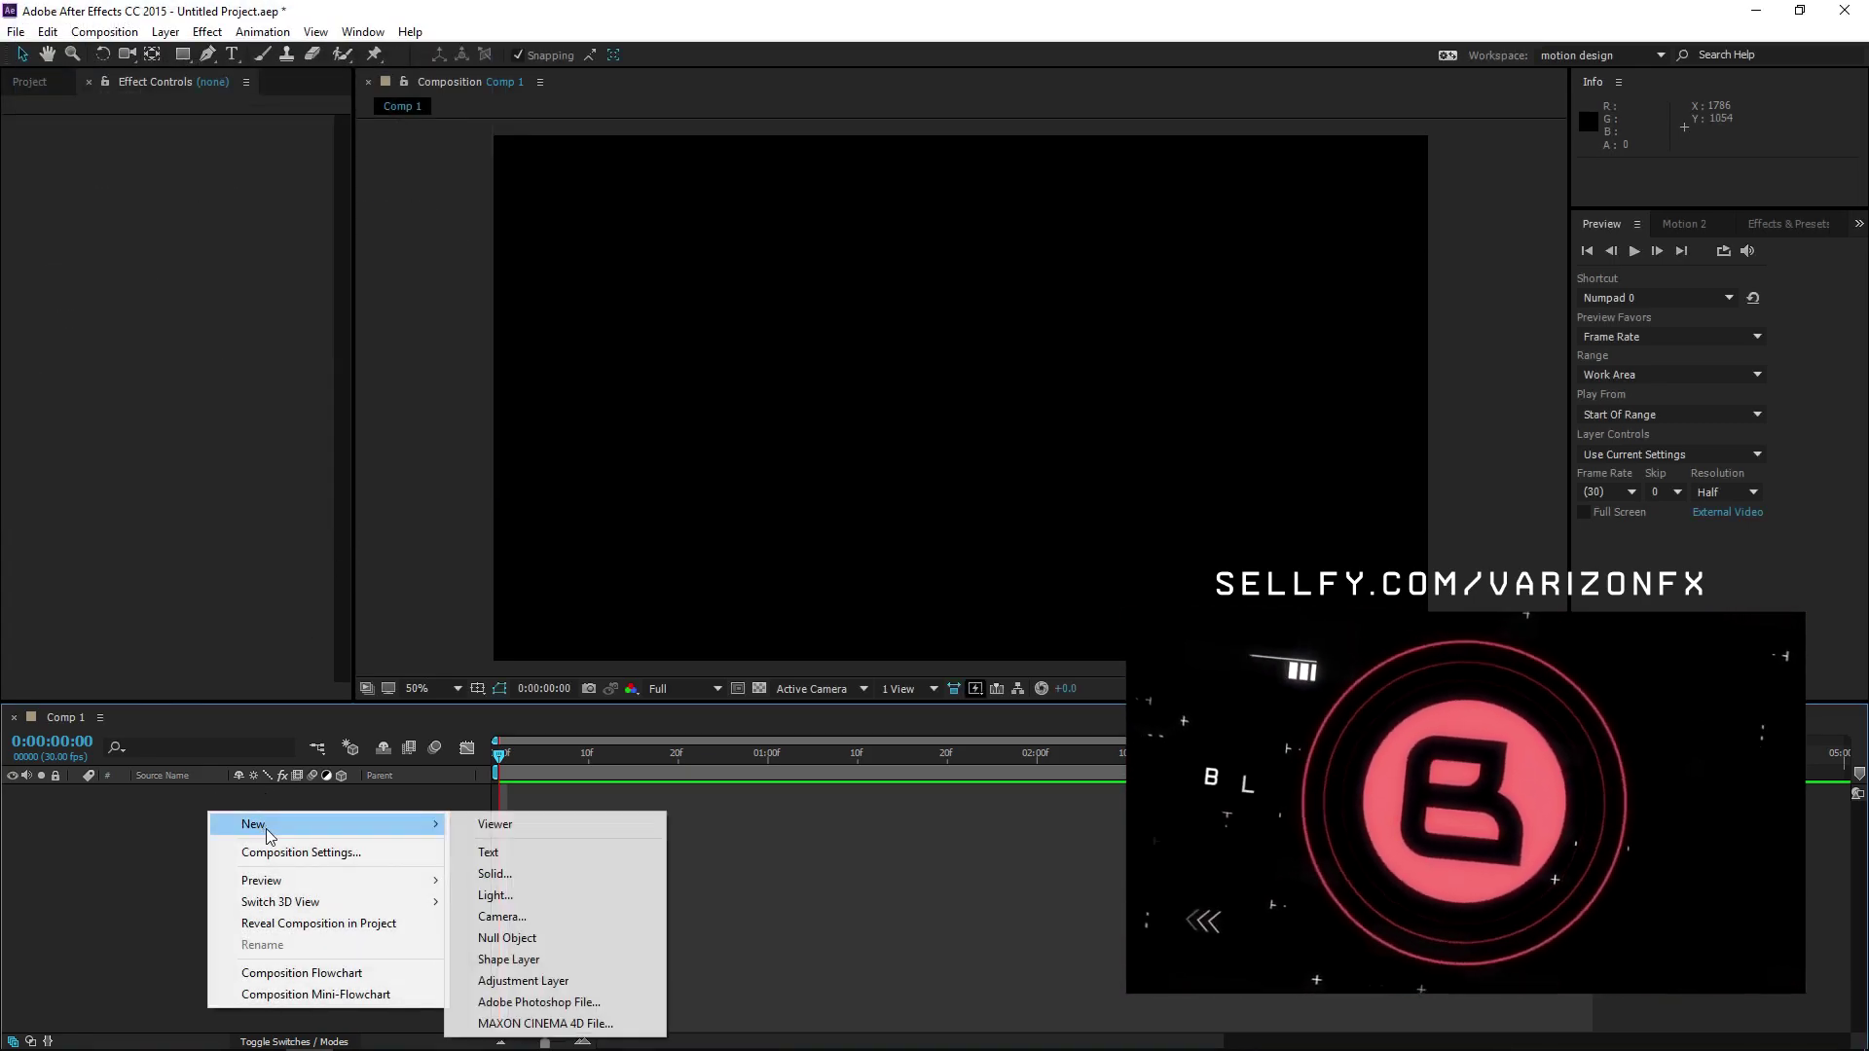
left_click(495, 873)
type("g")
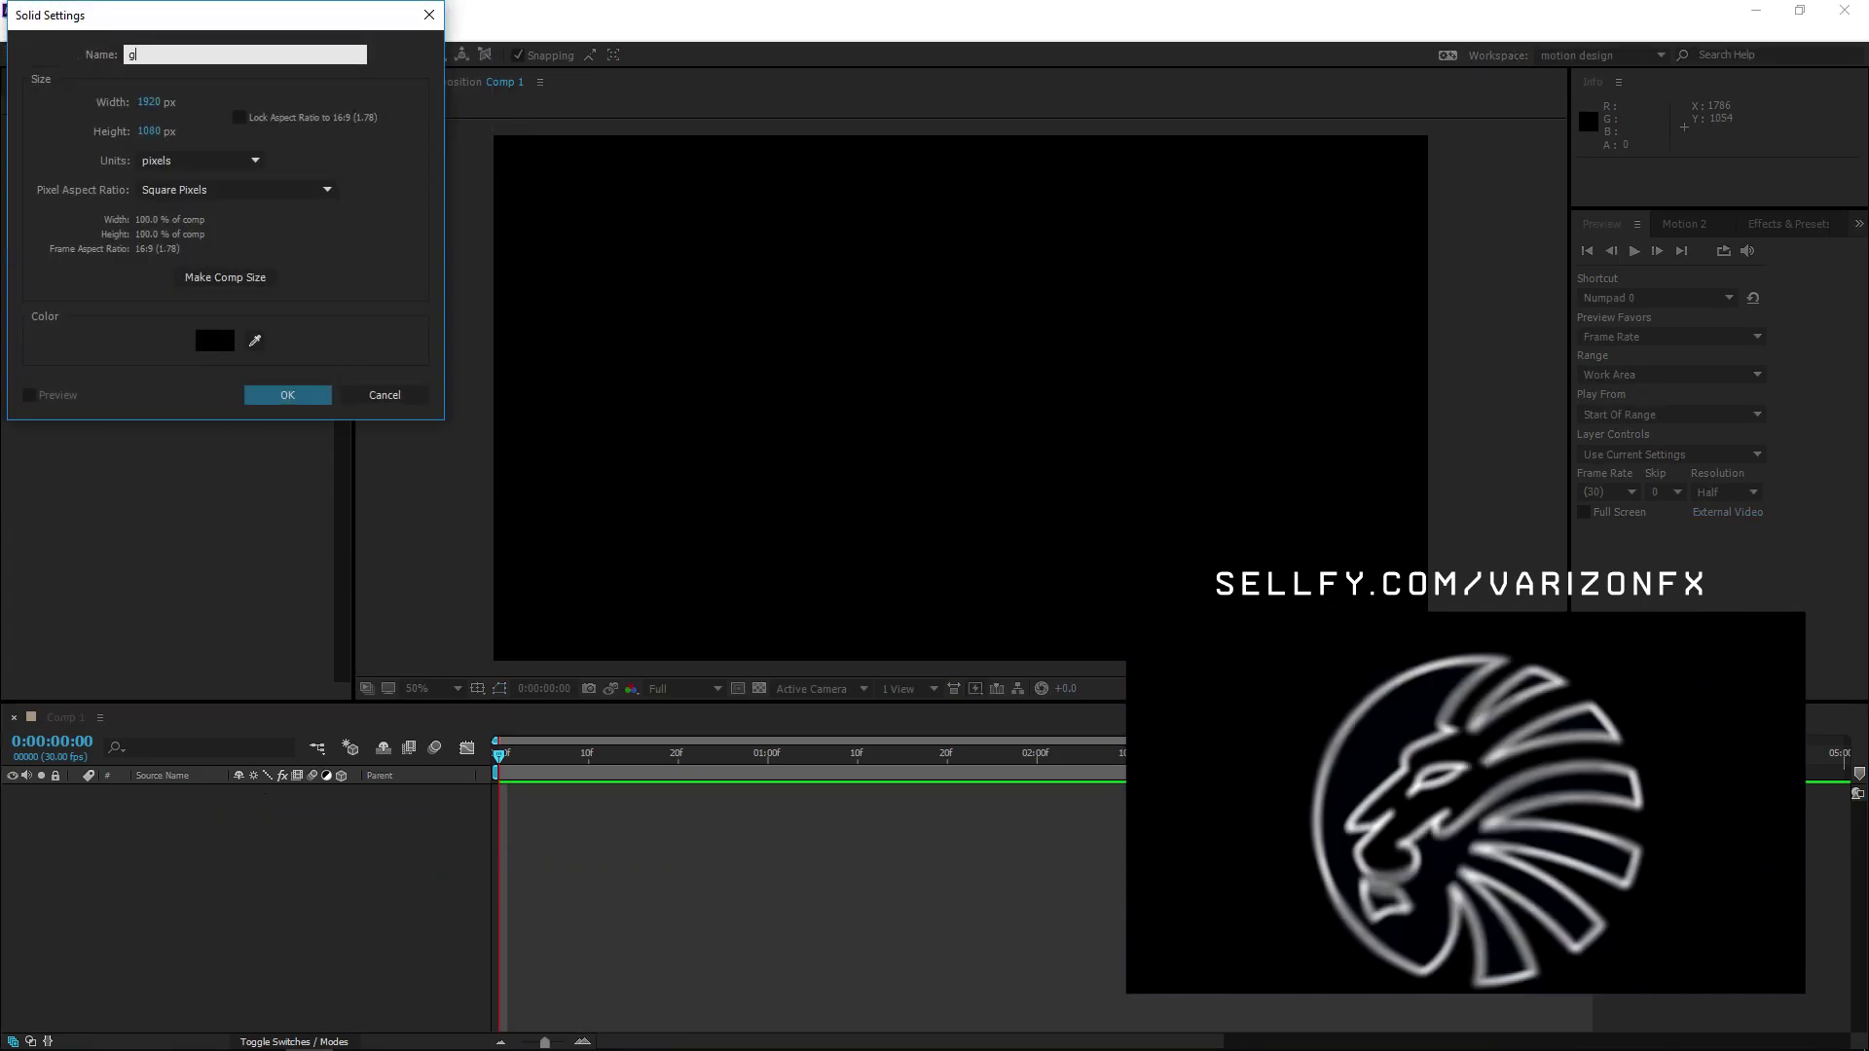
type("un 1")
key("Return")
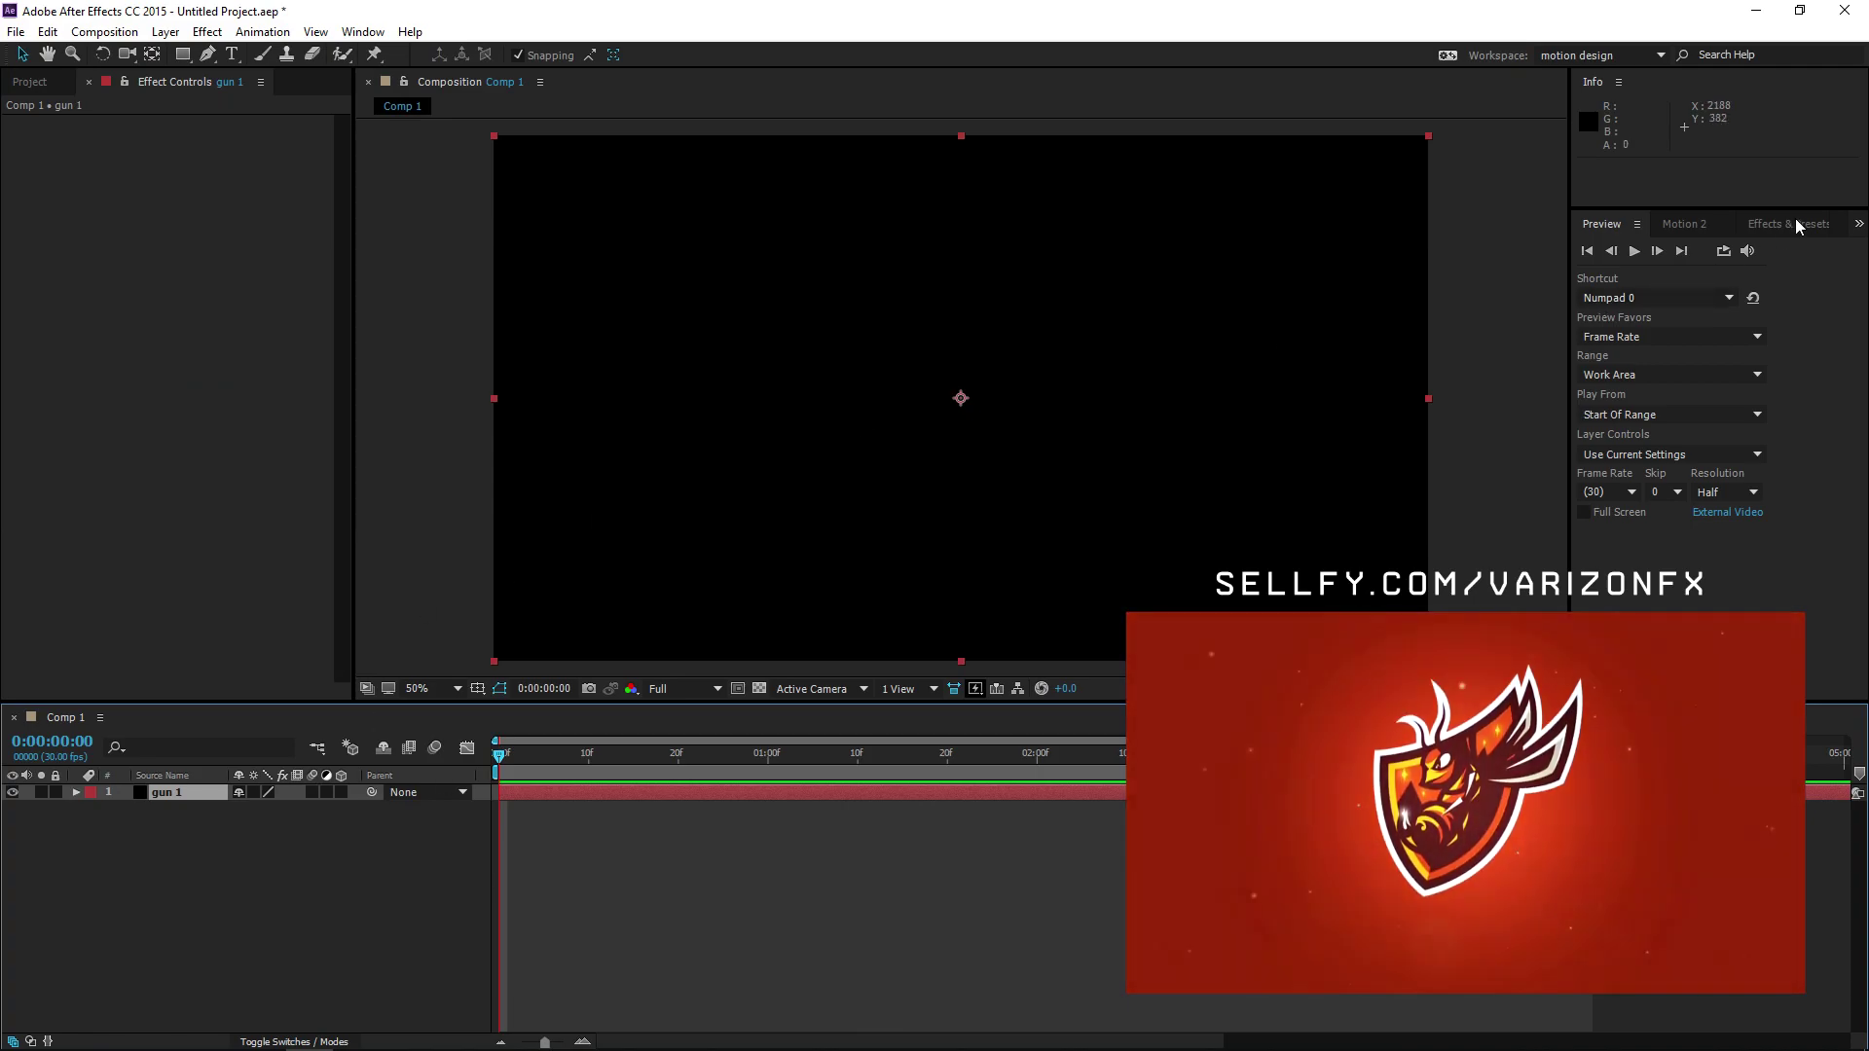
left_click(1799, 226)
left_click_drag(1642, 287, 183, 791)
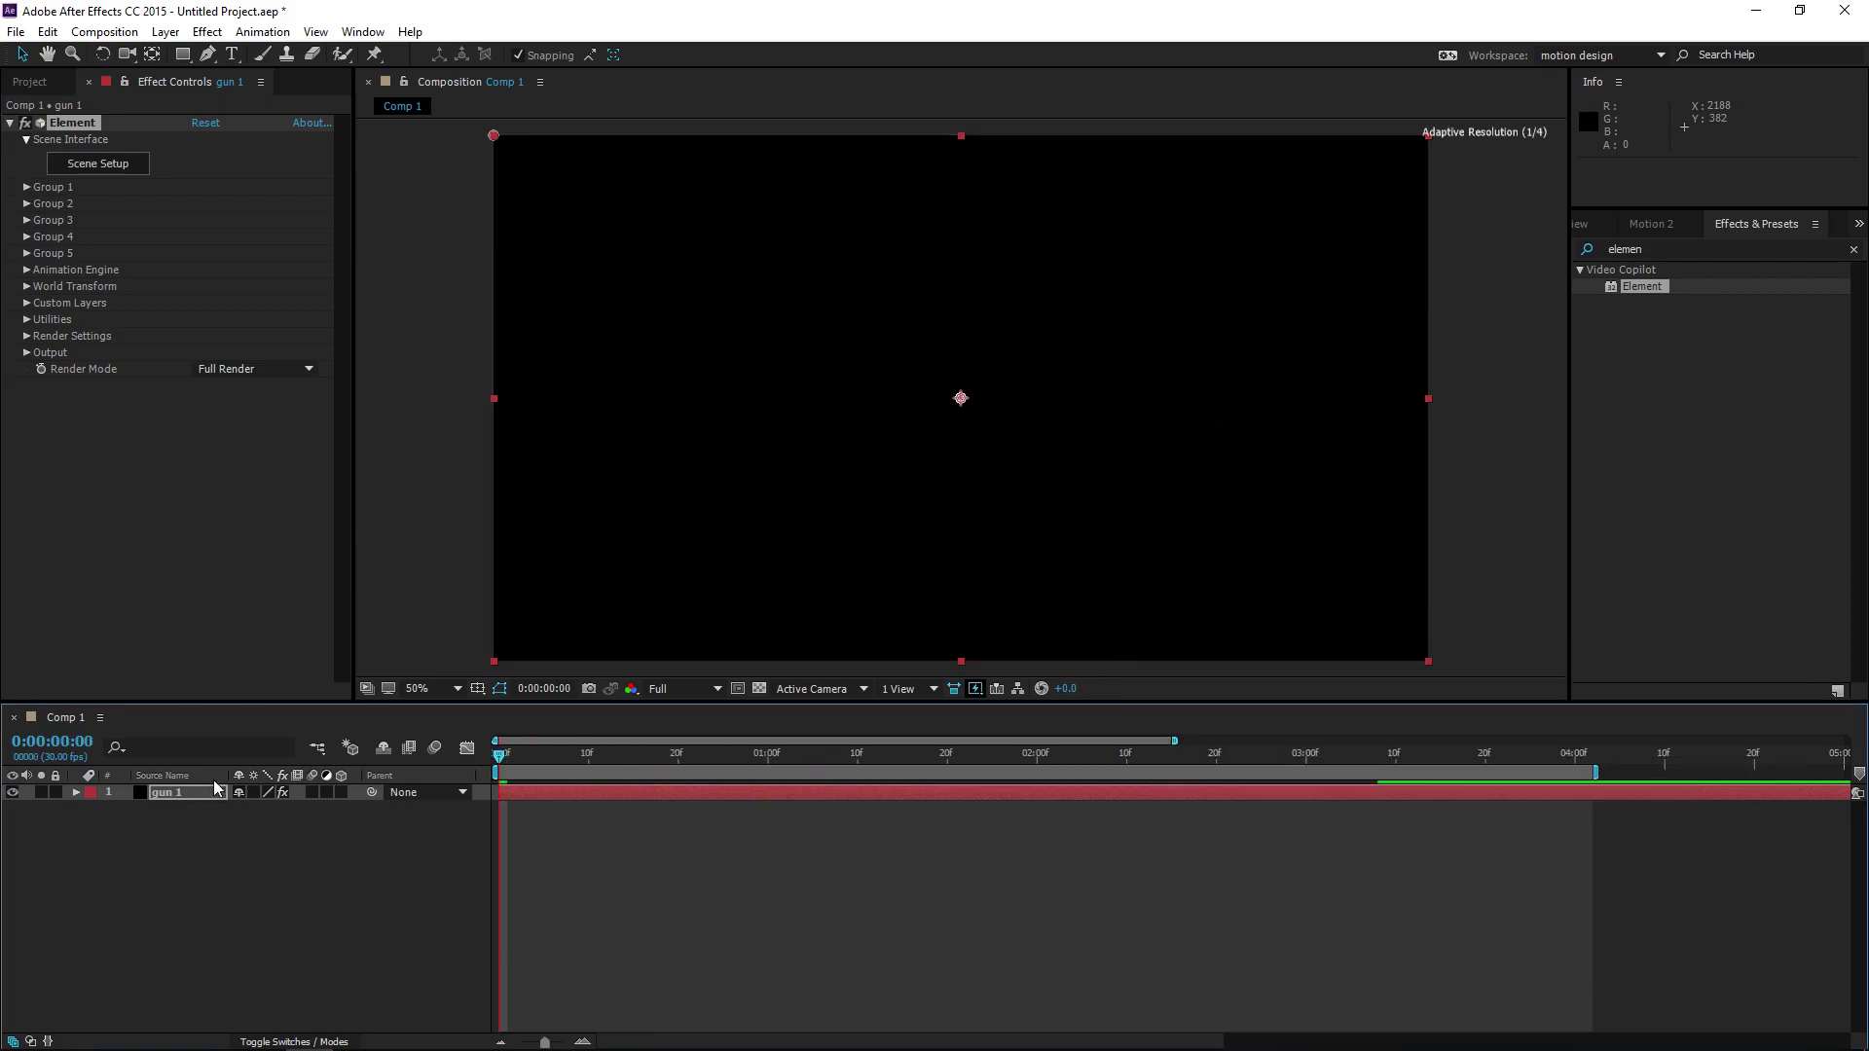
In Element's Scene Setup, add a bulb model from Starter_Pack_Physical as a test, then delete it
left_click(79, 167)
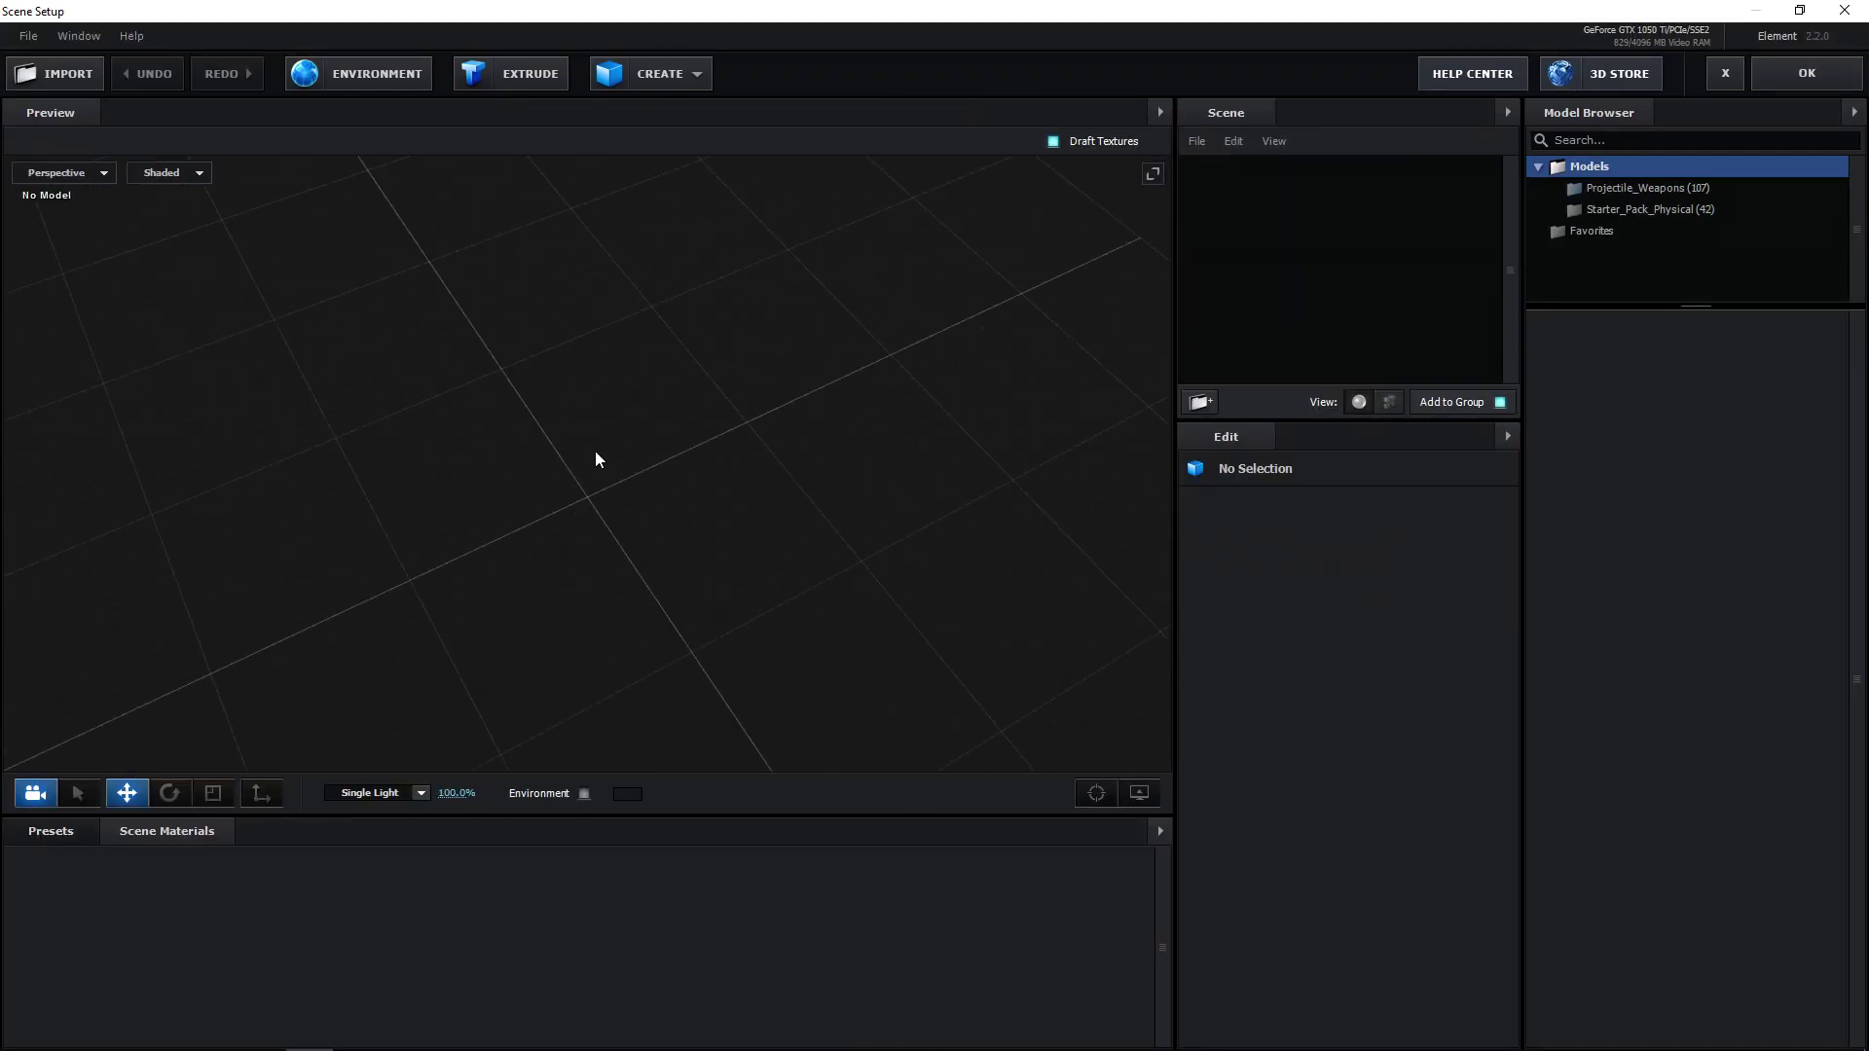
left_click_drag(599, 458, 882, 387)
left_click(1636, 208)
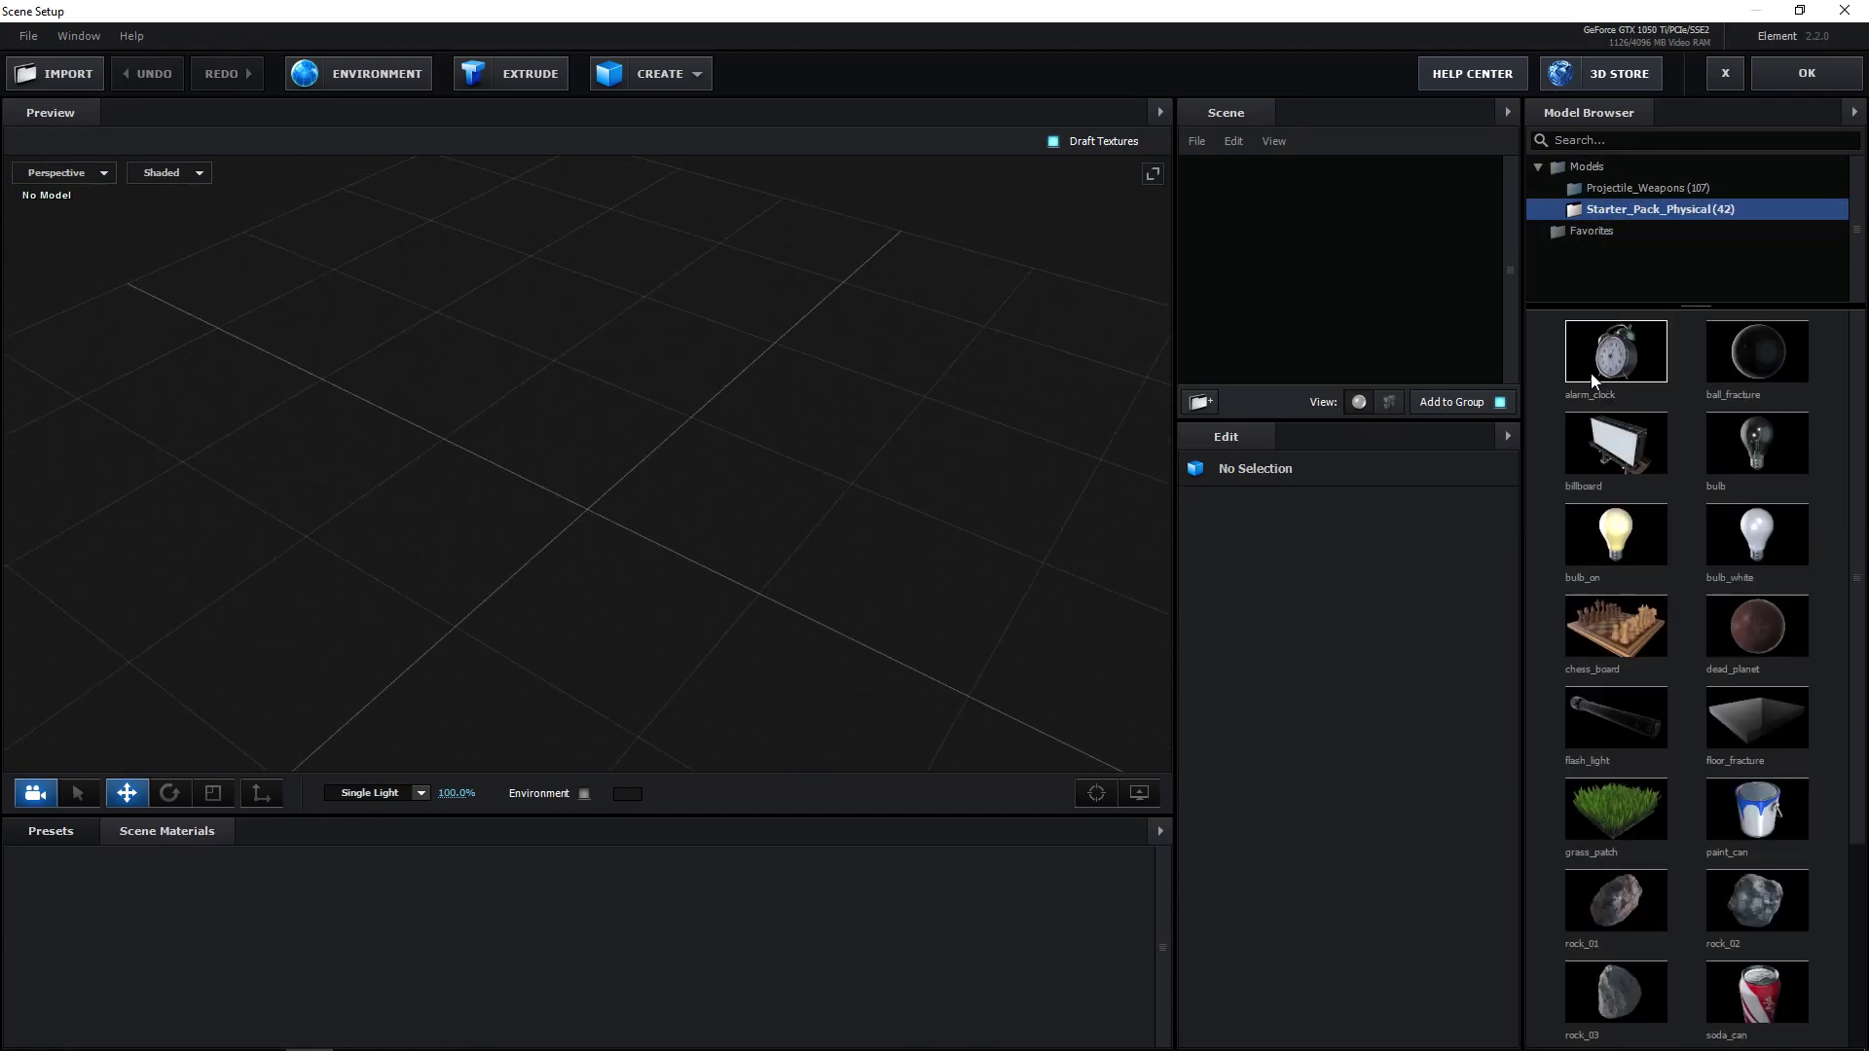
left_click_drag(1592, 430, 902, 412)
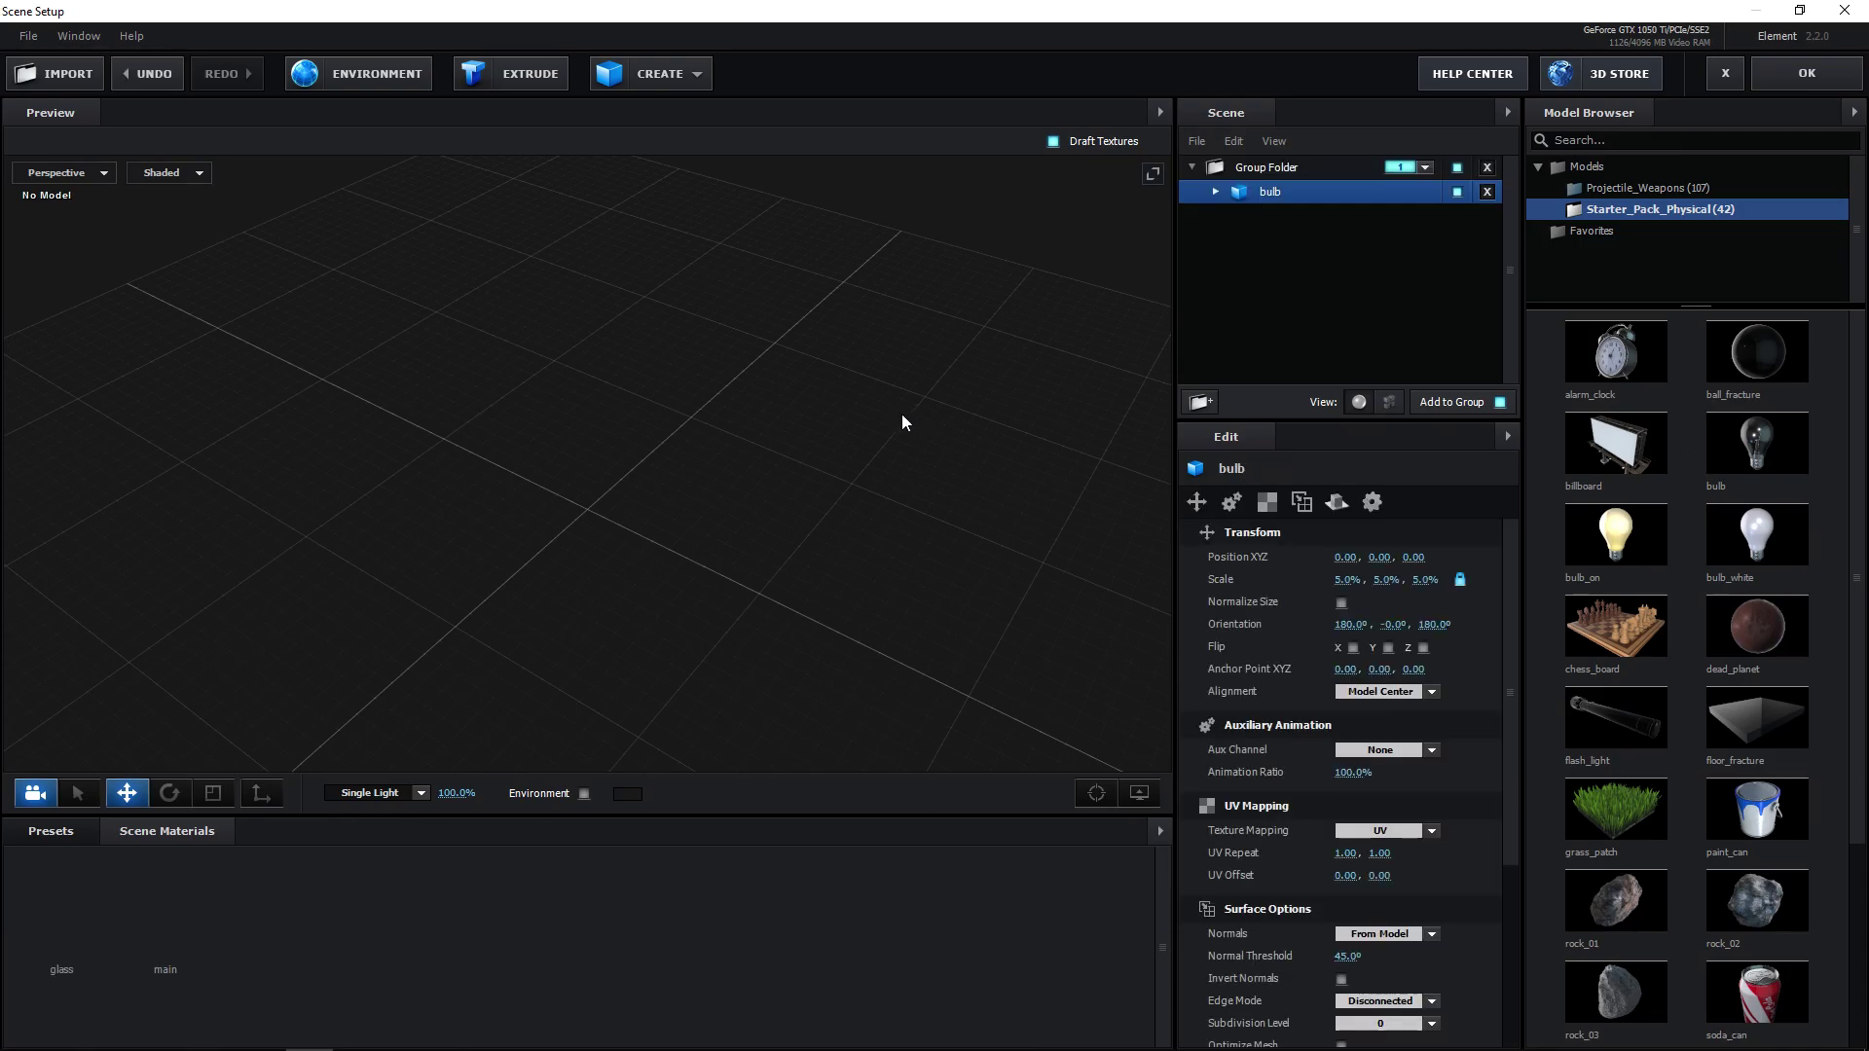
left_click_drag(657, 485, 686, 541)
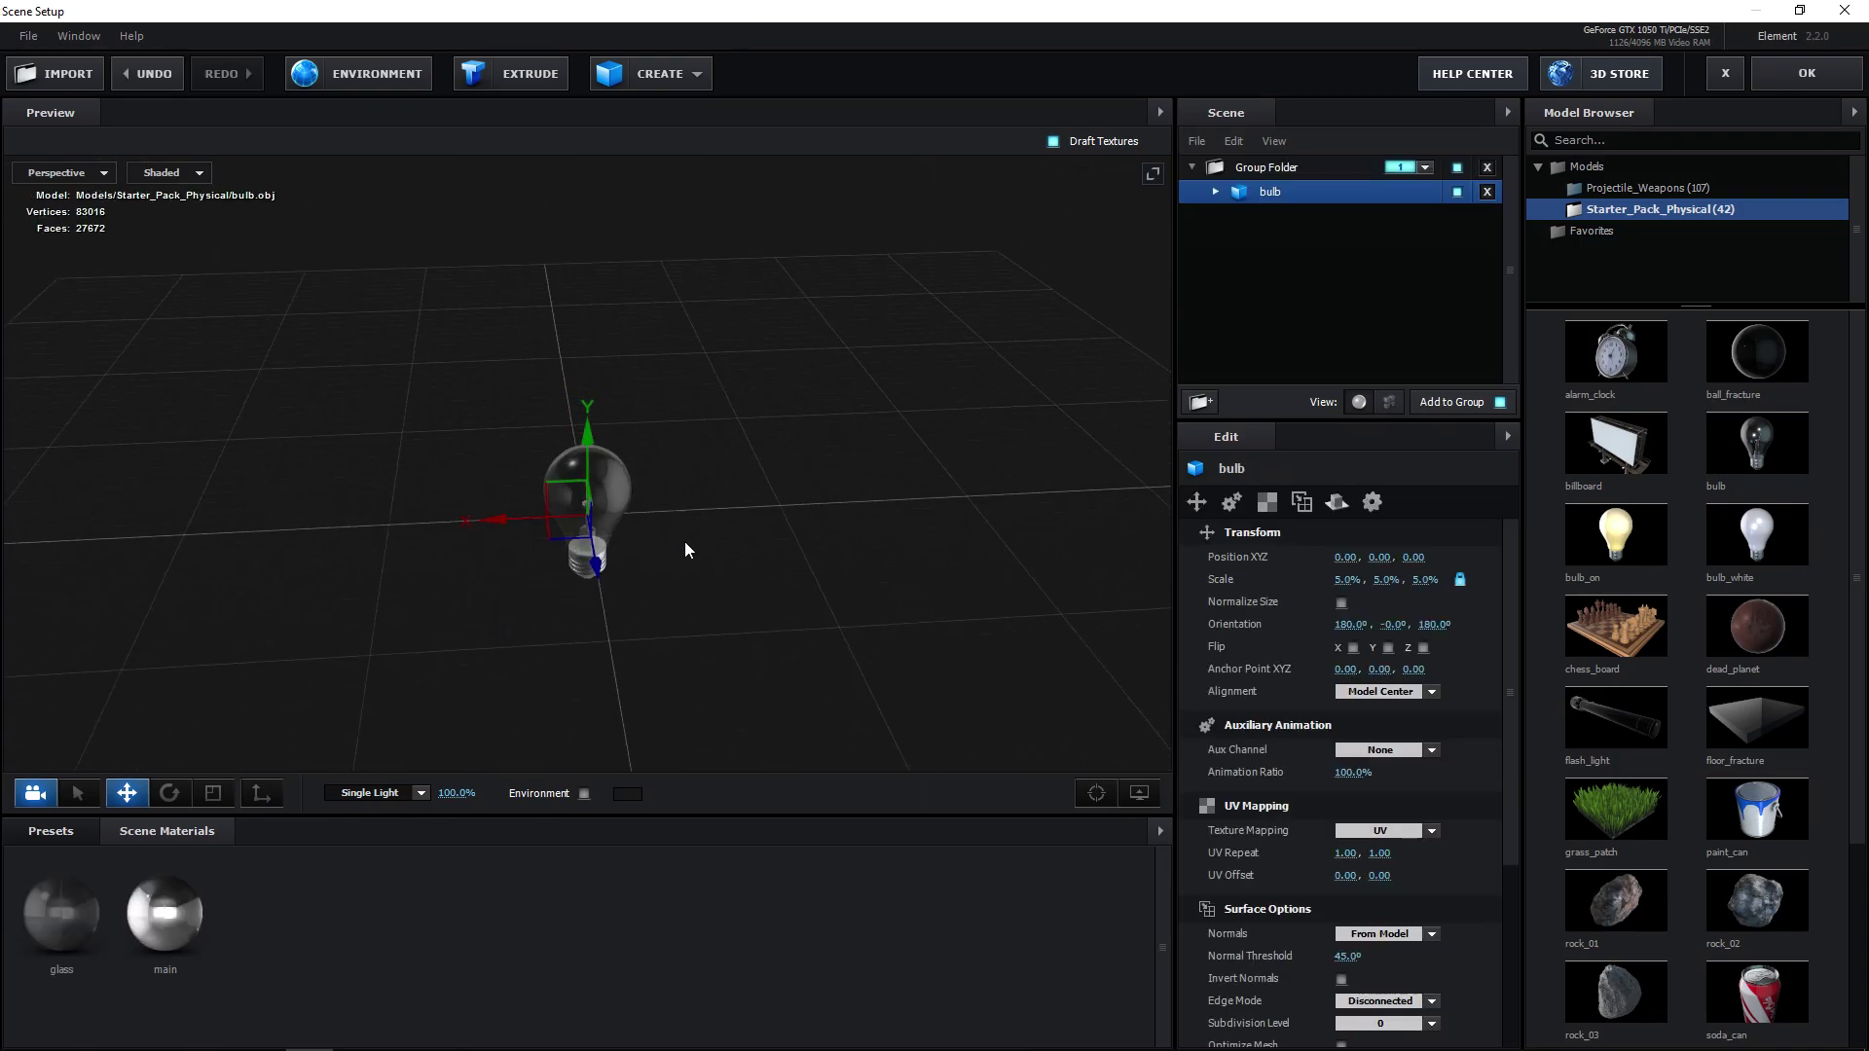
key("Delete")
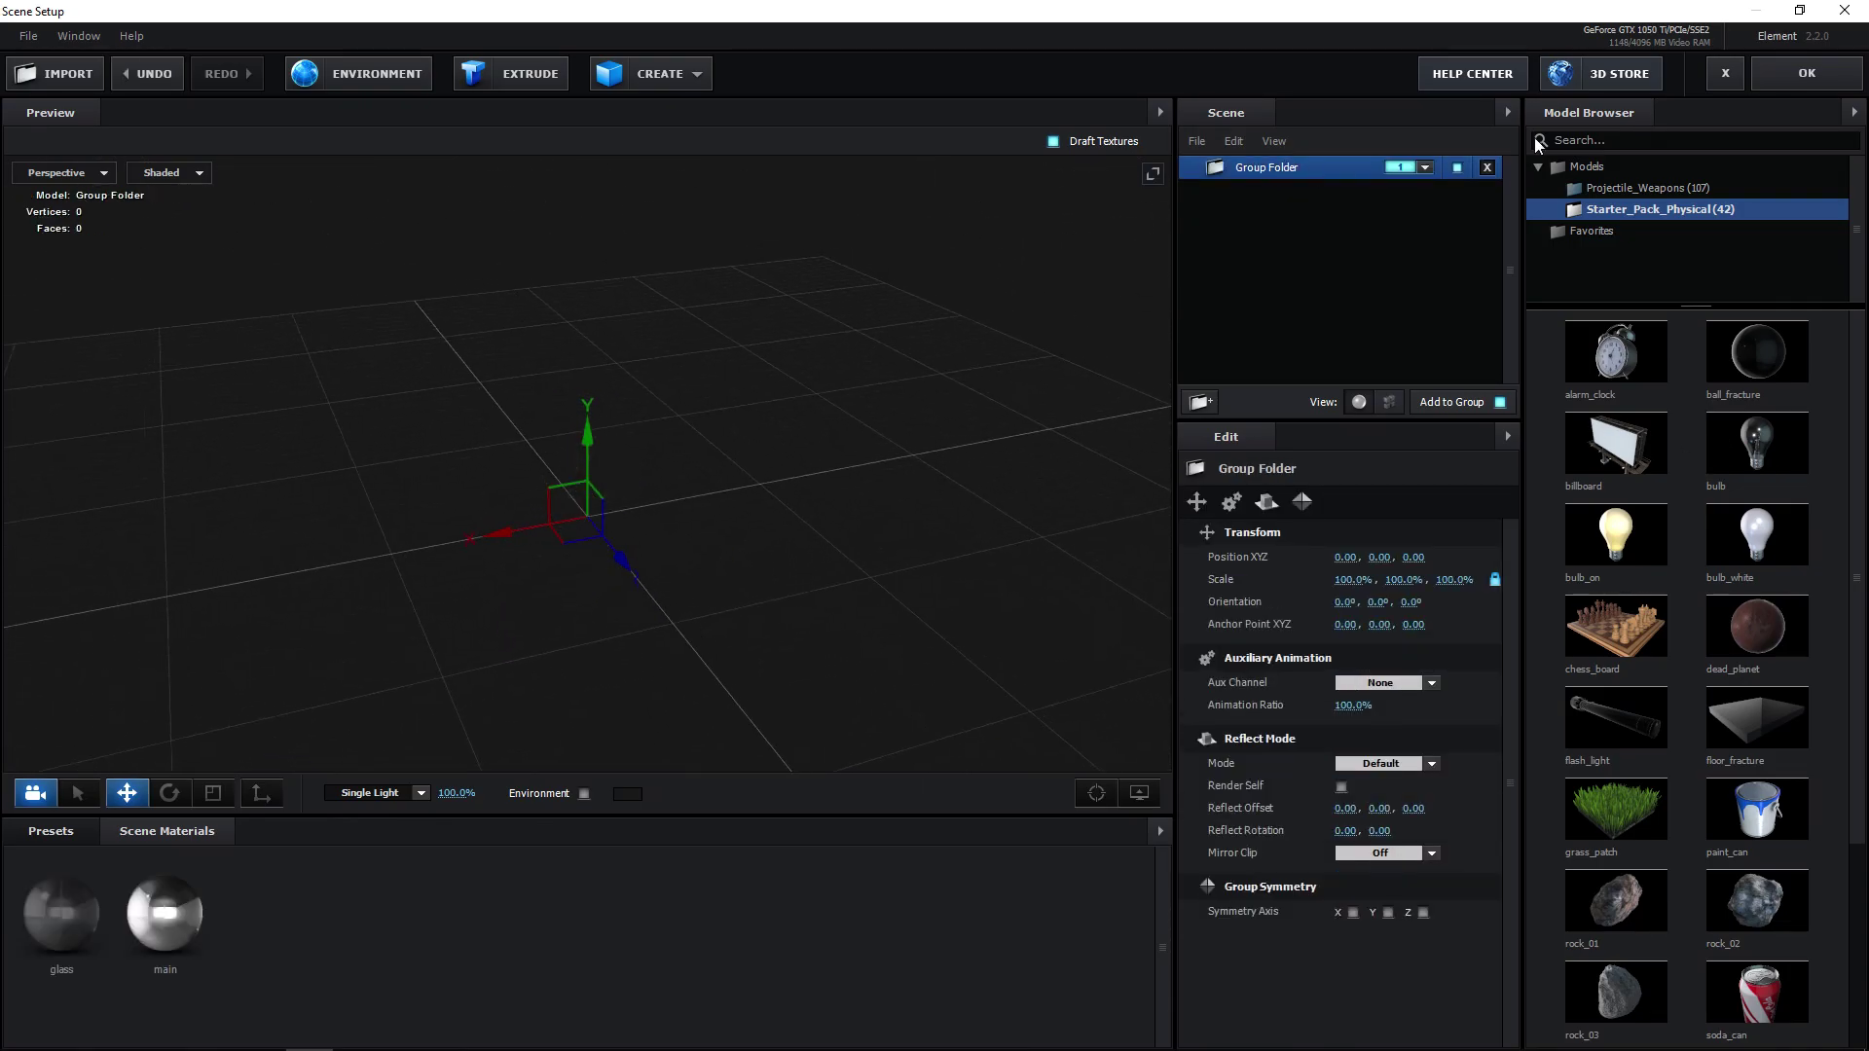
Add the compact_handgun model from the Projectile_Weapons collection and orbit around it
left_click(1634, 187)
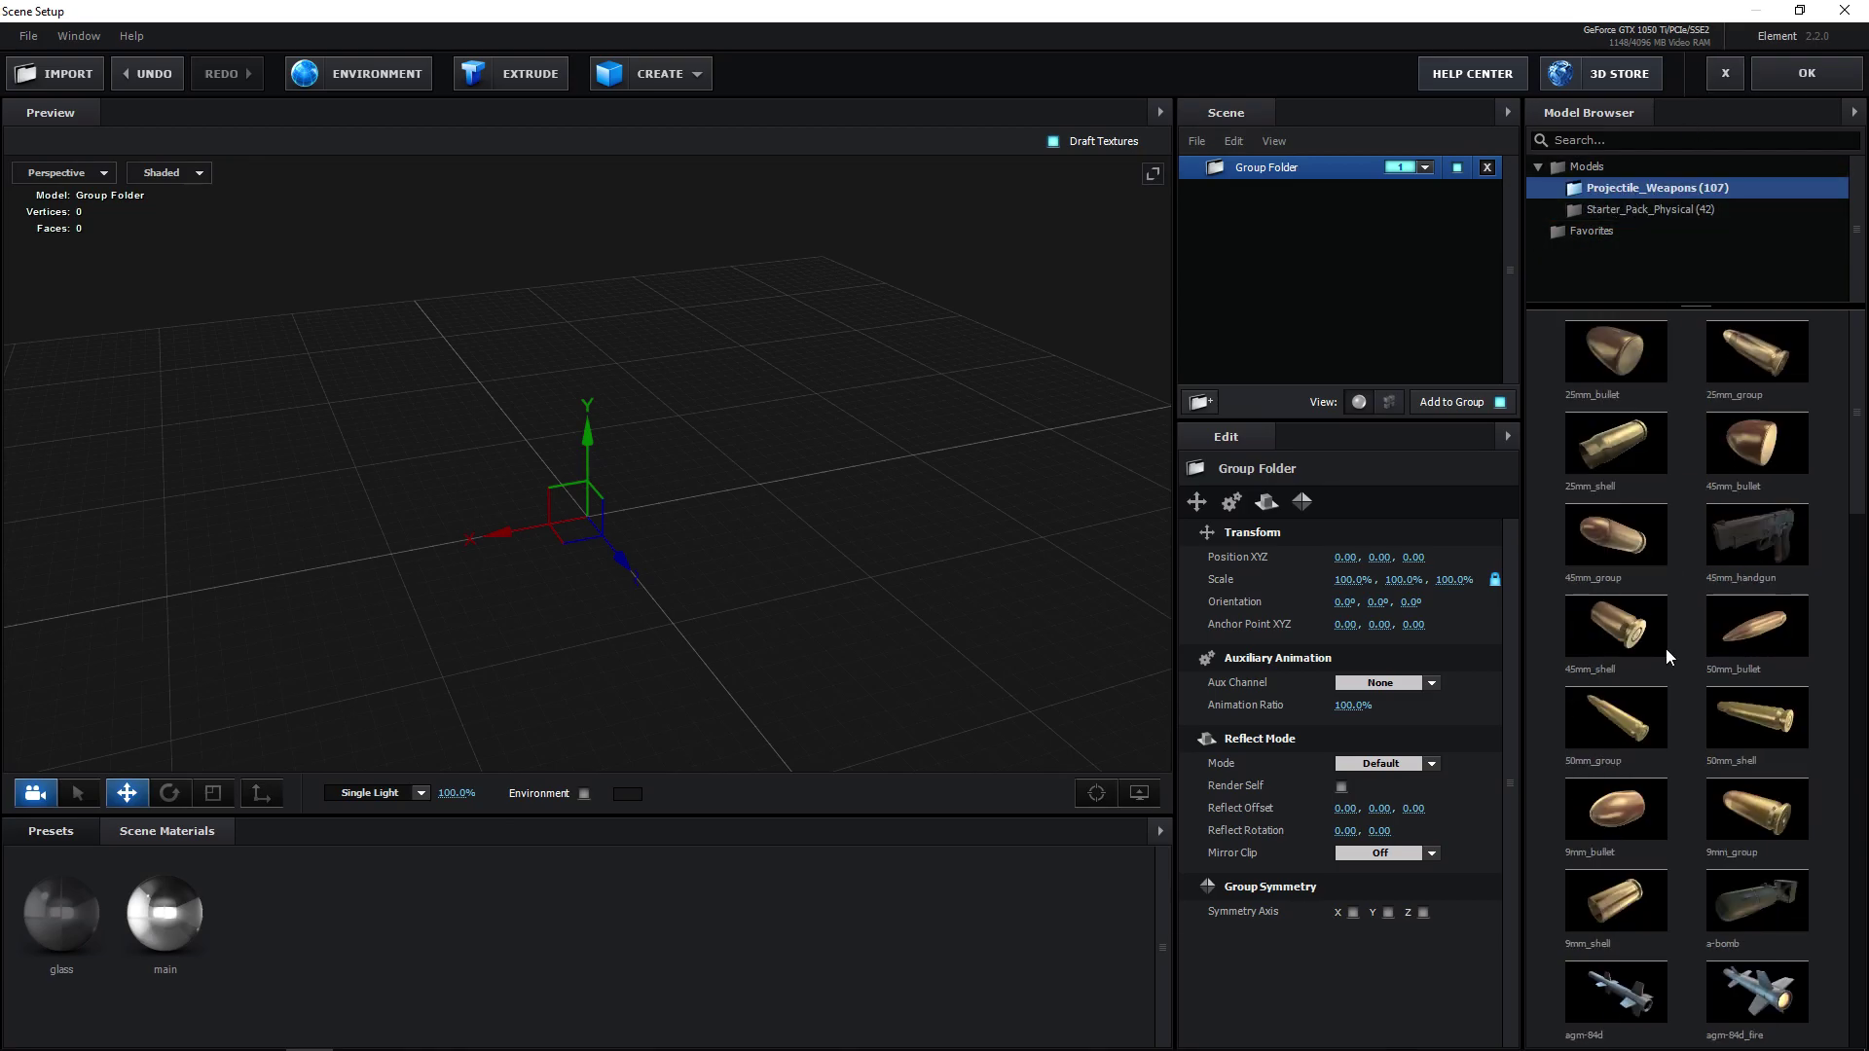
scroll(1638, 651, "down", 10)
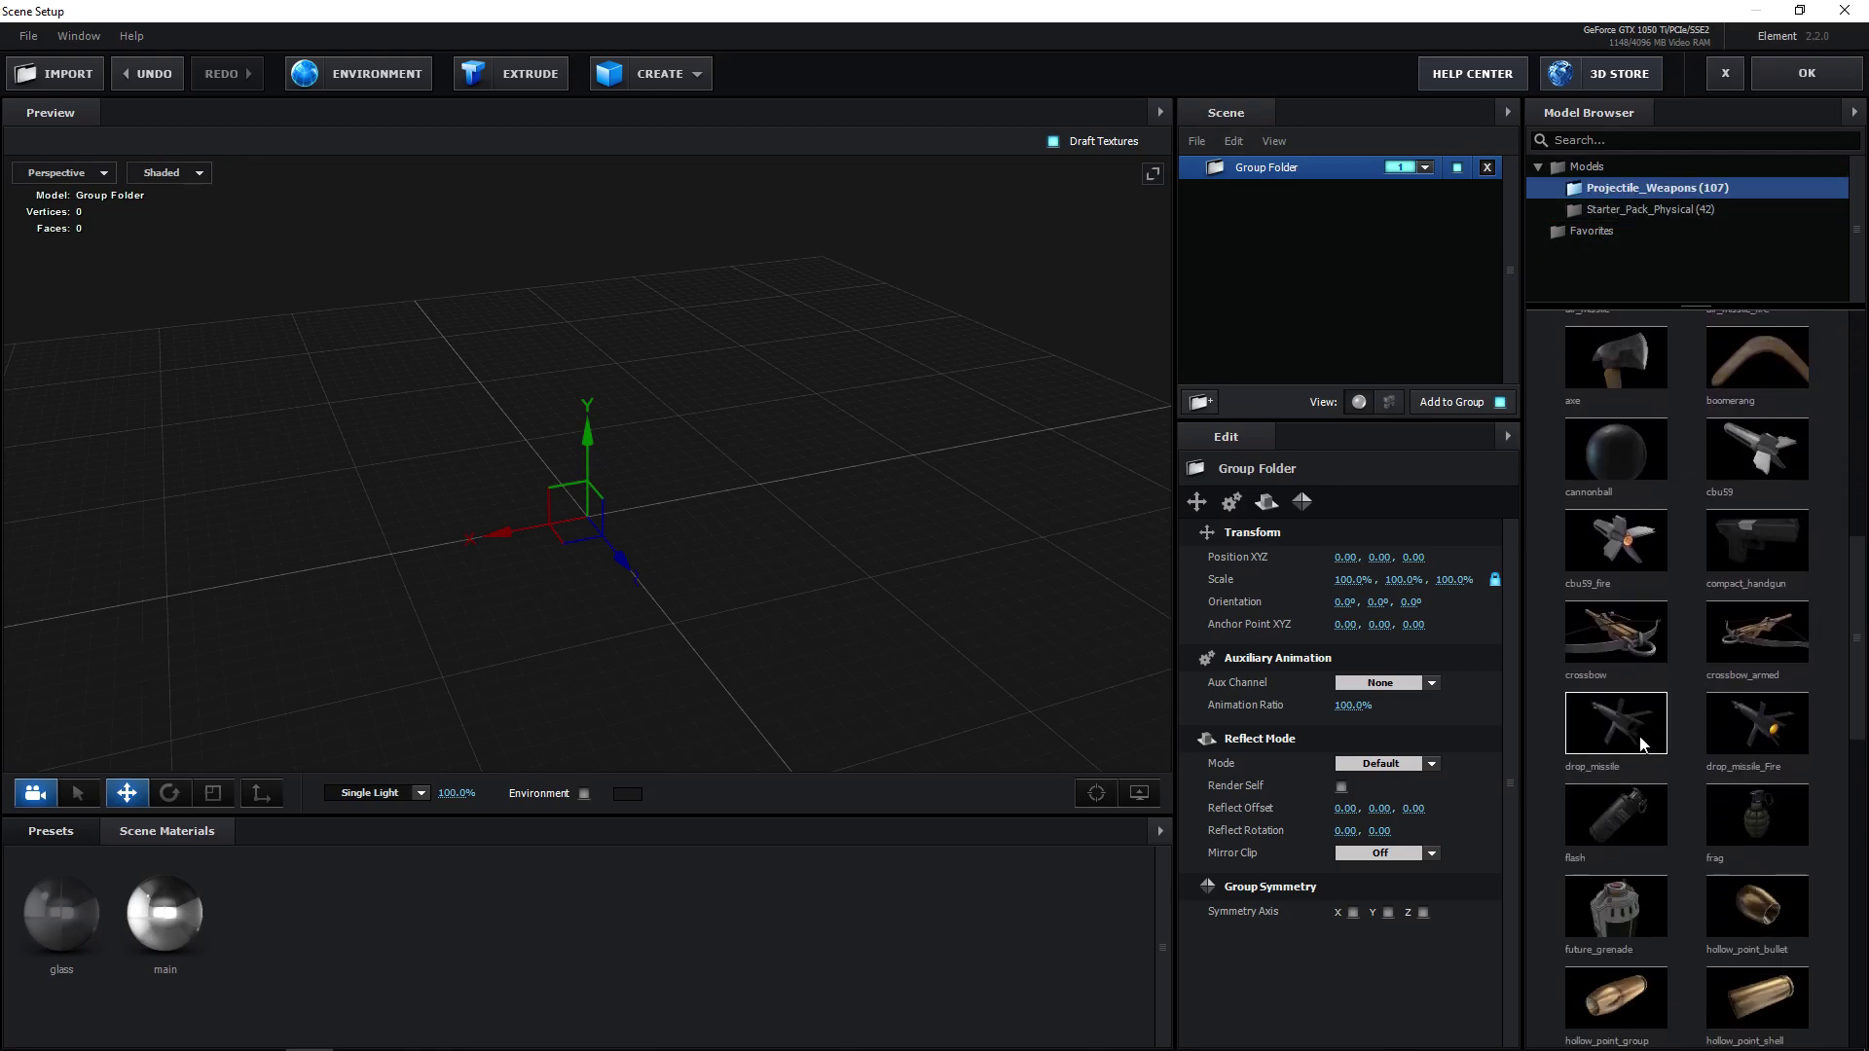
scroll(1668, 723, "down", 6)
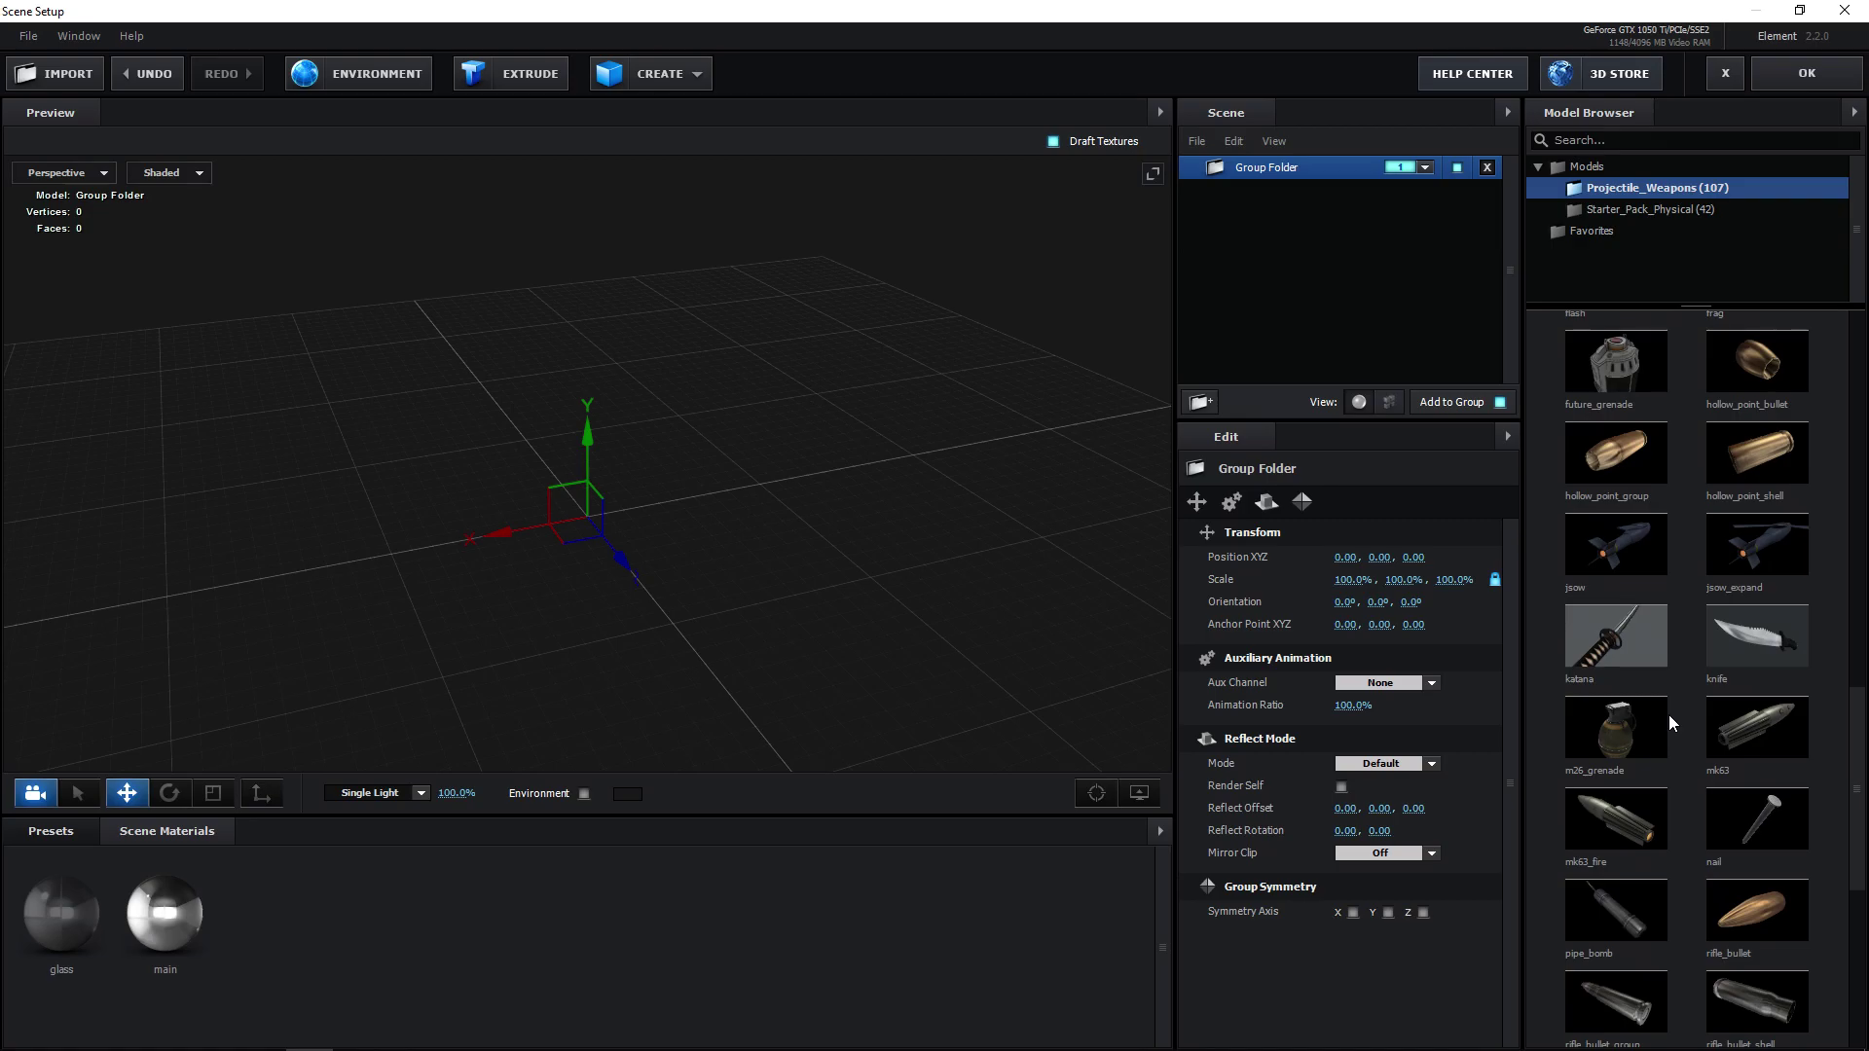
scroll(1668, 716, "down", 5)
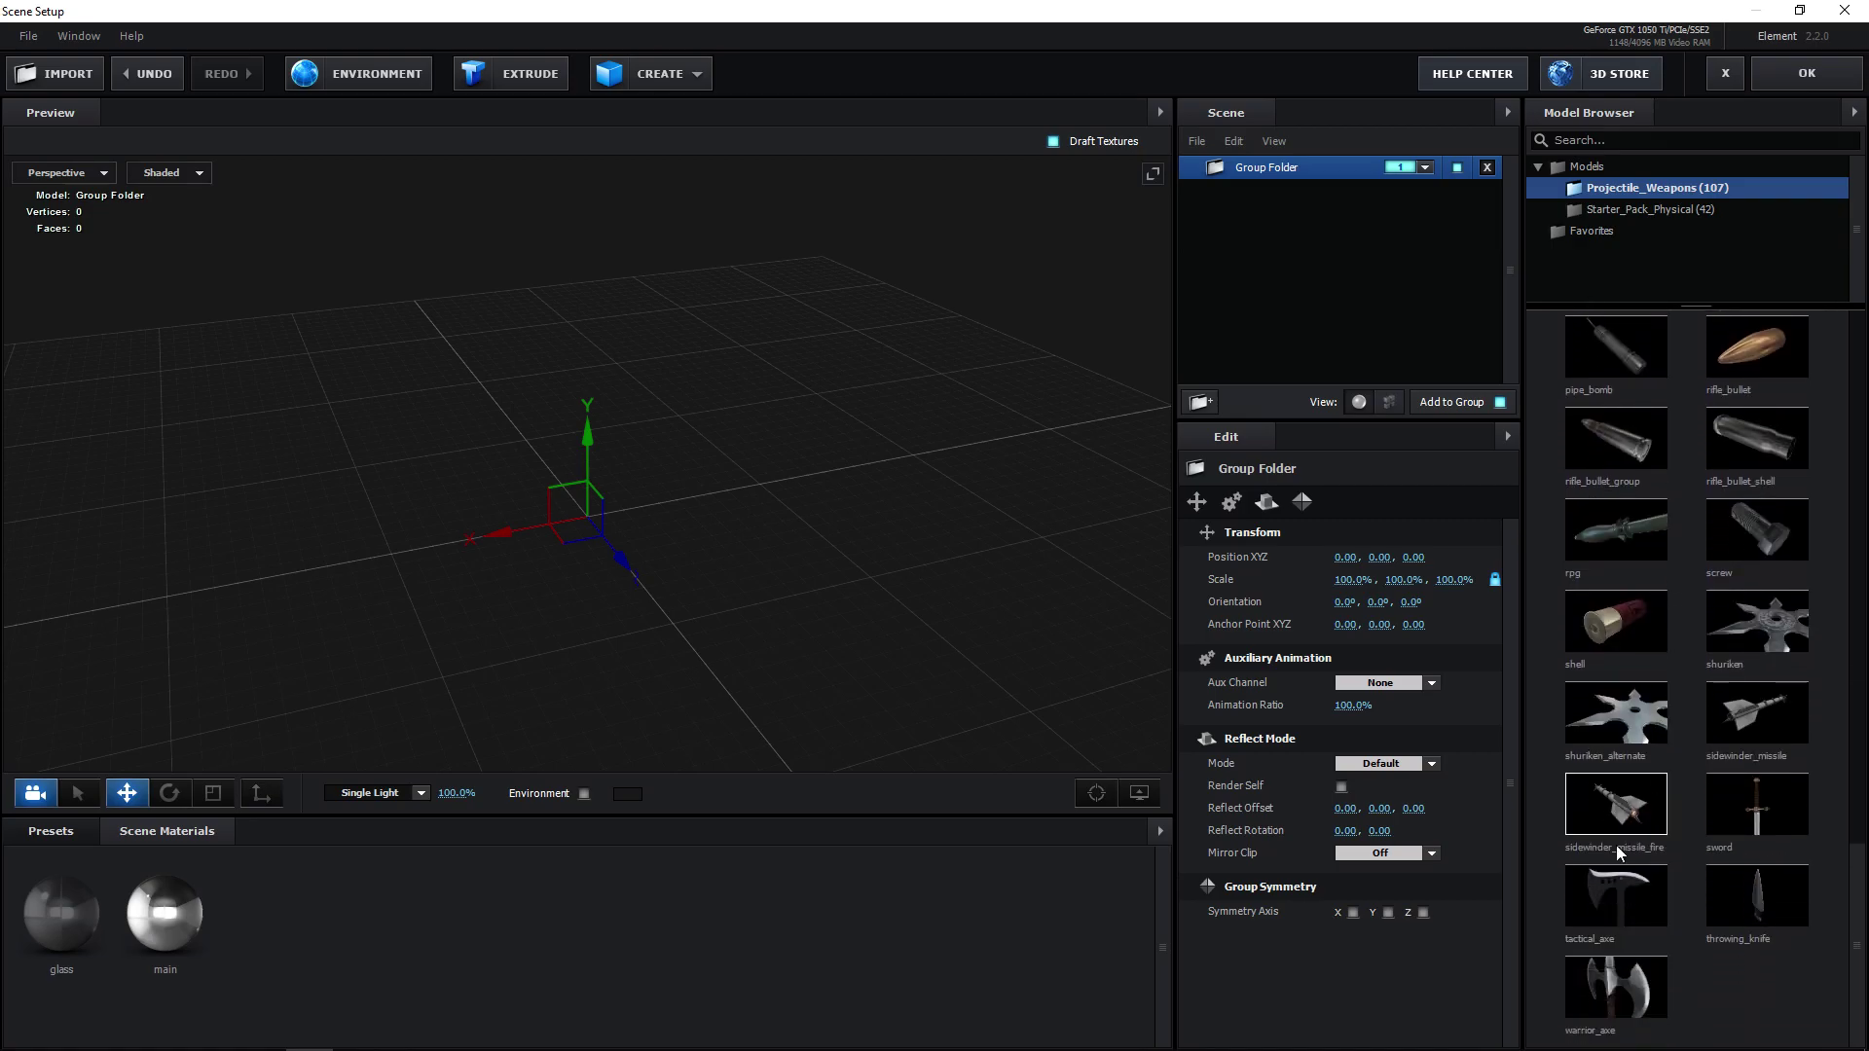
scroll(1620, 853, "up", 6)
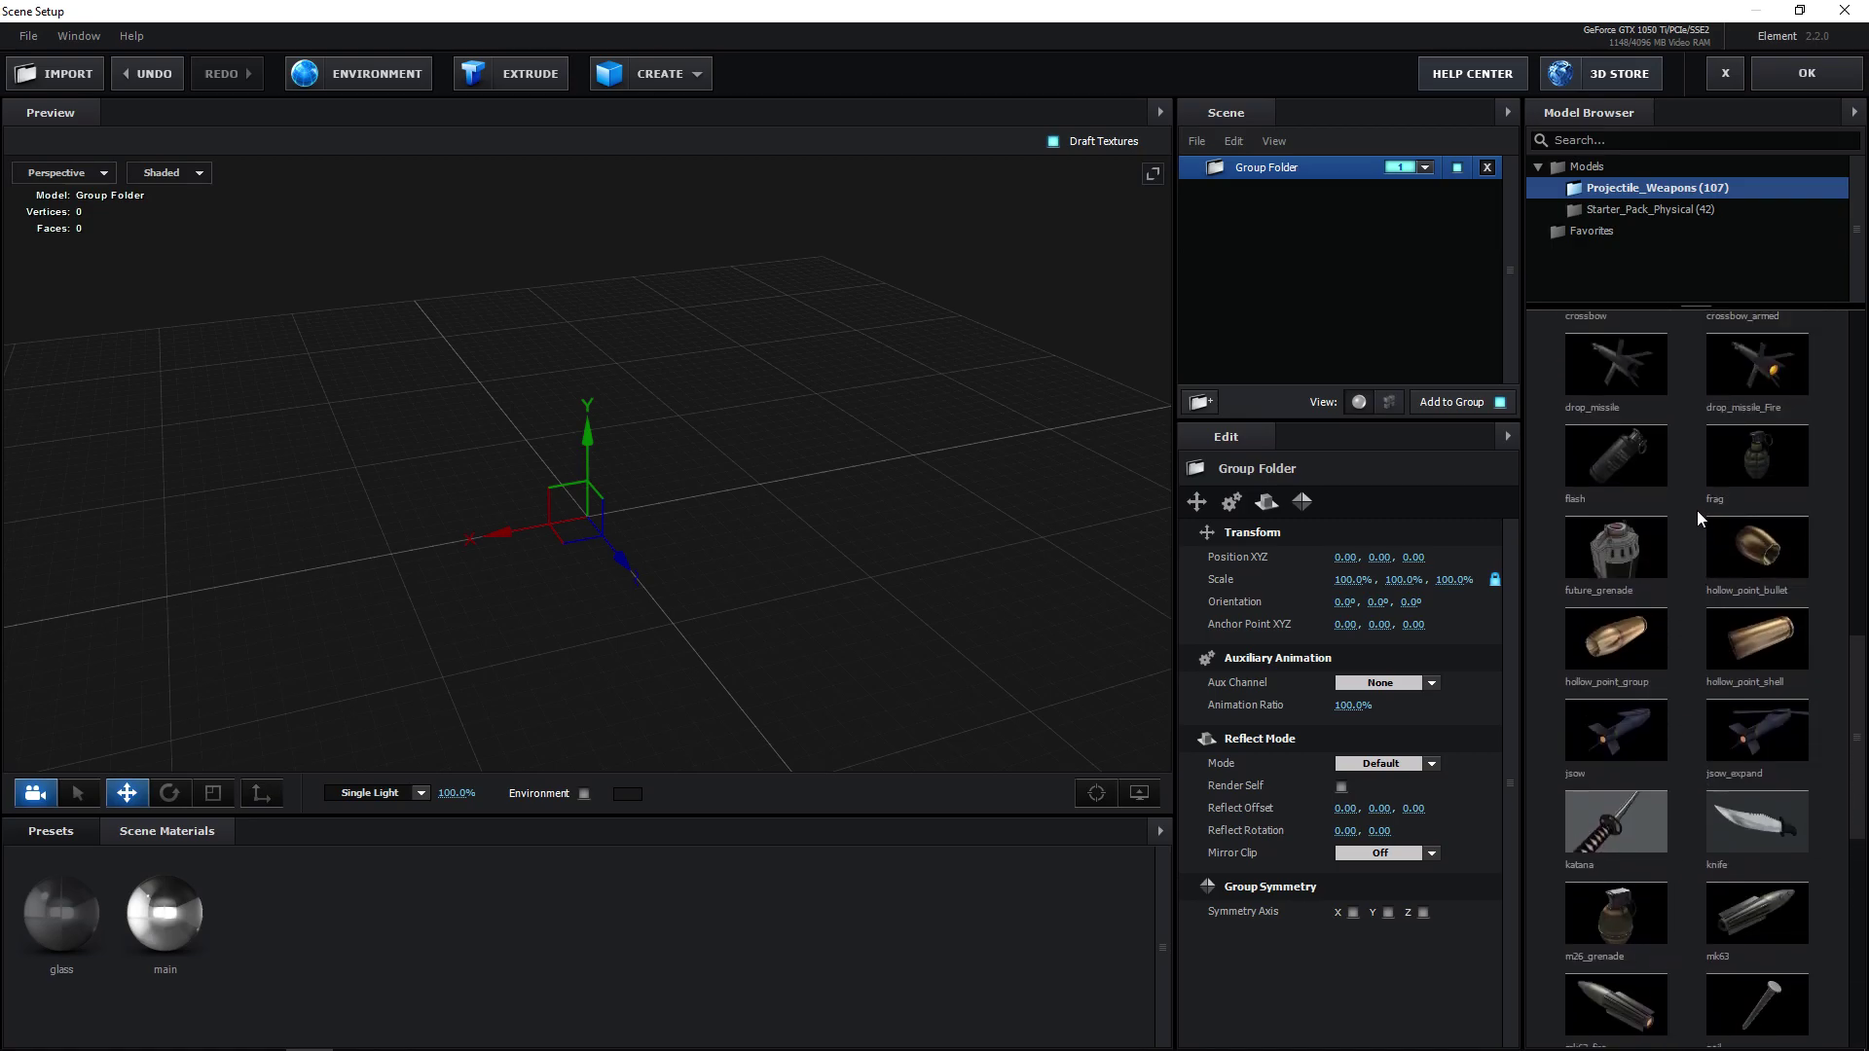
scroll(1696, 510, "up", 4)
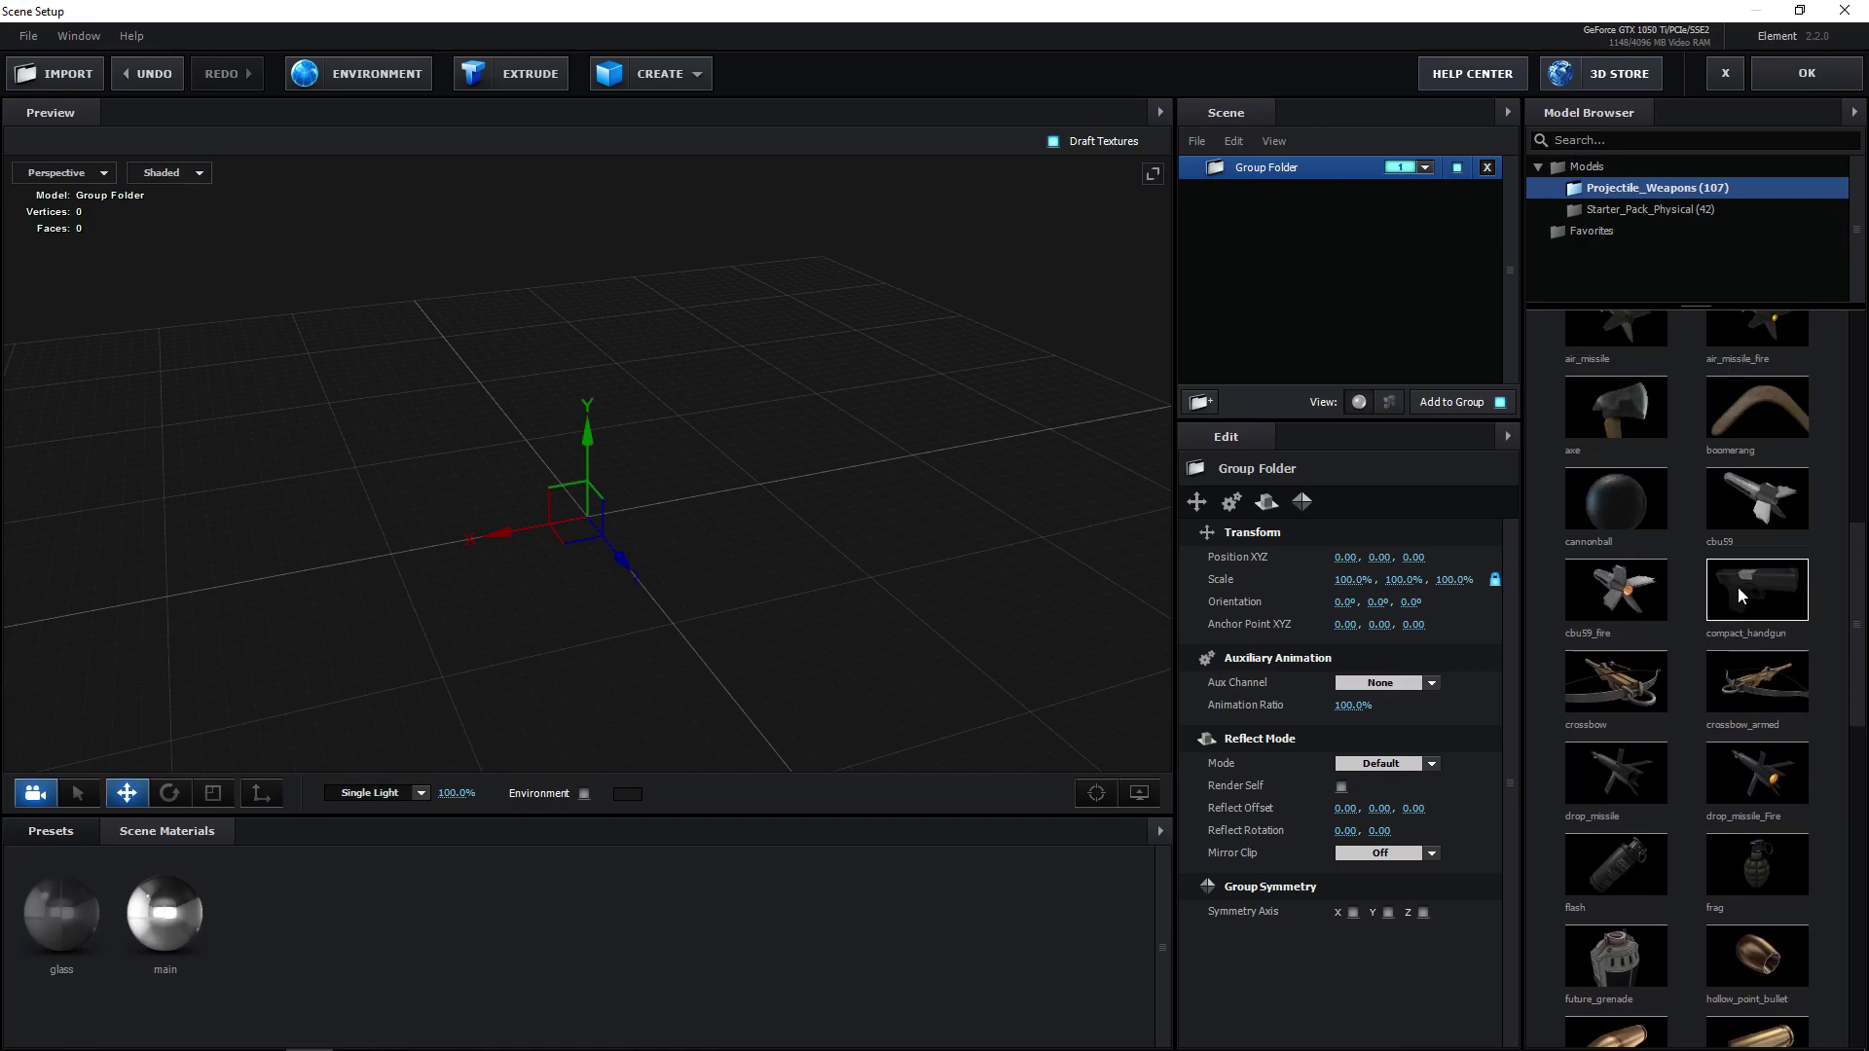
left_click(1754, 596)
left_click_drag(866, 433, 535, 238)
left_click(354, 76)
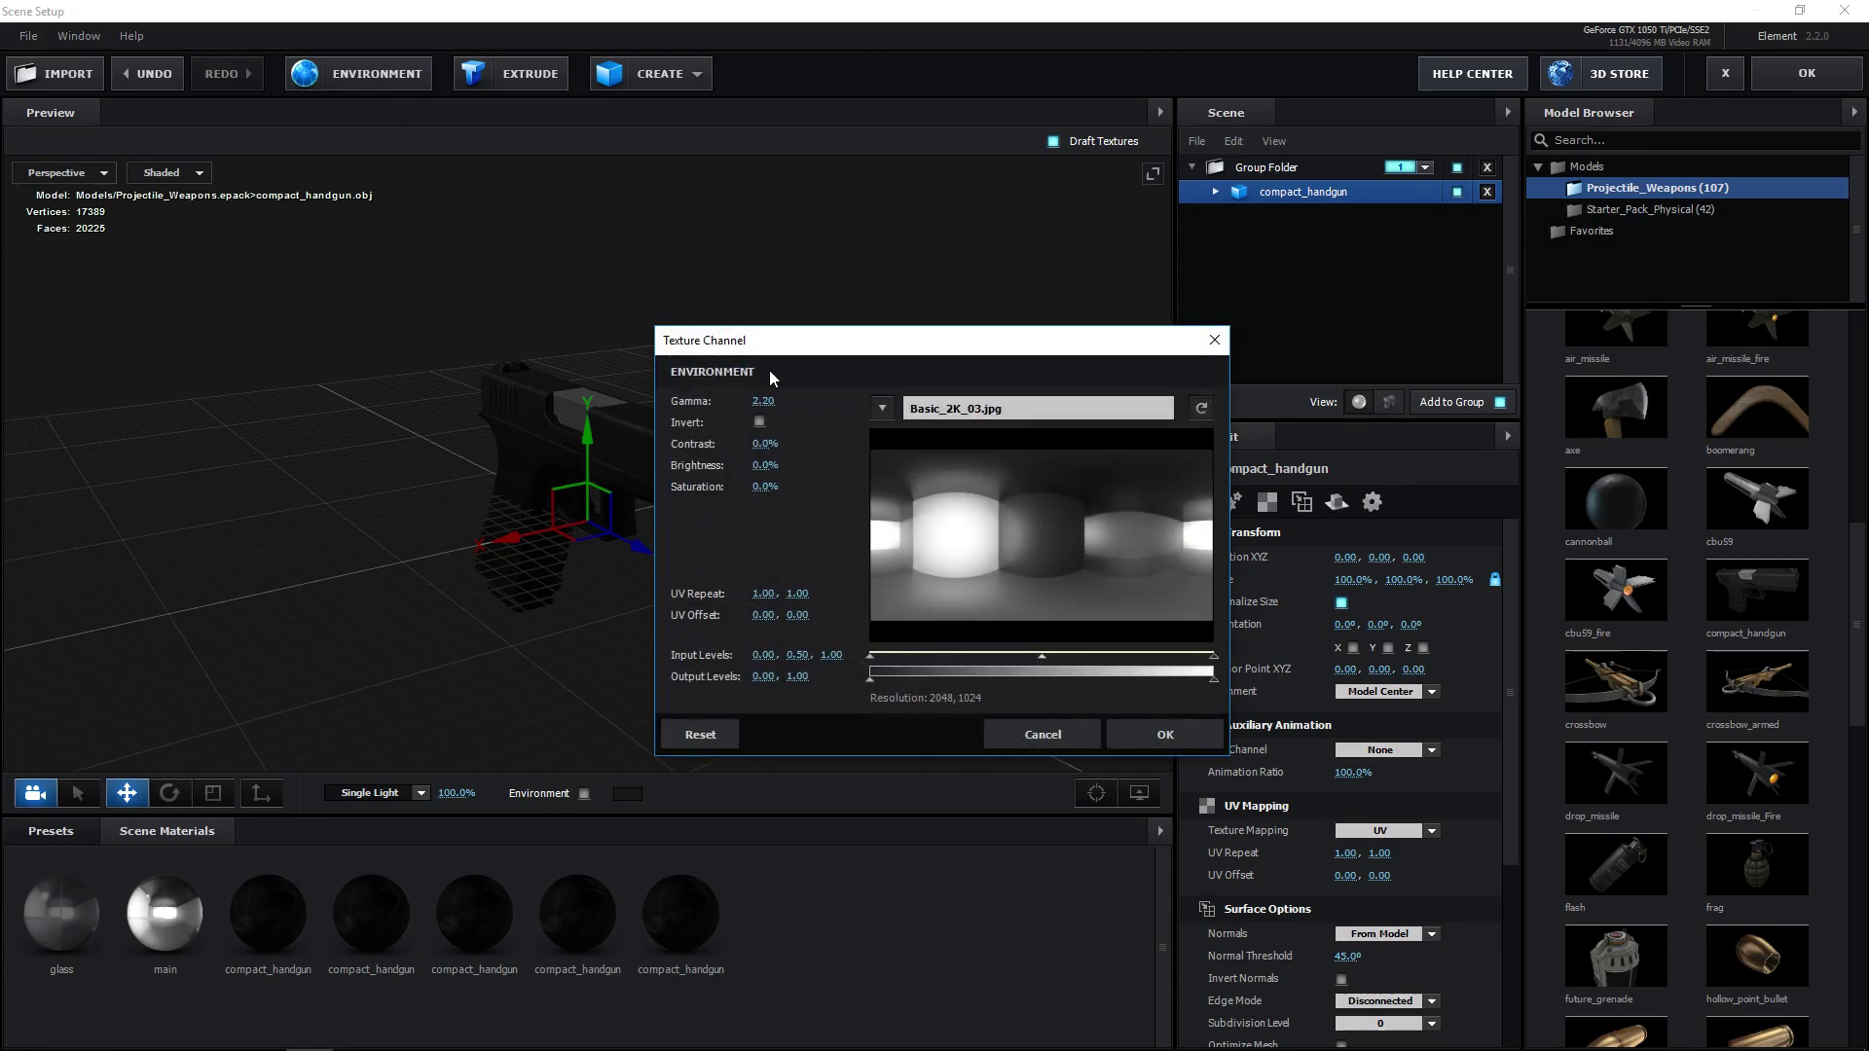
Raise the environment map brightness to 100%, increase its contrast, and accept the changes
left_click_drag(790, 350, 1025, 343)
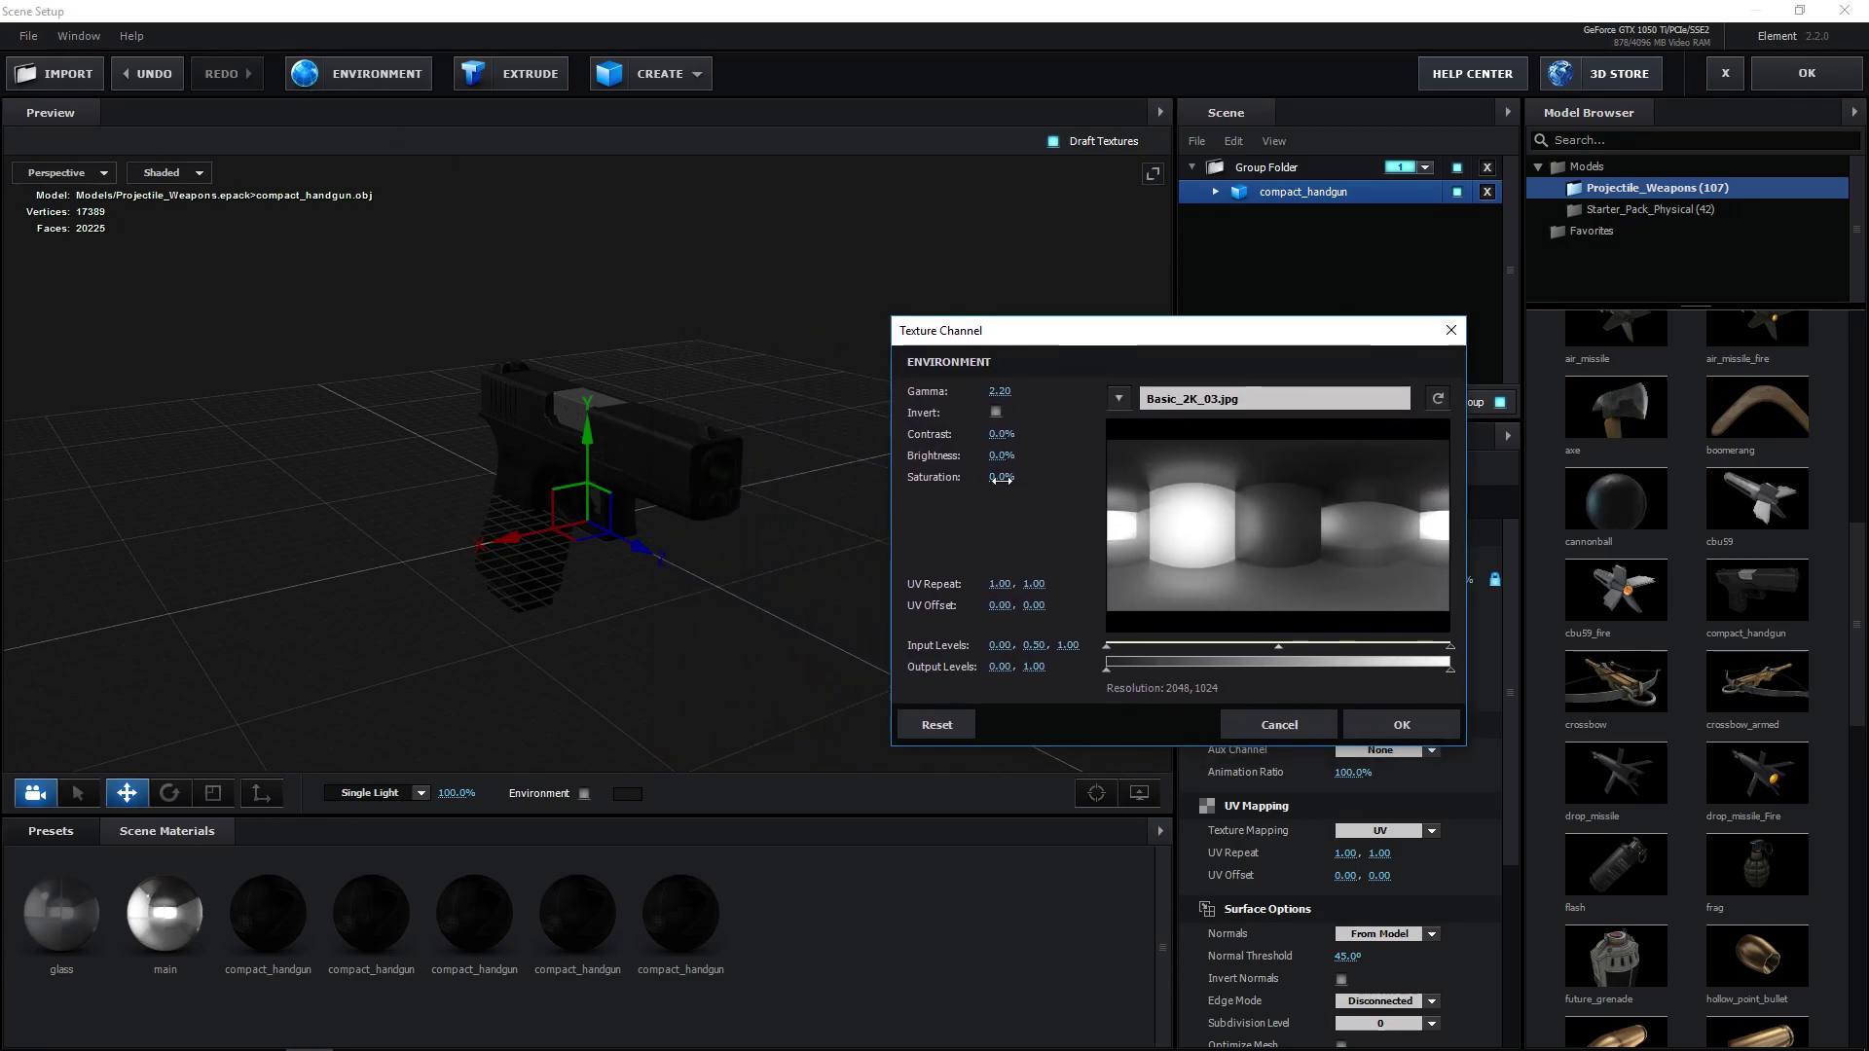
mouse_move(998, 455)
left_mouse_down()
mouse_move(1076, 454)
mouse_move(991, 453)
left_mouse_up()
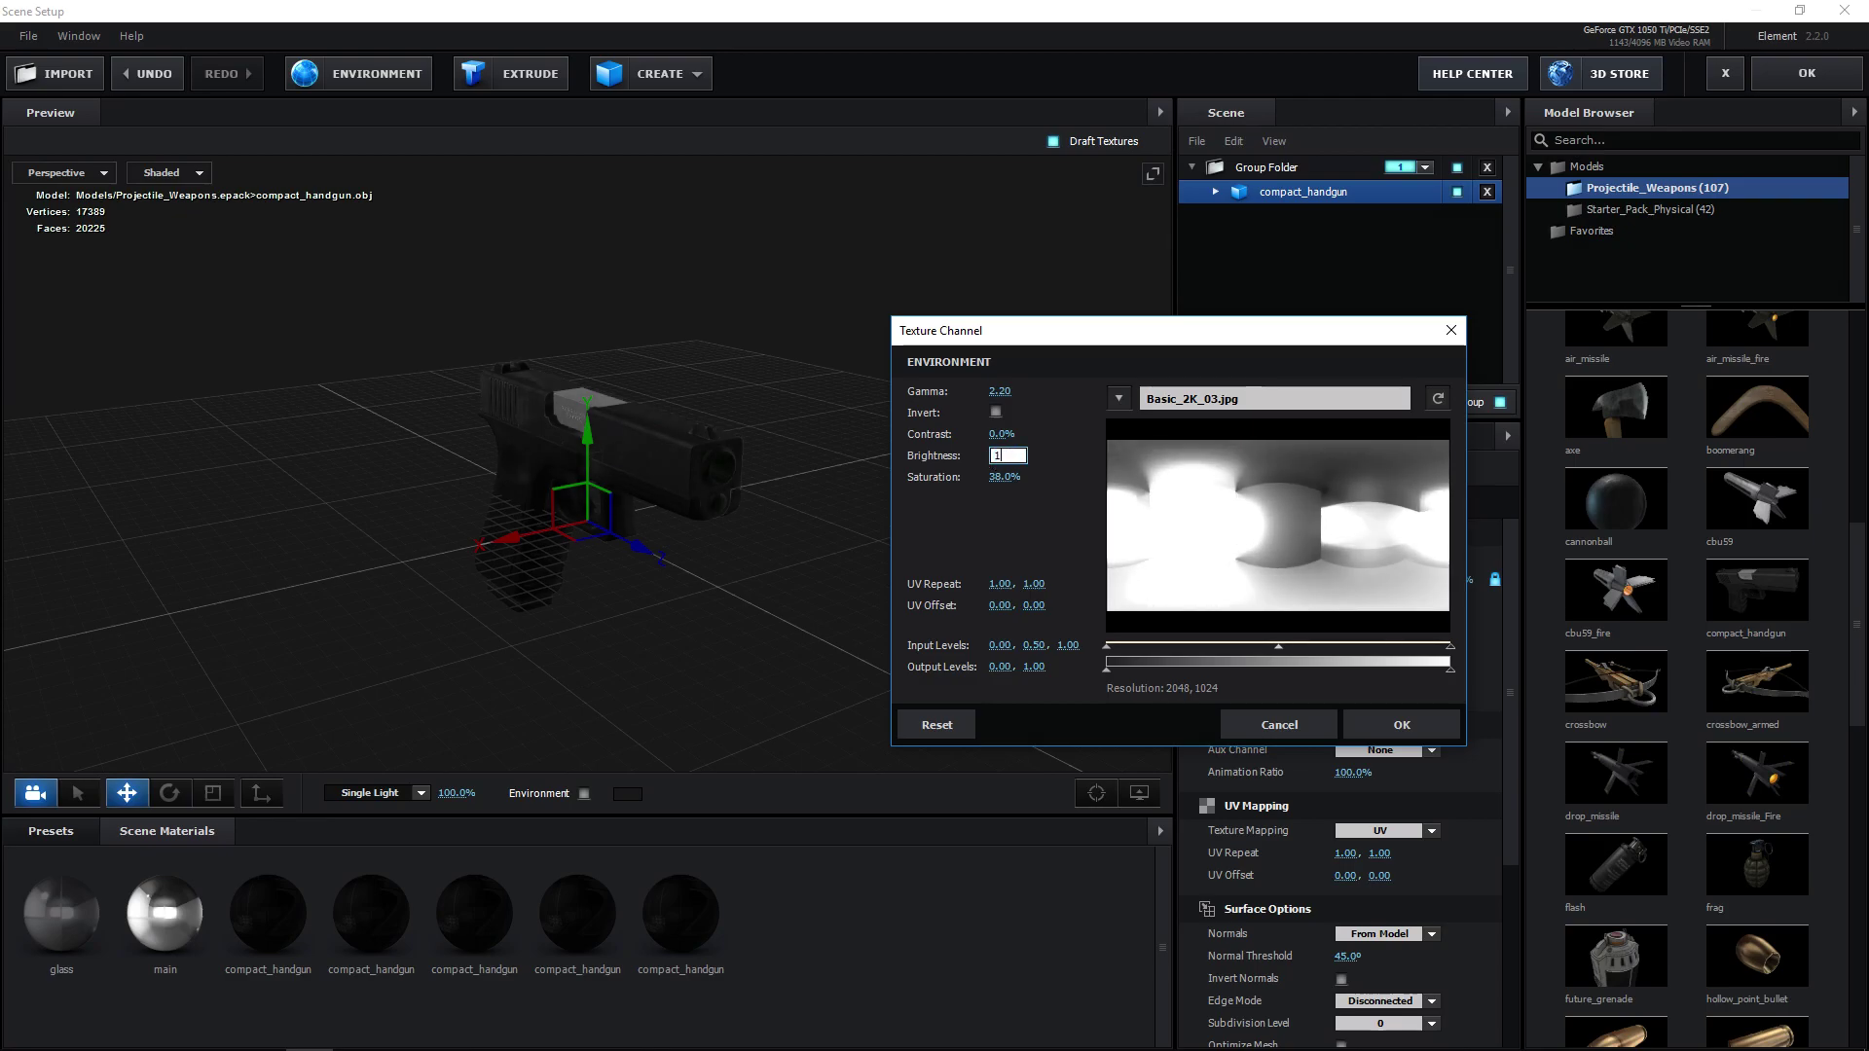
key("Return")
mouse_move(1002, 440)
left_mouse_down()
mouse_move(1032, 438)
mouse_move(995, 435)
left_mouse_up()
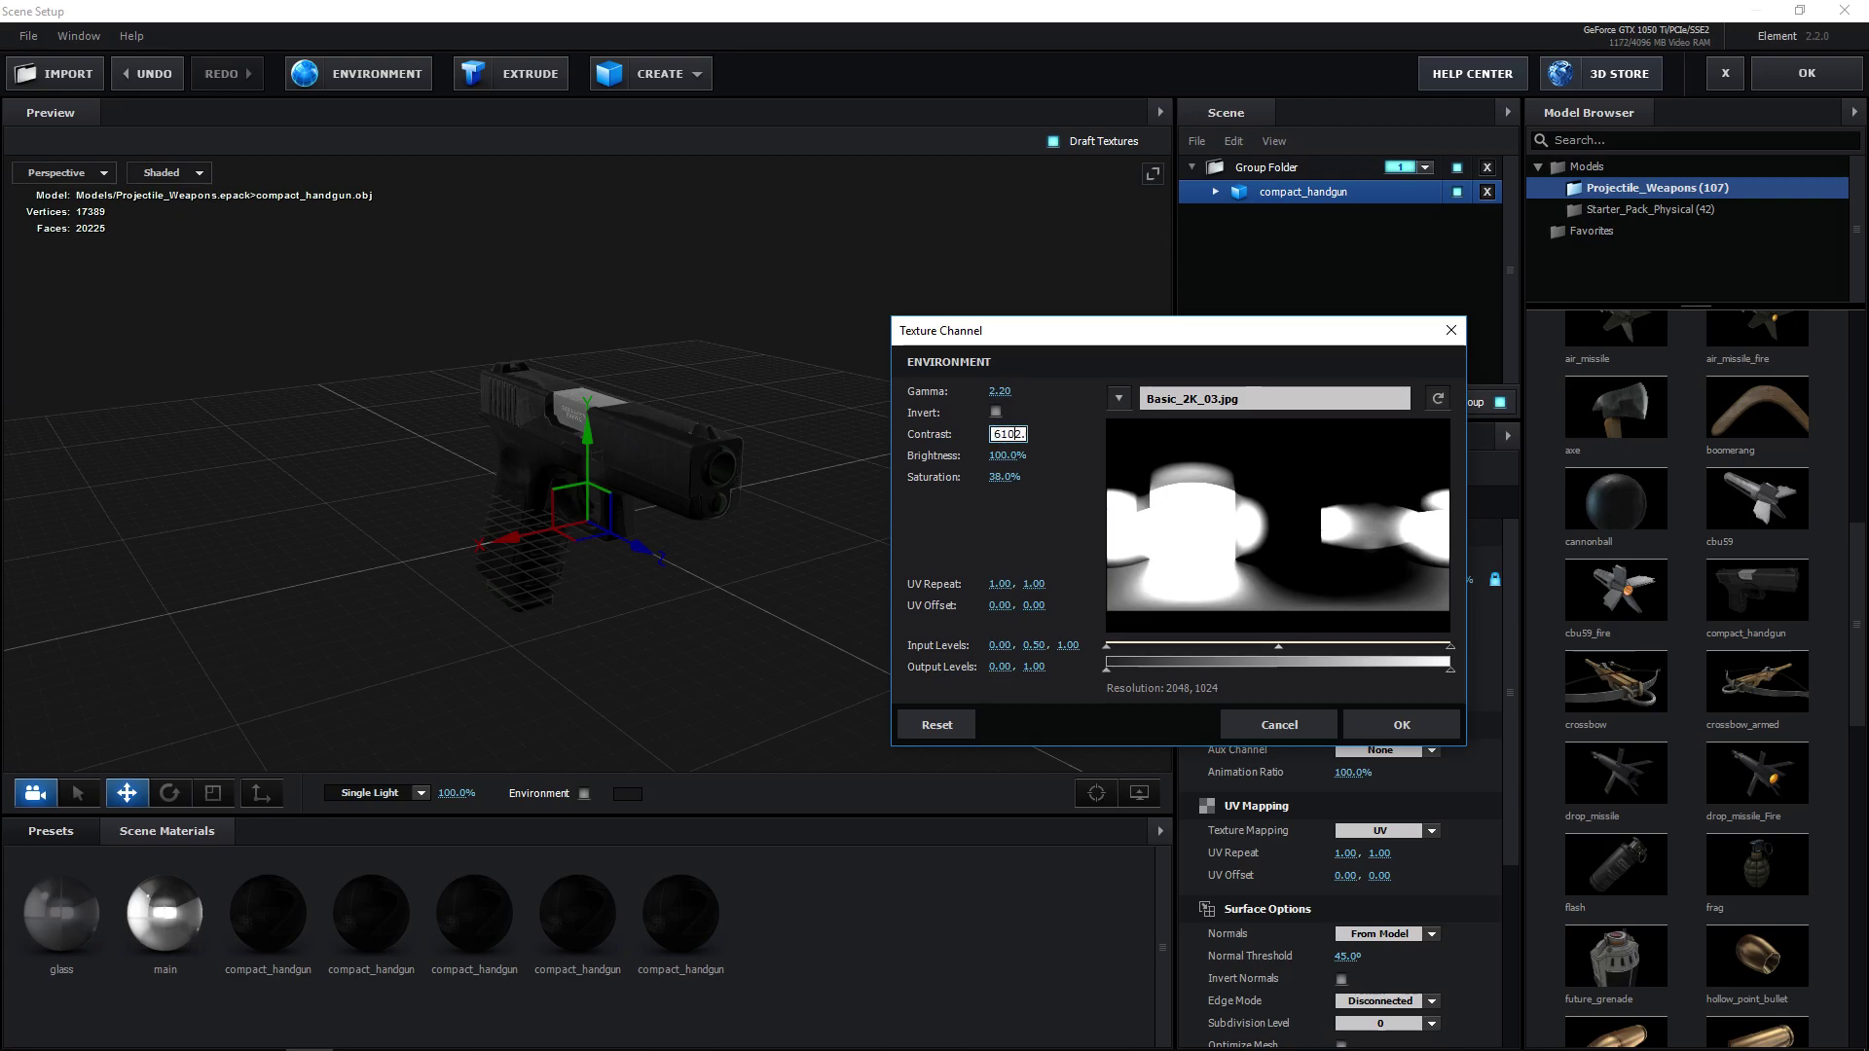
left_click(1401, 725)
left_click_drag(852, 500, 701, 389)
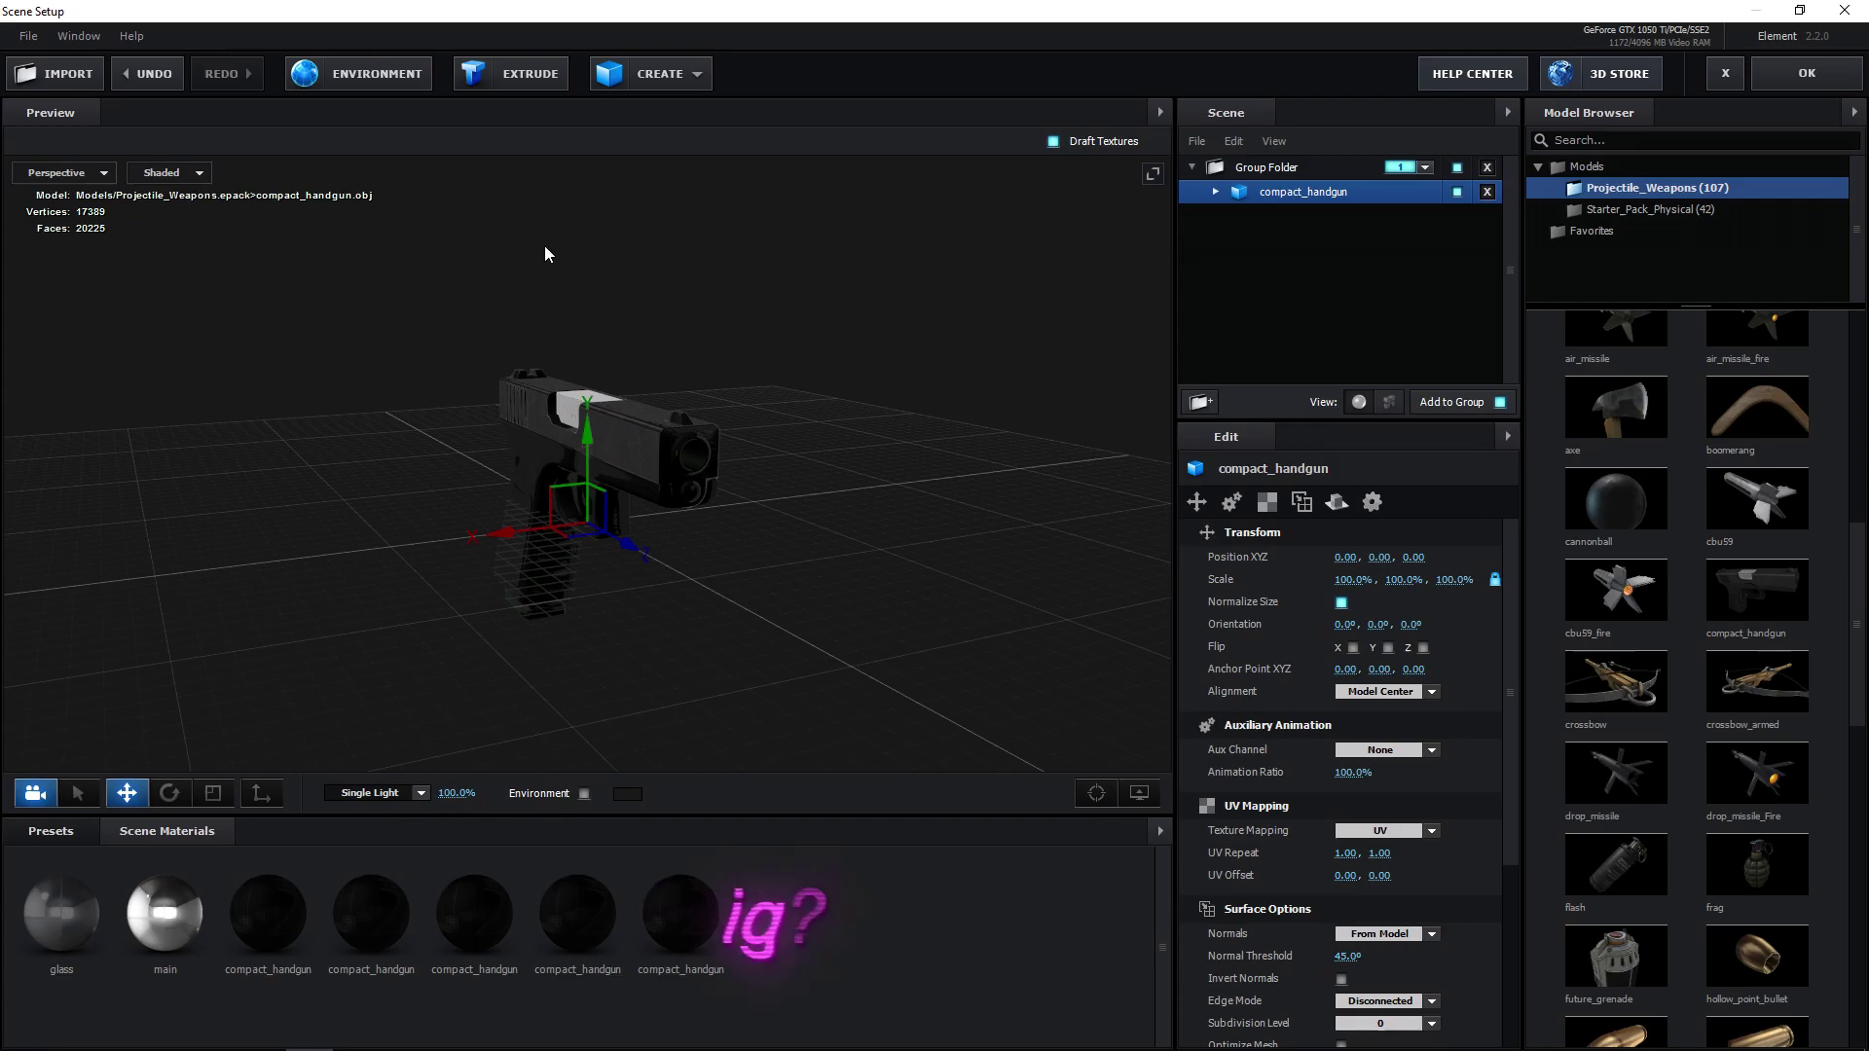
Undo the stray extrusion and reapply the environment with 50% contrast, checking the gun from front and rear
left_click(509, 76)
key("ctrl+z")
left_click(399, 73)
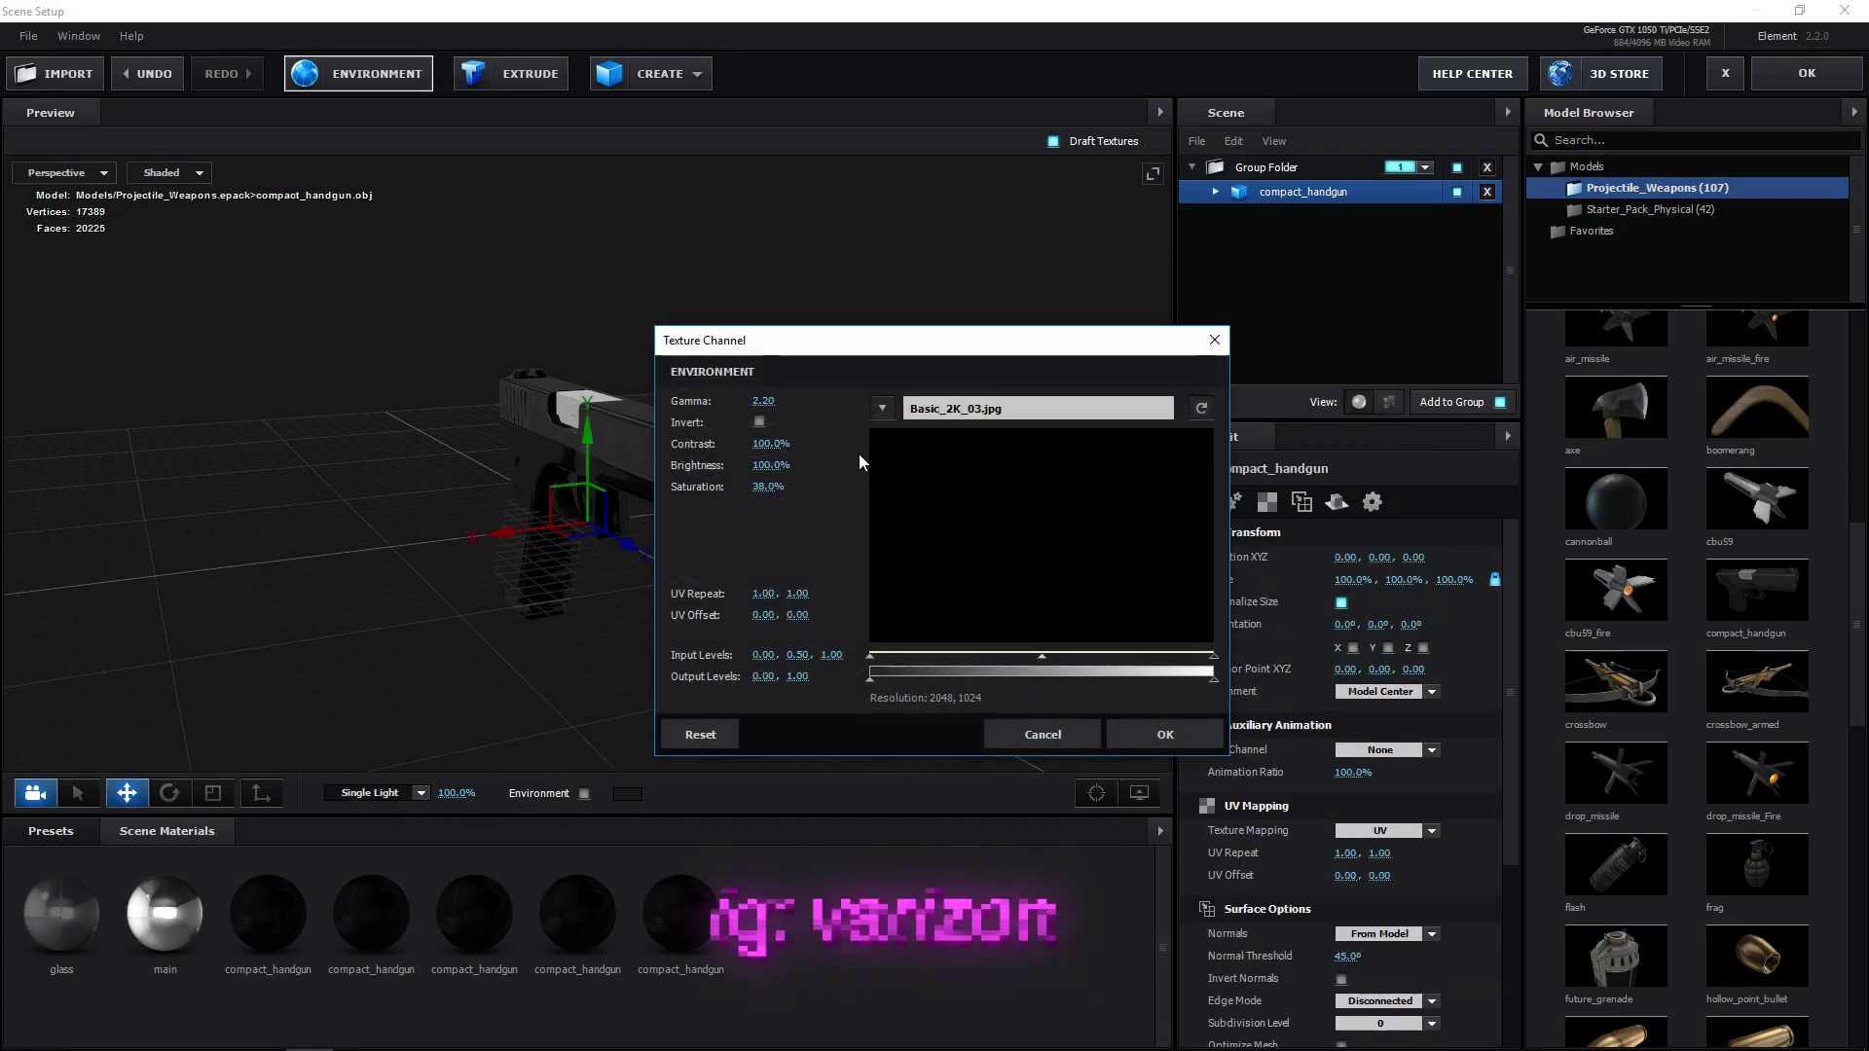
left_click_drag(774, 332, 1099, 316)
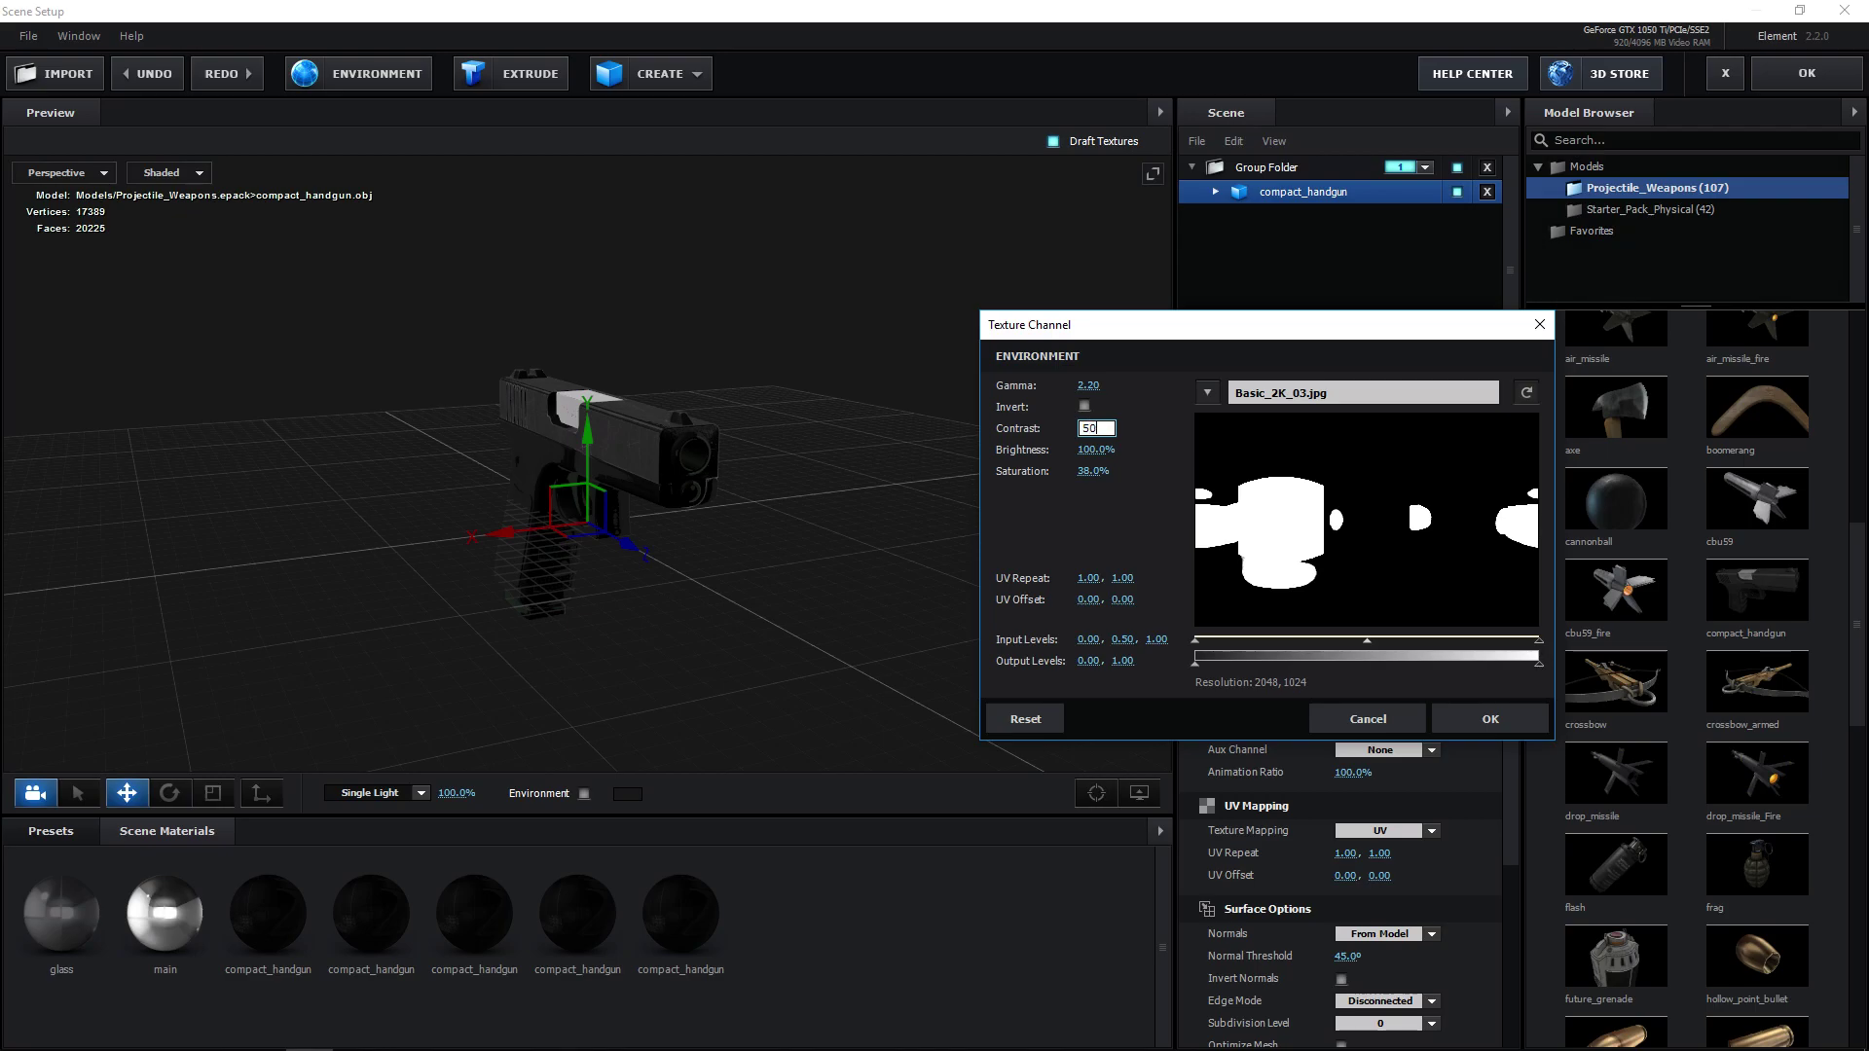
left_click(1499, 713)
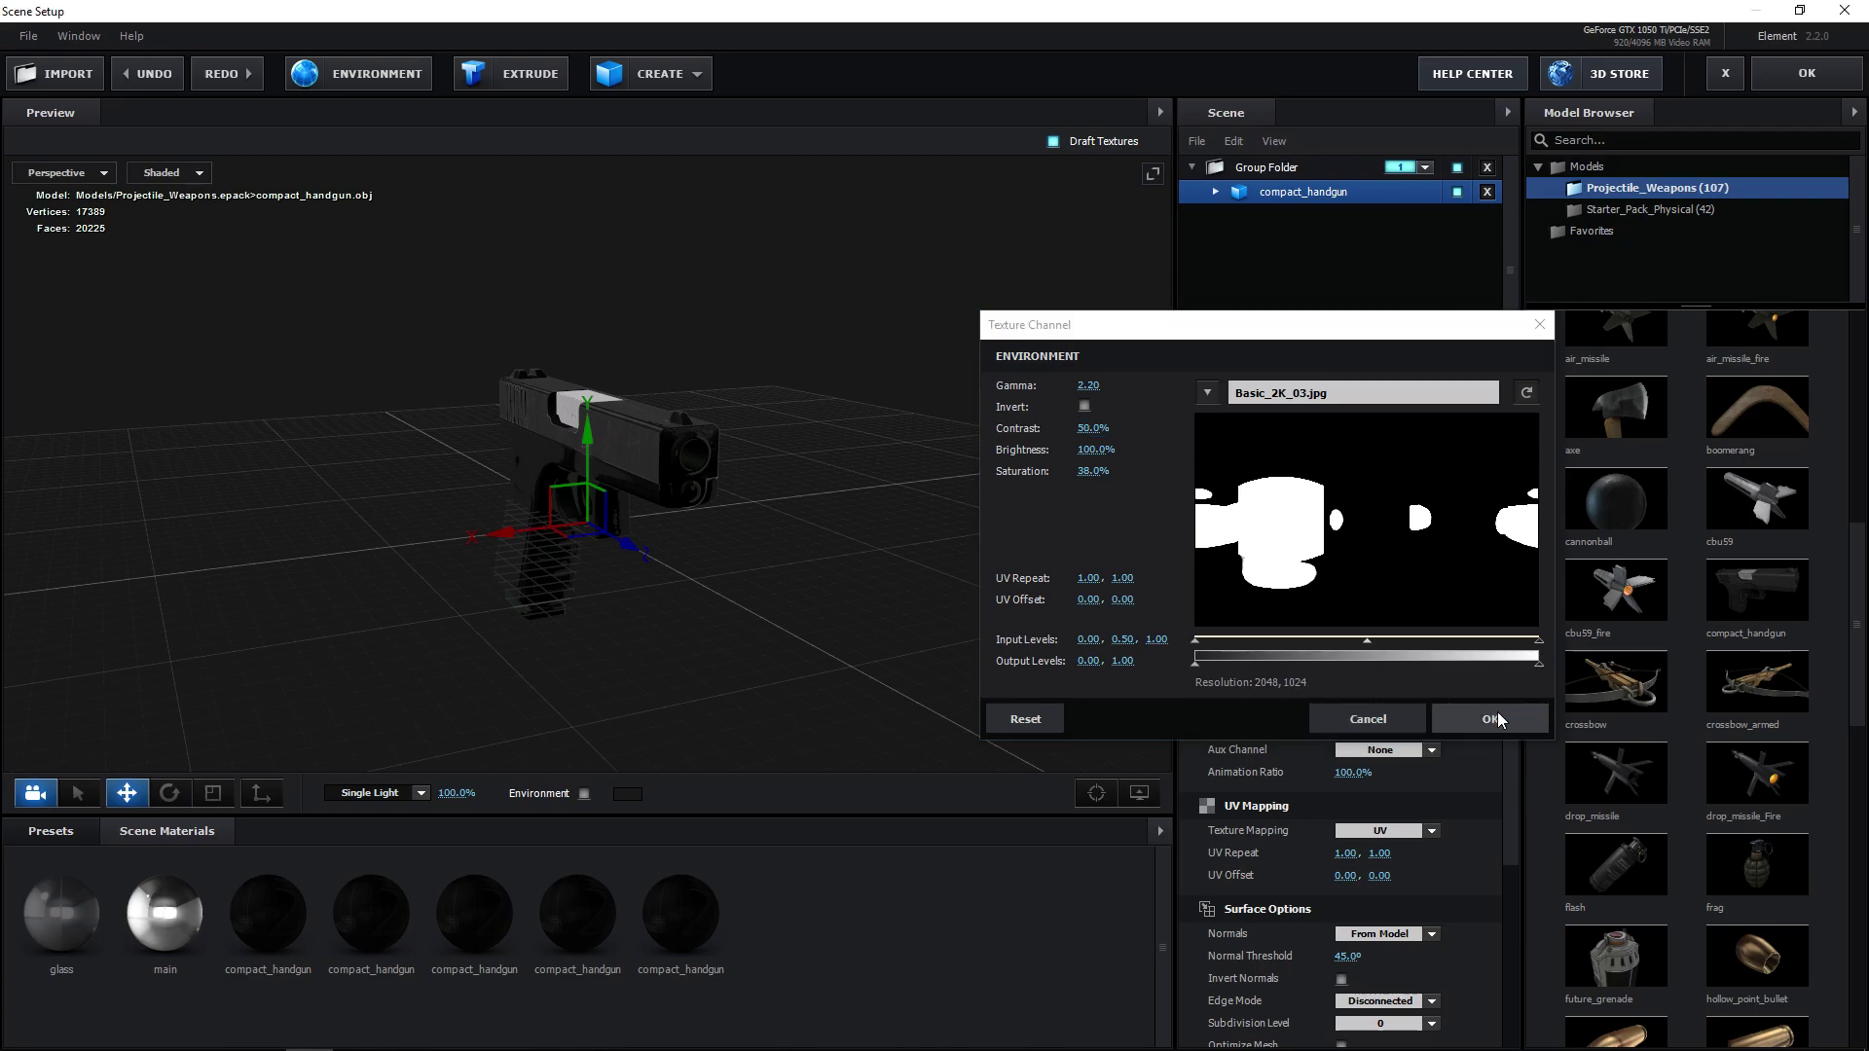
left_click_drag(751, 460, 541, 413)
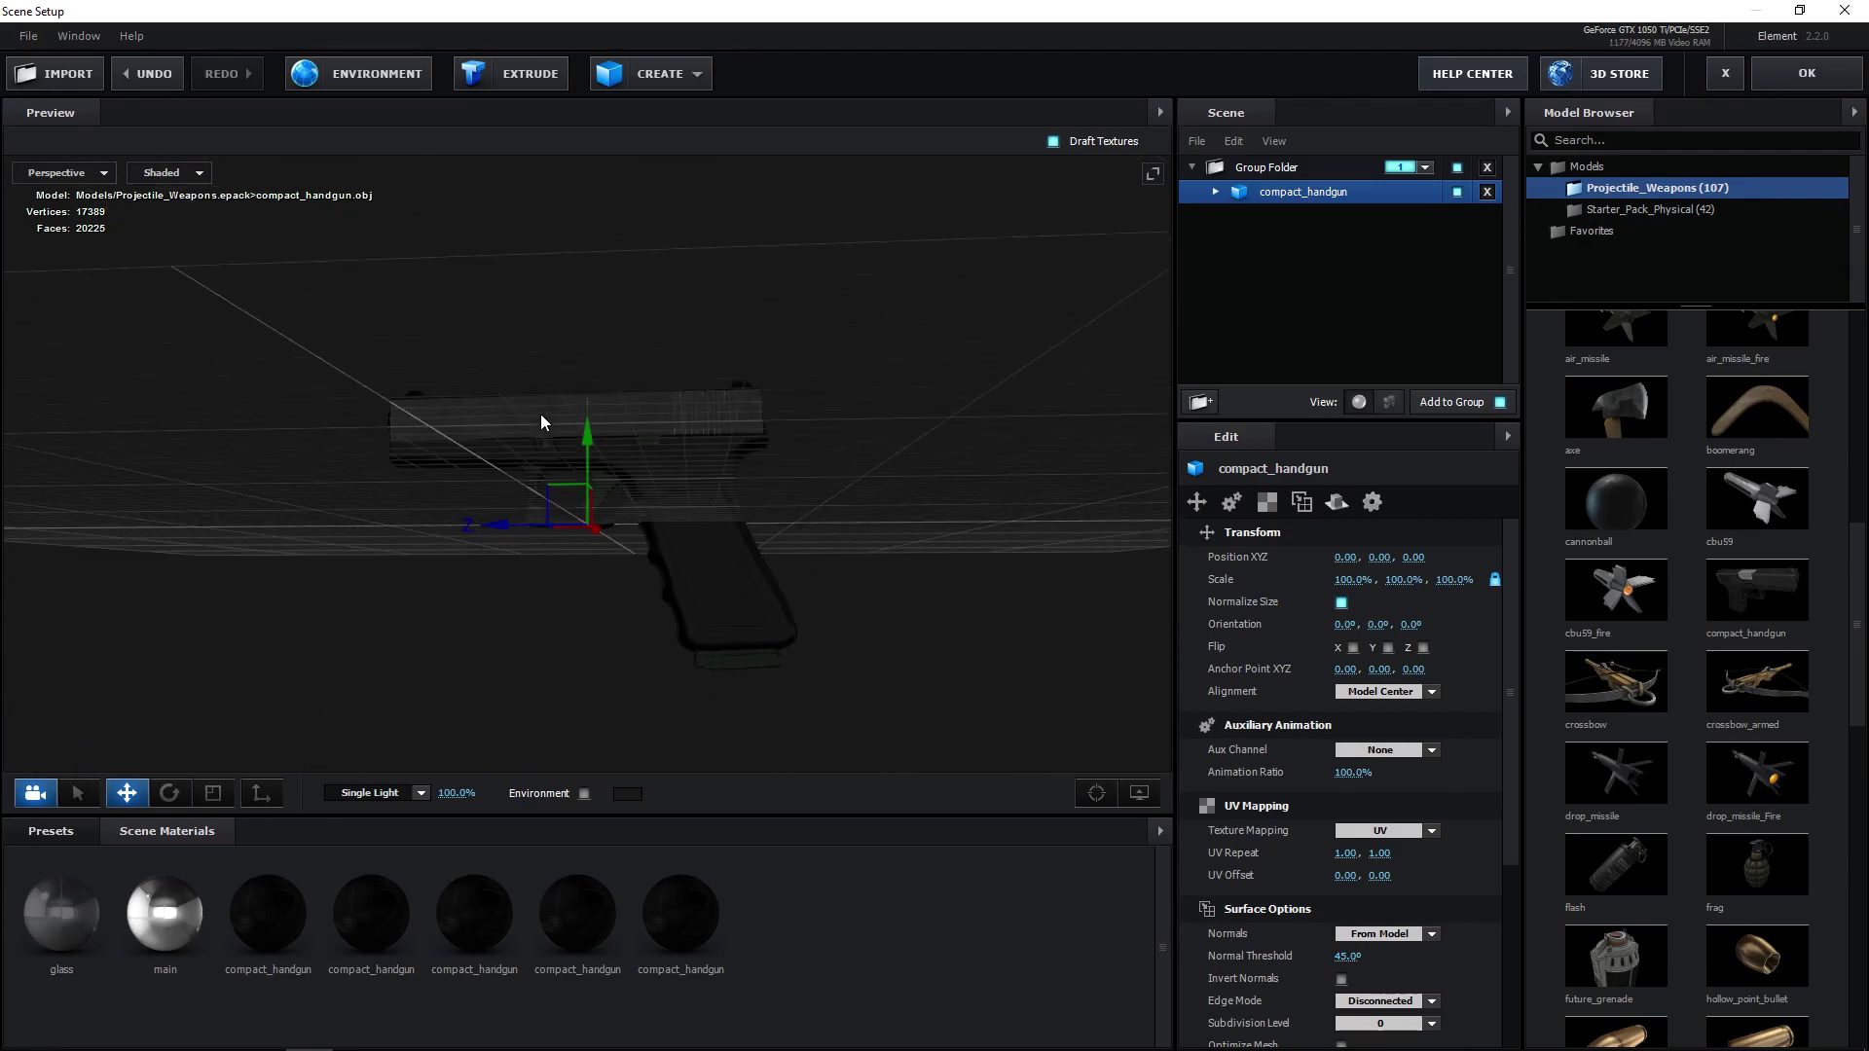
left_click_drag(385, 334, 641, 353)
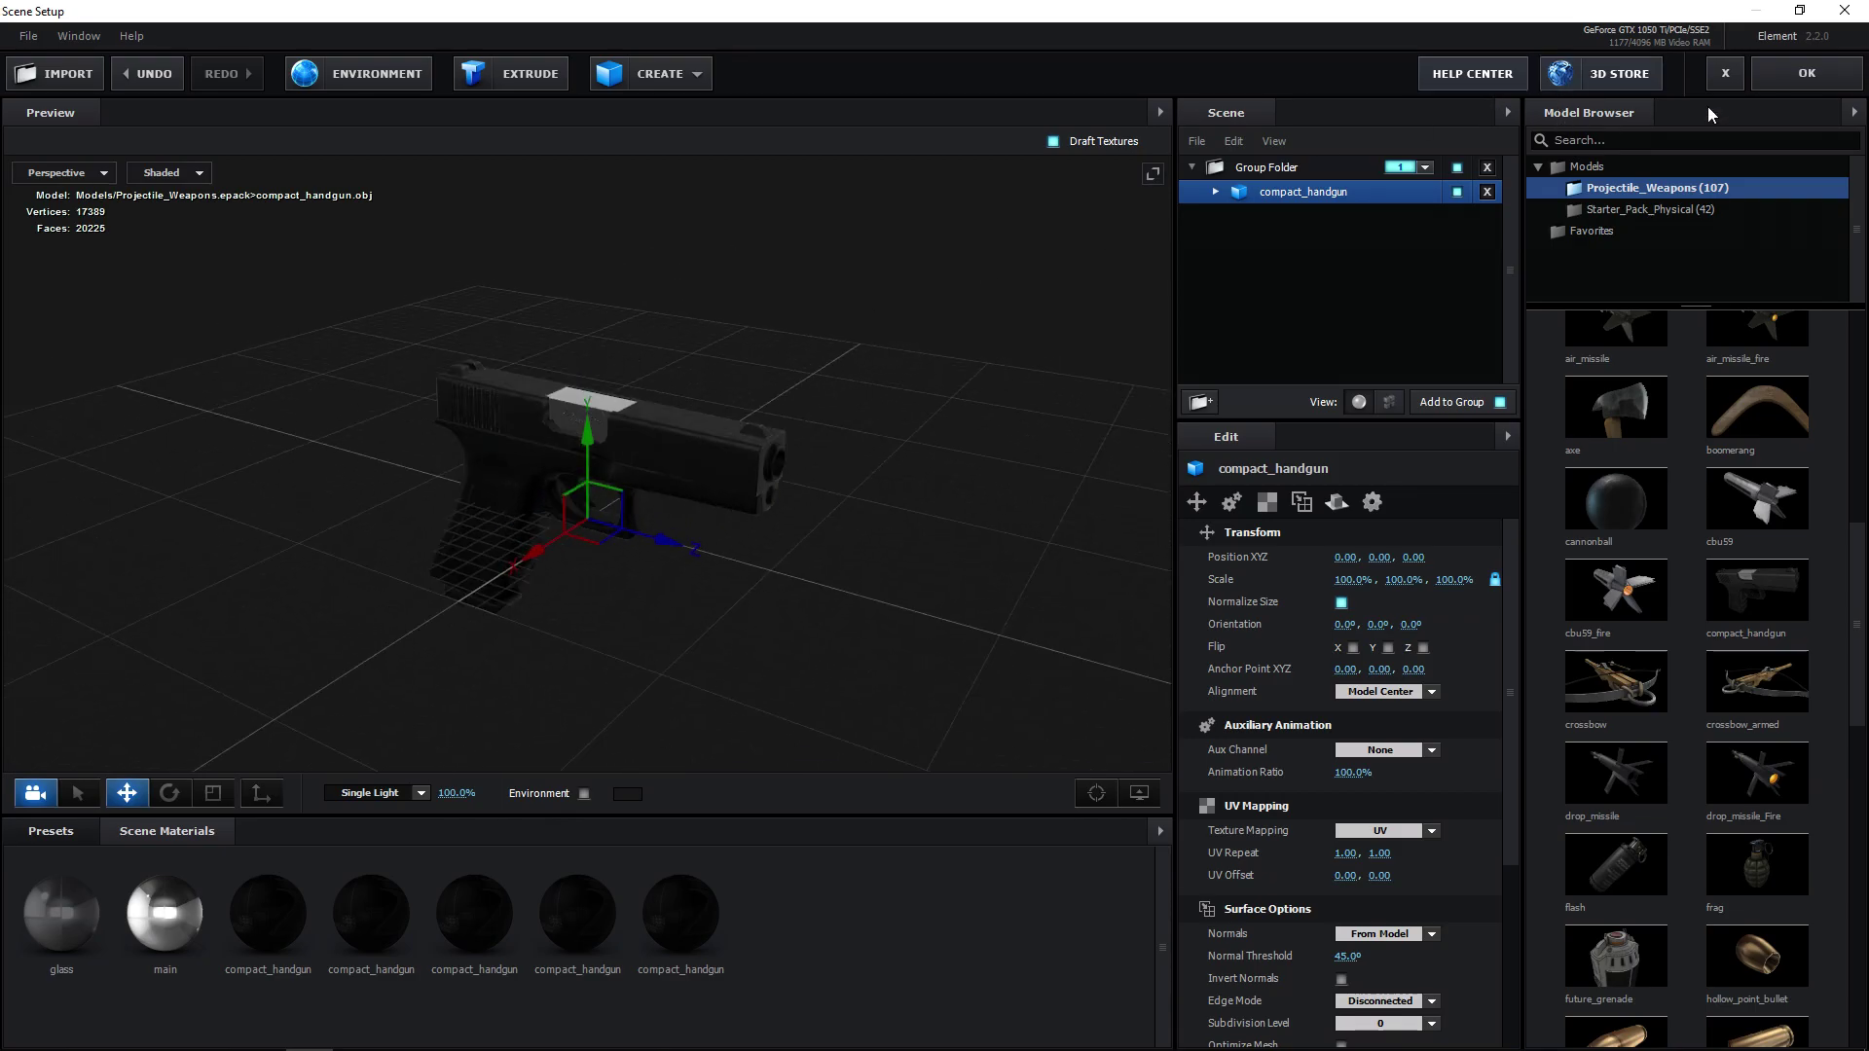
Return to After Effects with the handgun scene, preview it, and reselect gun 1
left_click(1776, 64)
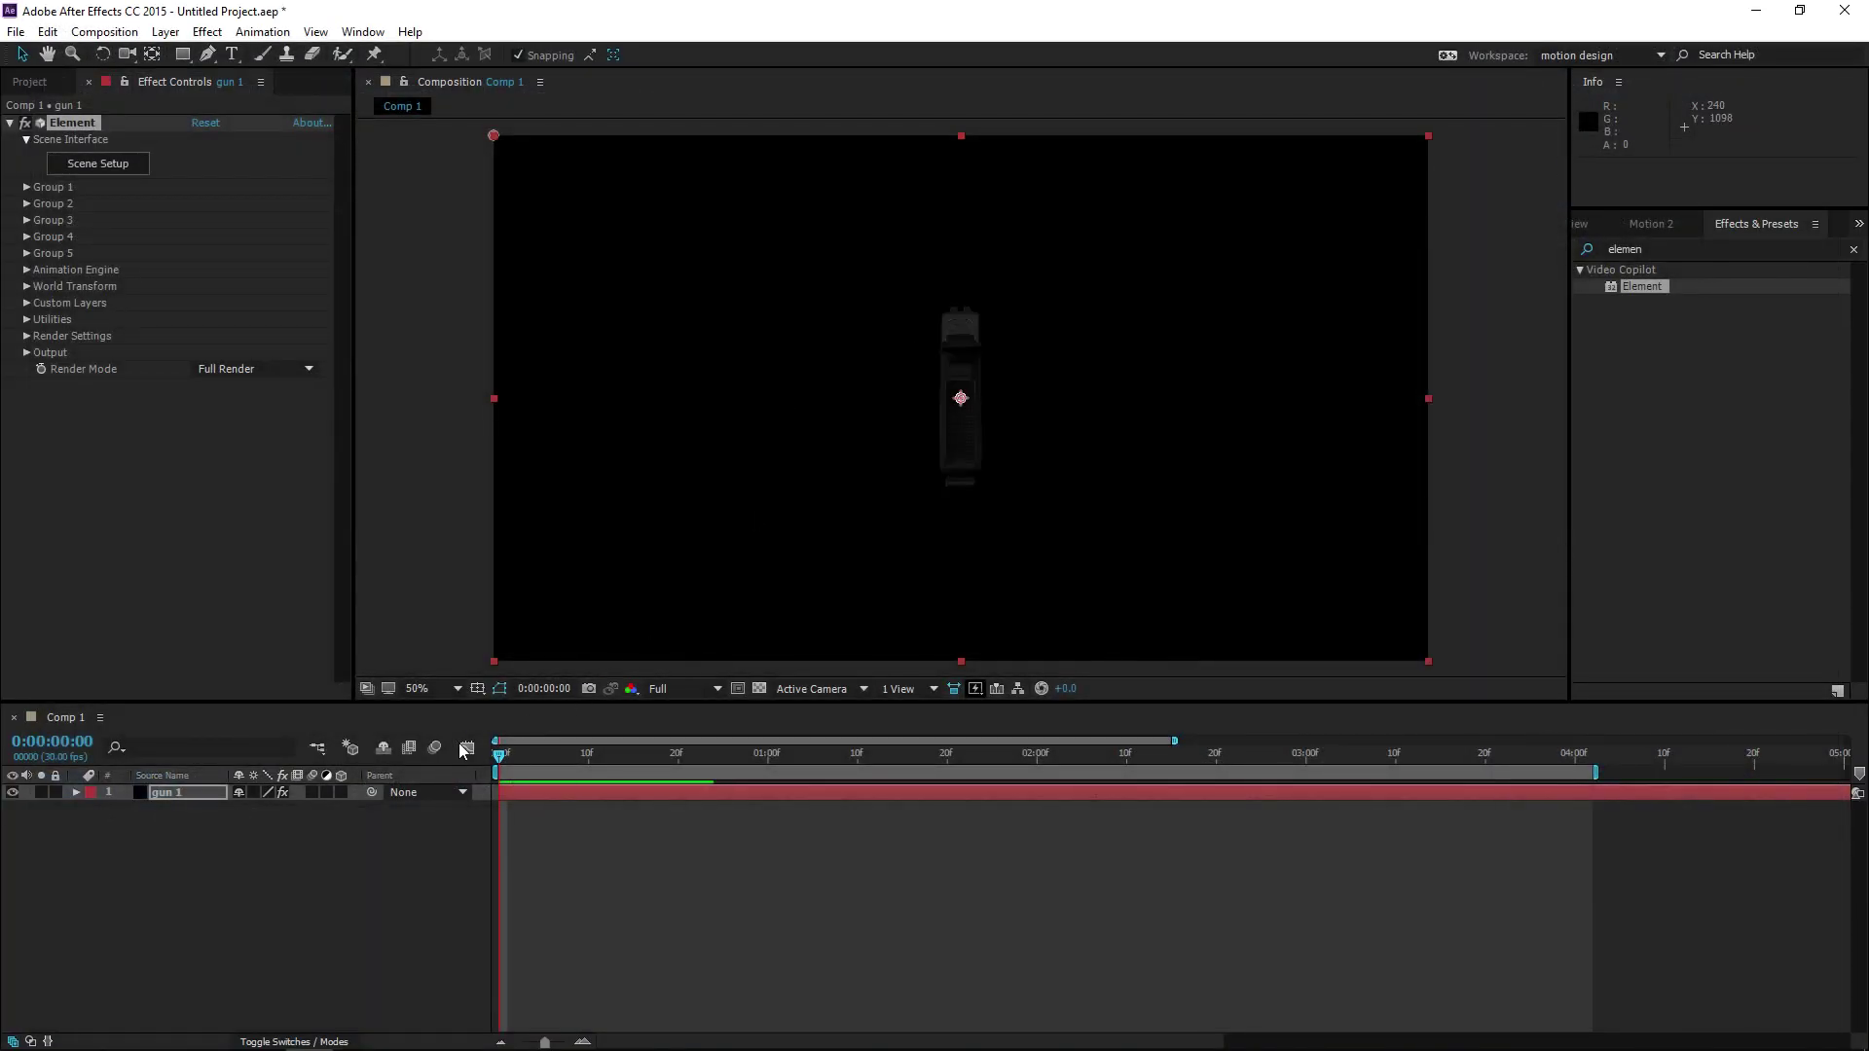
key("space")
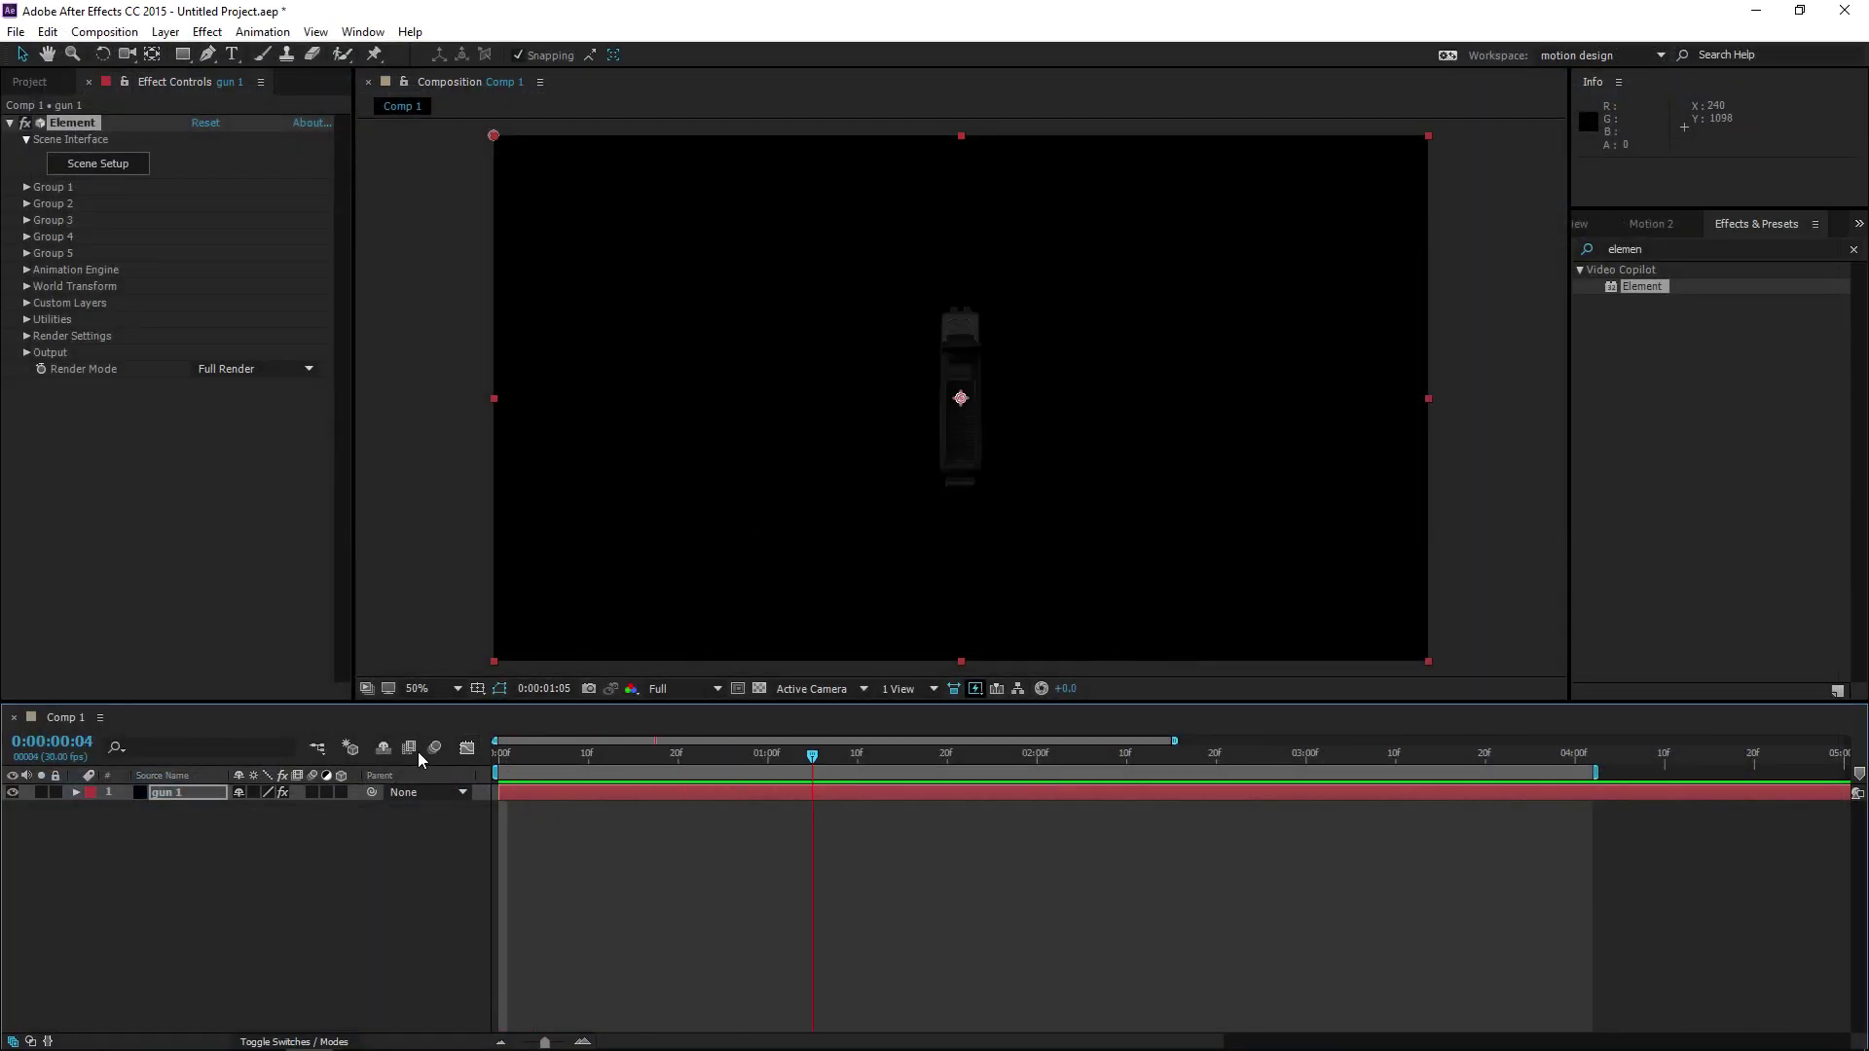
left_click_drag(263, 819, 250, 805)
left_click(196, 974)
right_click(187, 786)
left_click(82, 795)
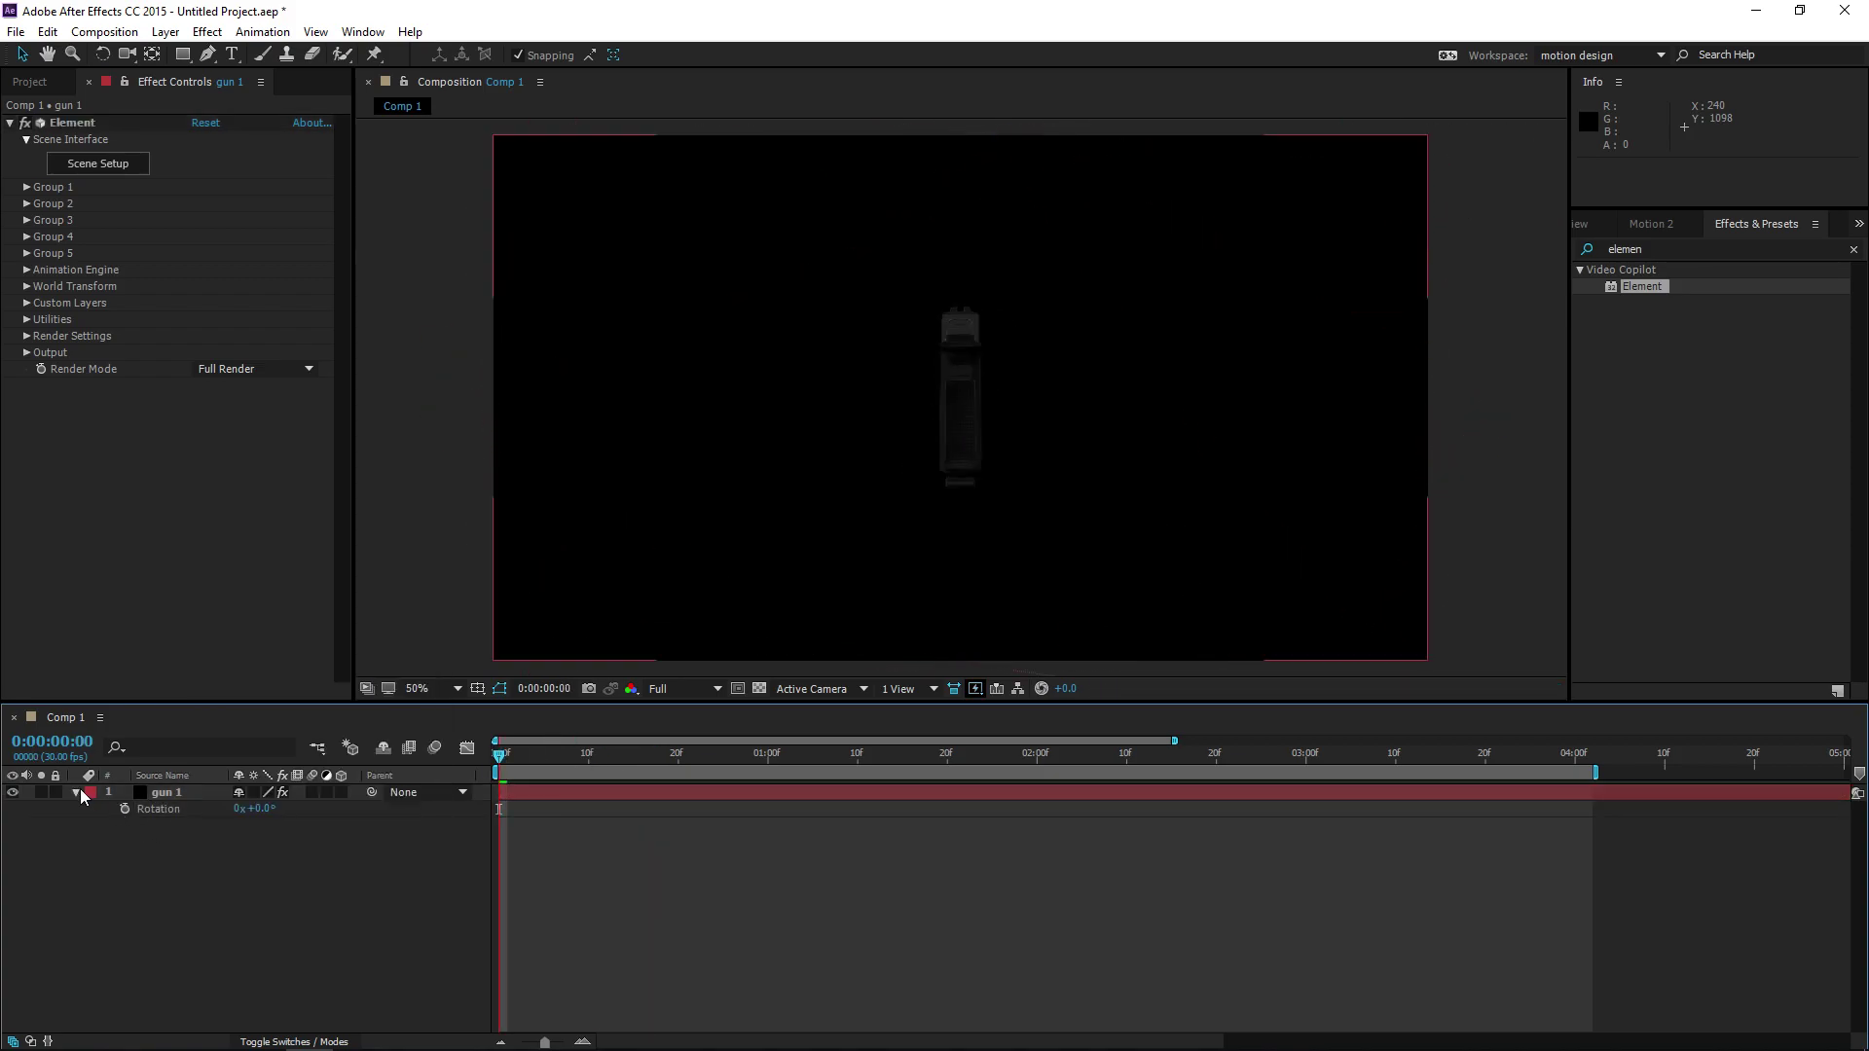
Expand Element's World Transform > World Rotation and test an 18° Y rotation, then undo it
left_click(28, 289)
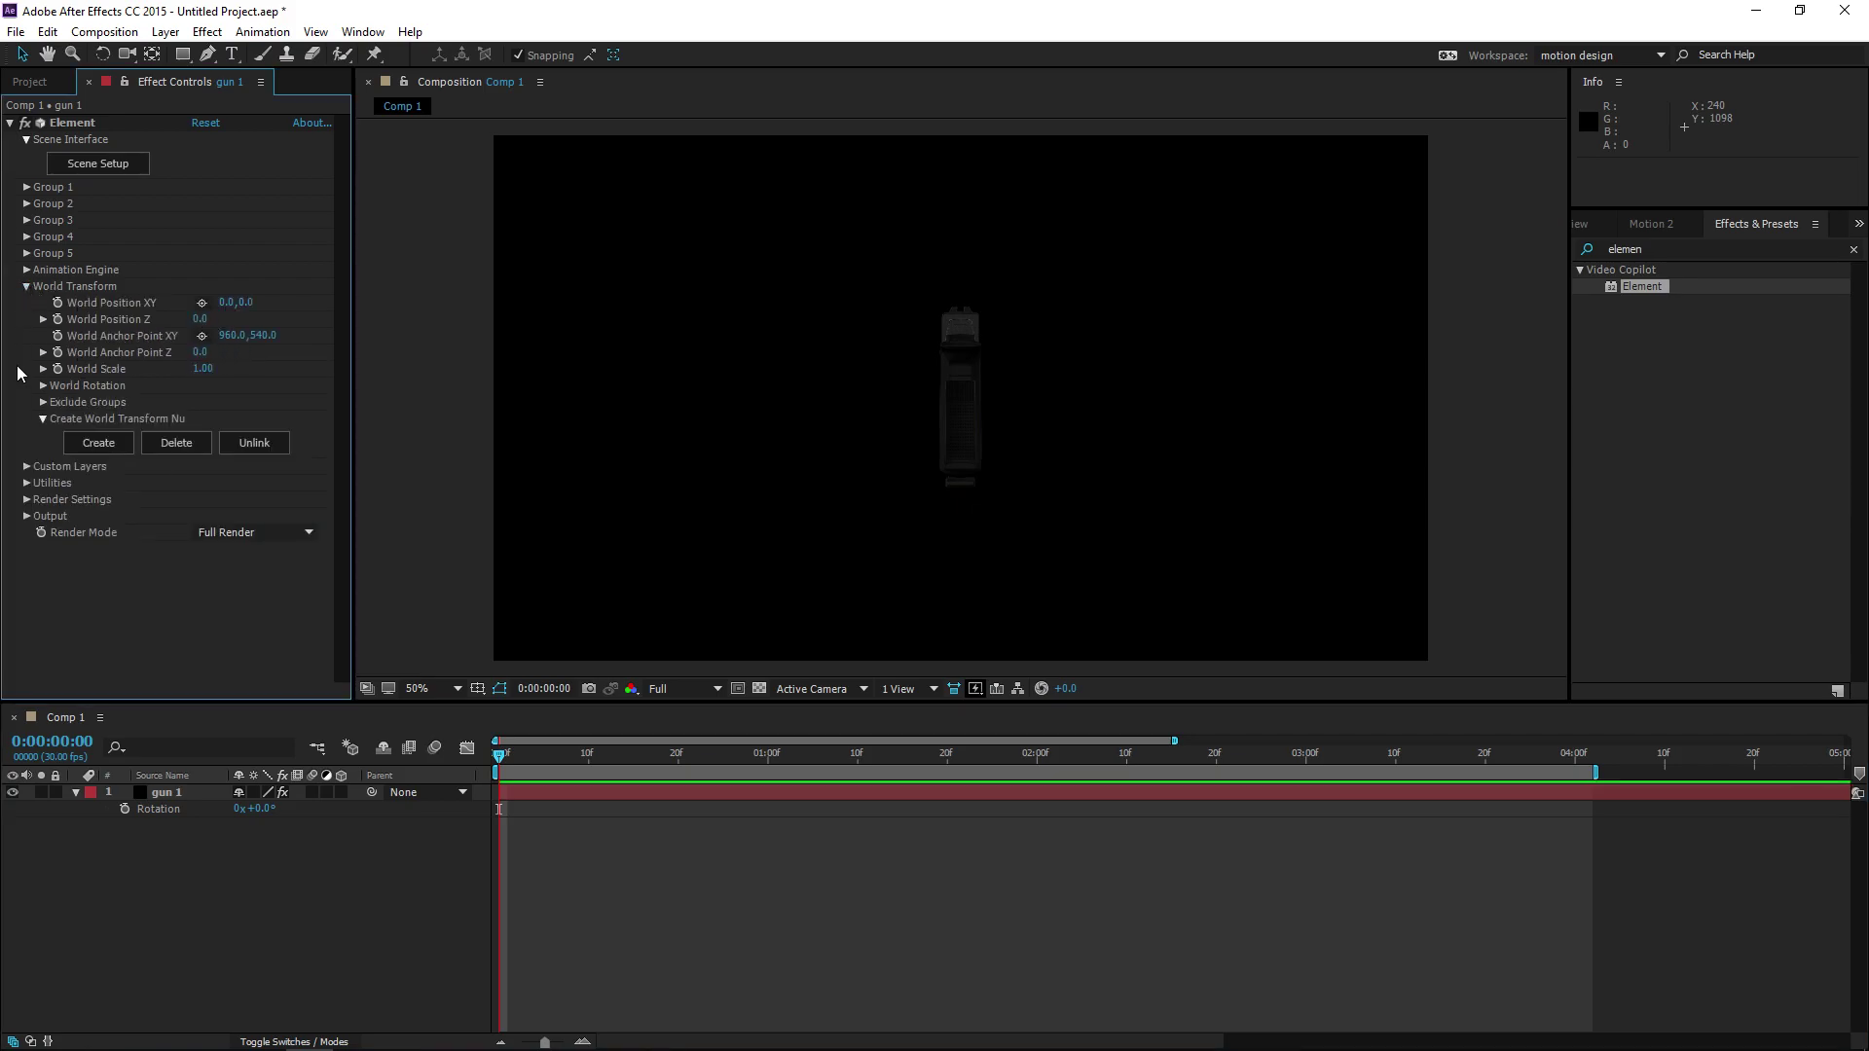
left_click(43, 386)
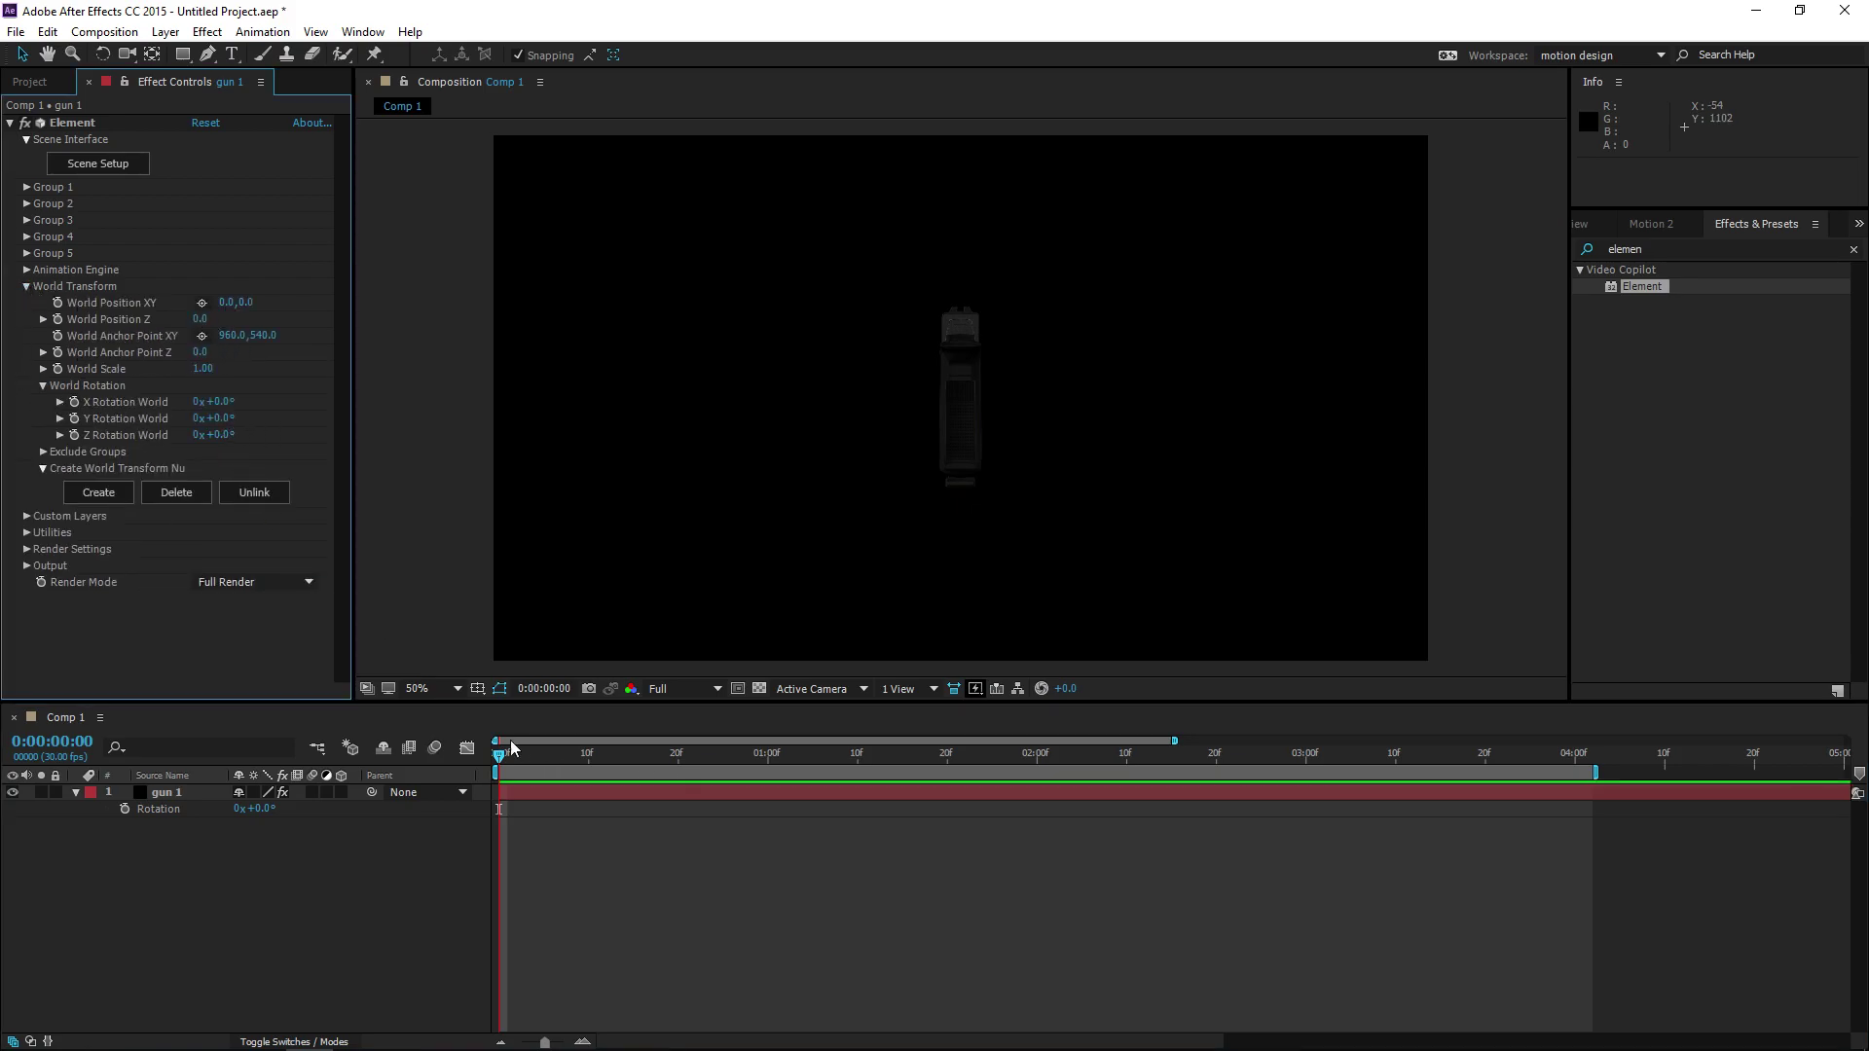
left_click(343, 775)
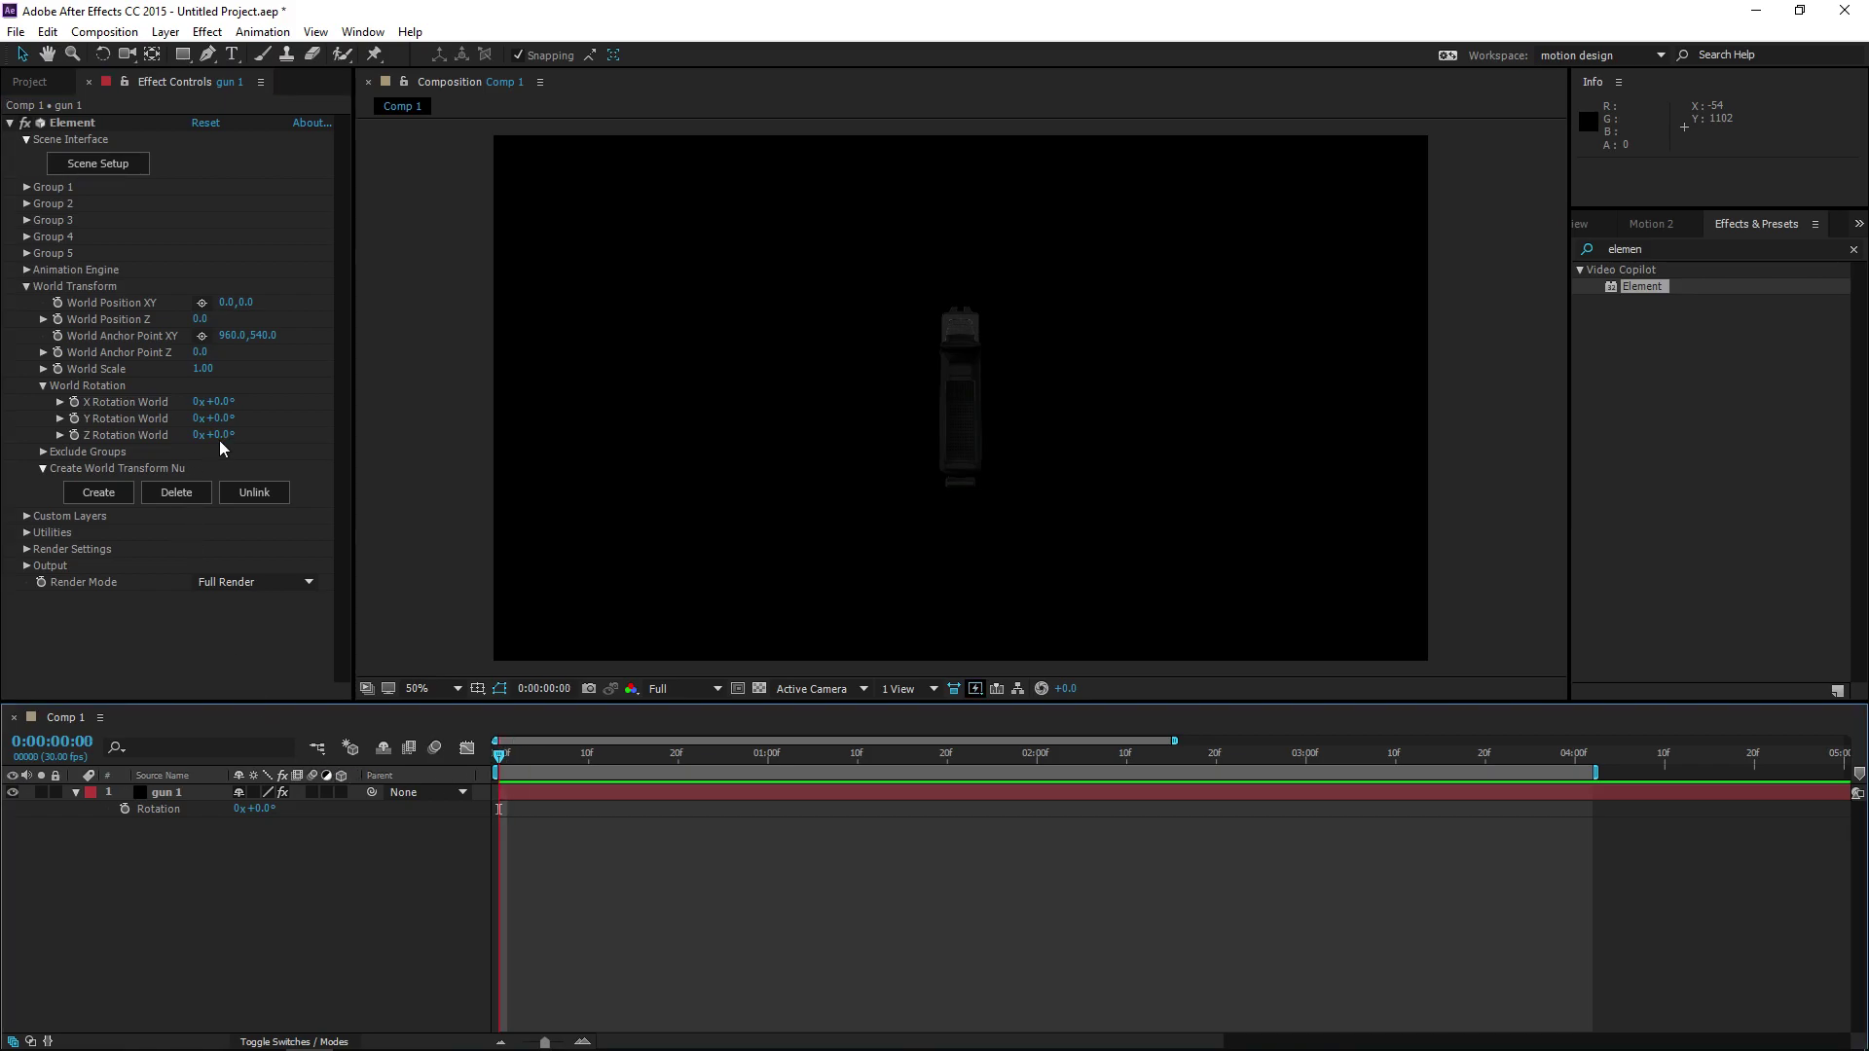
left_click_drag(215, 419, 219, 404)
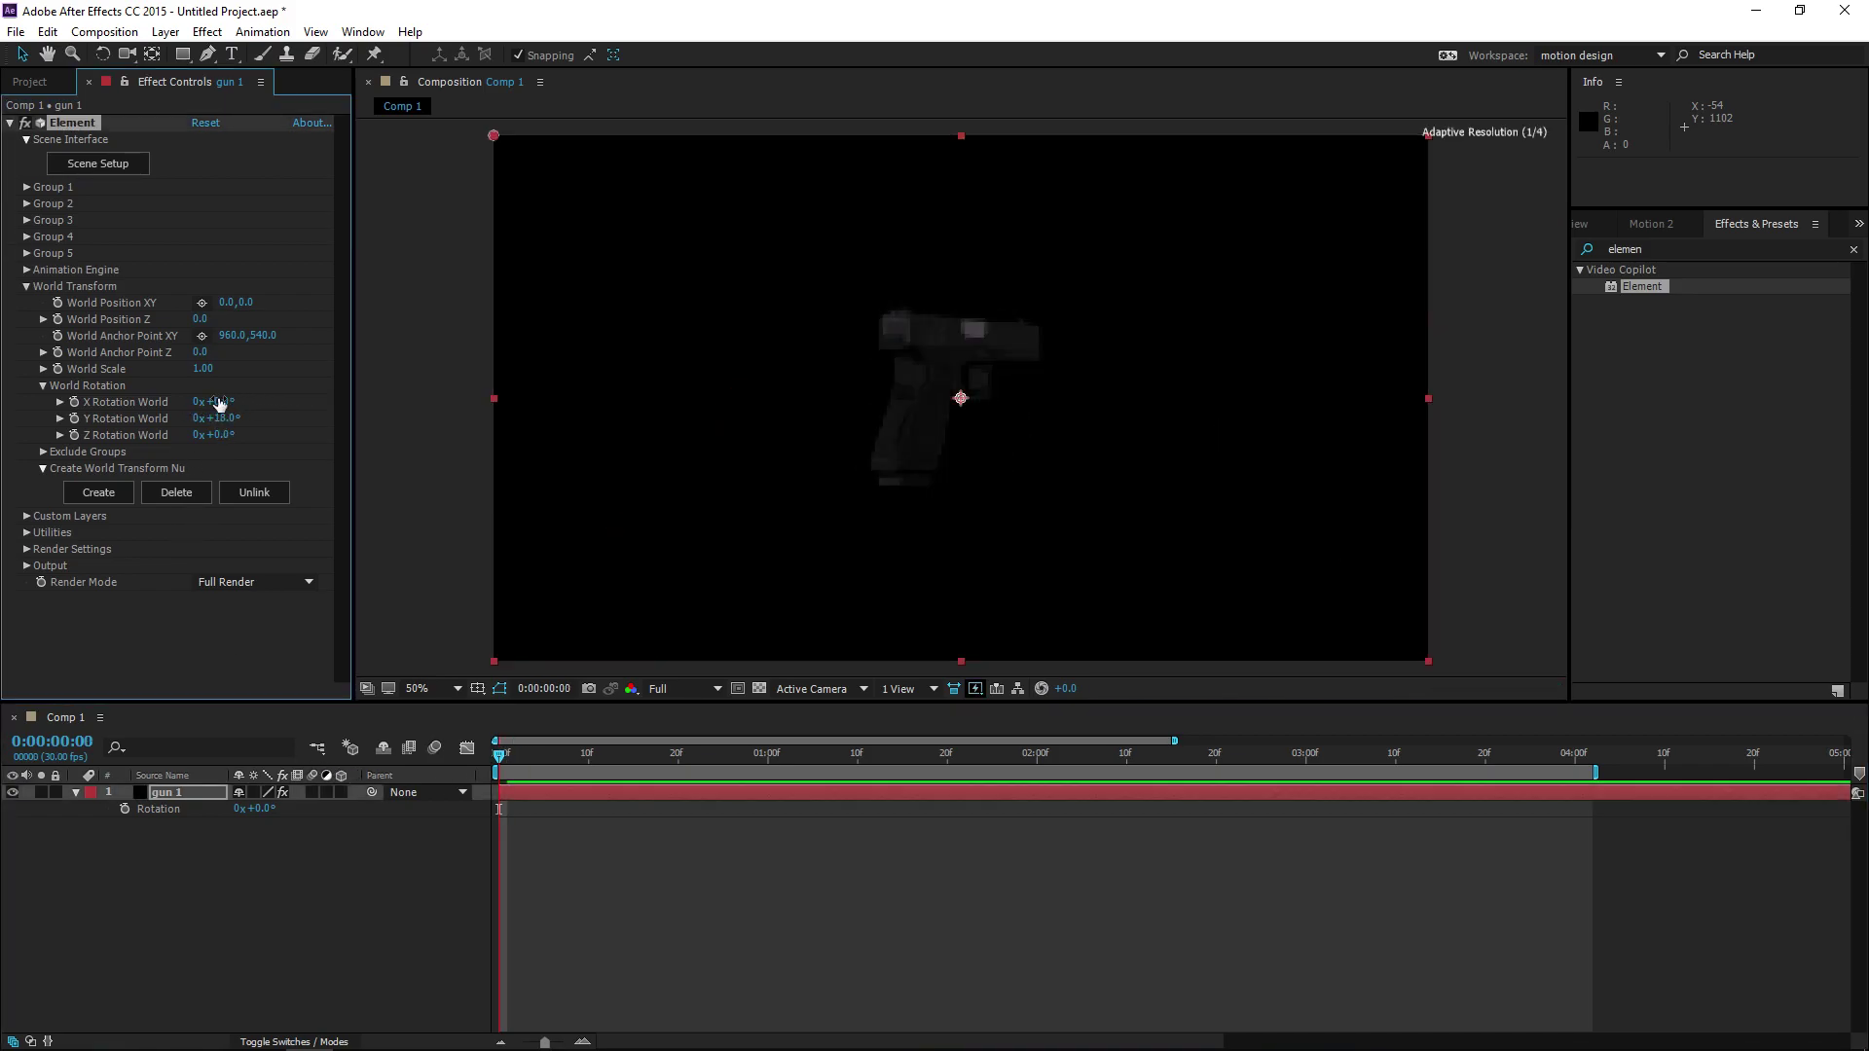
key("ctrl+z")
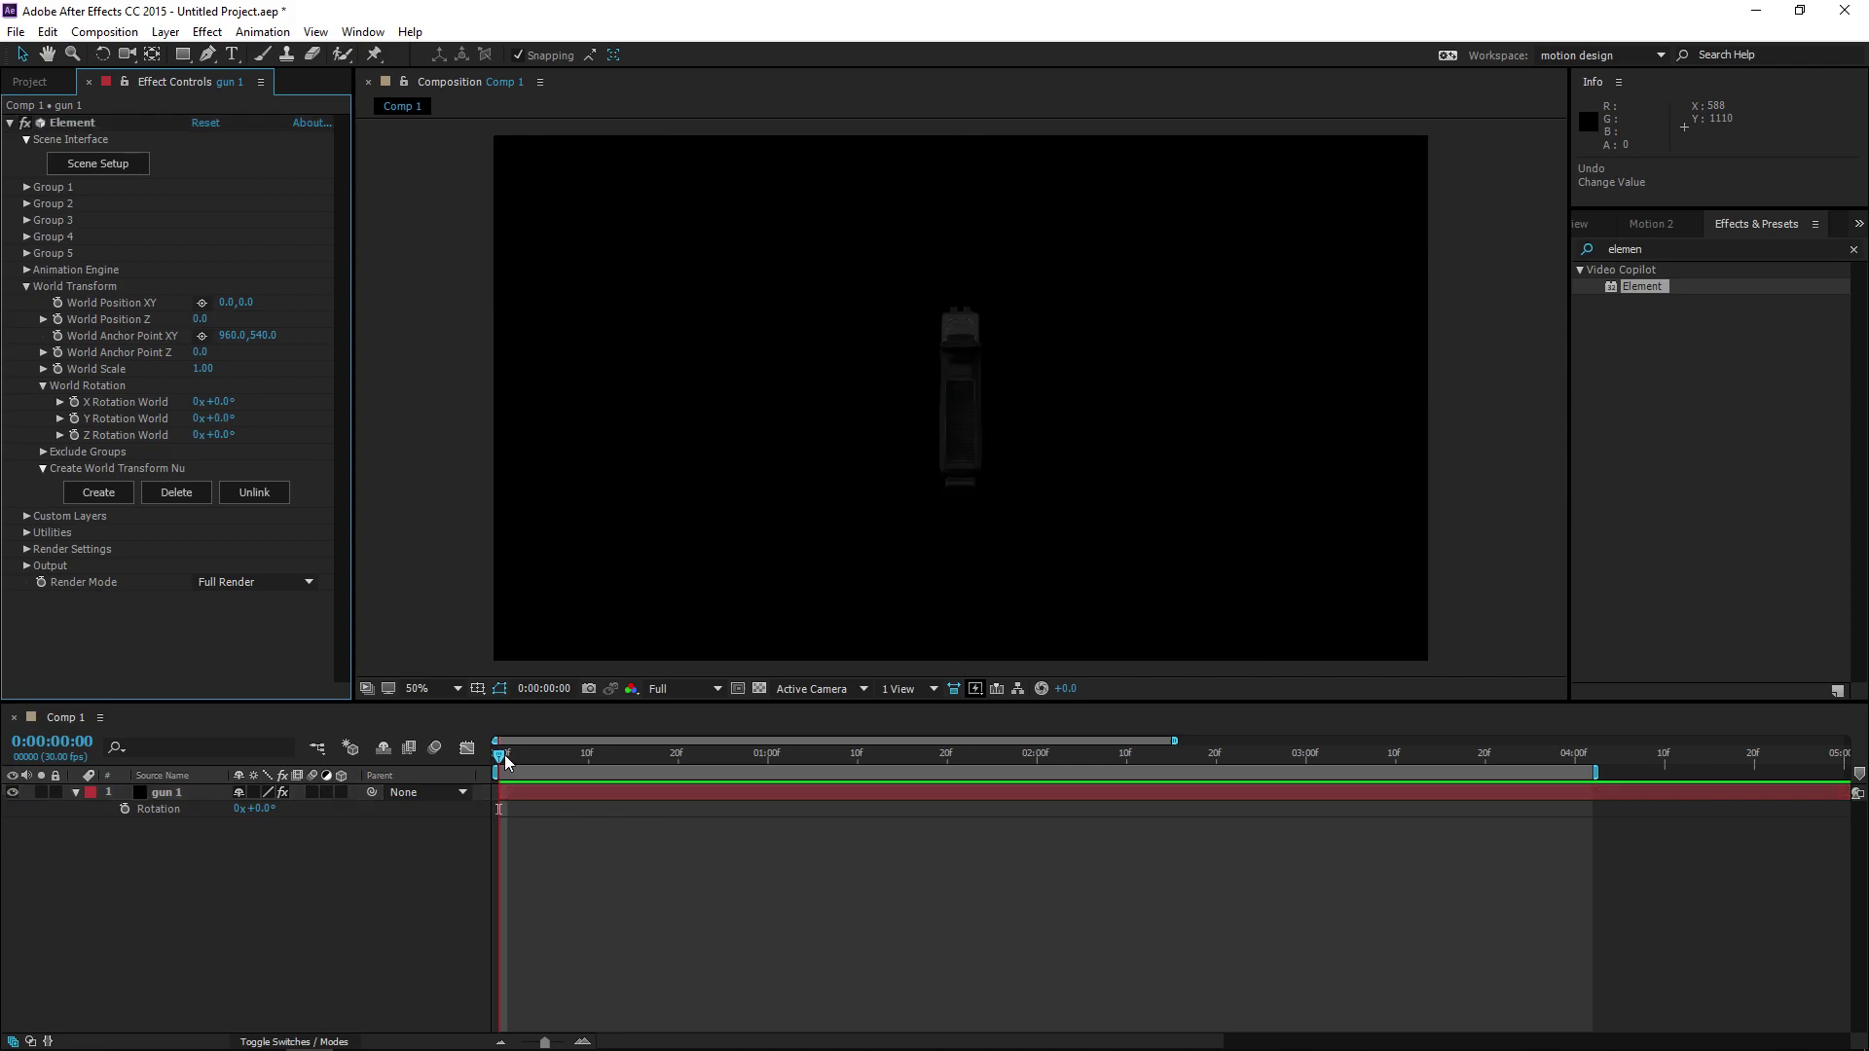
left_click(429, 760)
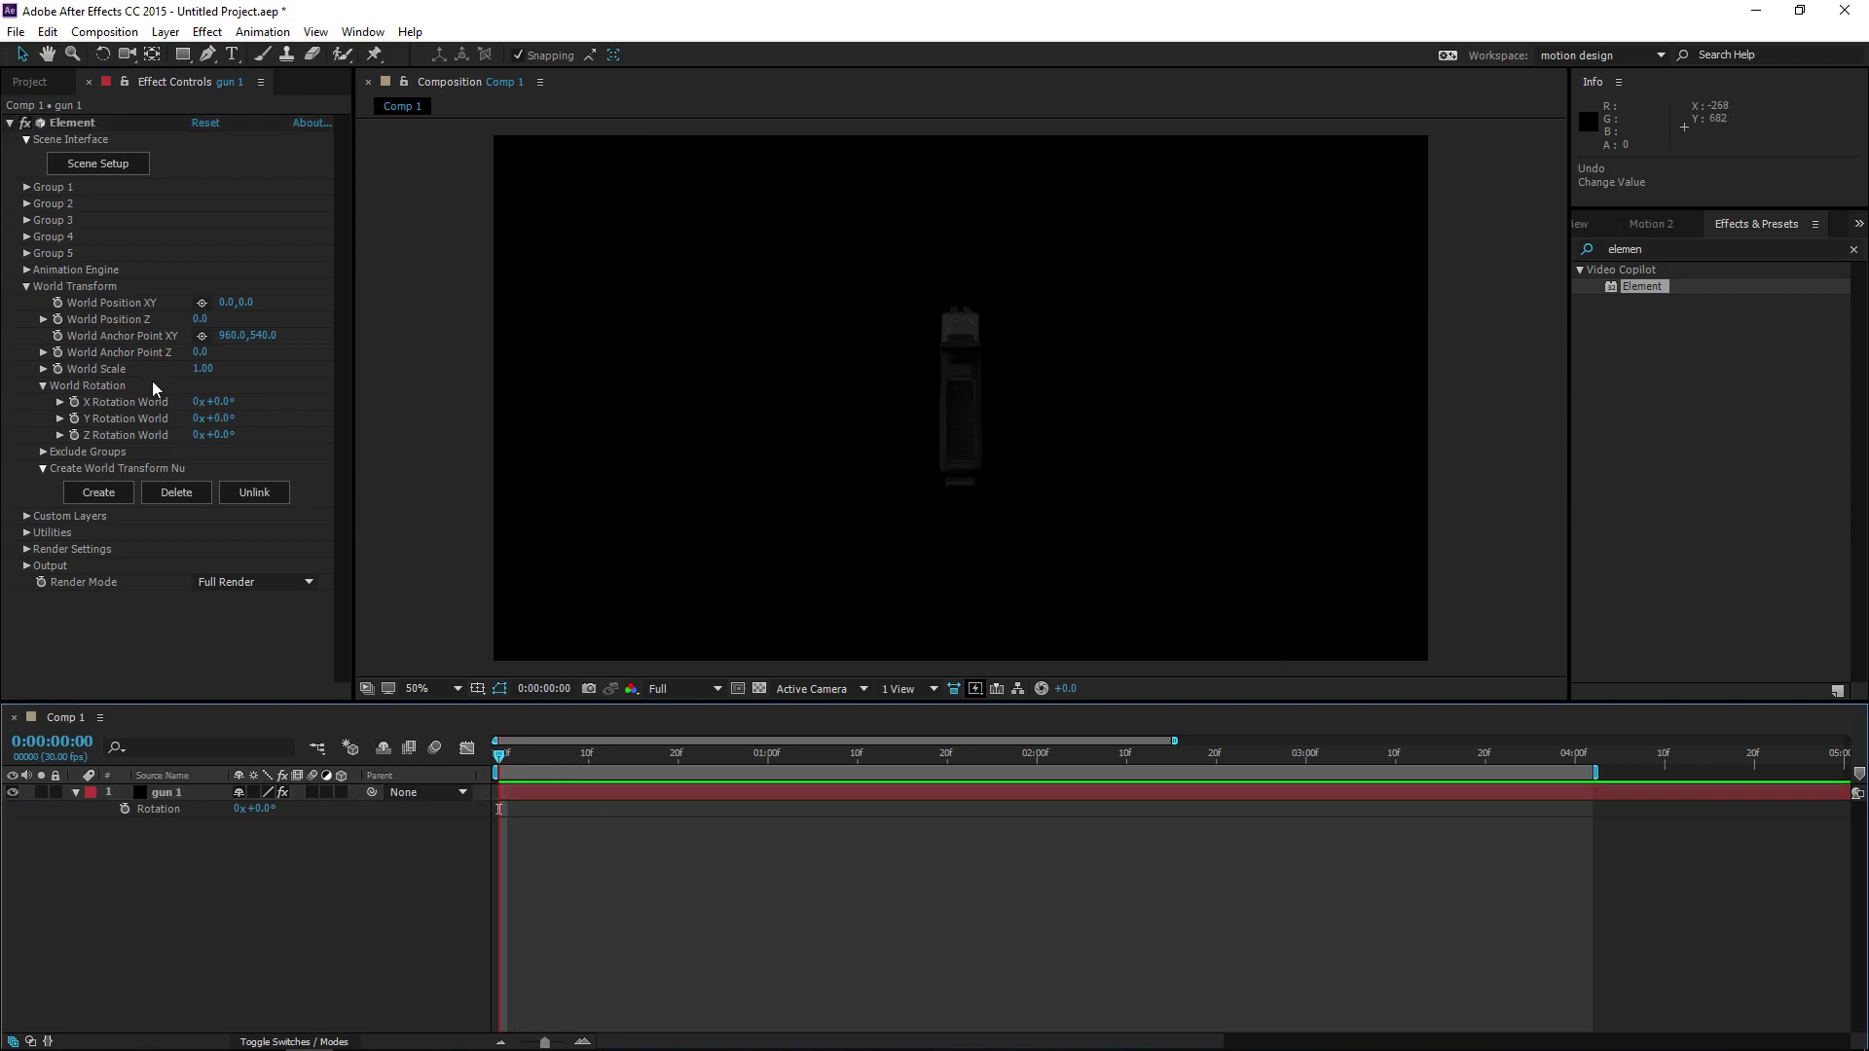
Keyframe gun 1's Scale at 0% at 0:00 and at 100% at one second
left_click(153, 793)
left_click(124, 809)
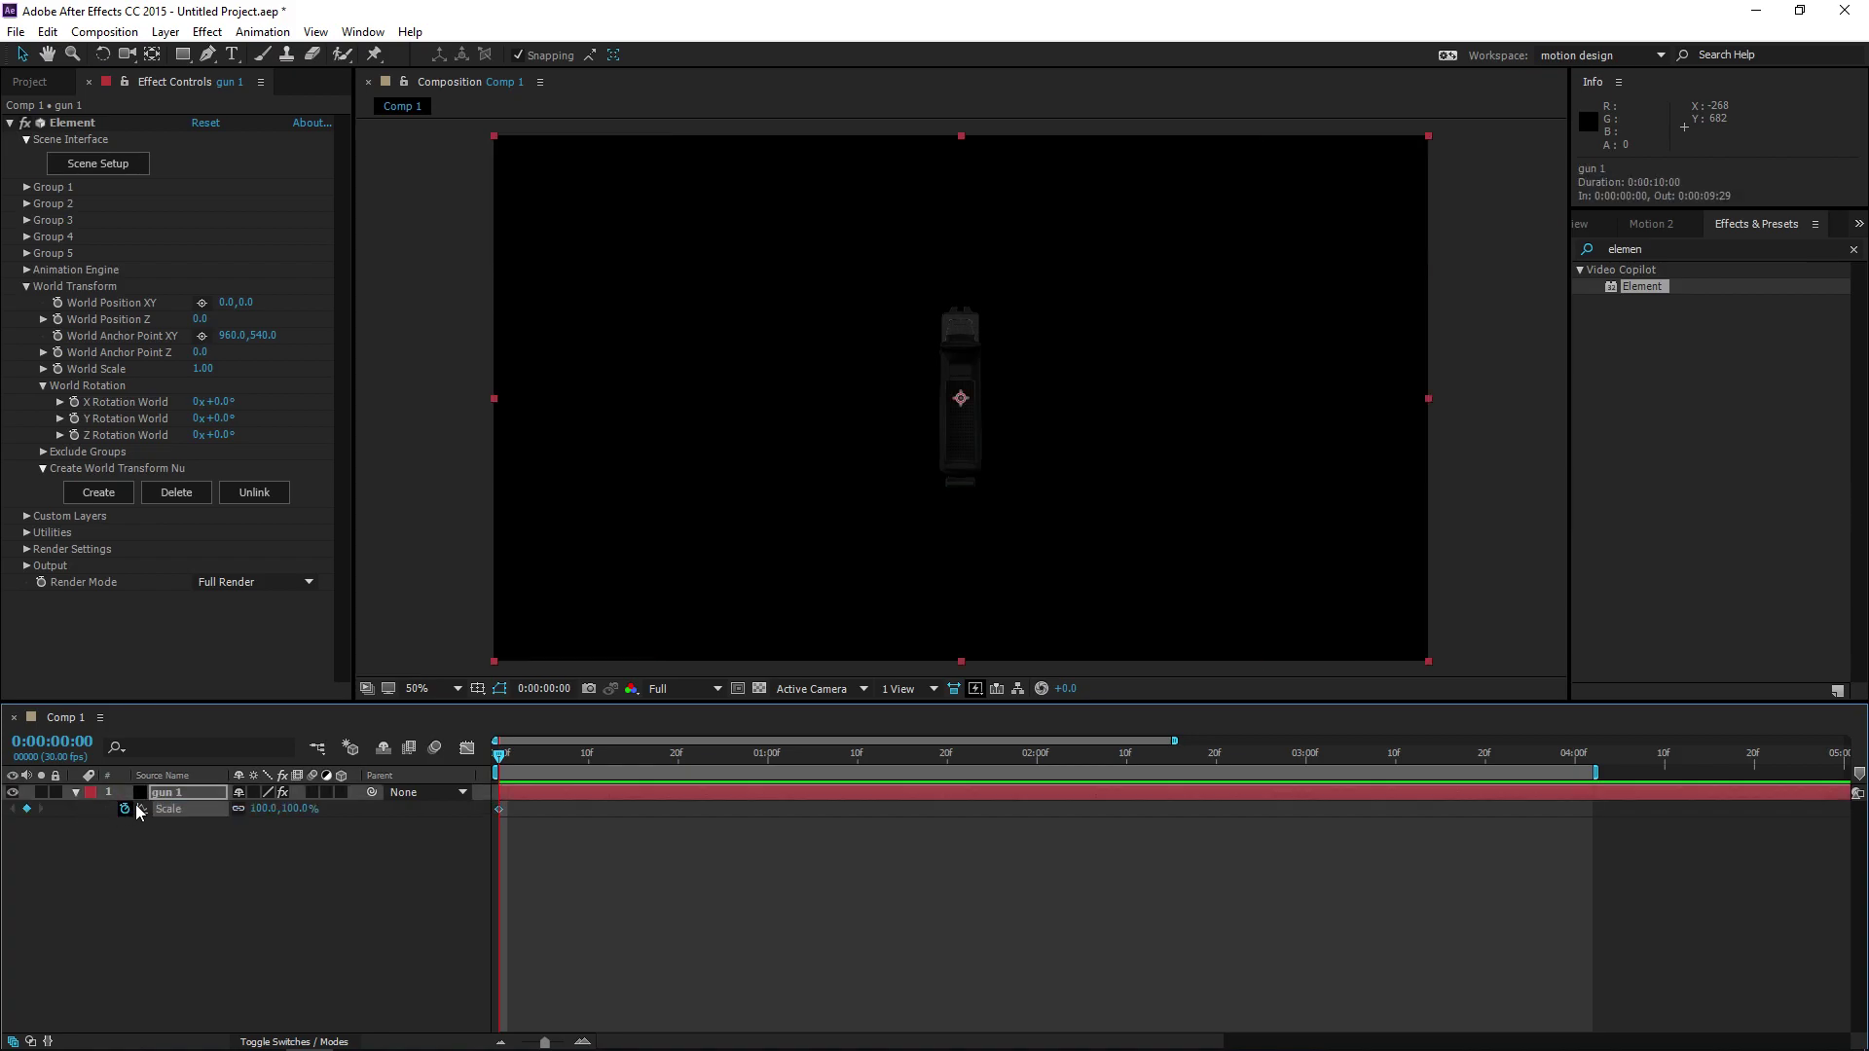
key("shift+Page_Down")
key("shift+Page_Down")
key("shift+Page_Down")
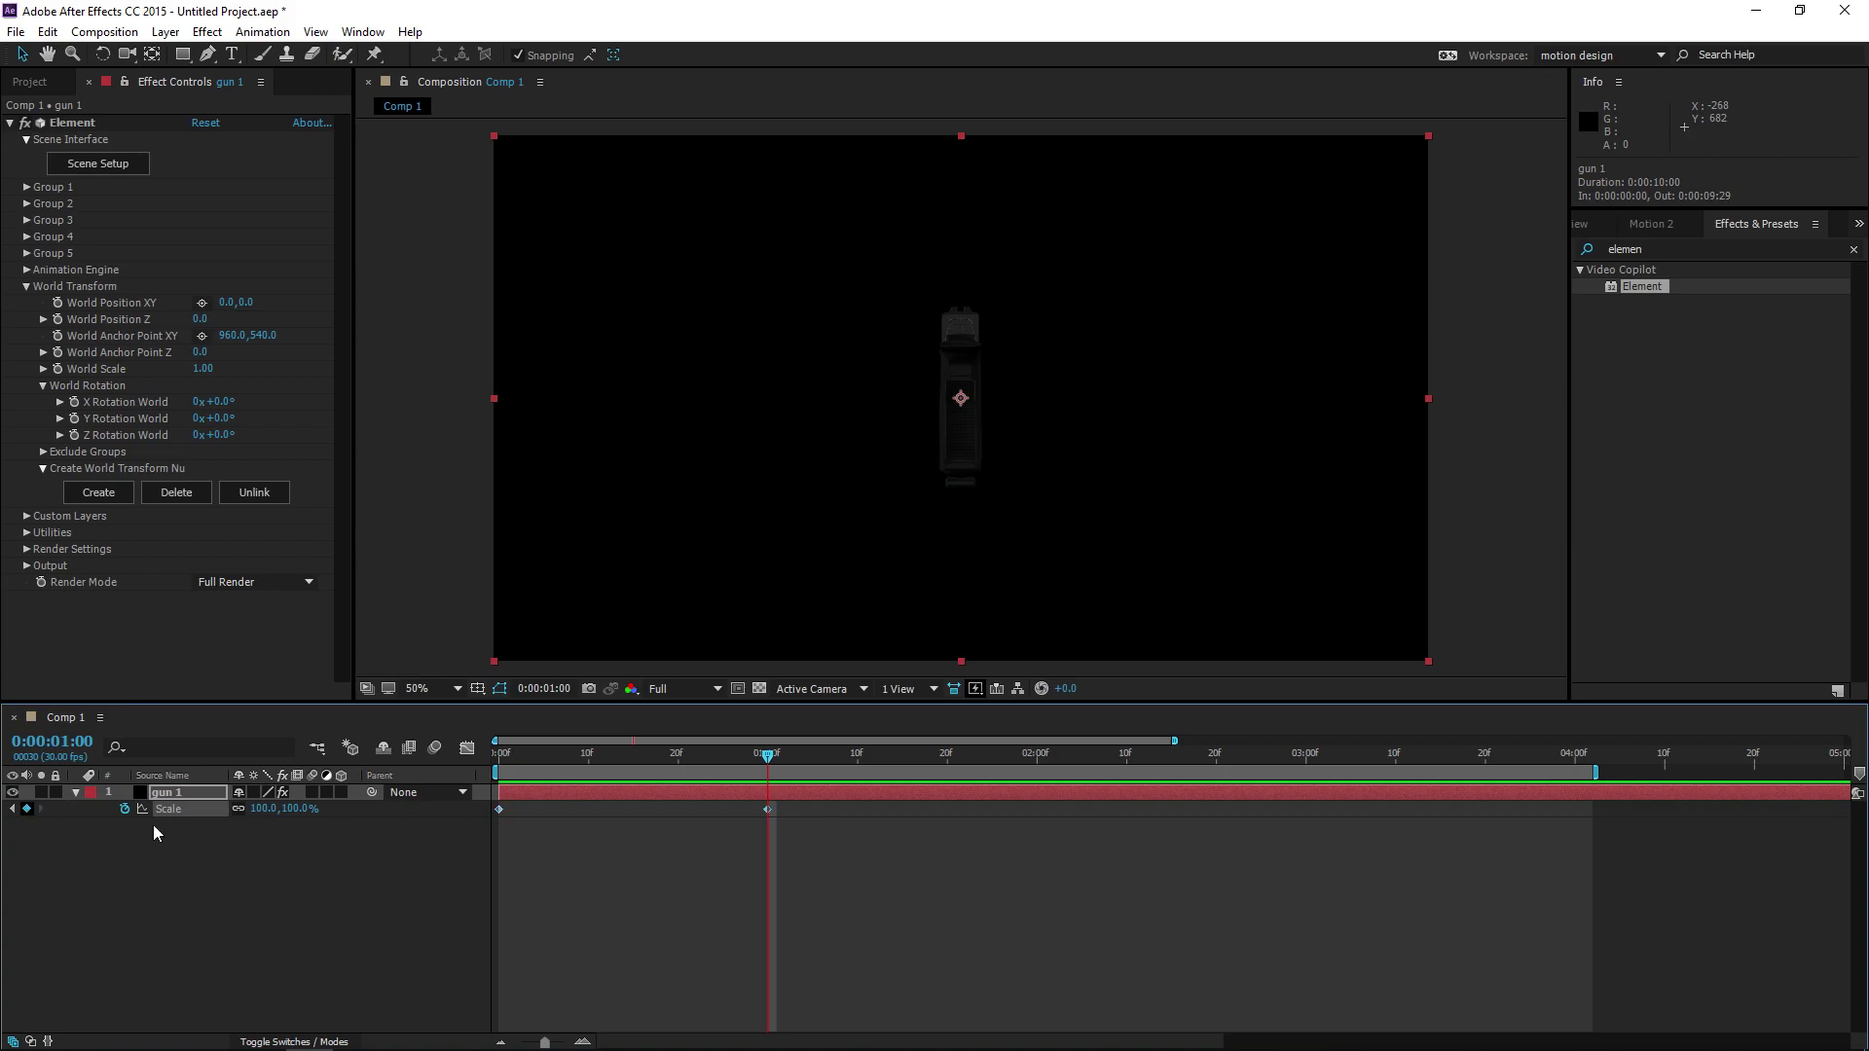
Ease both Scale keyframes in the speed graph and preview the scale-up
left_click(468, 748)
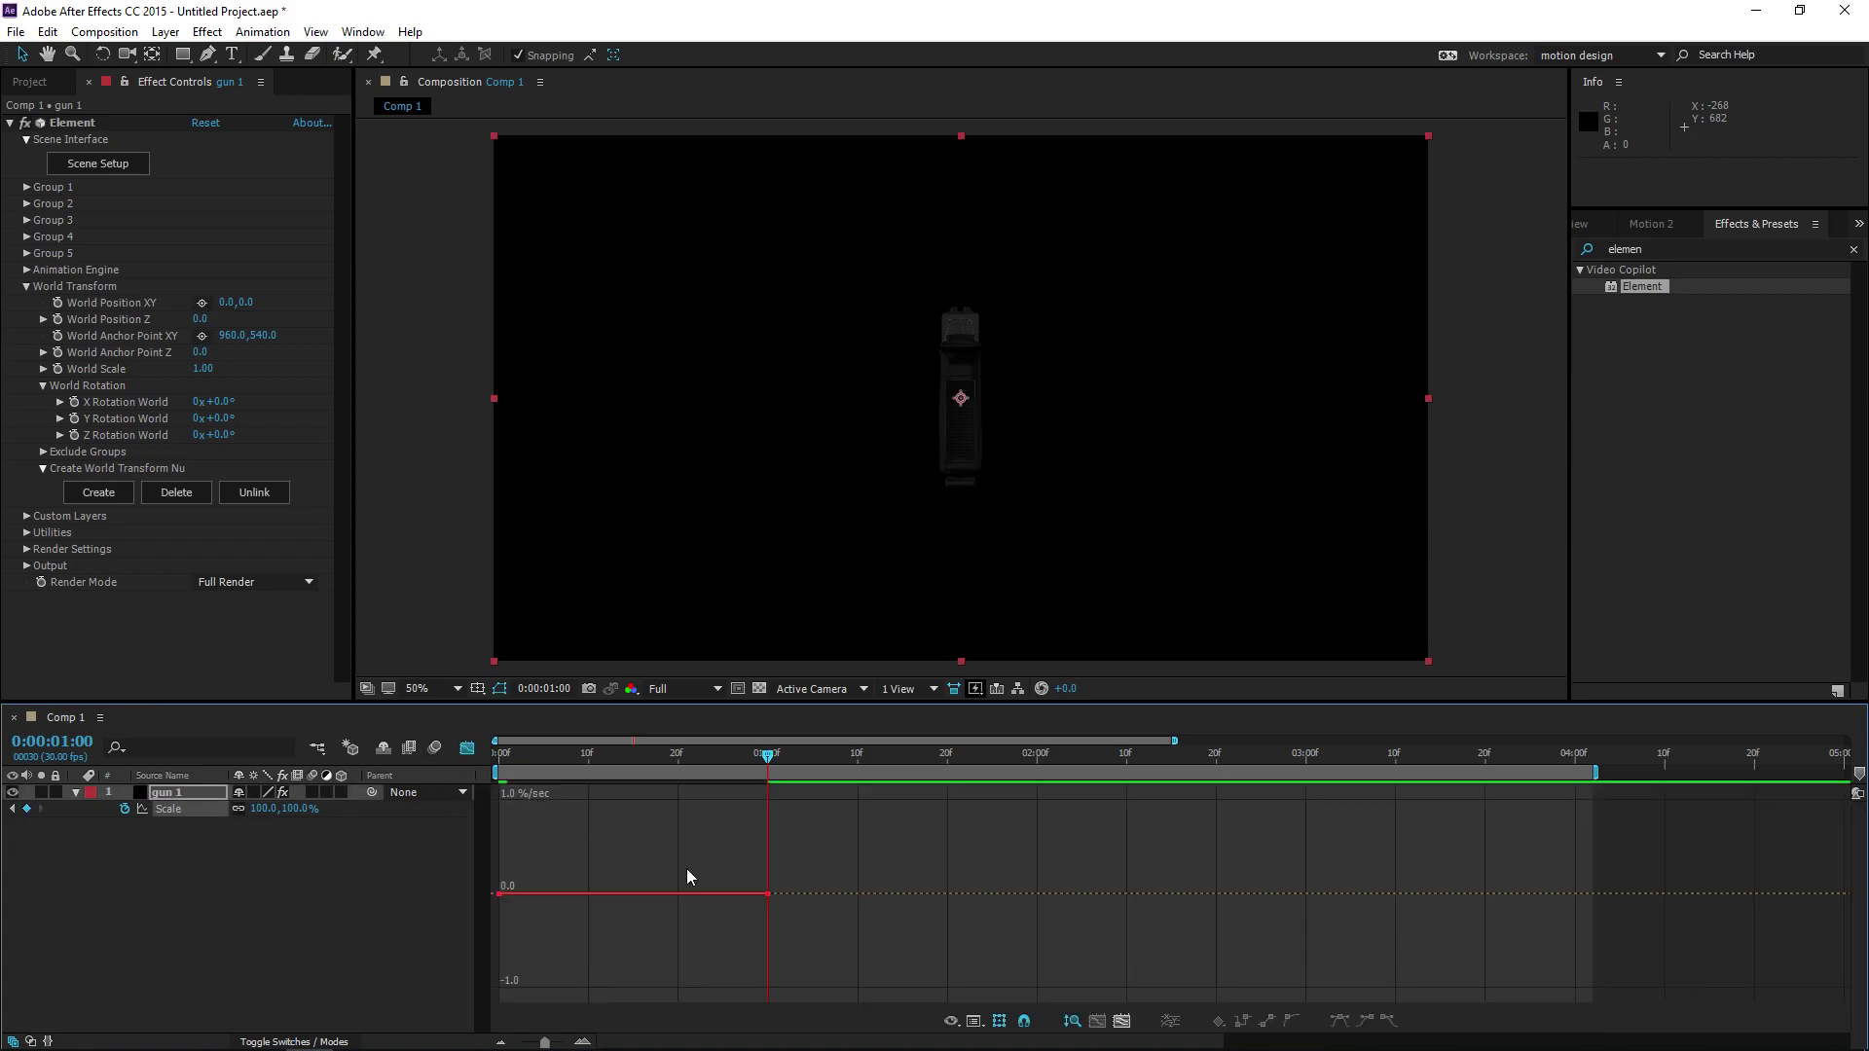
left_click_drag(888, 839, 323, 906)
left_click(322, 906)
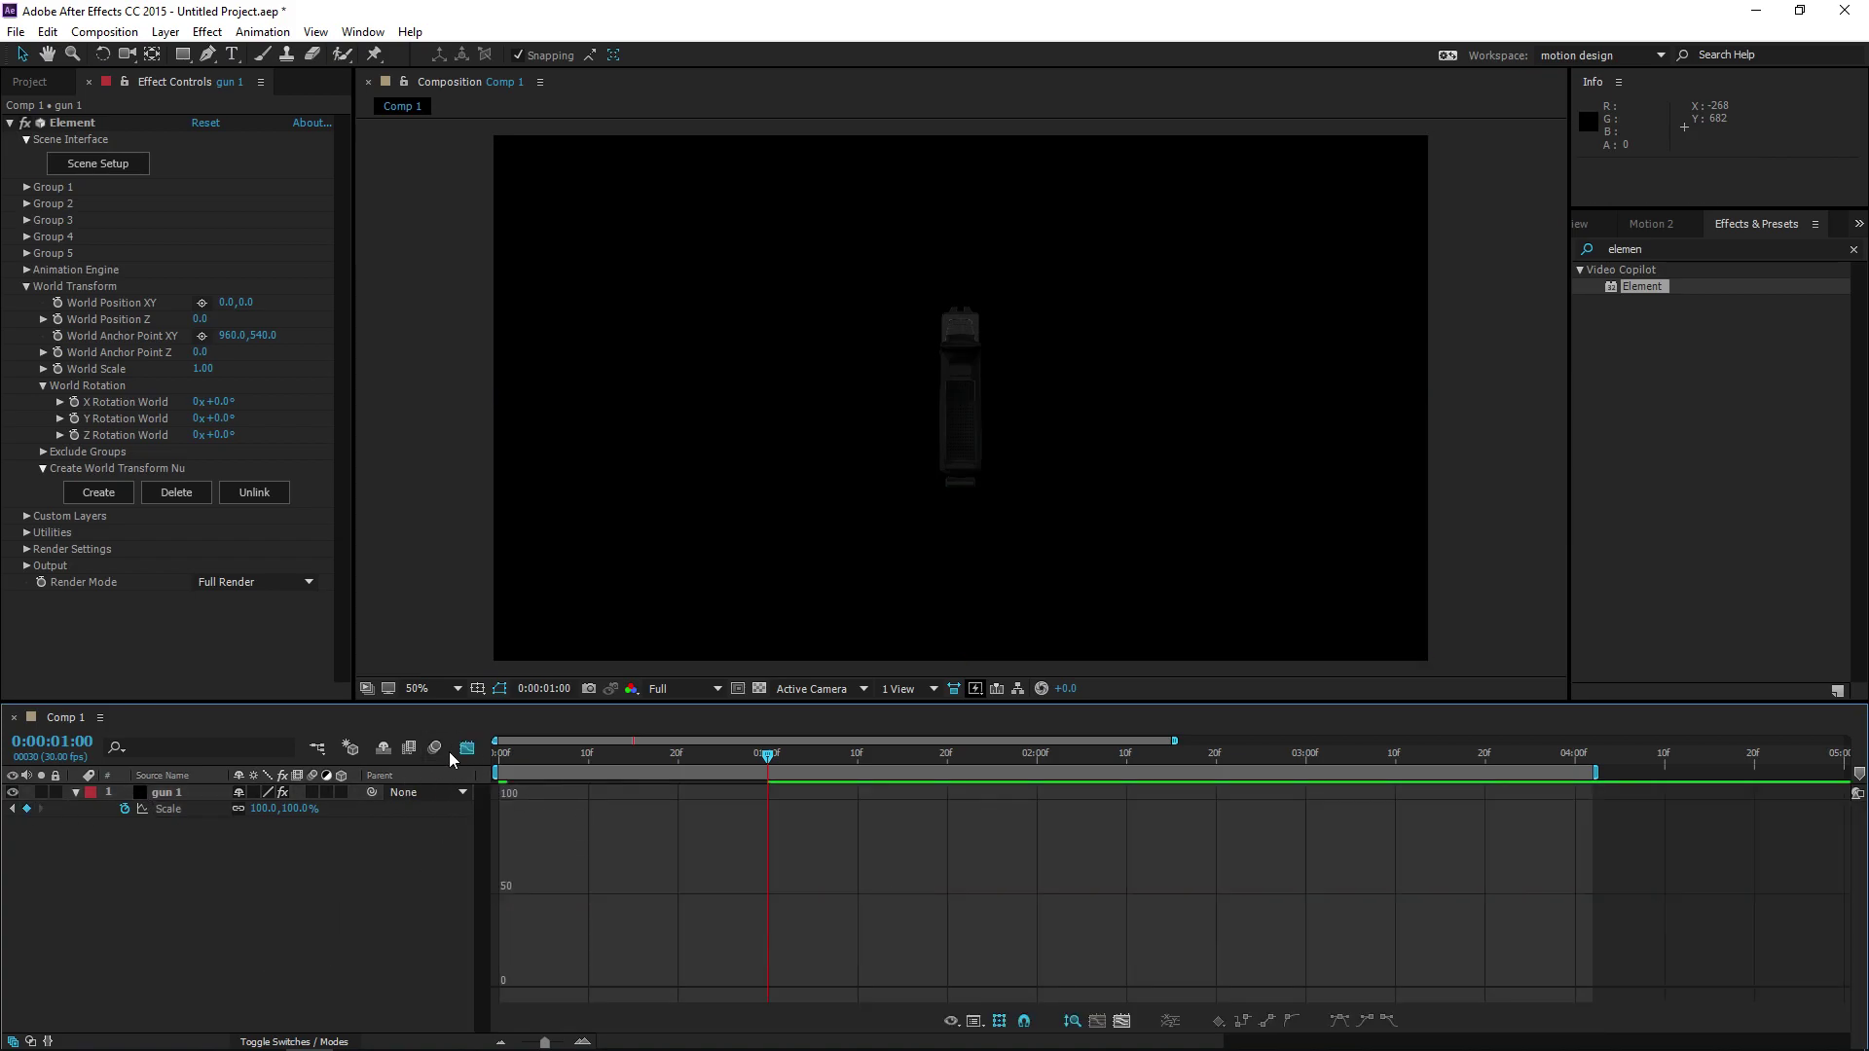
left_click(476, 746)
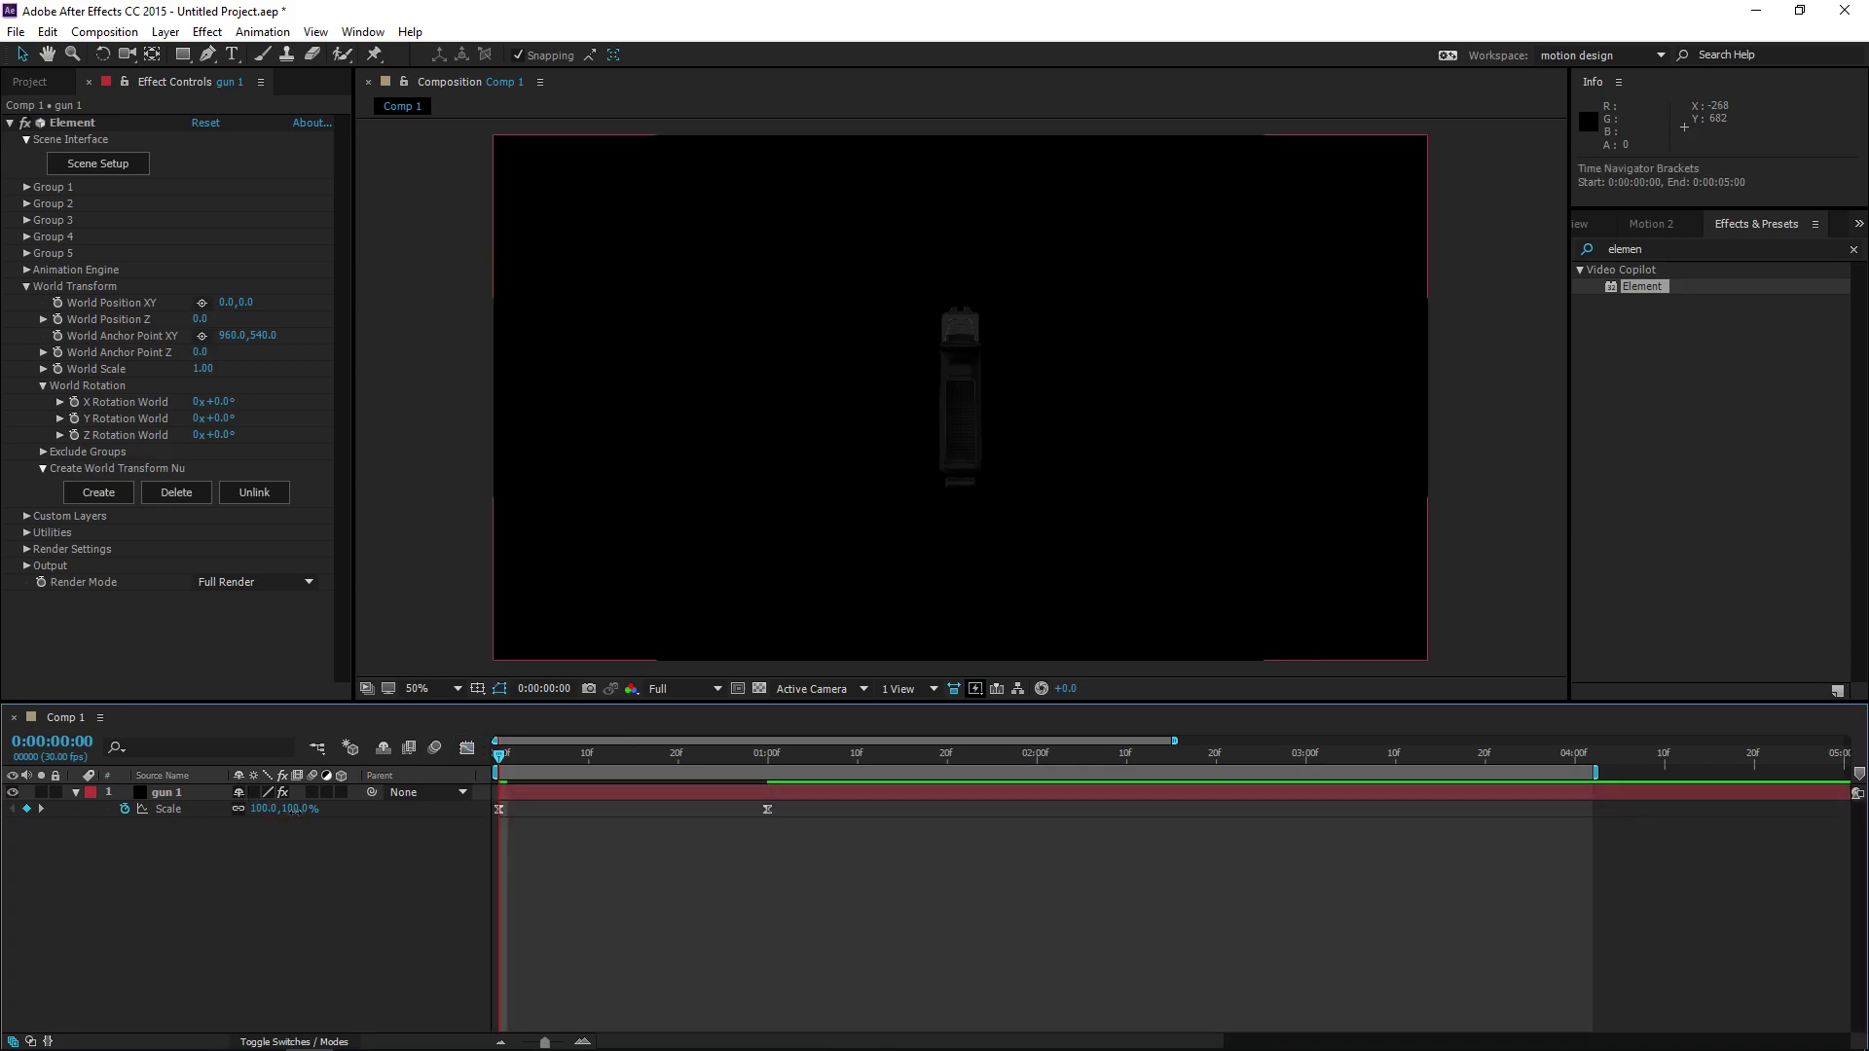
left_click(467, 747)
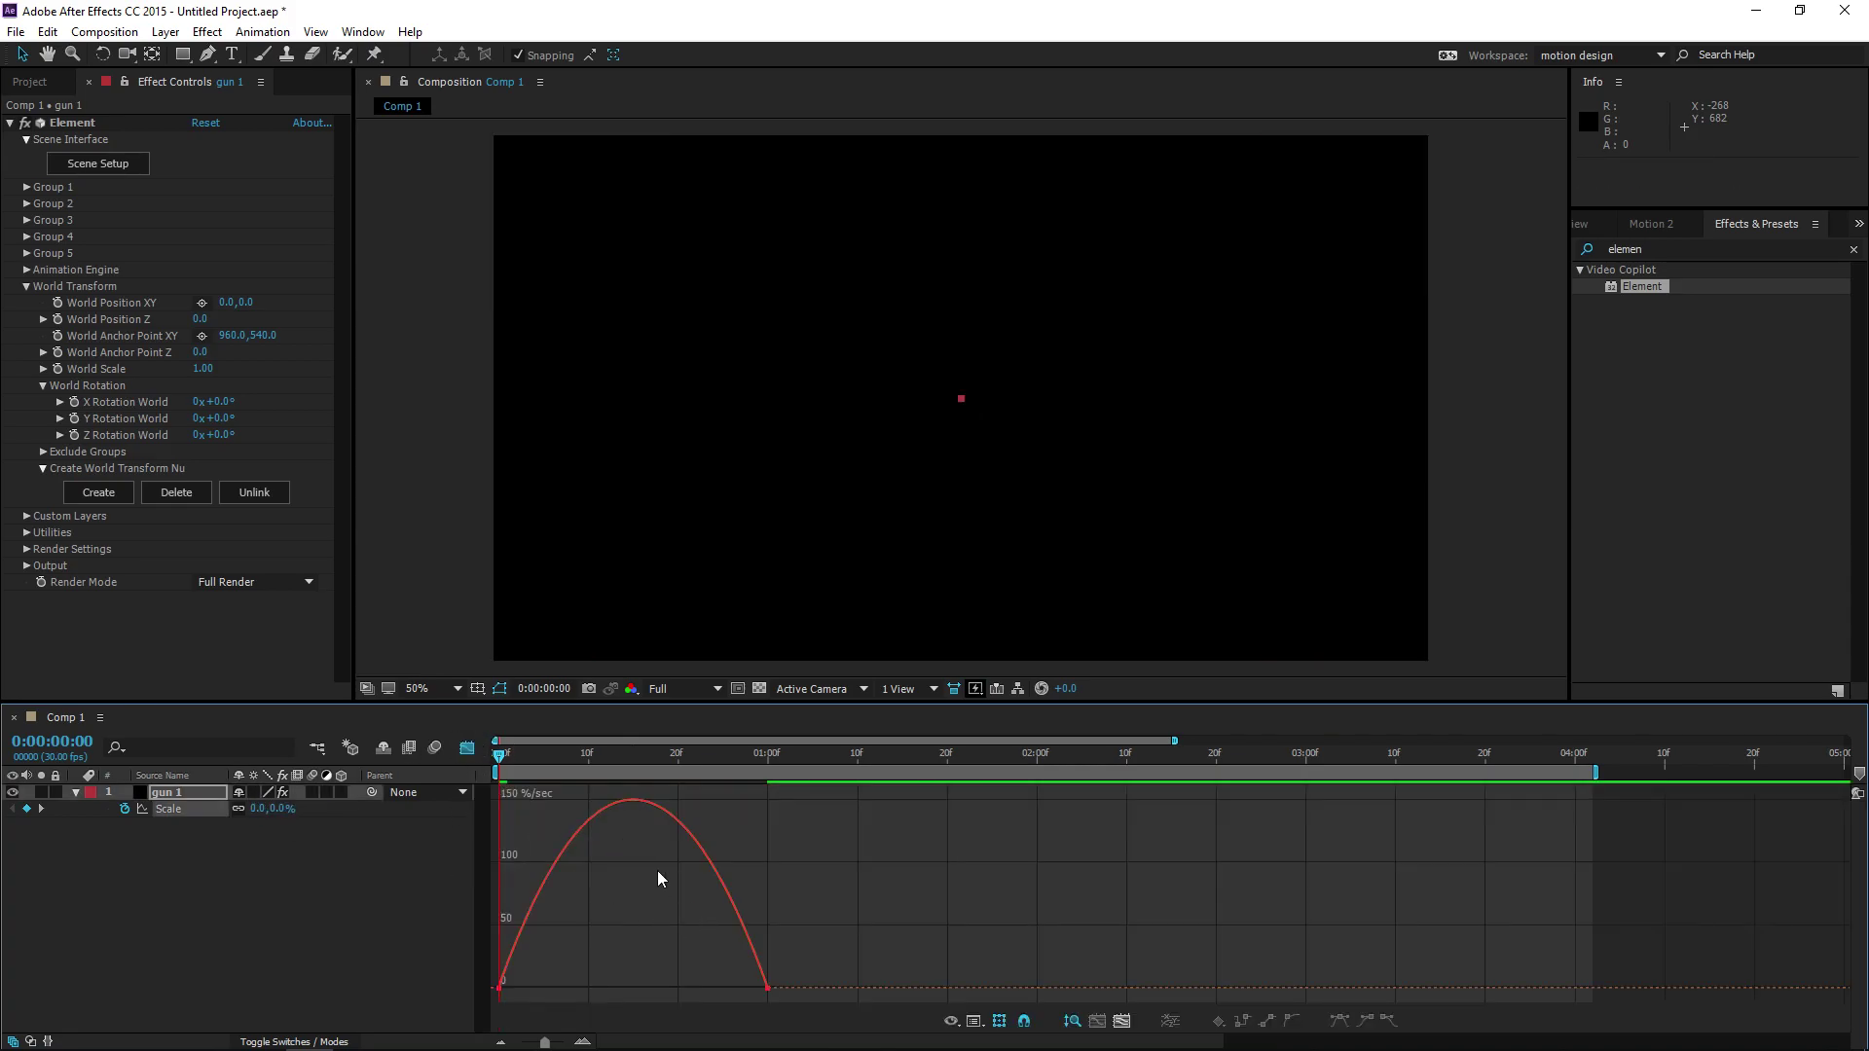
left_click_drag(834, 913, 271, 964)
left_click(272, 964)
key("space")
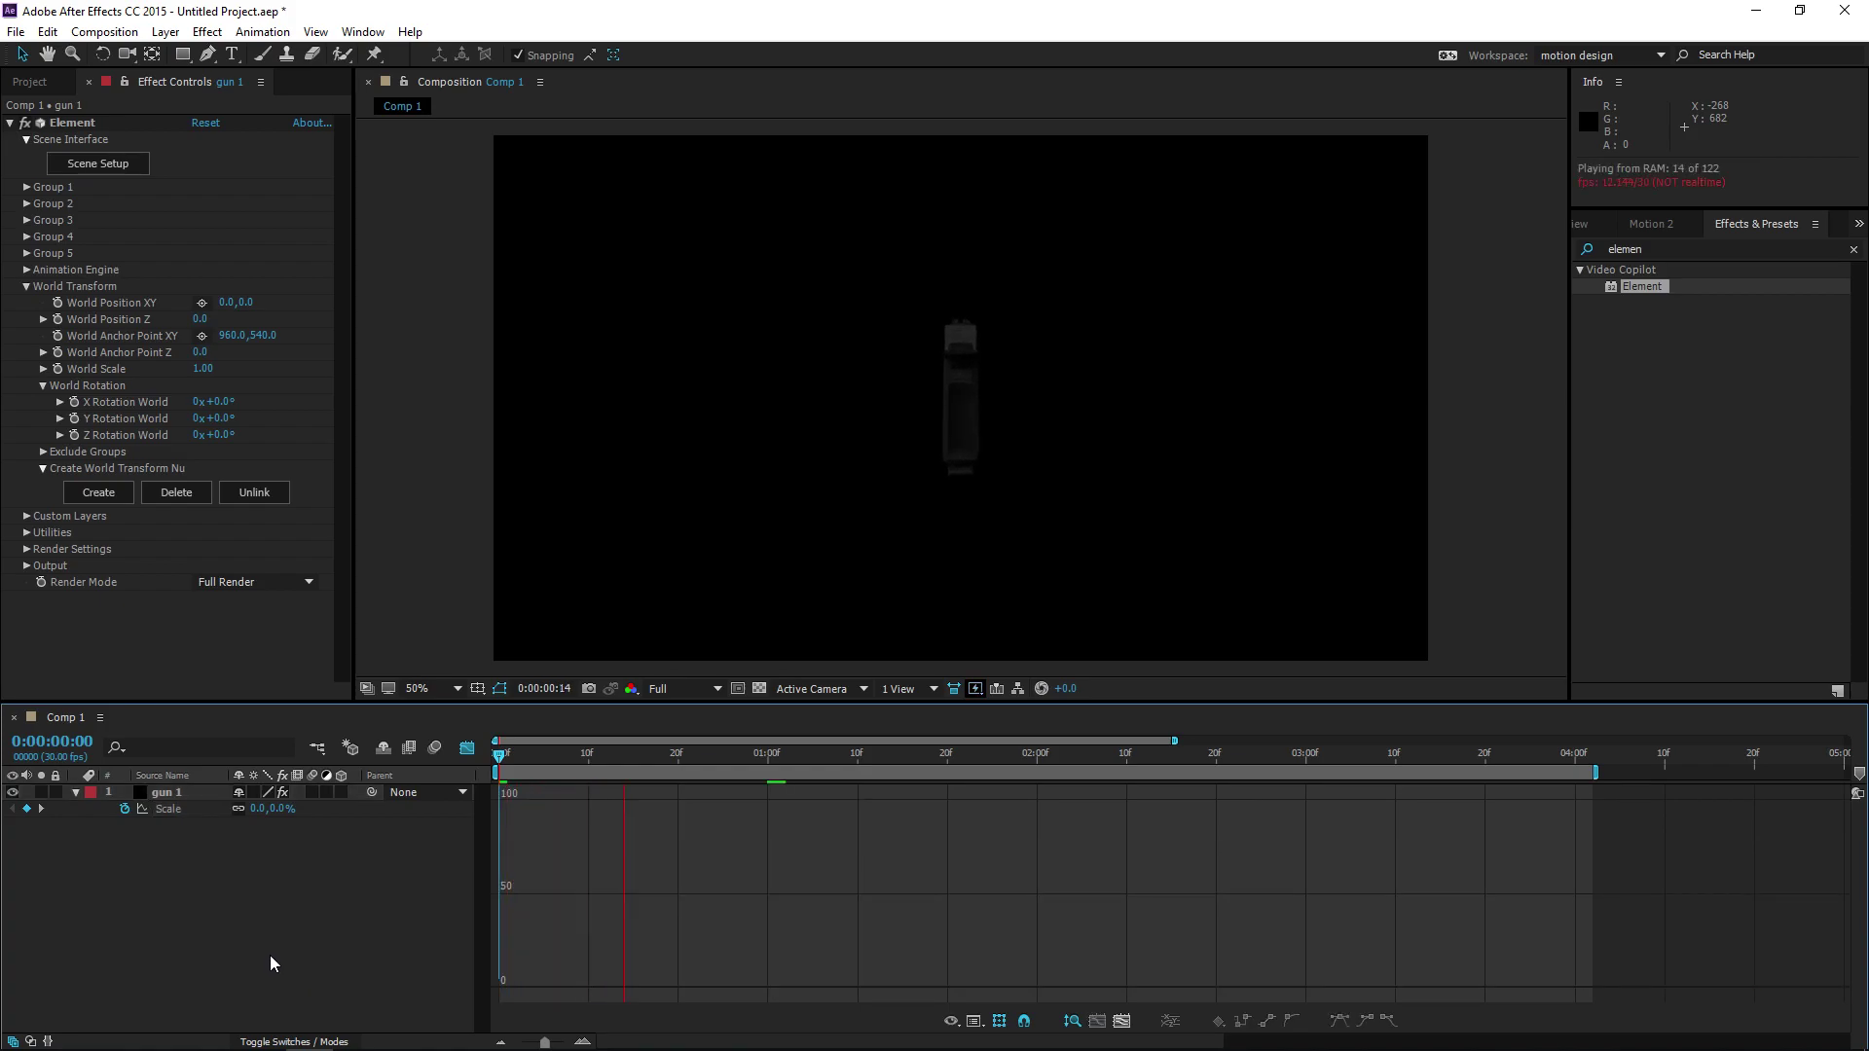
key("space")
left_click(473, 750)
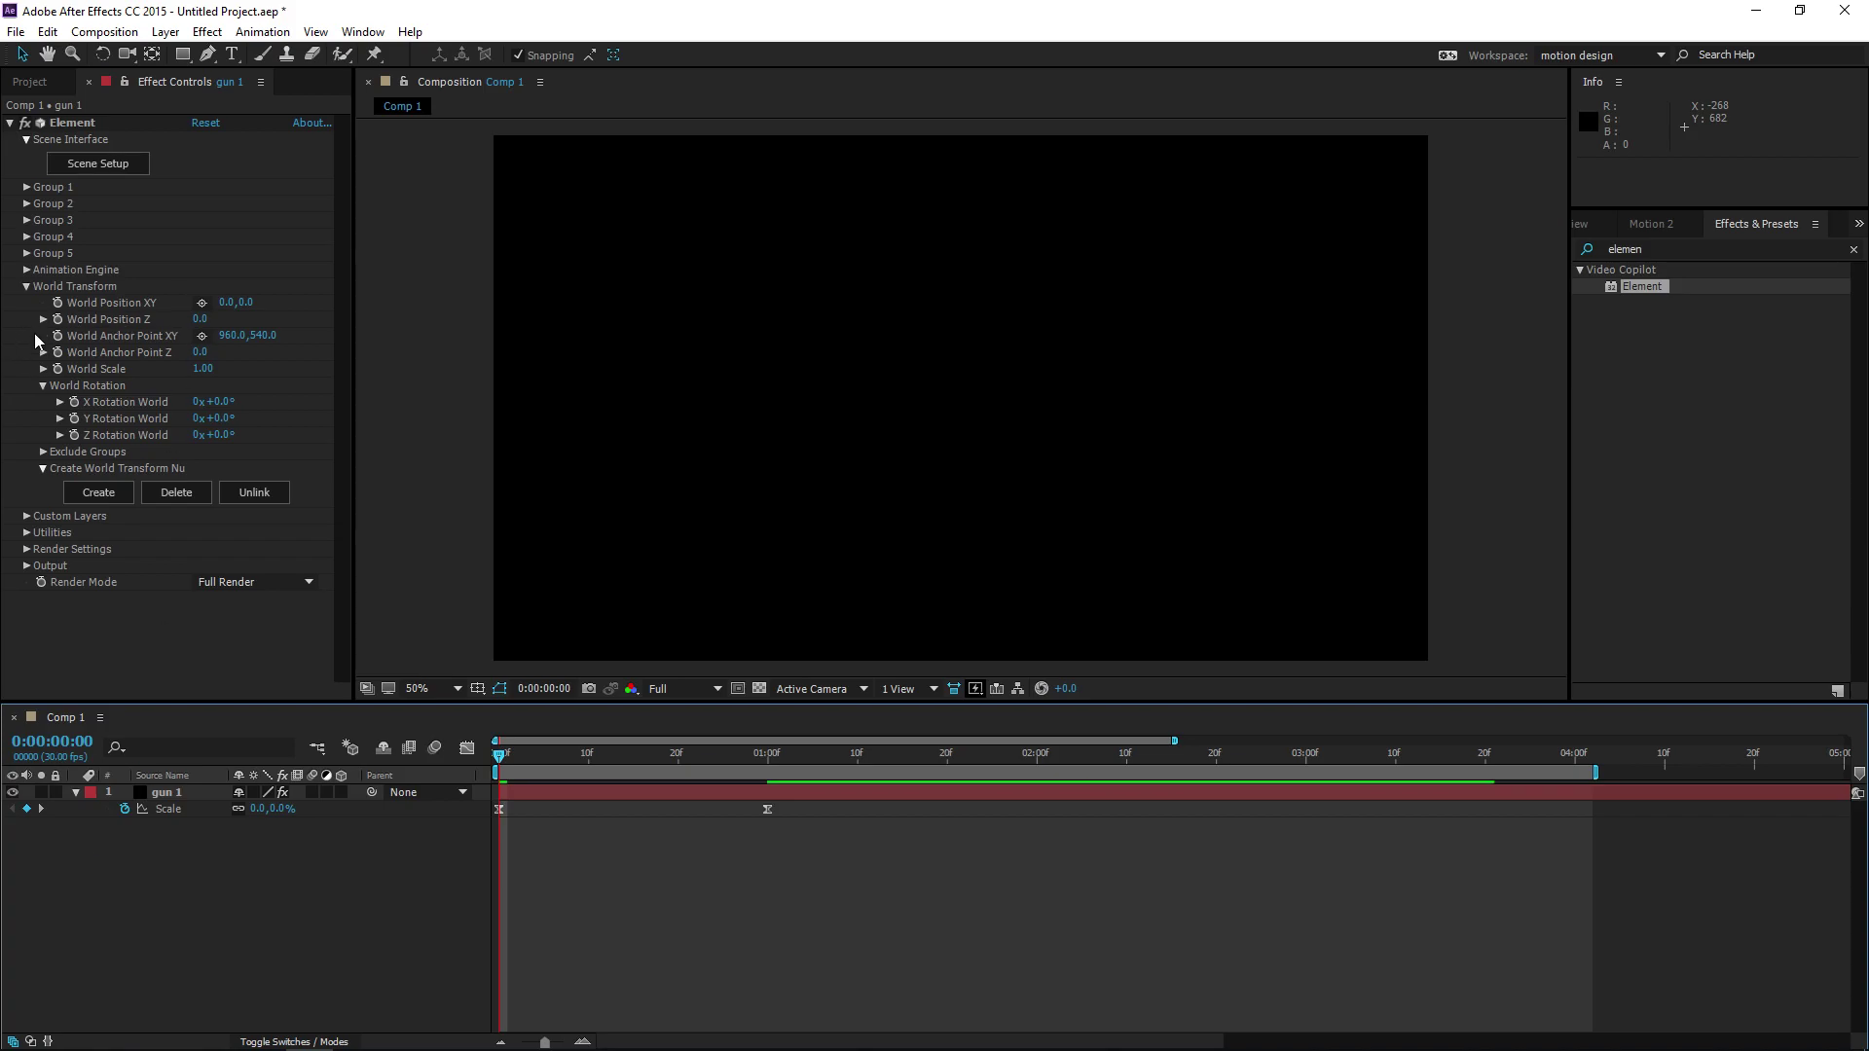
Set a 0° Y Rotation World keyframe at the composition start
left_click_drag(574, 749, 794, 745)
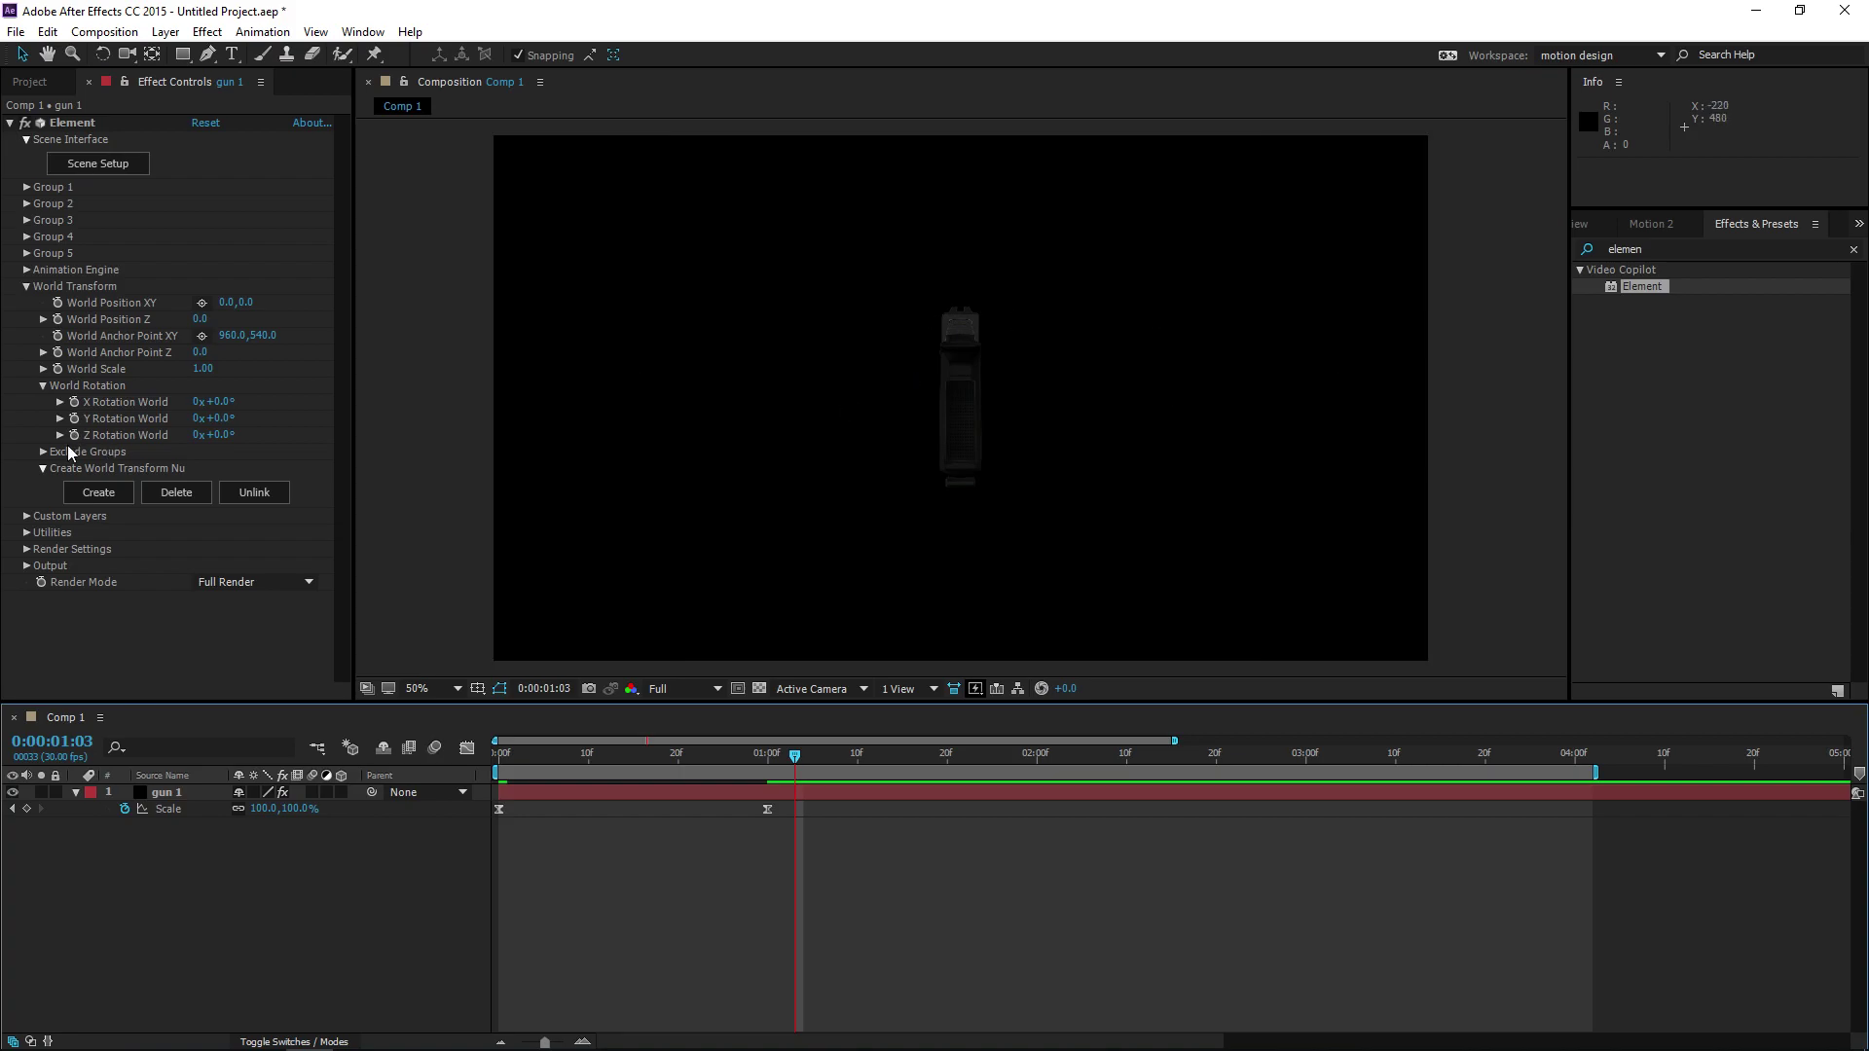
left_click_drag(225, 423, 210, 423)
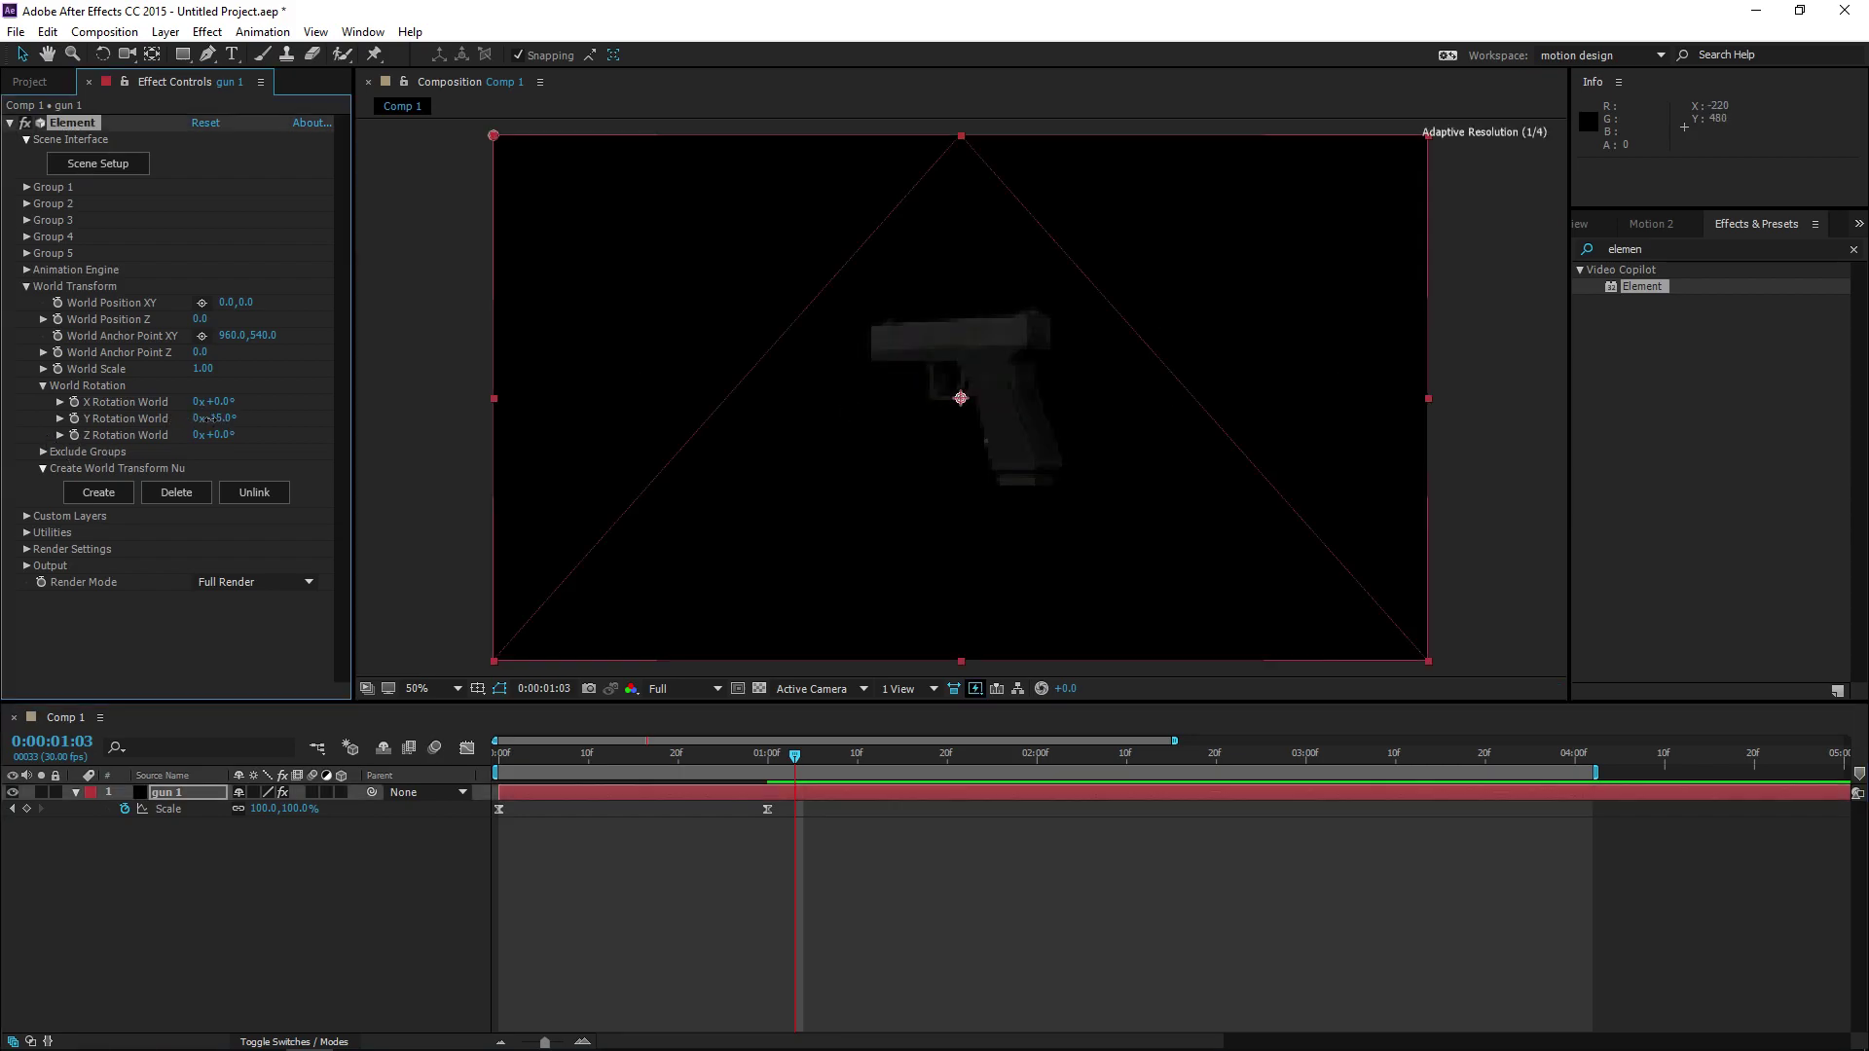
key("ctrl+z")
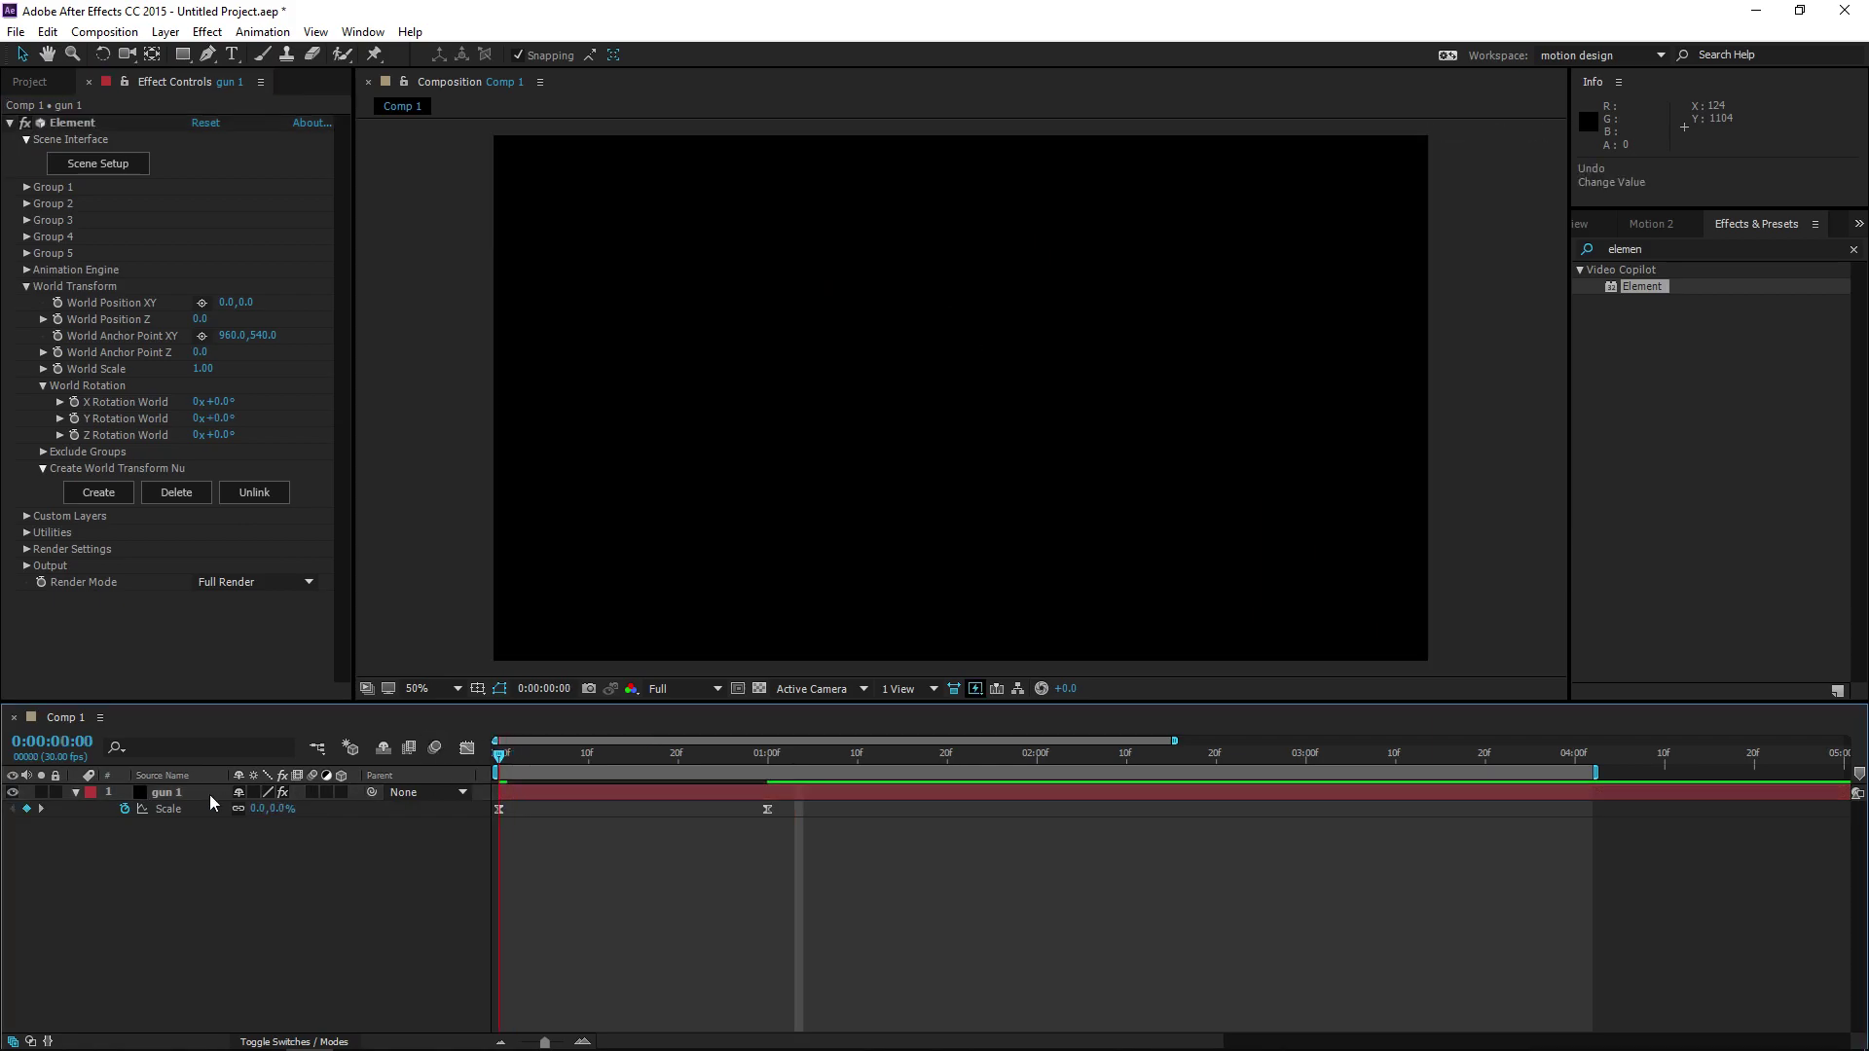
key("Home")
left_click(74, 418)
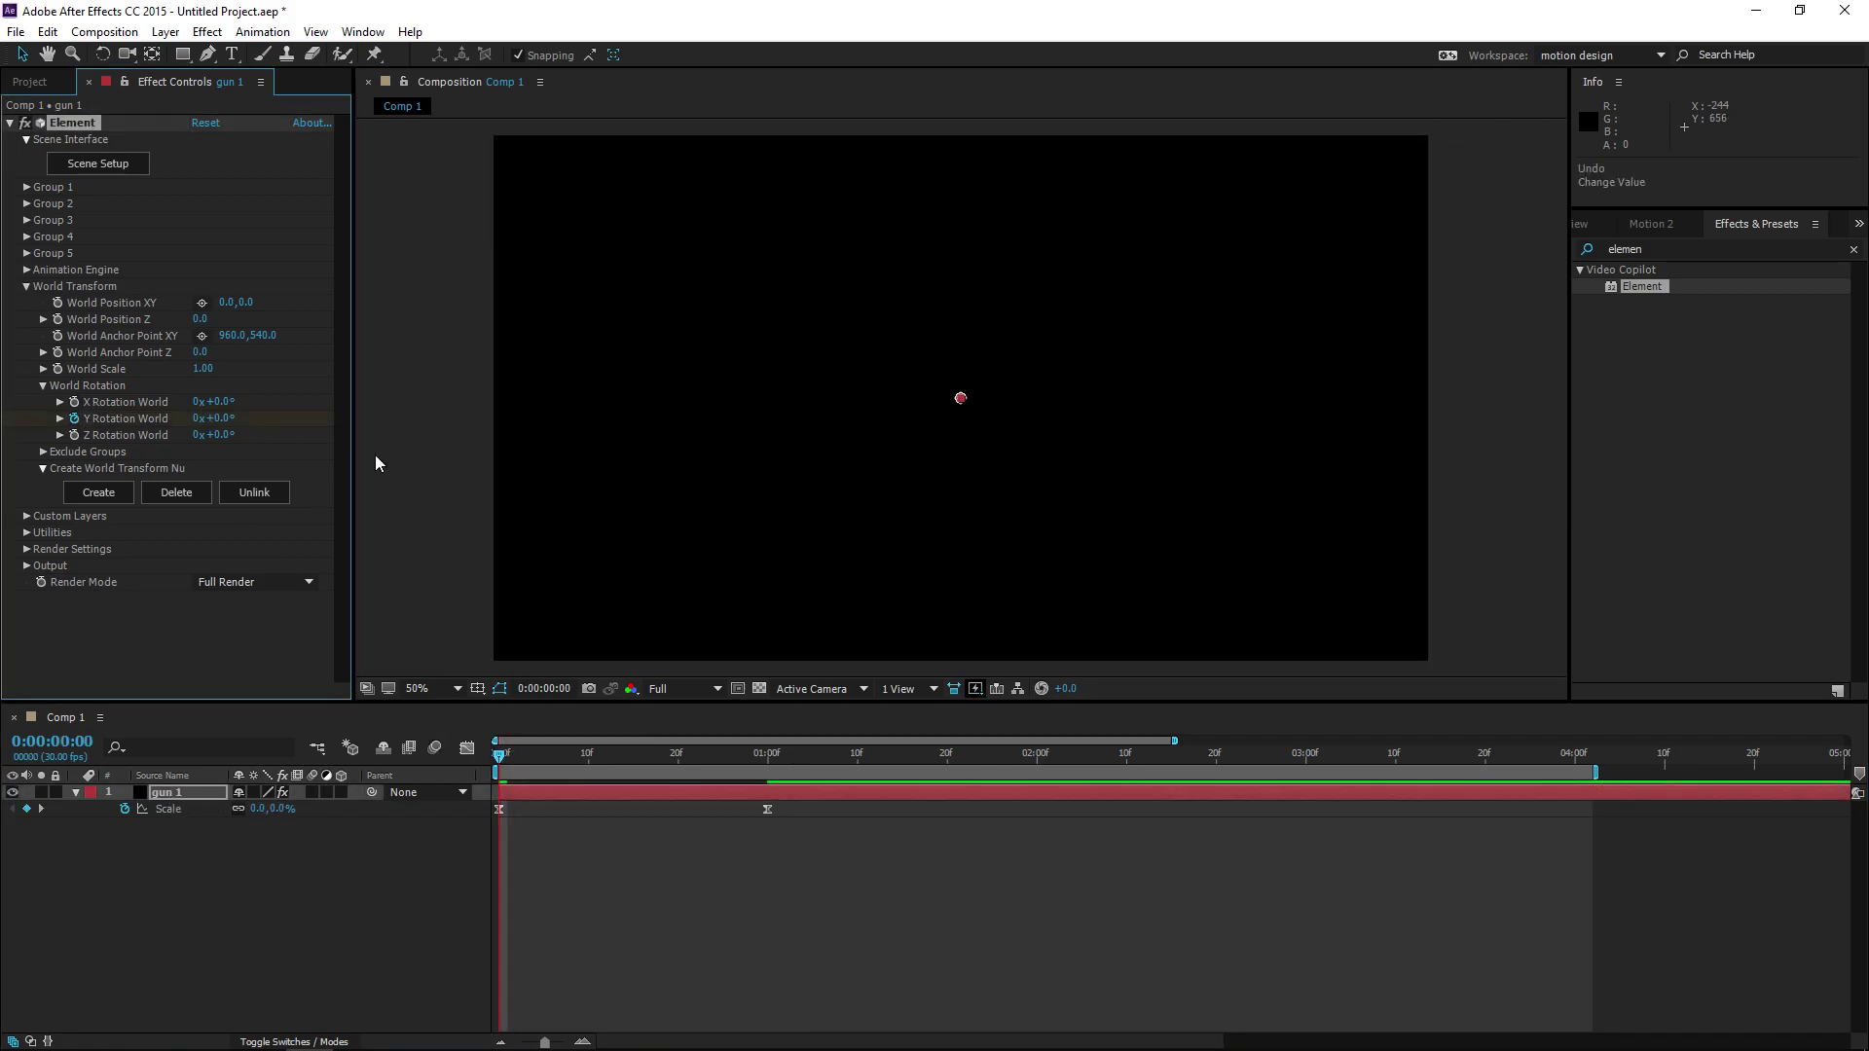
Key Y Rotation World to 180° at 1:10 and 1x+180° at 2:20, then scrub to review
key("k")
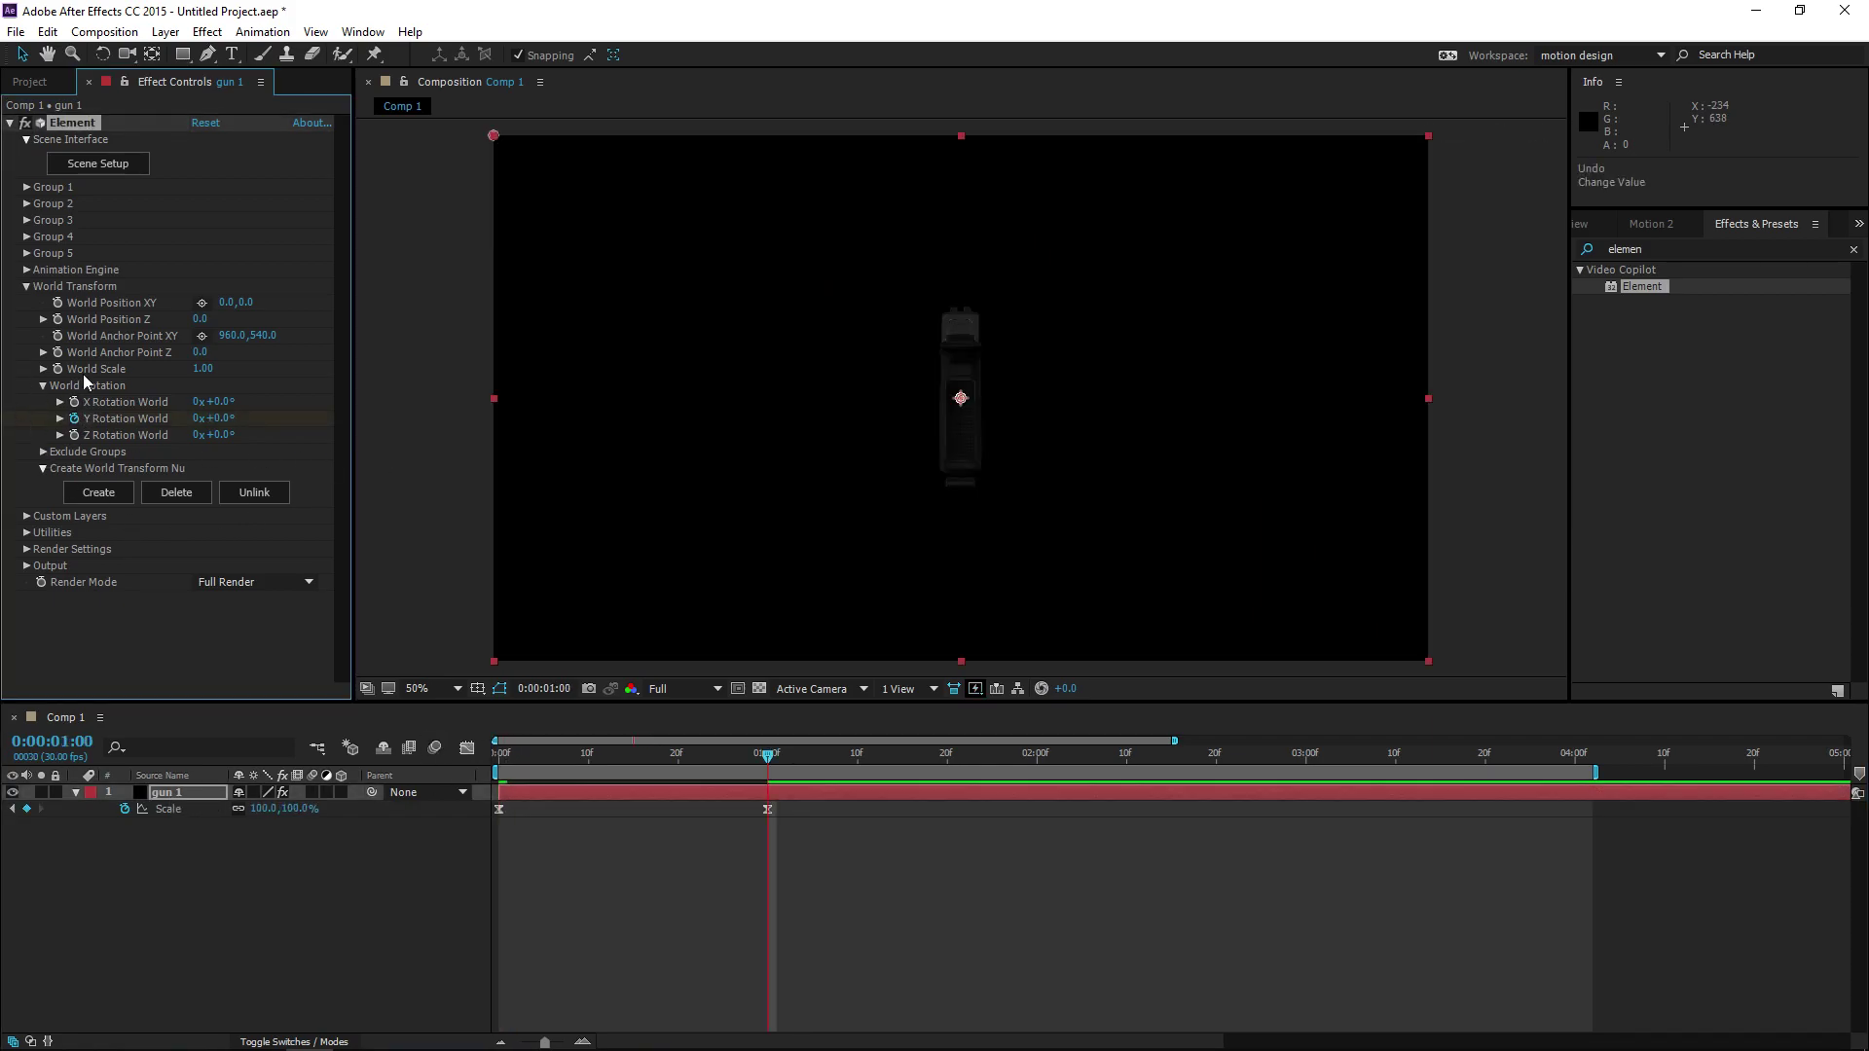
key("shift+Page_Down")
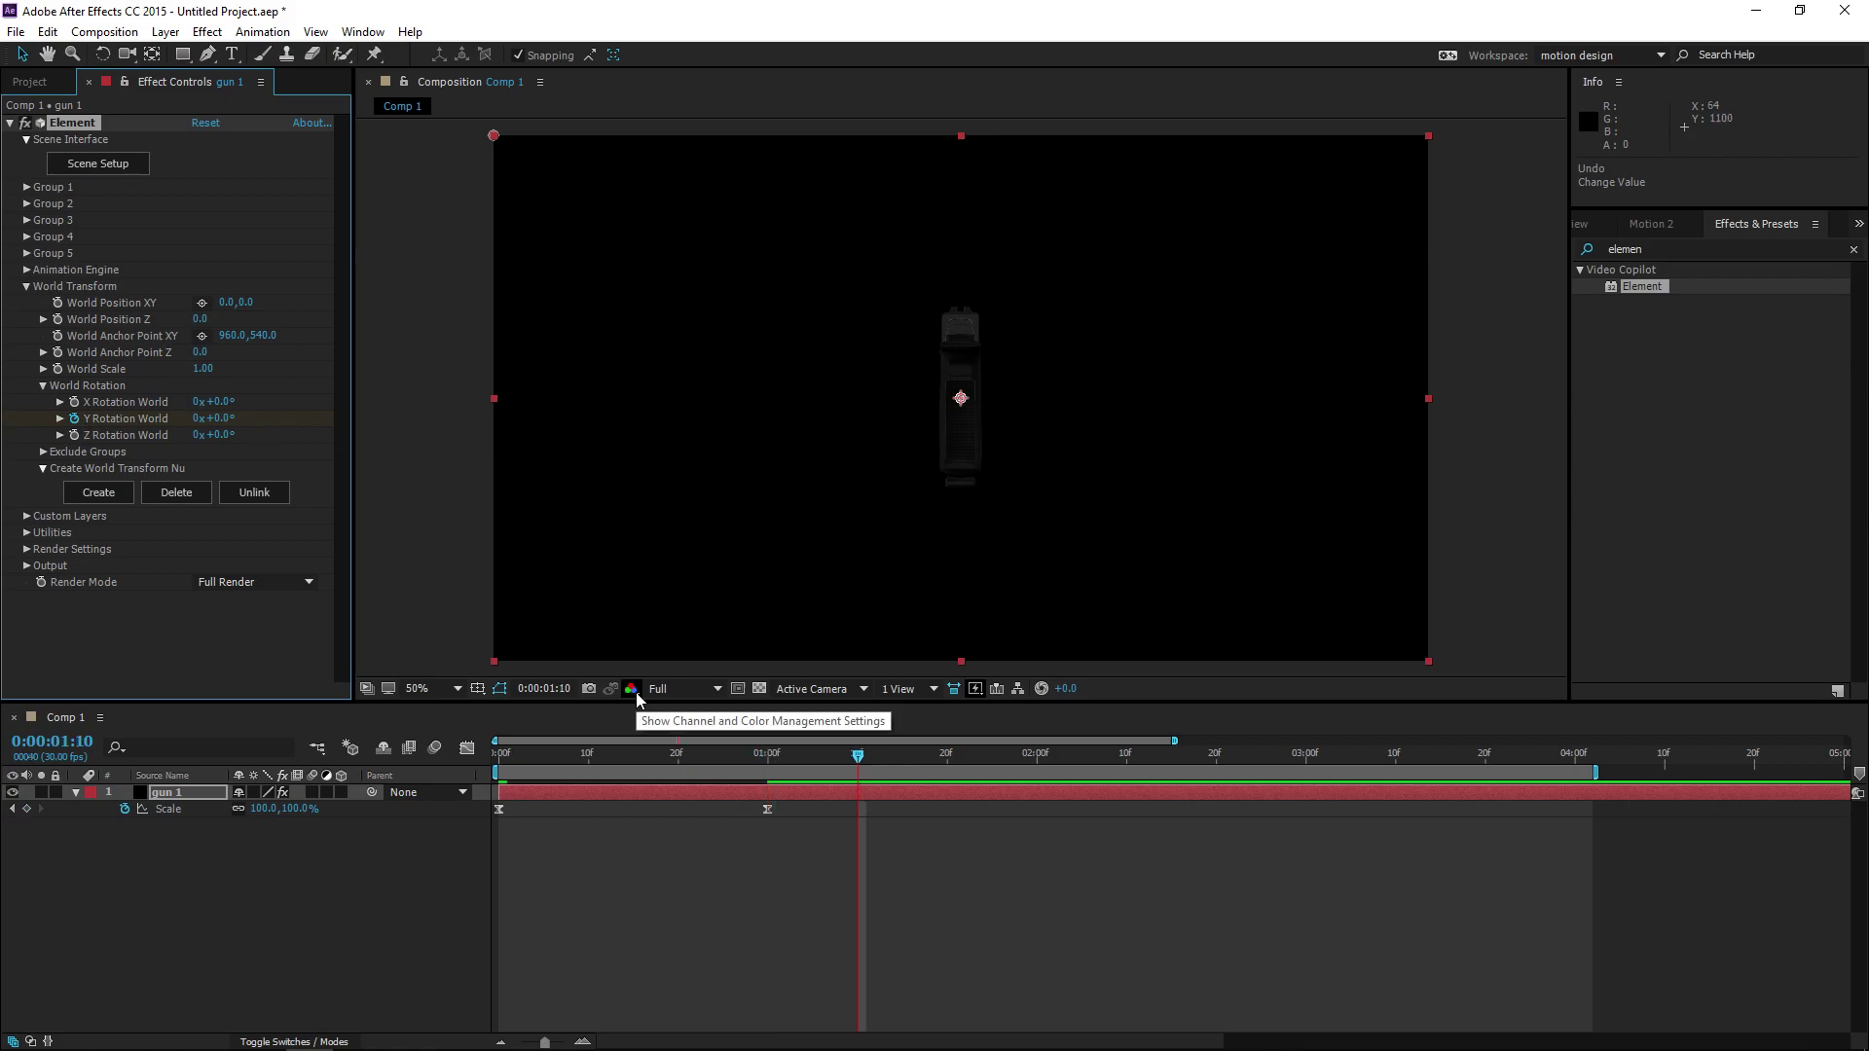
left_click(223, 417)
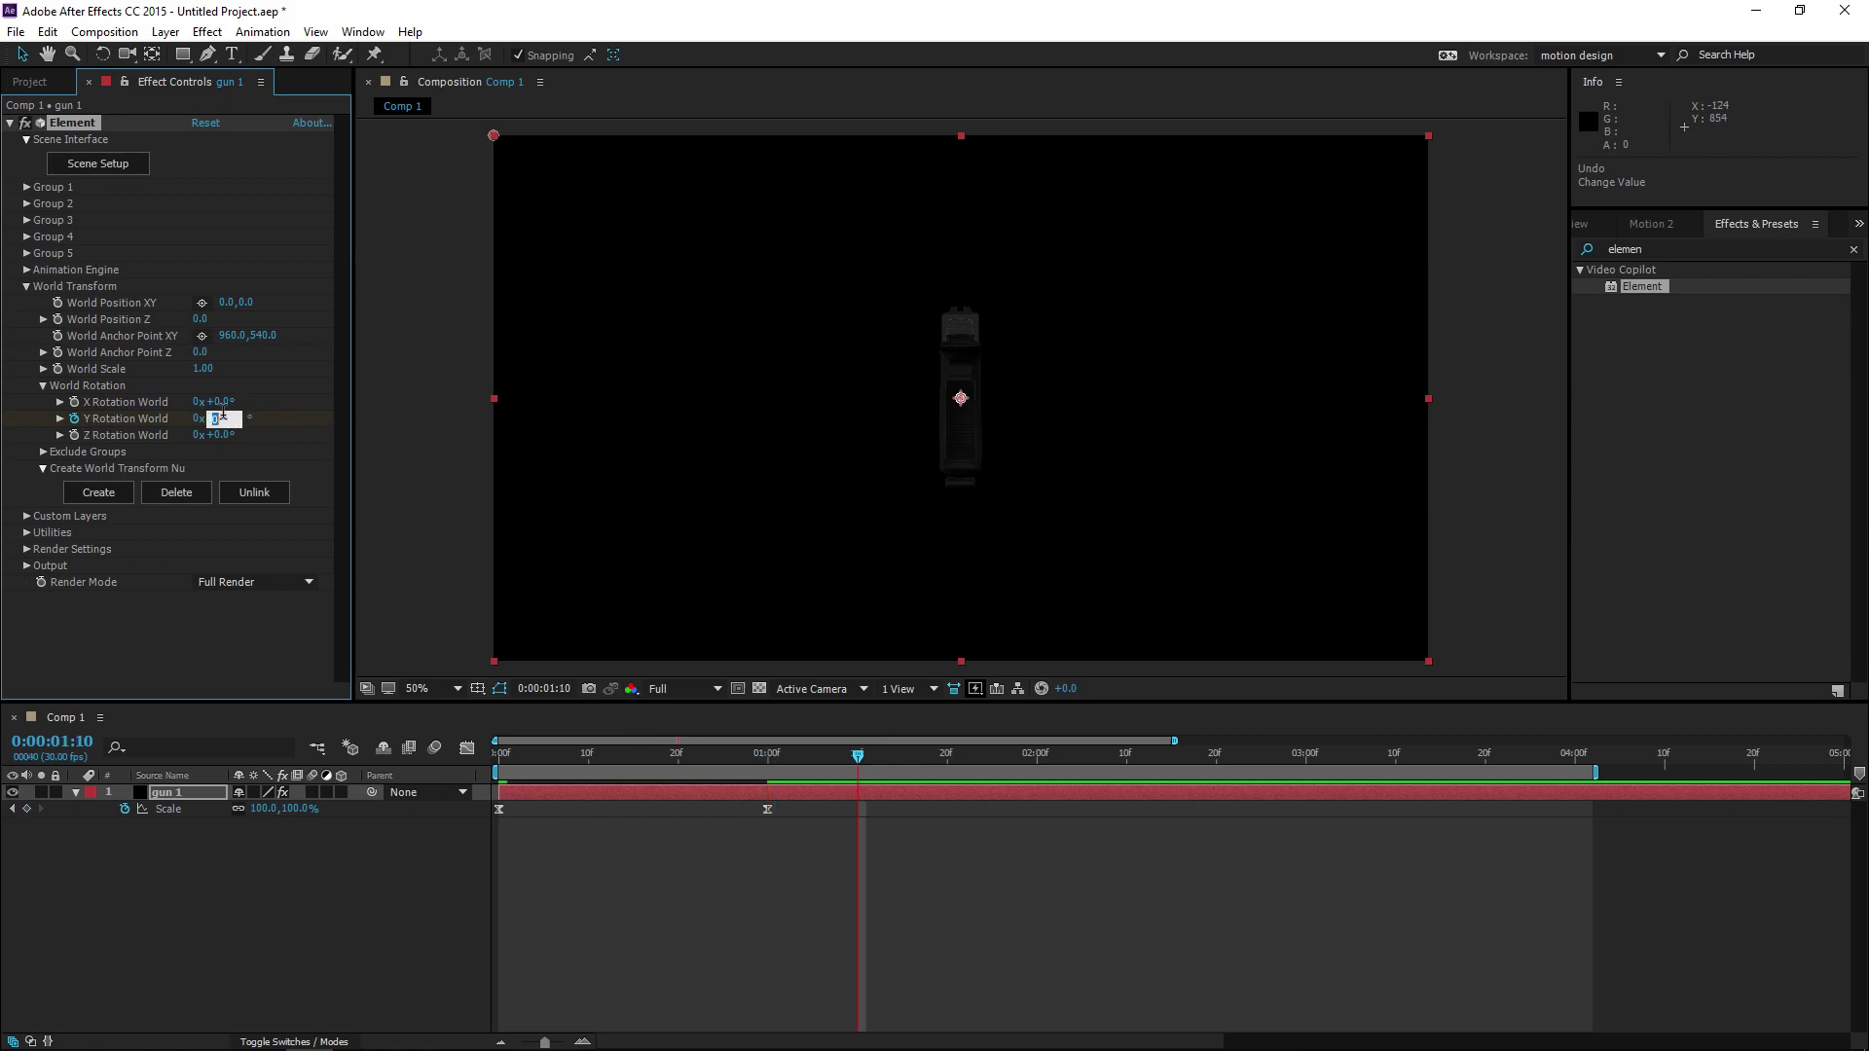
type("180")
key("Return")
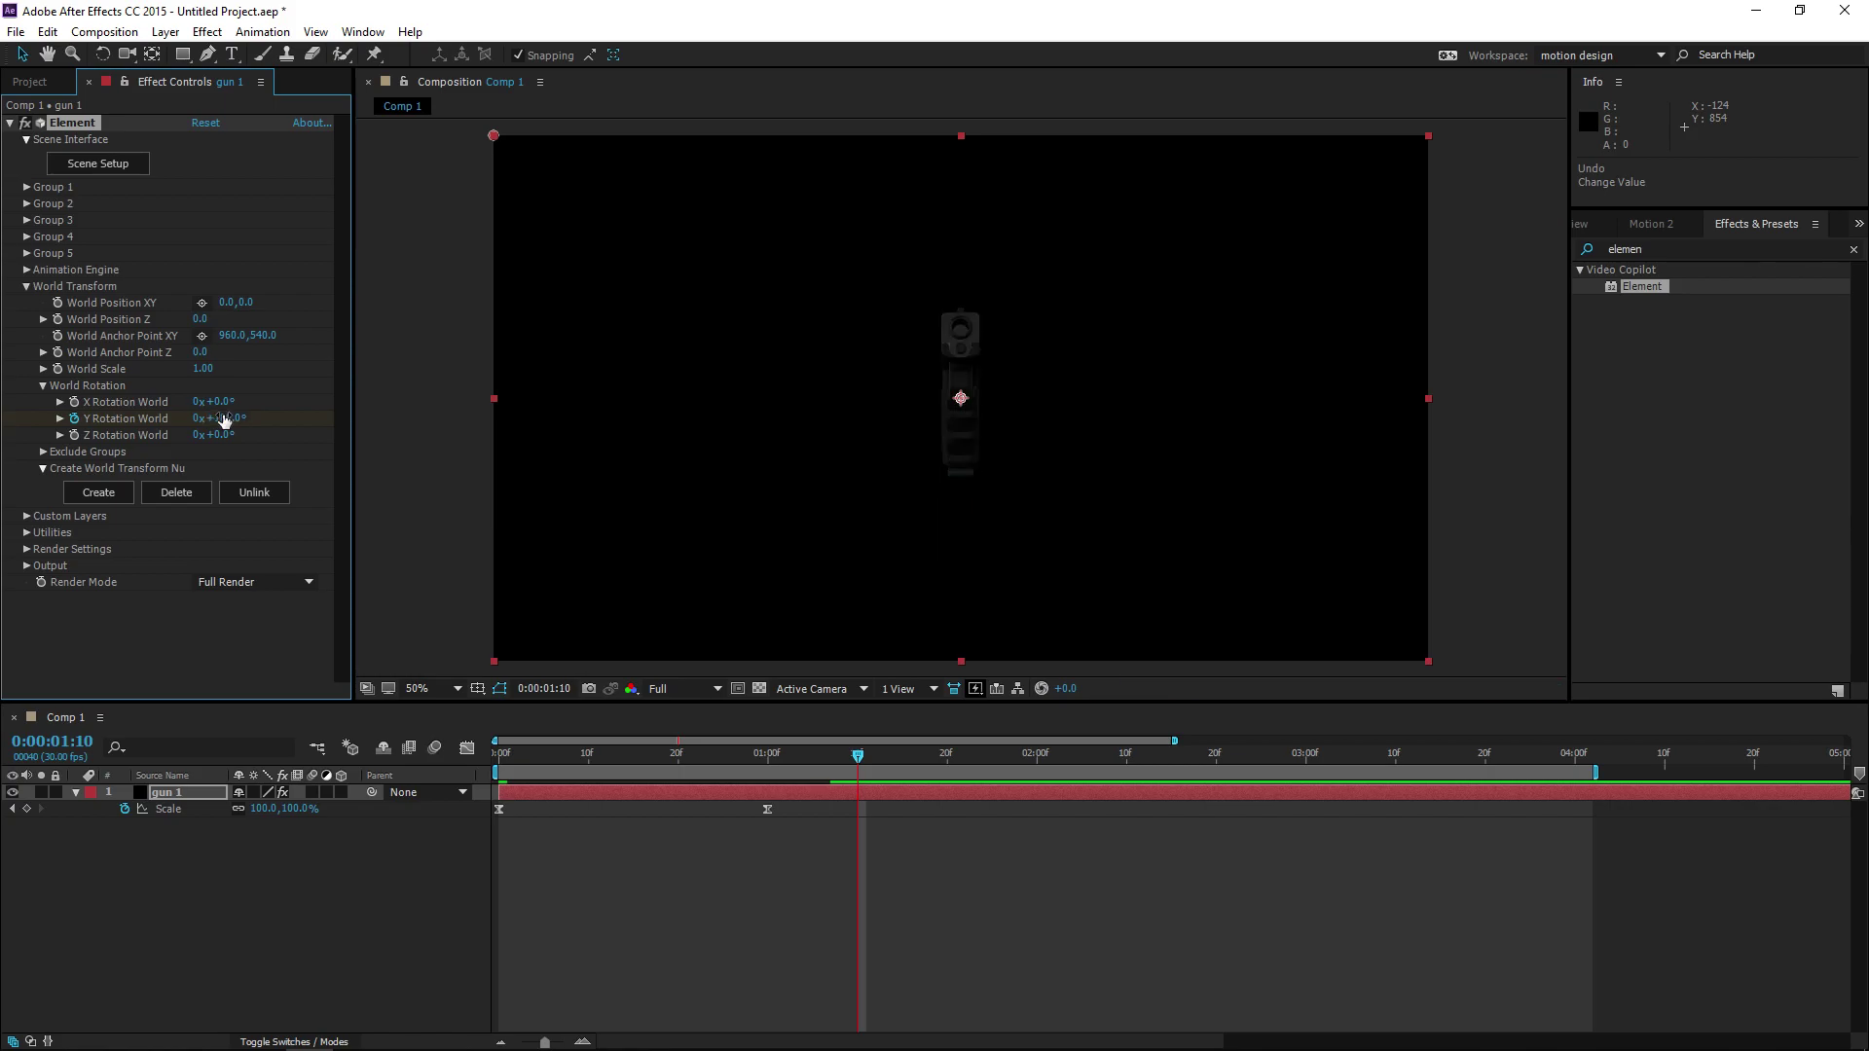
key("space")
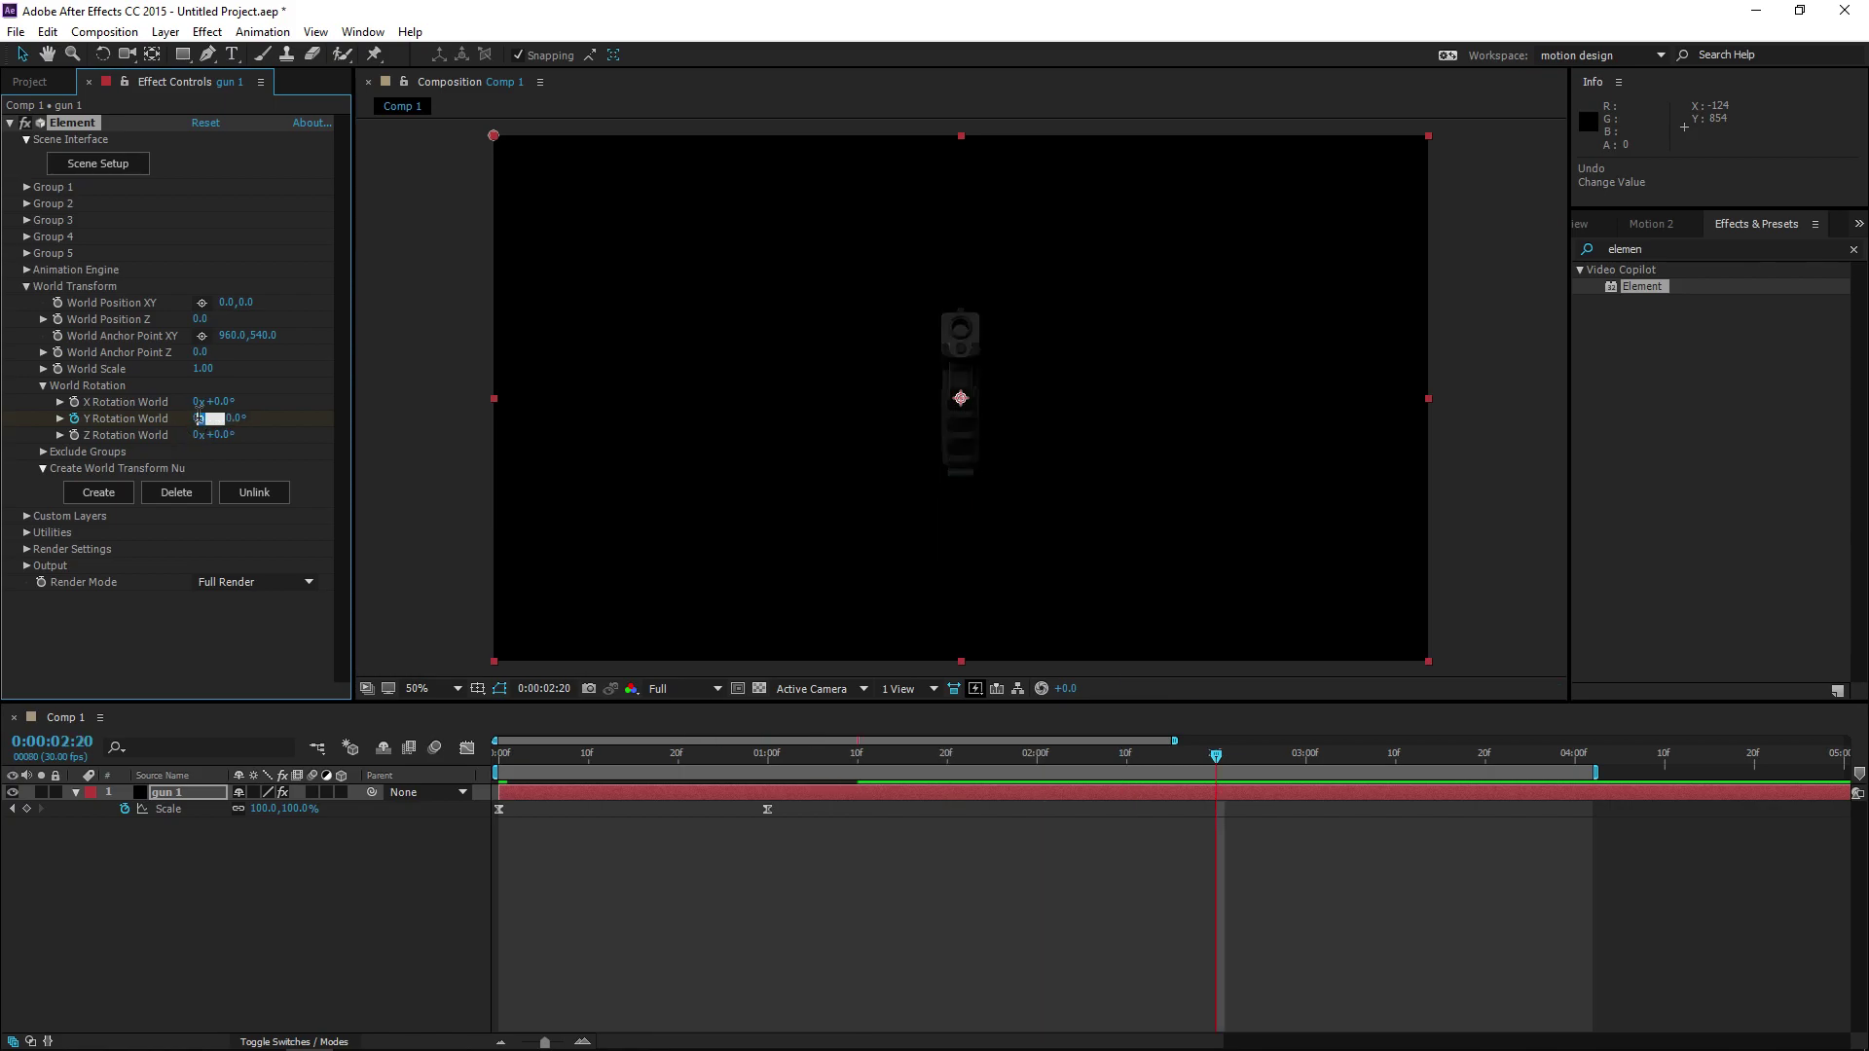
type("1")
key("Return")
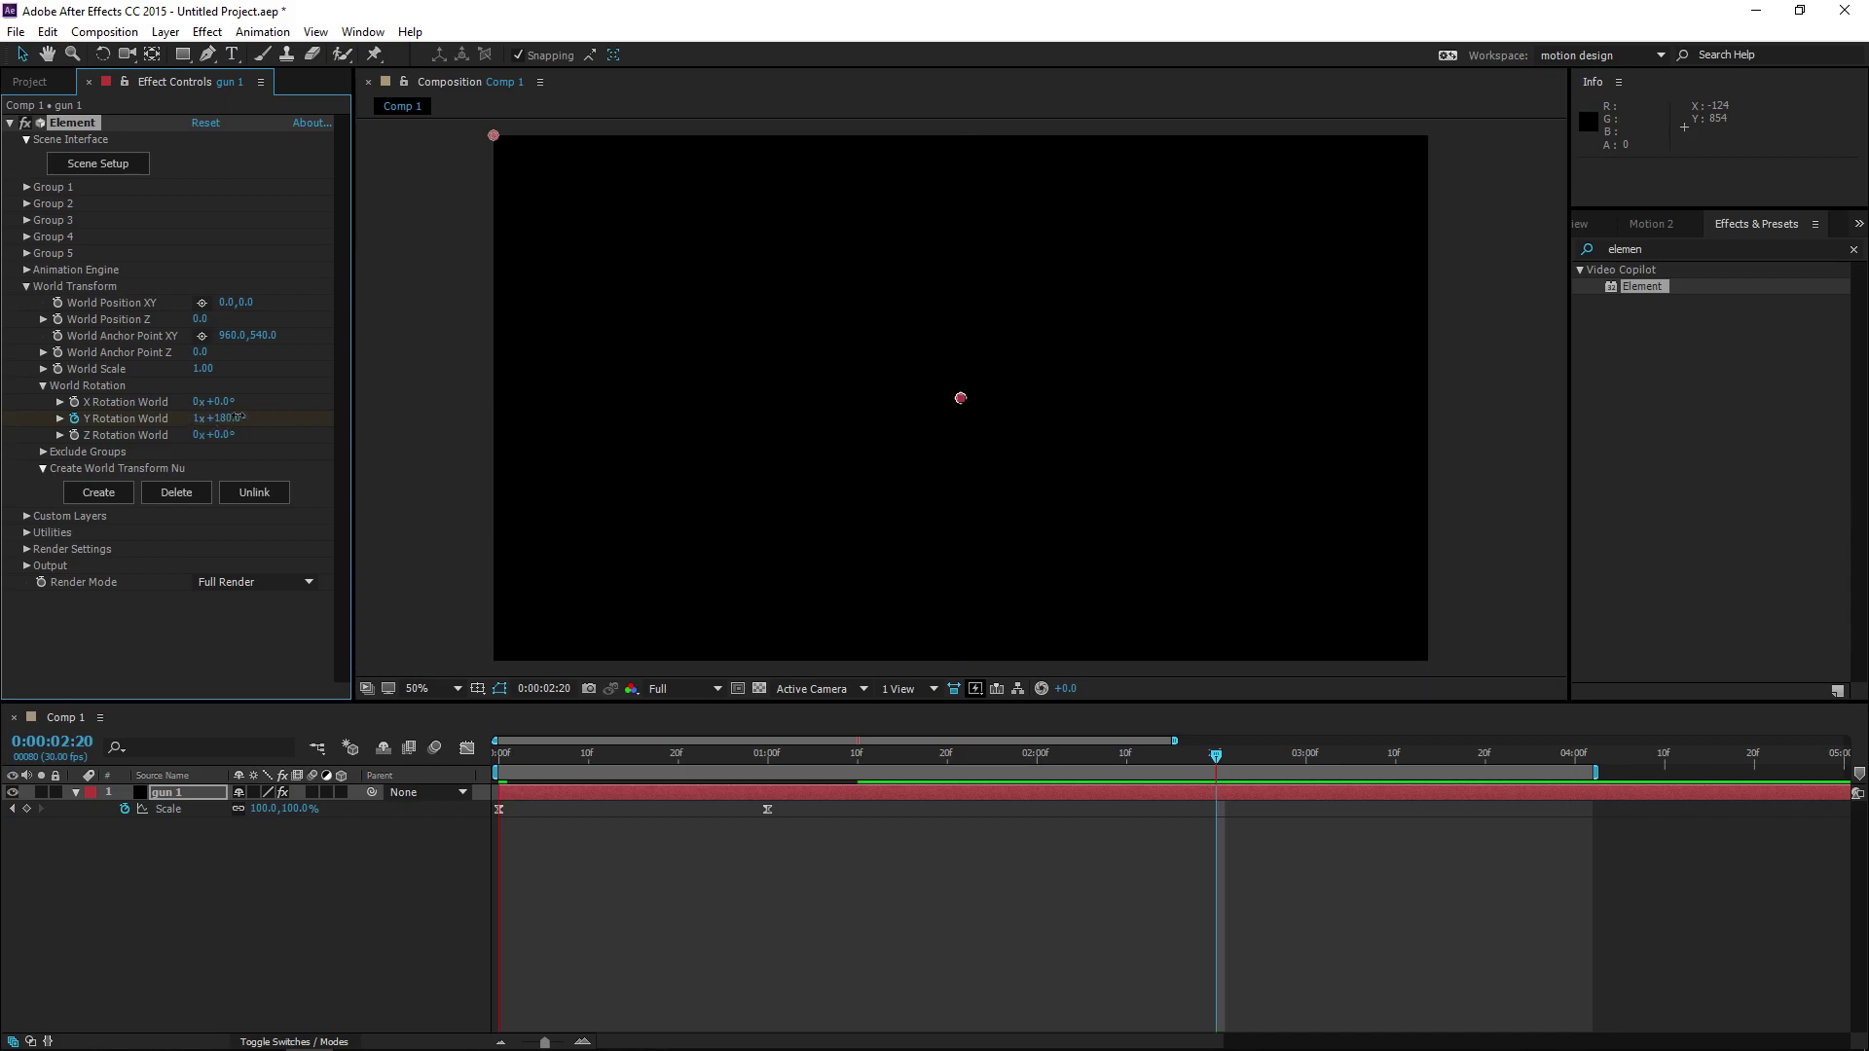
mouse_move(778, 755)
left_mouse_down()
mouse_move(613, 755)
mouse_move(777, 755)
left_mouse_up()
left_click(240, 962)
left_click(166, 795)
Apply Easy Ease (F9) to all three Y rotation keyframes
key("u")
left_click(335, 952)
left_click_drag(823, 756, 499, 755)
left_click_drag(1285, 817, 405, 827)
key("F9")
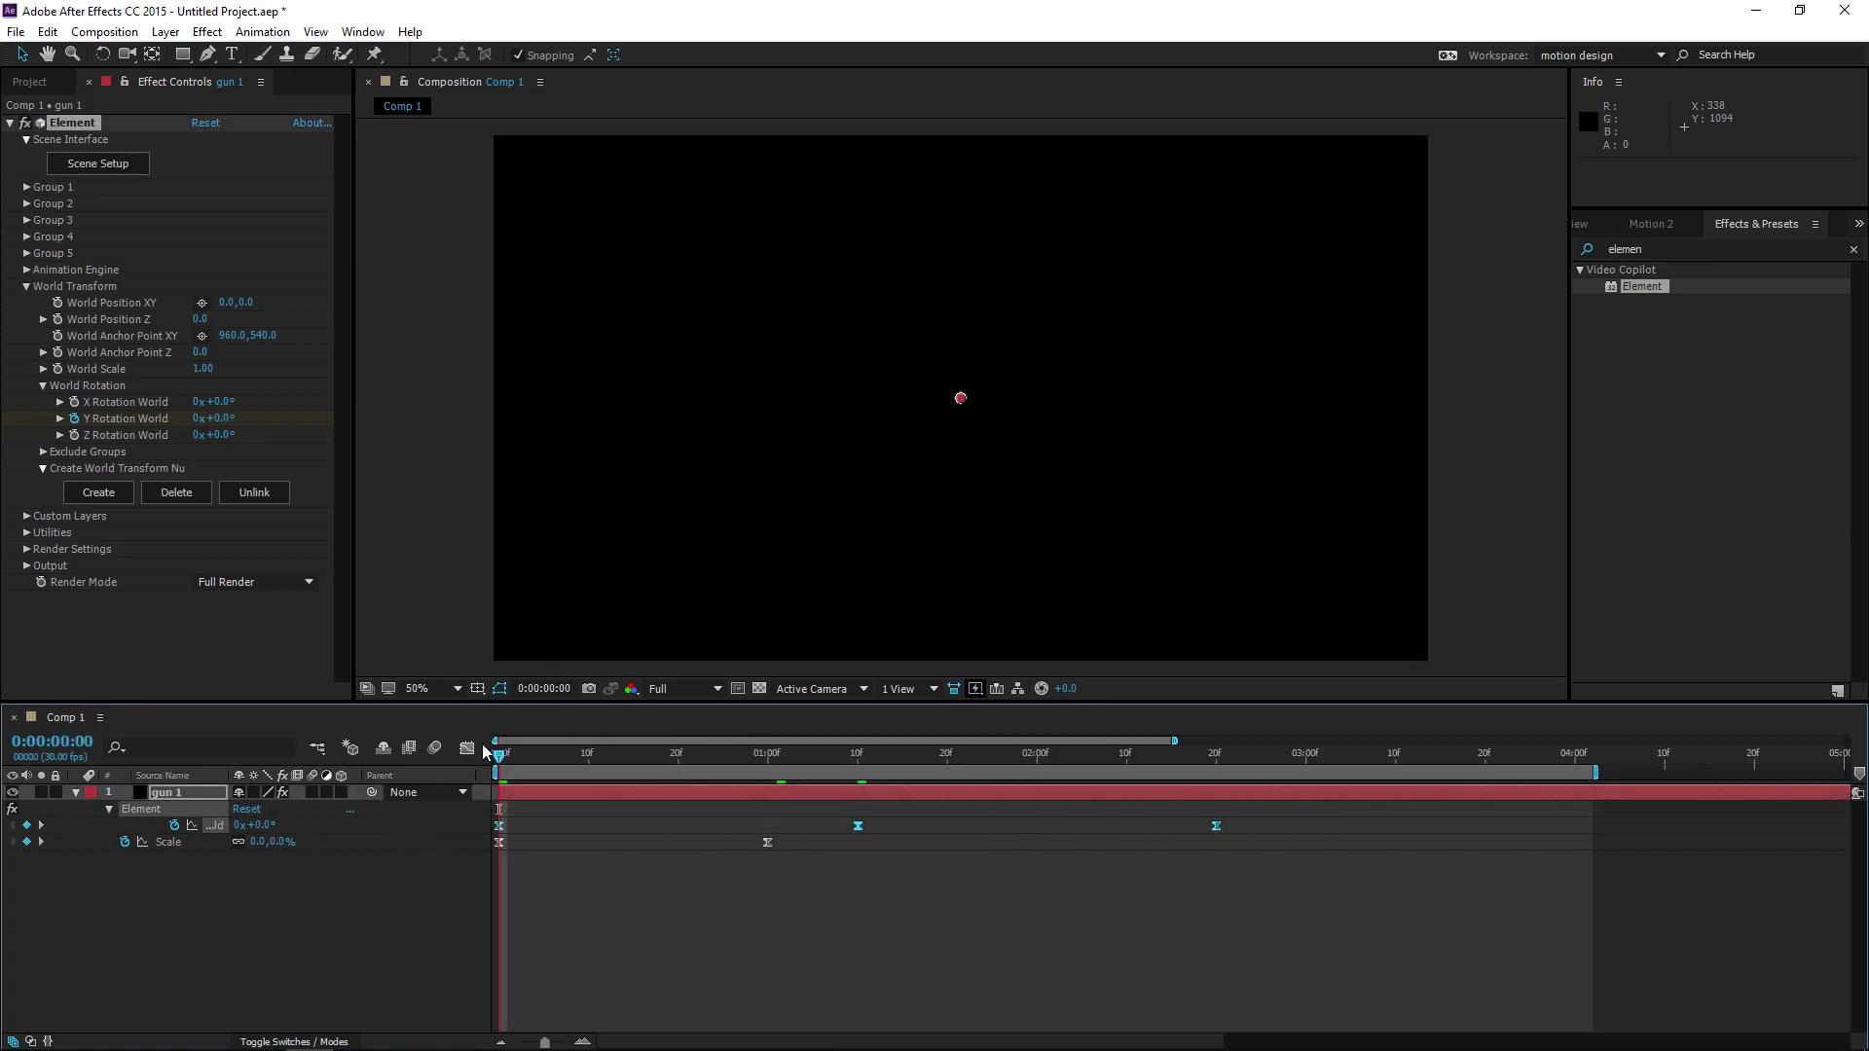
left_click(474, 750)
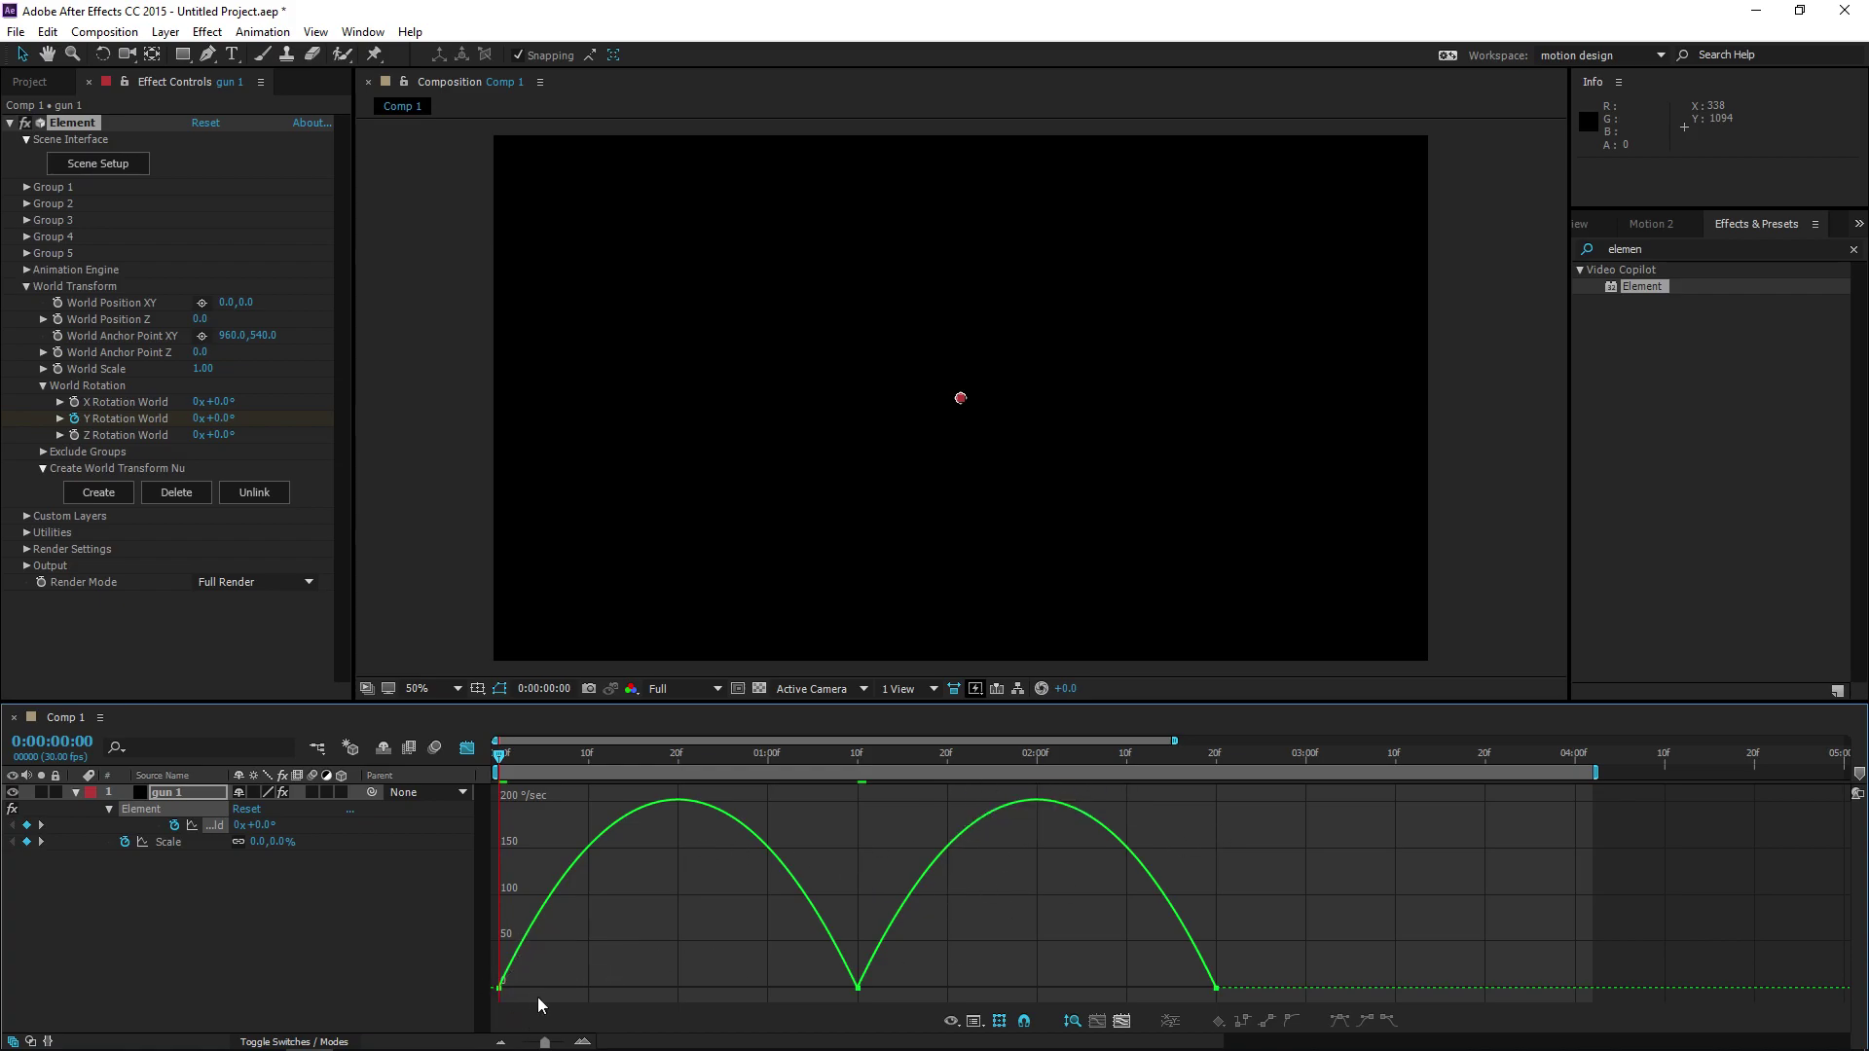
Lengthen the keyframes' influence handles so the spin eases into the final keyframe, peaks near 275 °/sec
mouse_move(608, 988)
left_mouse_down()
mouse_move(686, 989)
mouse_move(643, 988)
left_mouse_up()
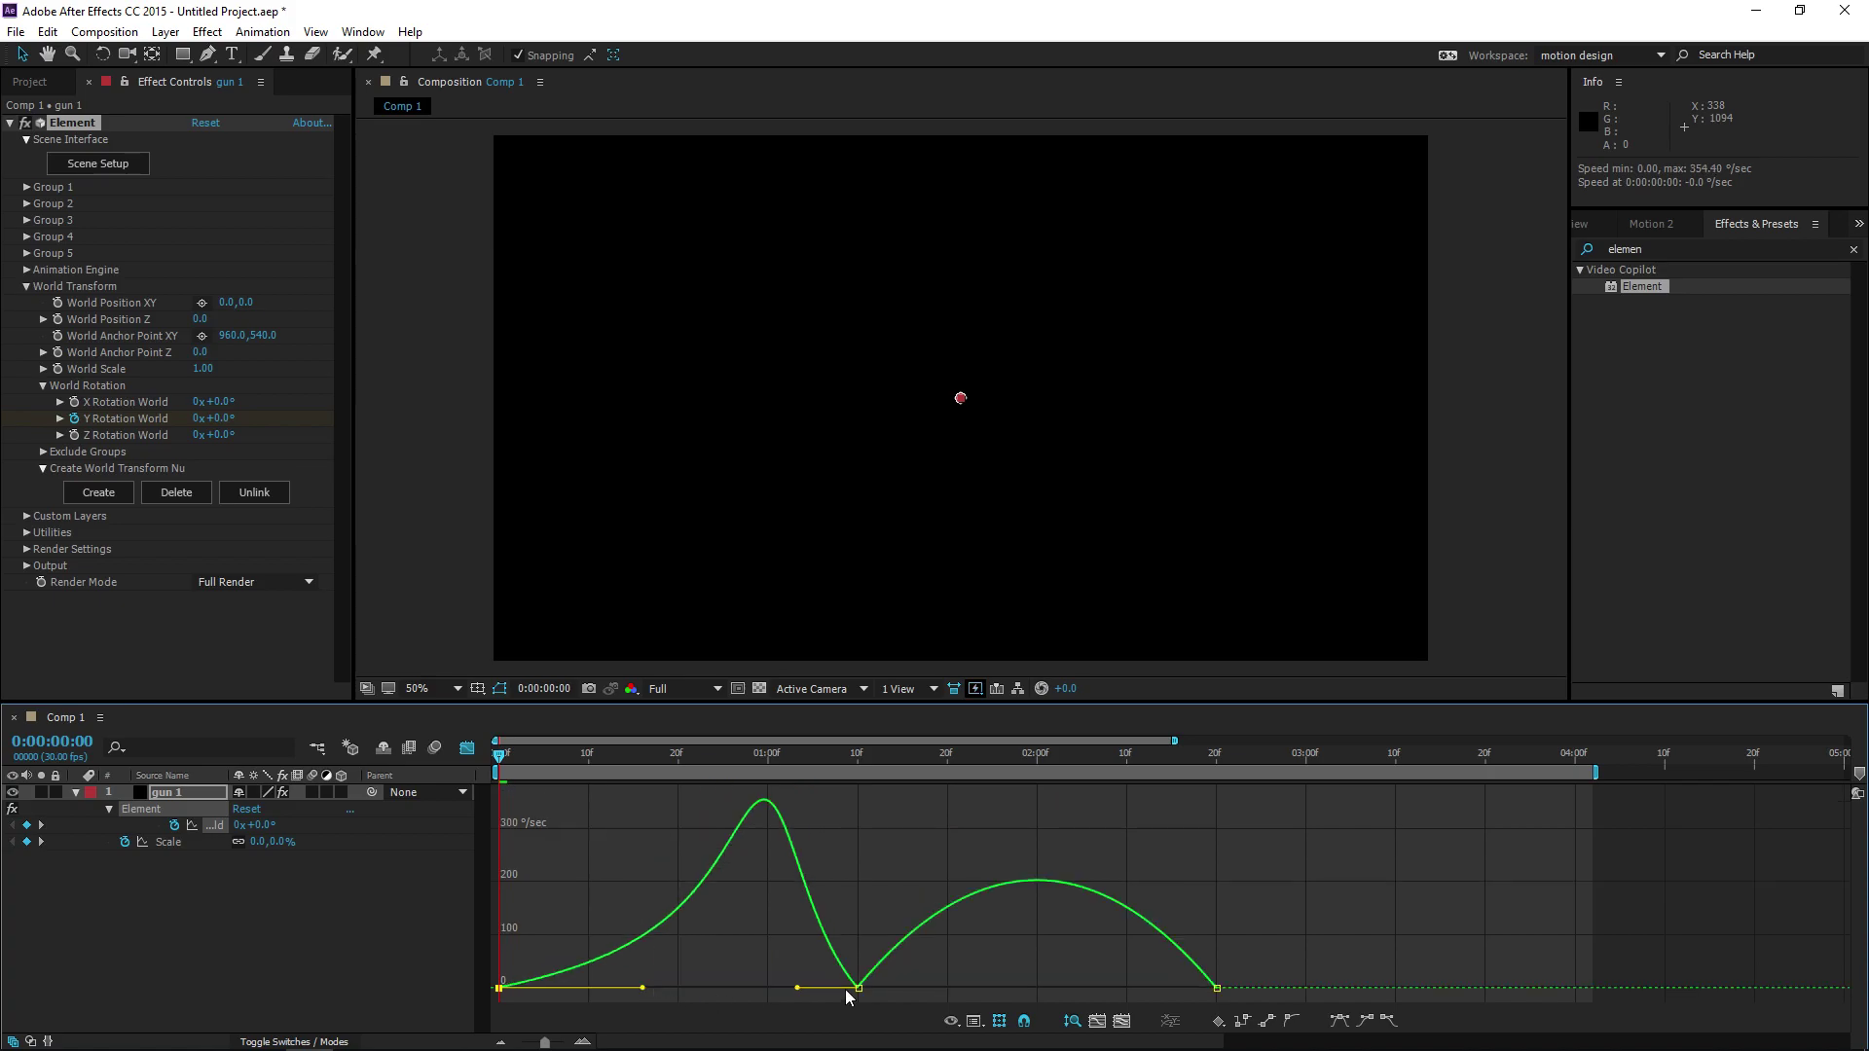
left_click_drag(1234, 952, 1079, 1000)
left_click_drag(858, 980, 959, 940)
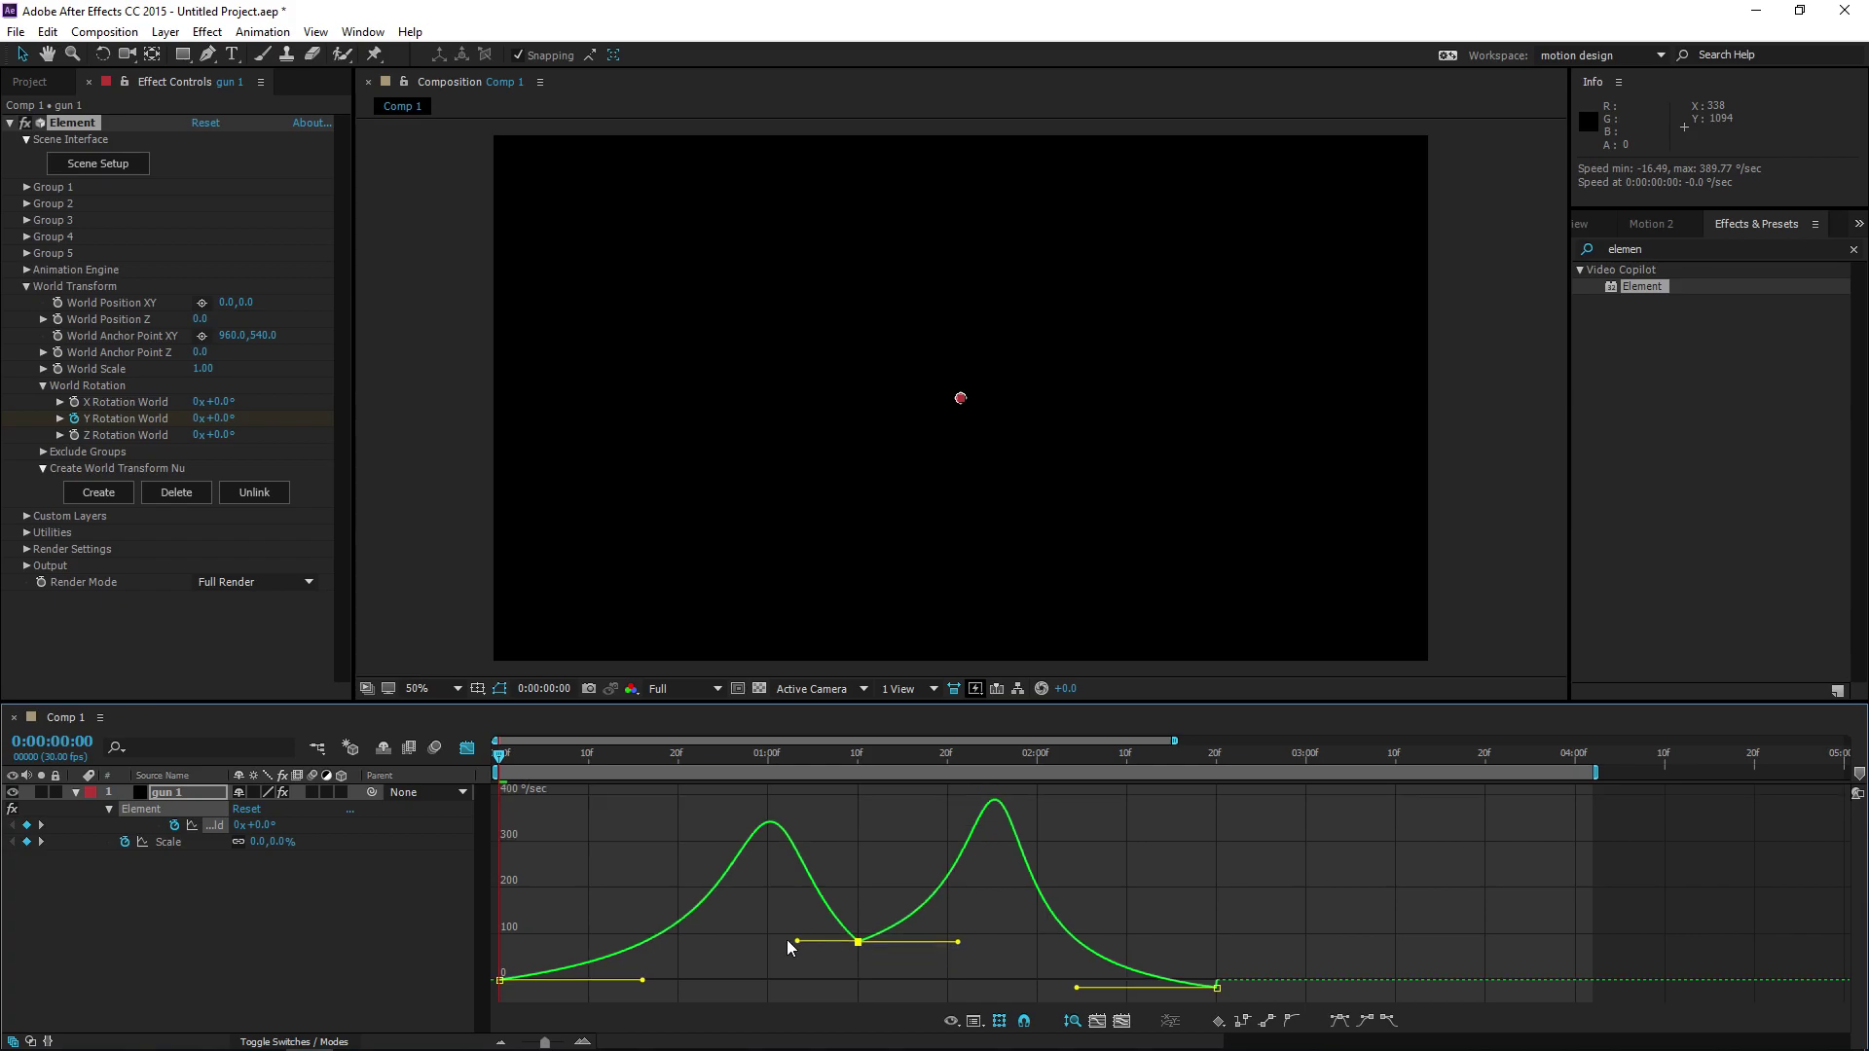
left_click_drag(795, 940, 753, 941)
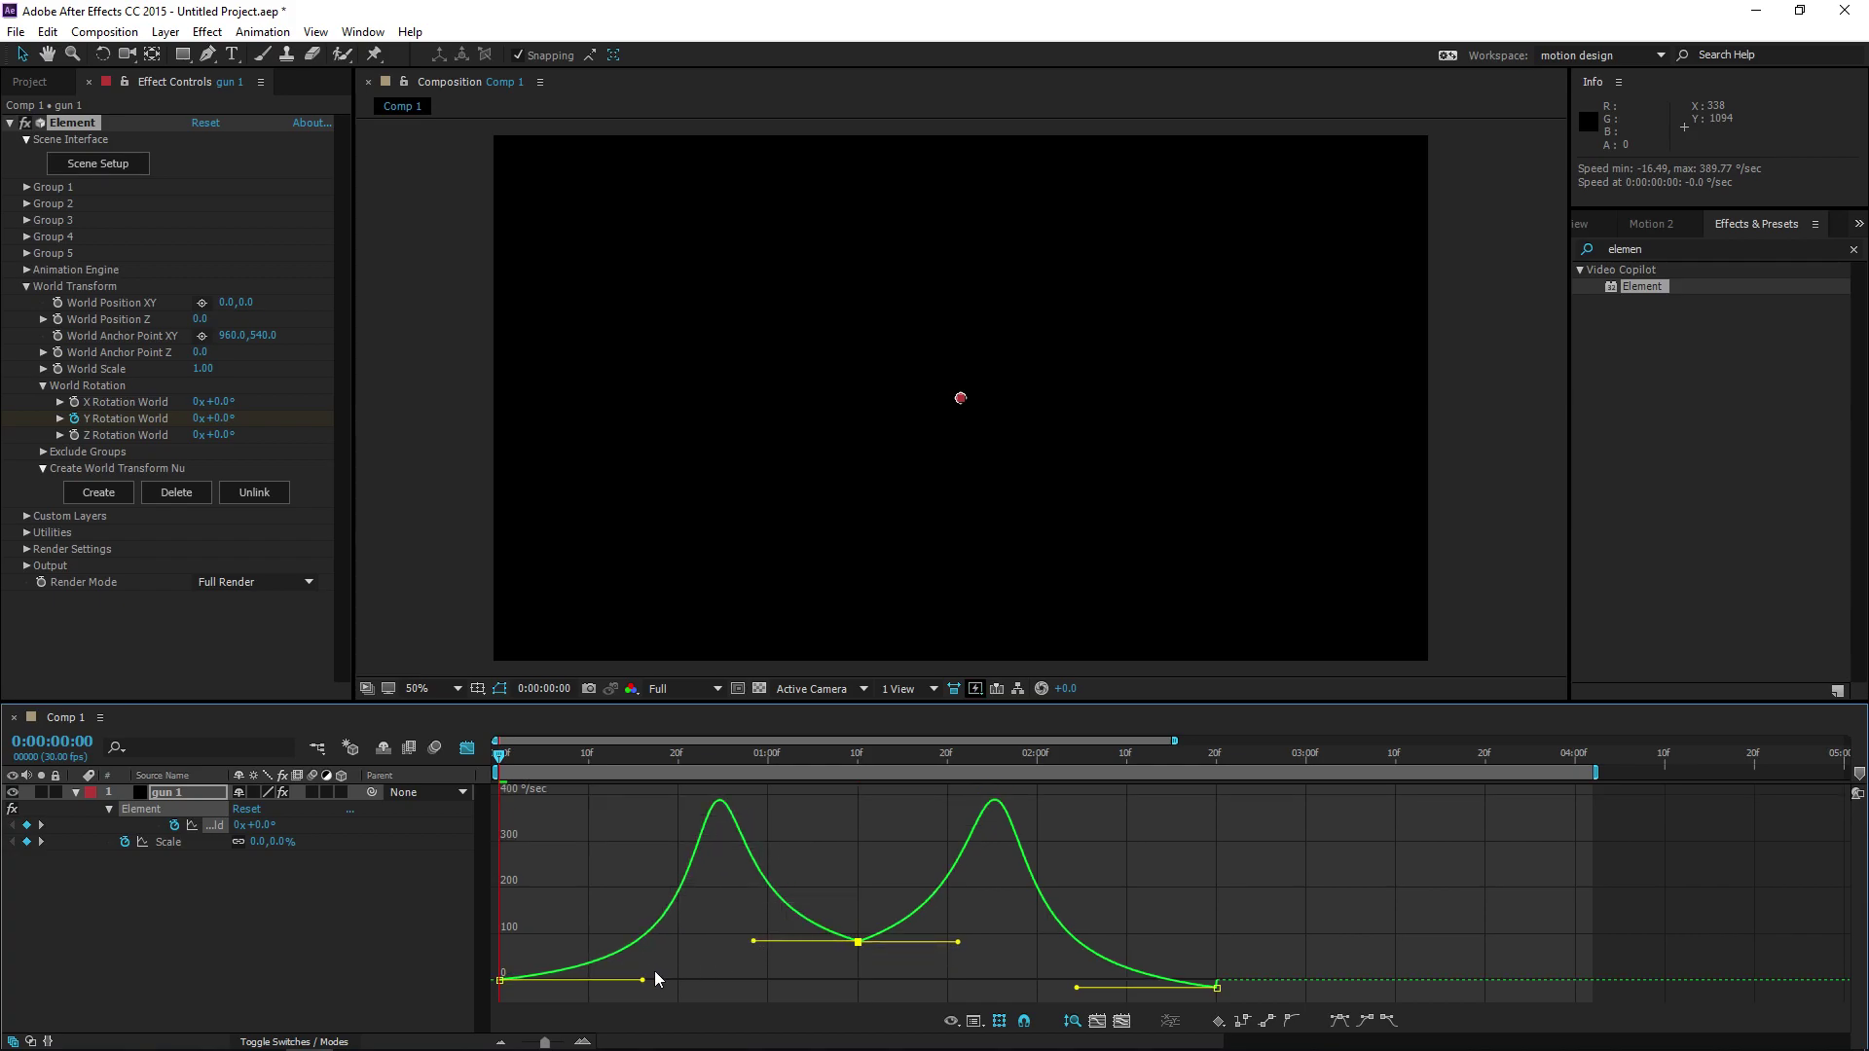
left_click_drag(642, 981, 606, 981)
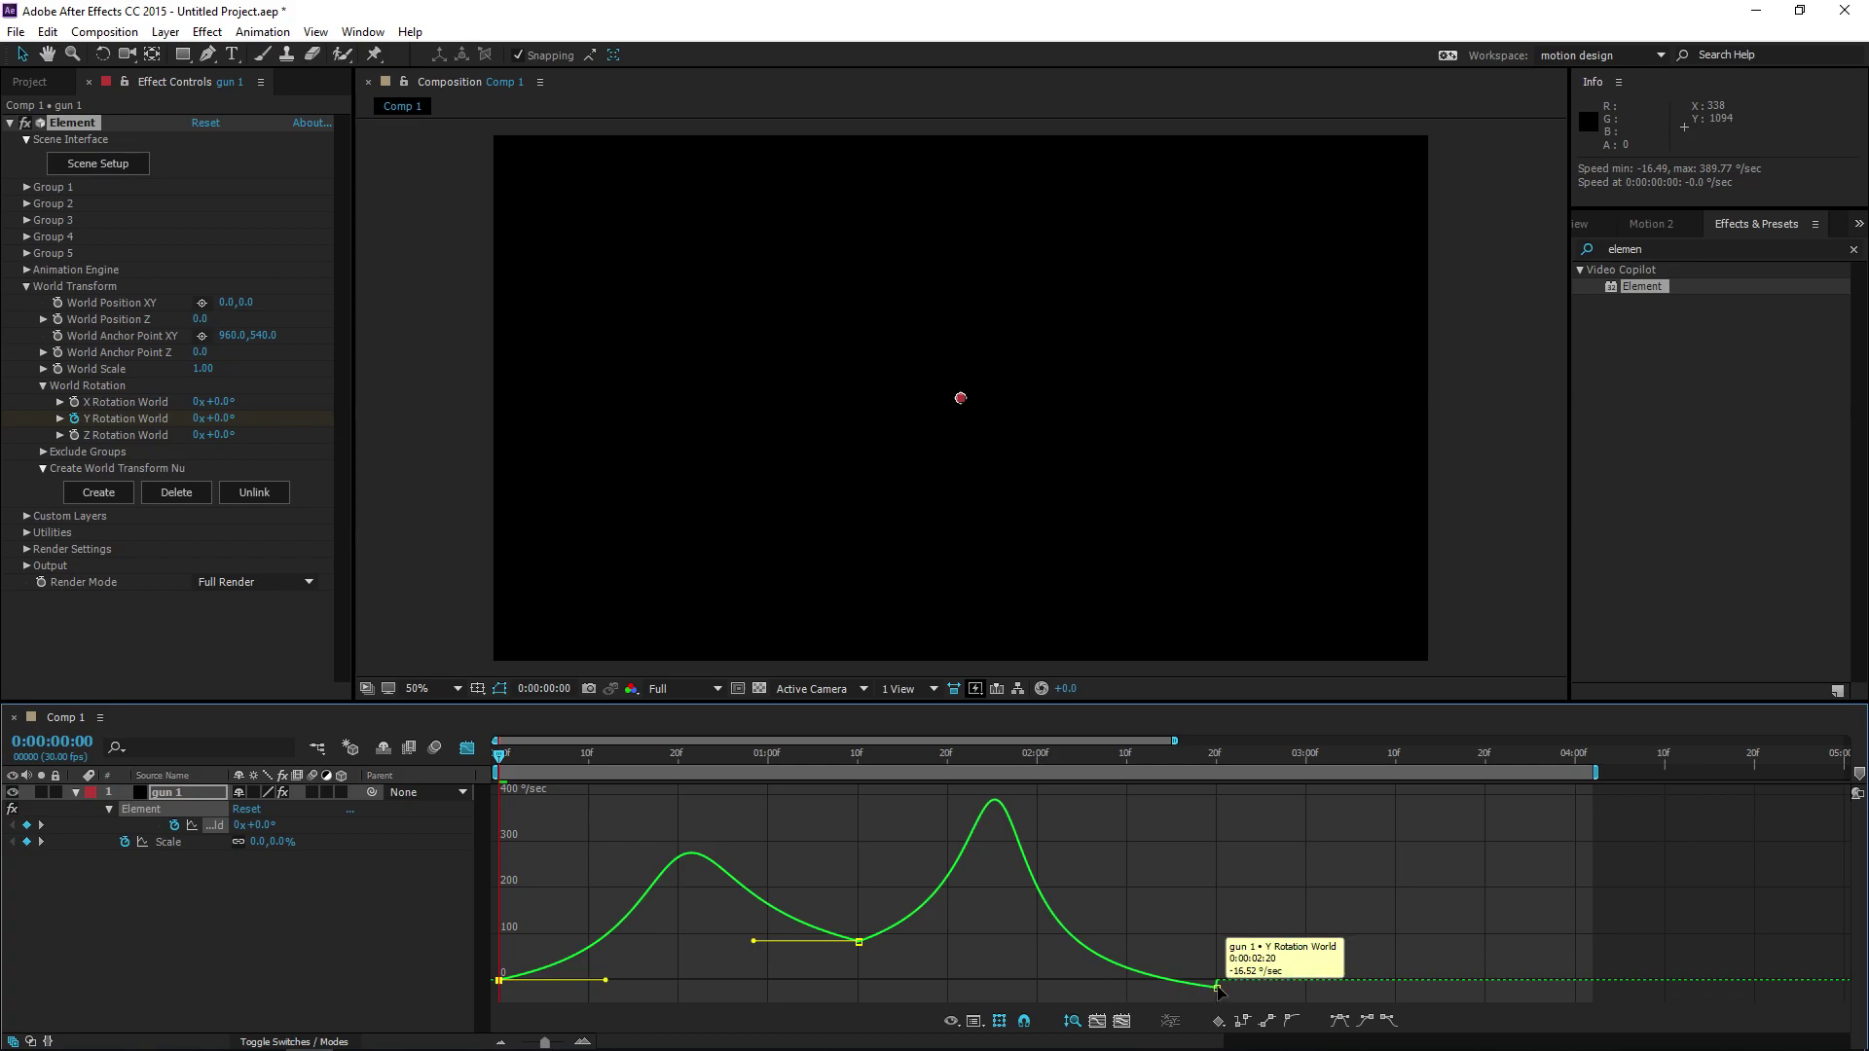
left_click_drag(1216, 986, 1113, 989)
left_click(282, 938)
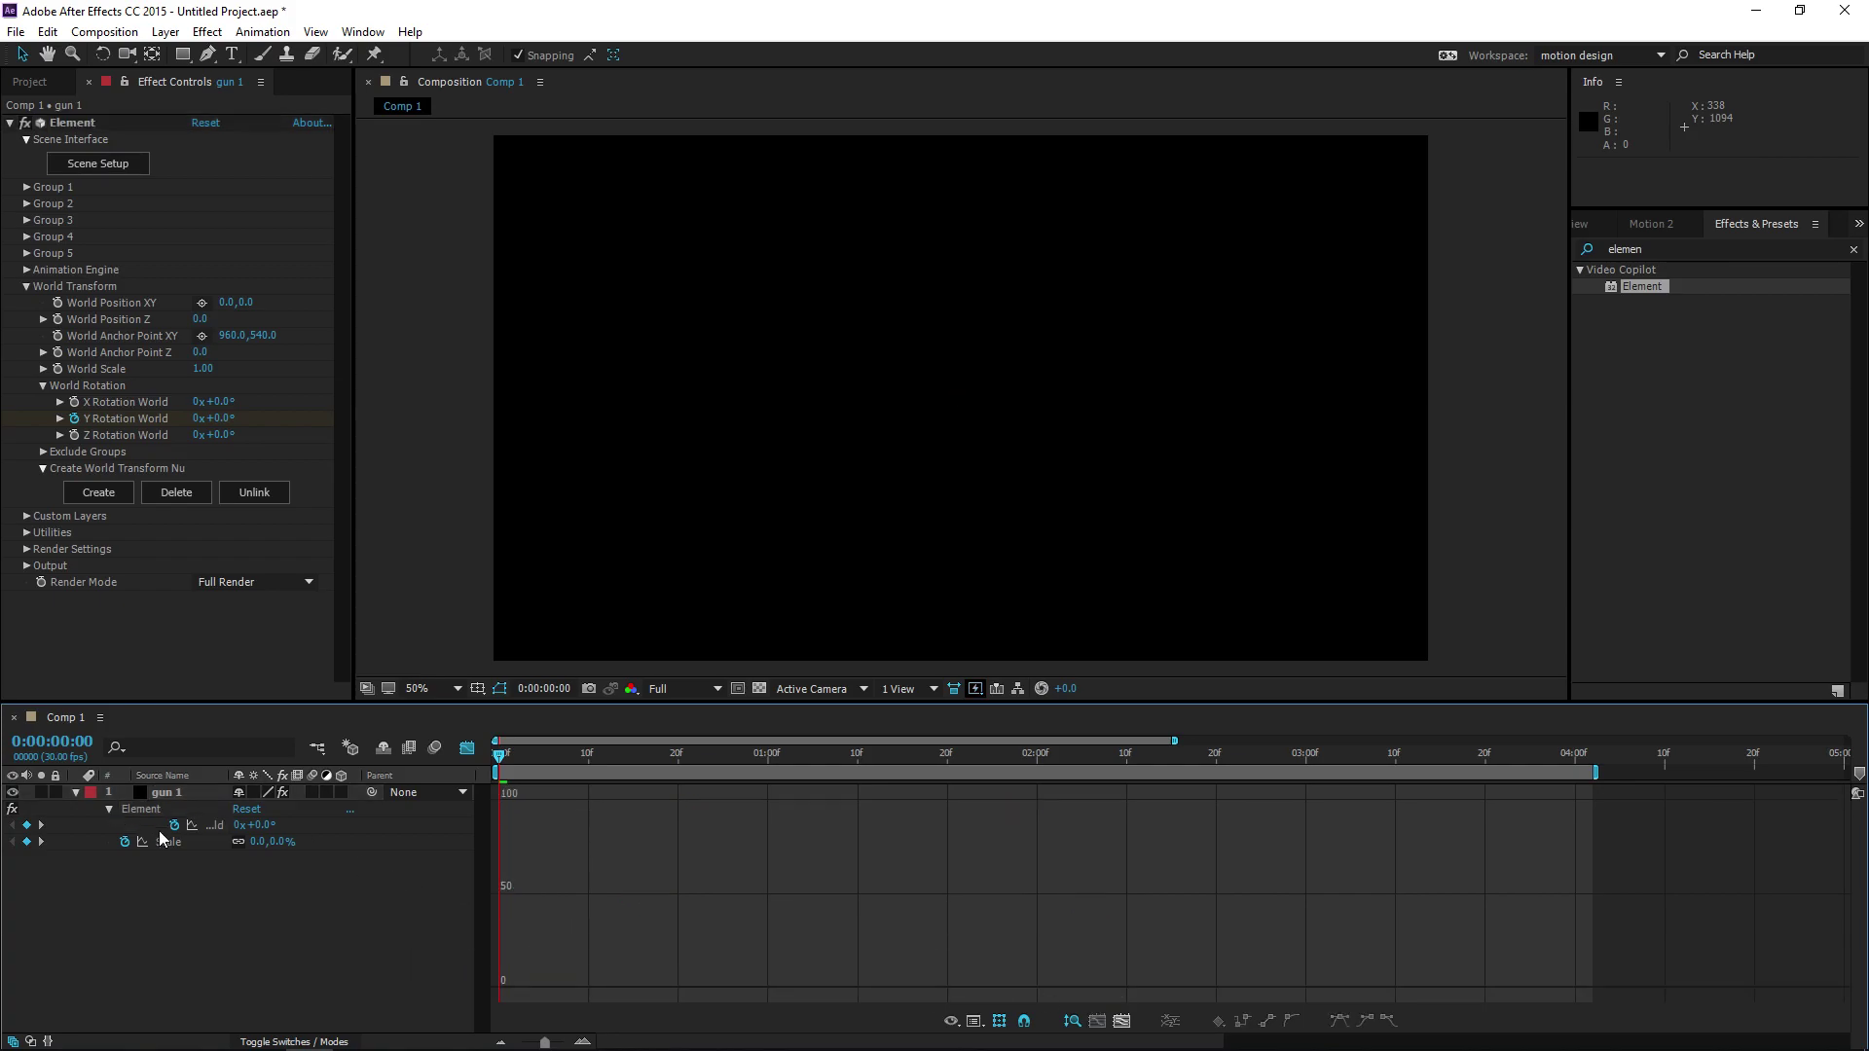
Scrub the eased spin, return to 0:00, leave the Graph Editor, and play a preview
left_click(144, 809)
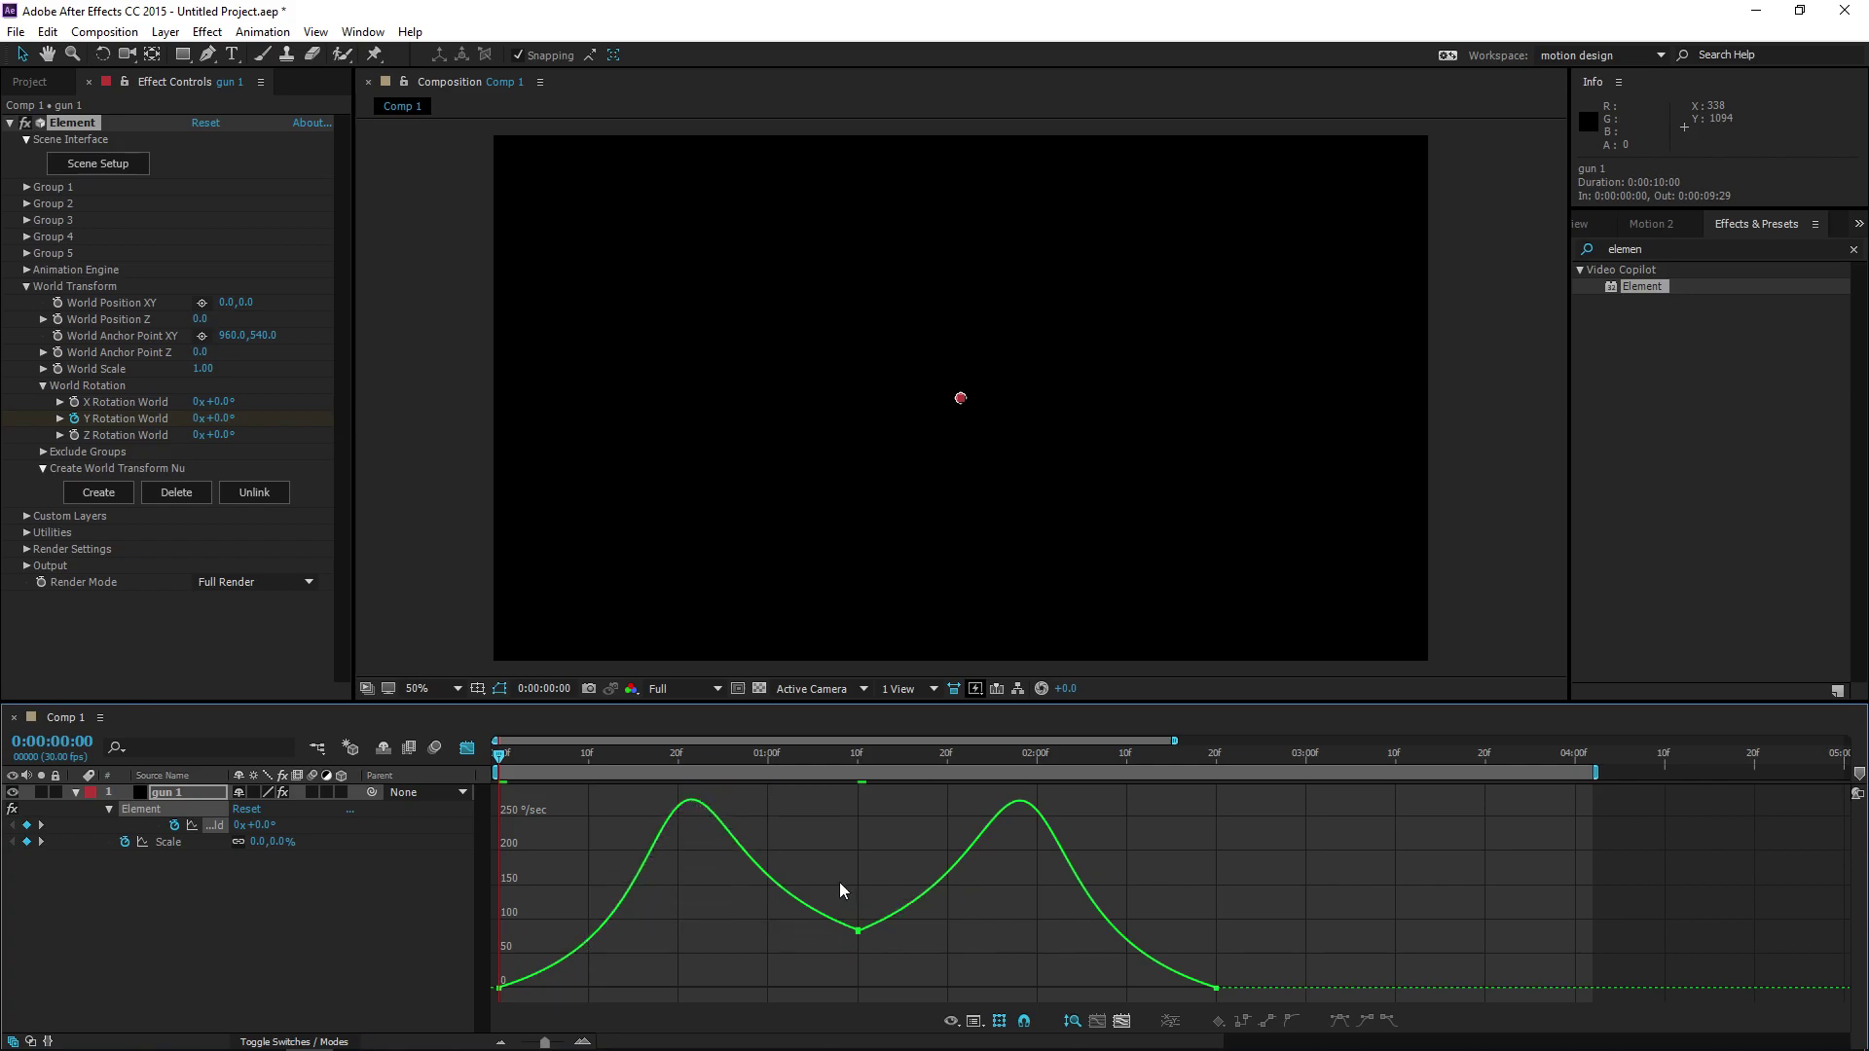
left_click_drag(803, 765, 1179, 817)
key("Home")
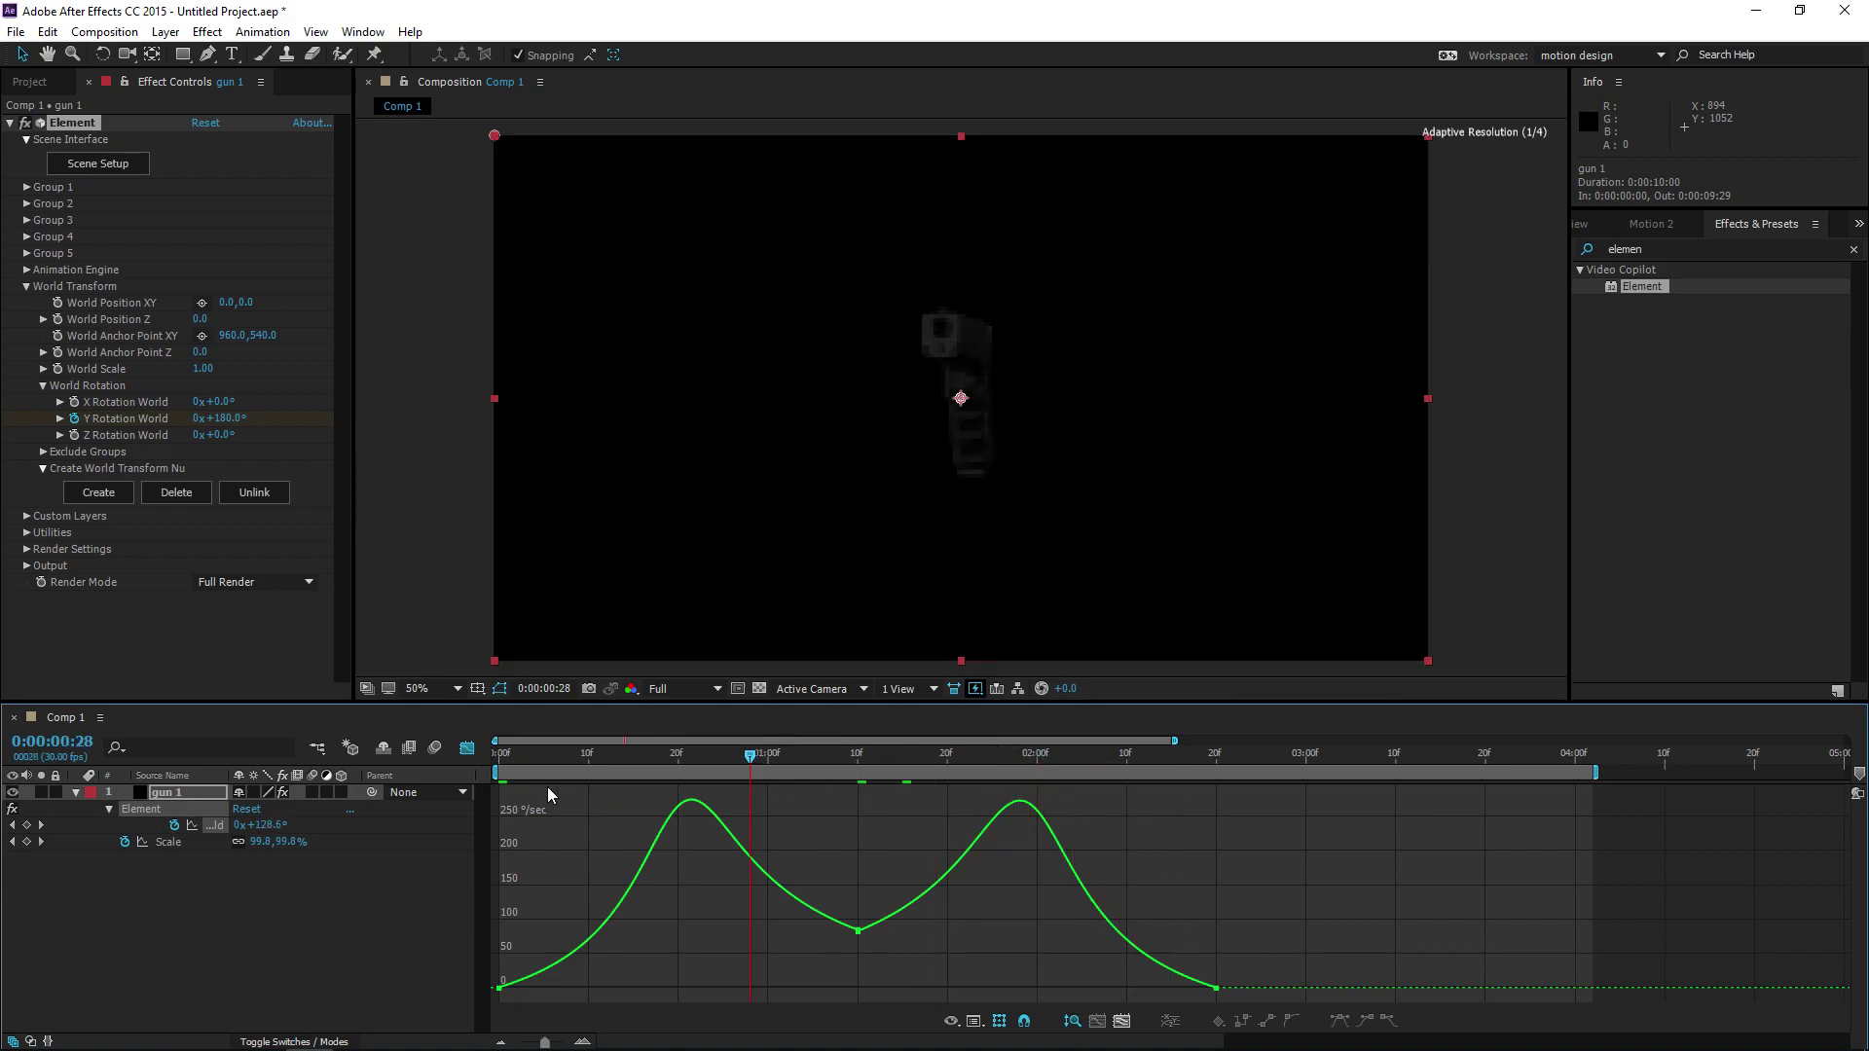
key("shift+F3")
key("space")
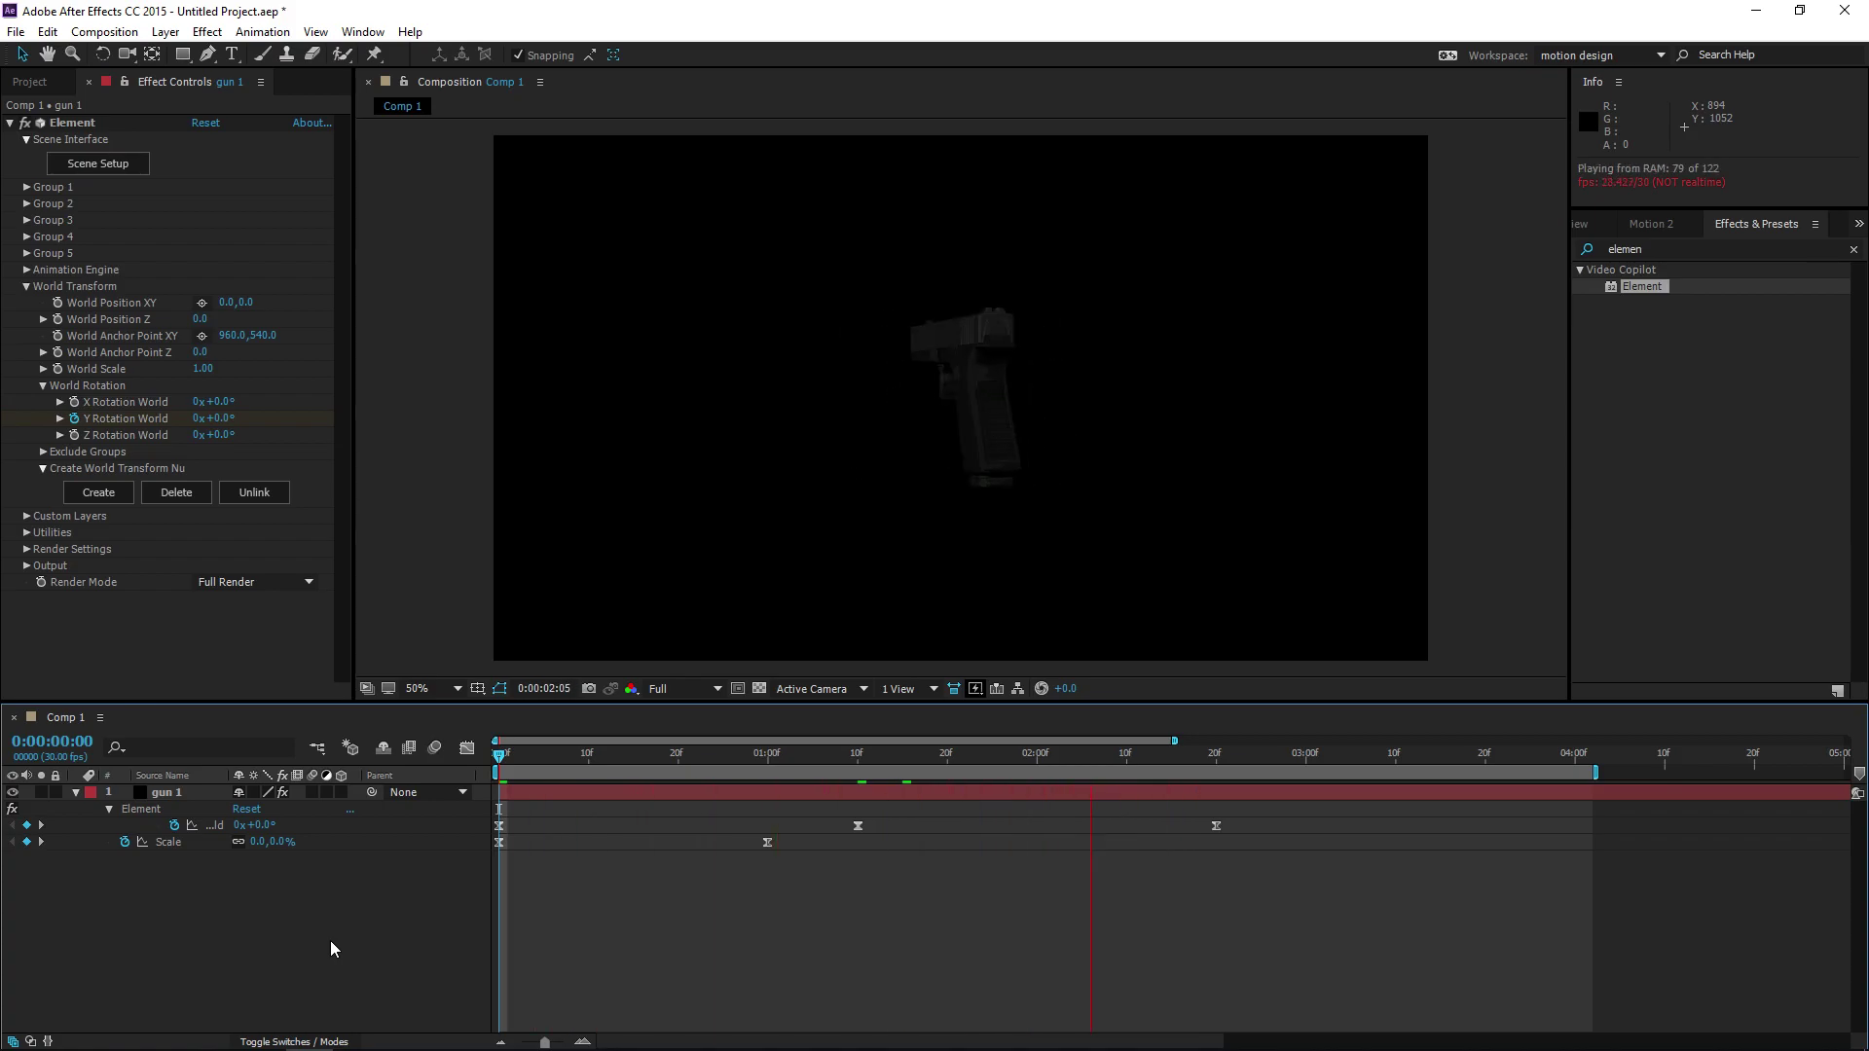
left_click(383, 749)
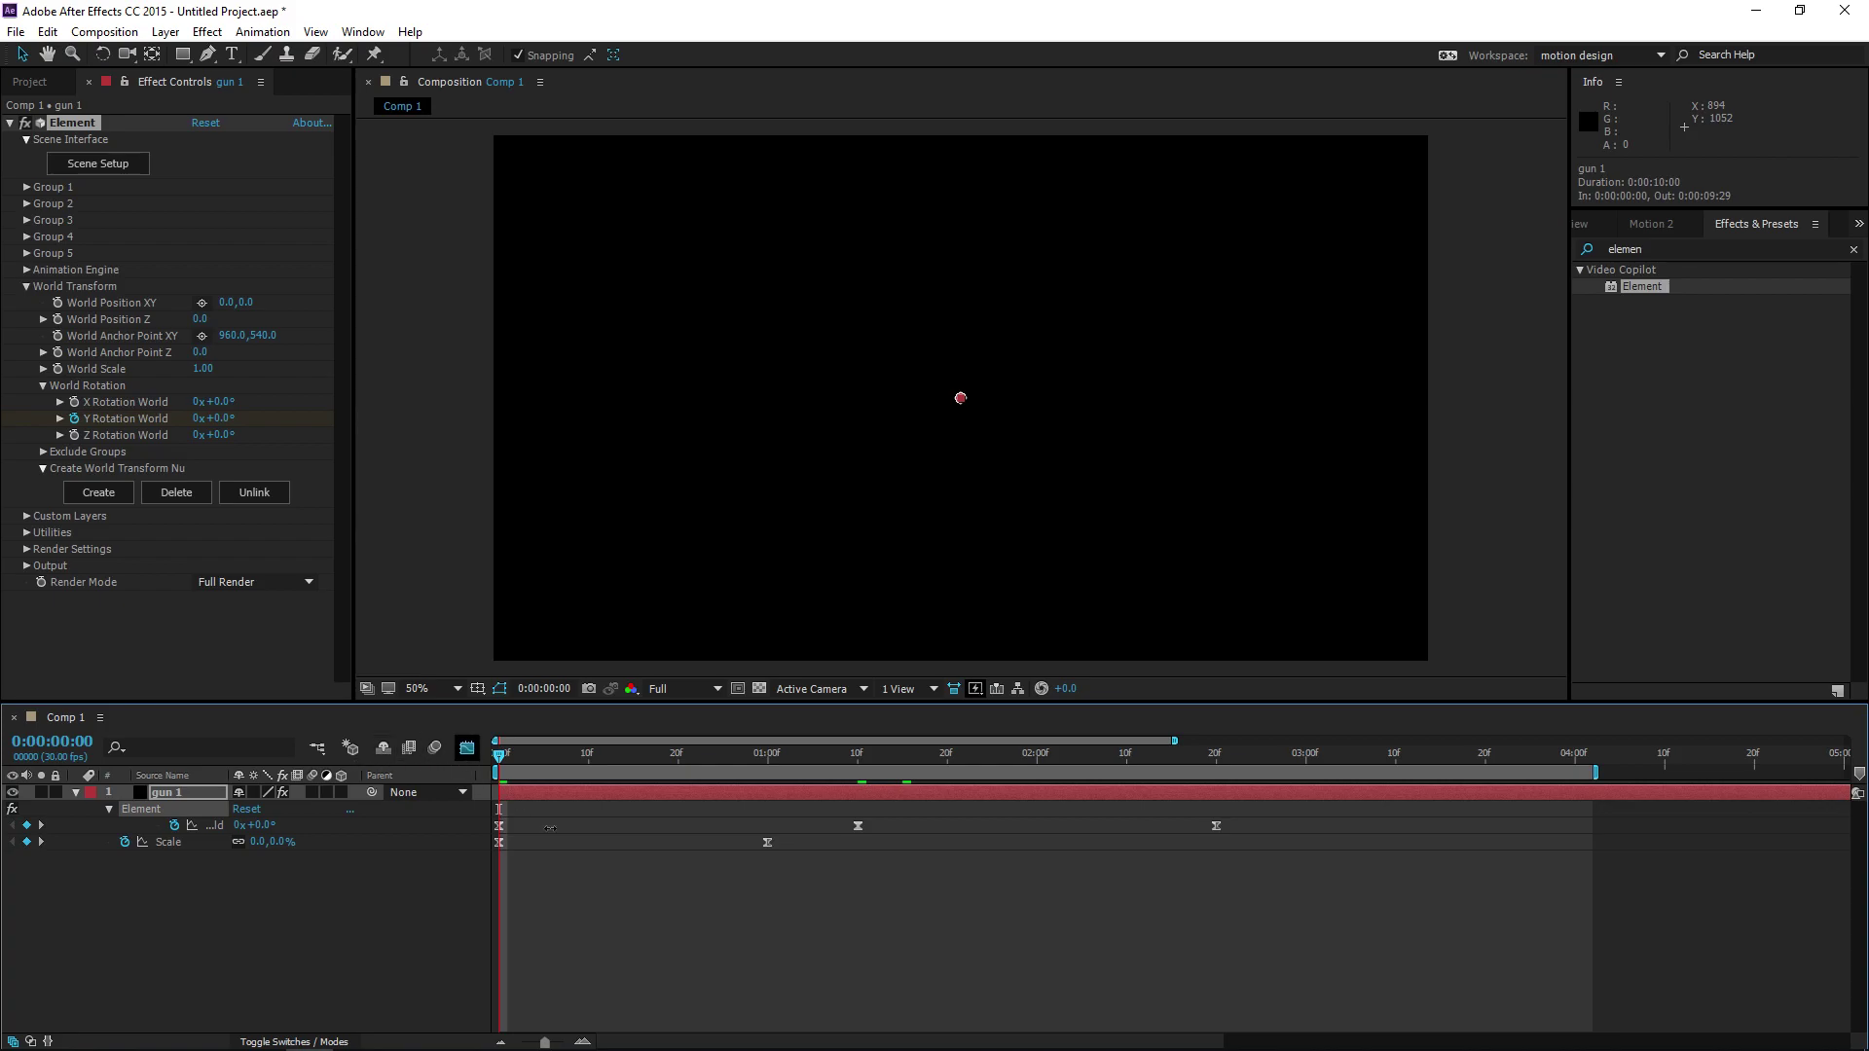
Drag the first and middle keyframes' influence handles to sharpen the spin peaks to about 385 °/sec, then preview
left_click(468, 748)
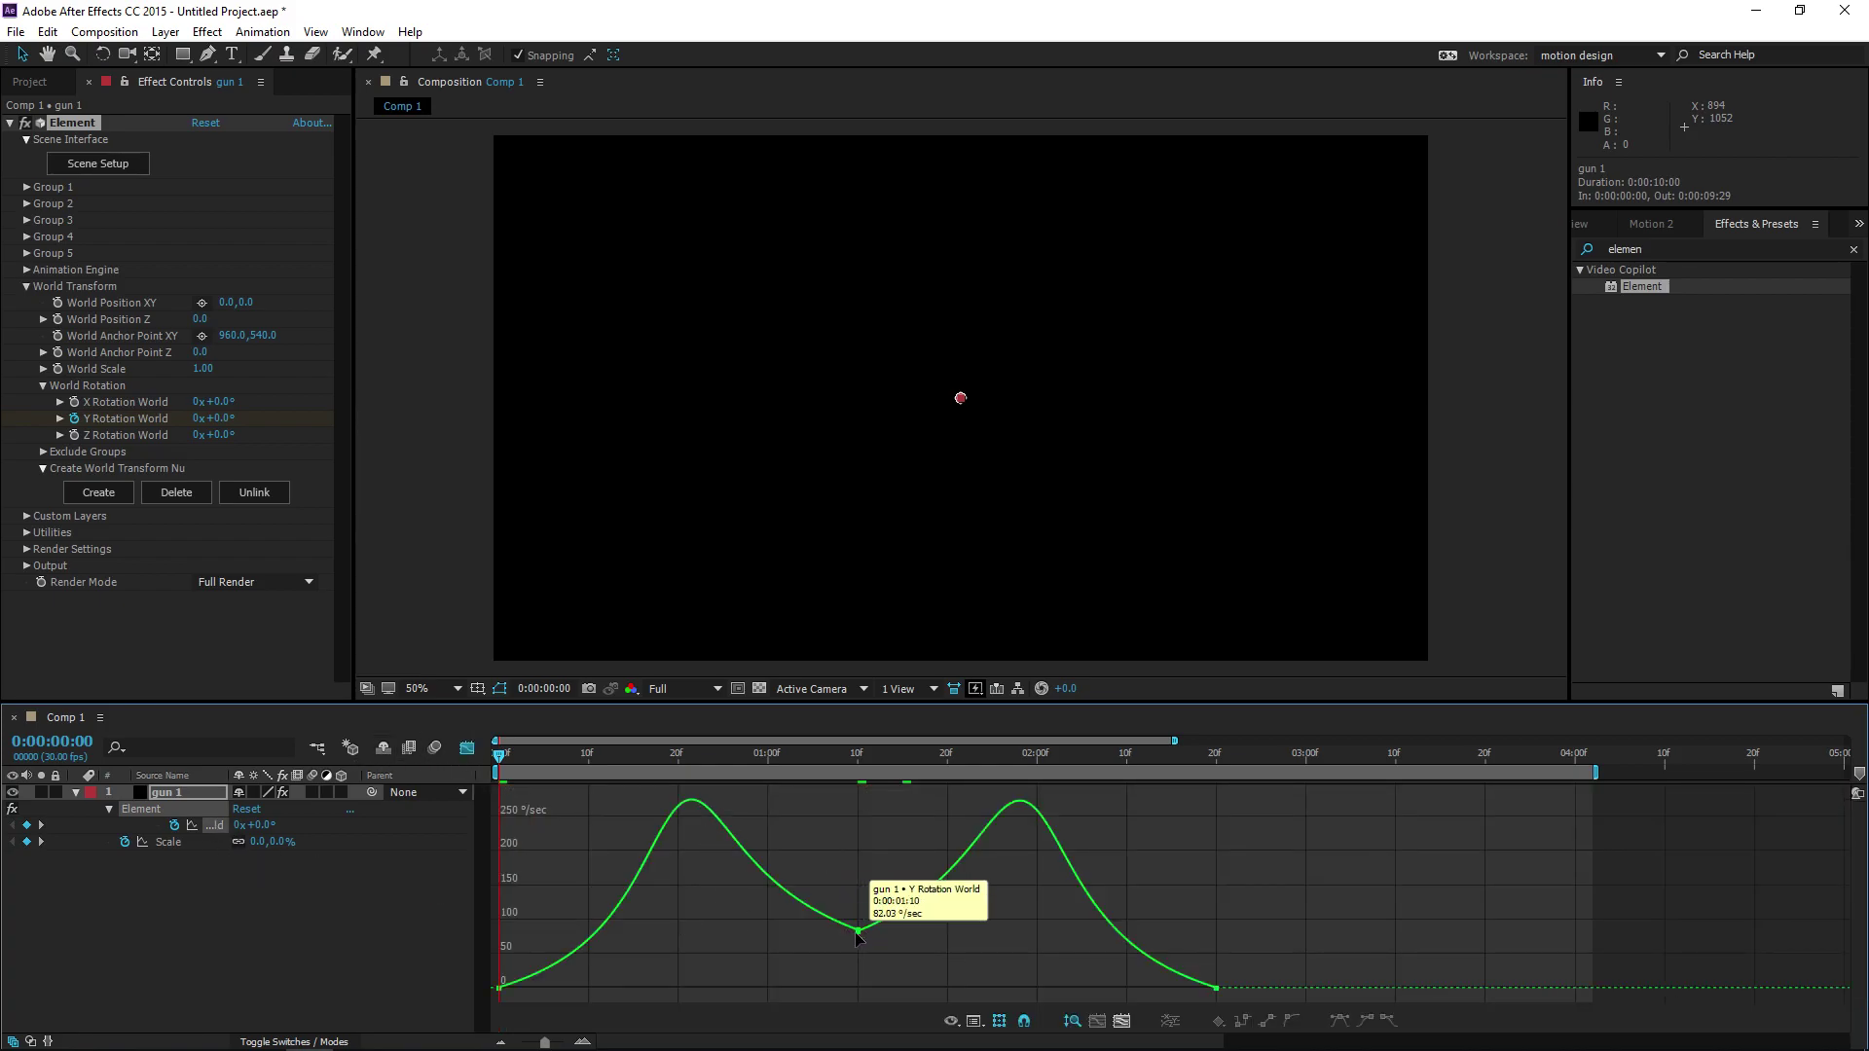
left_click(857, 932)
left_click_drag(628, 991, 644, 985)
left_click_drag(1337, 959, 1072, 988)
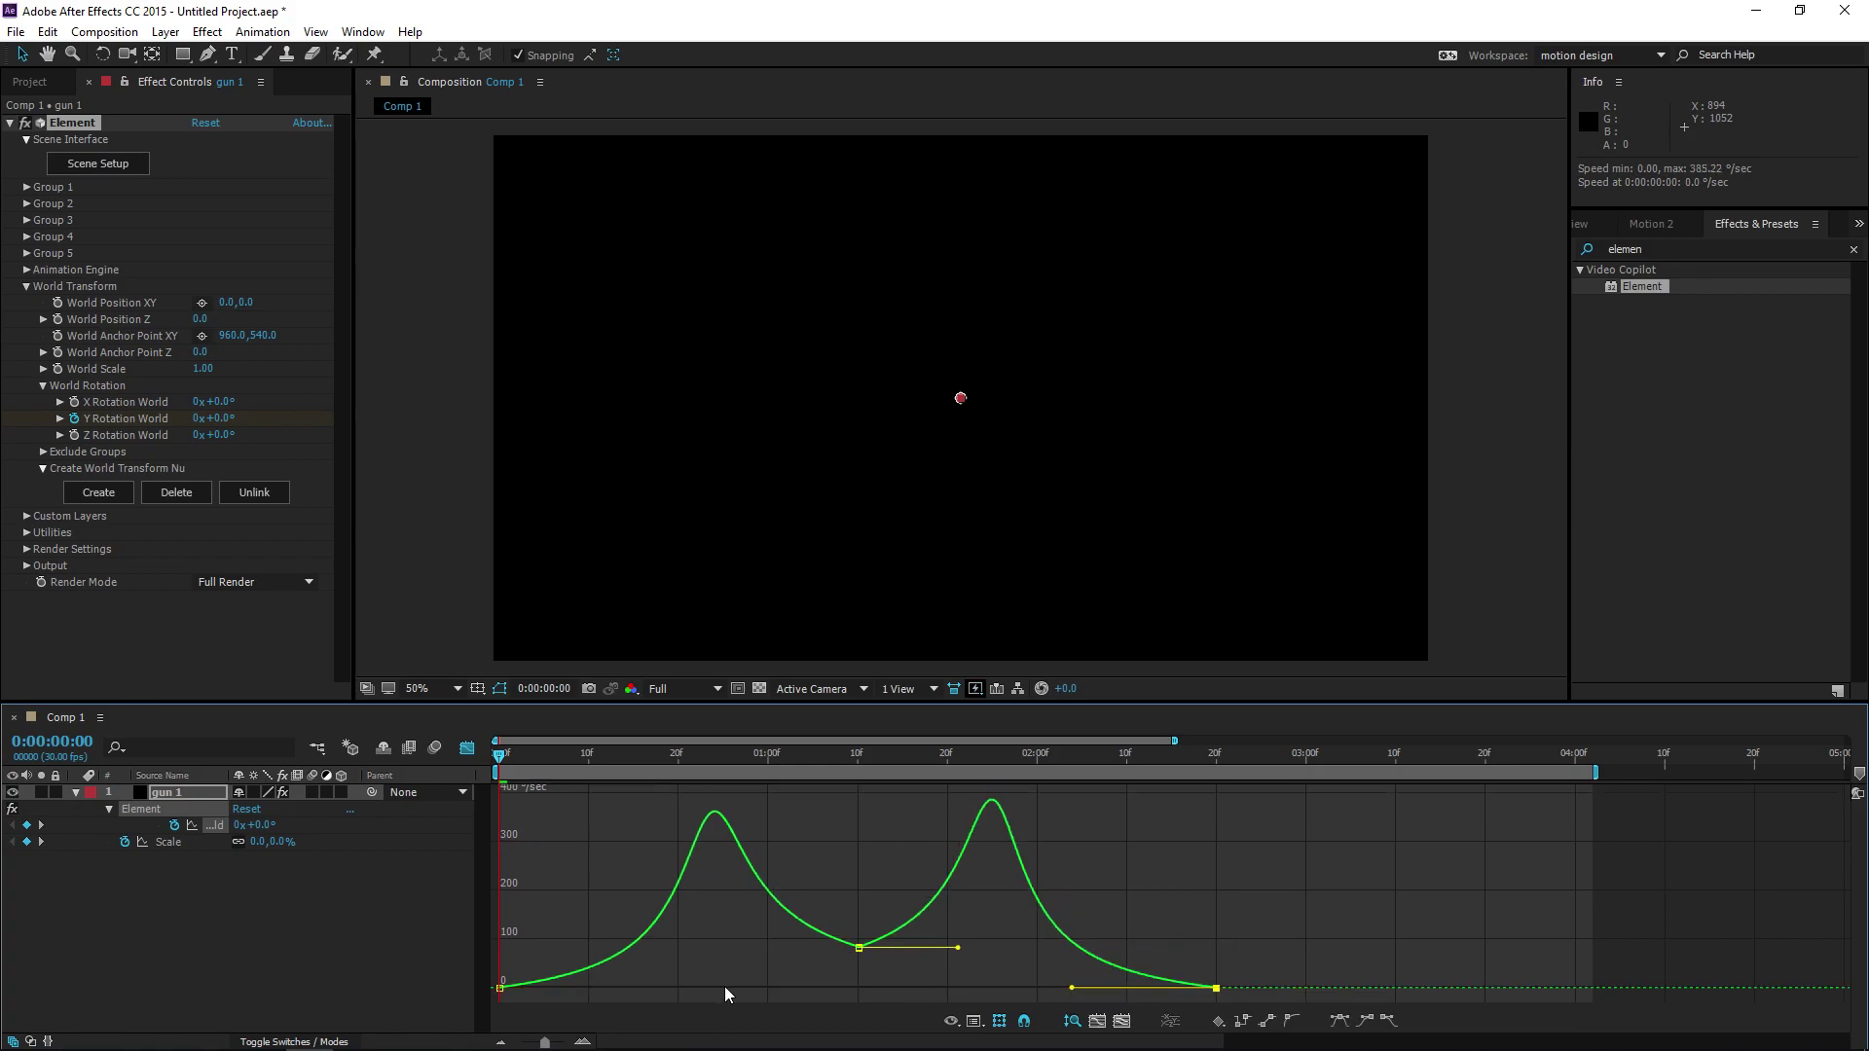
left_click(499, 988)
left_click_drag(637, 987, 642, 985)
key("space")
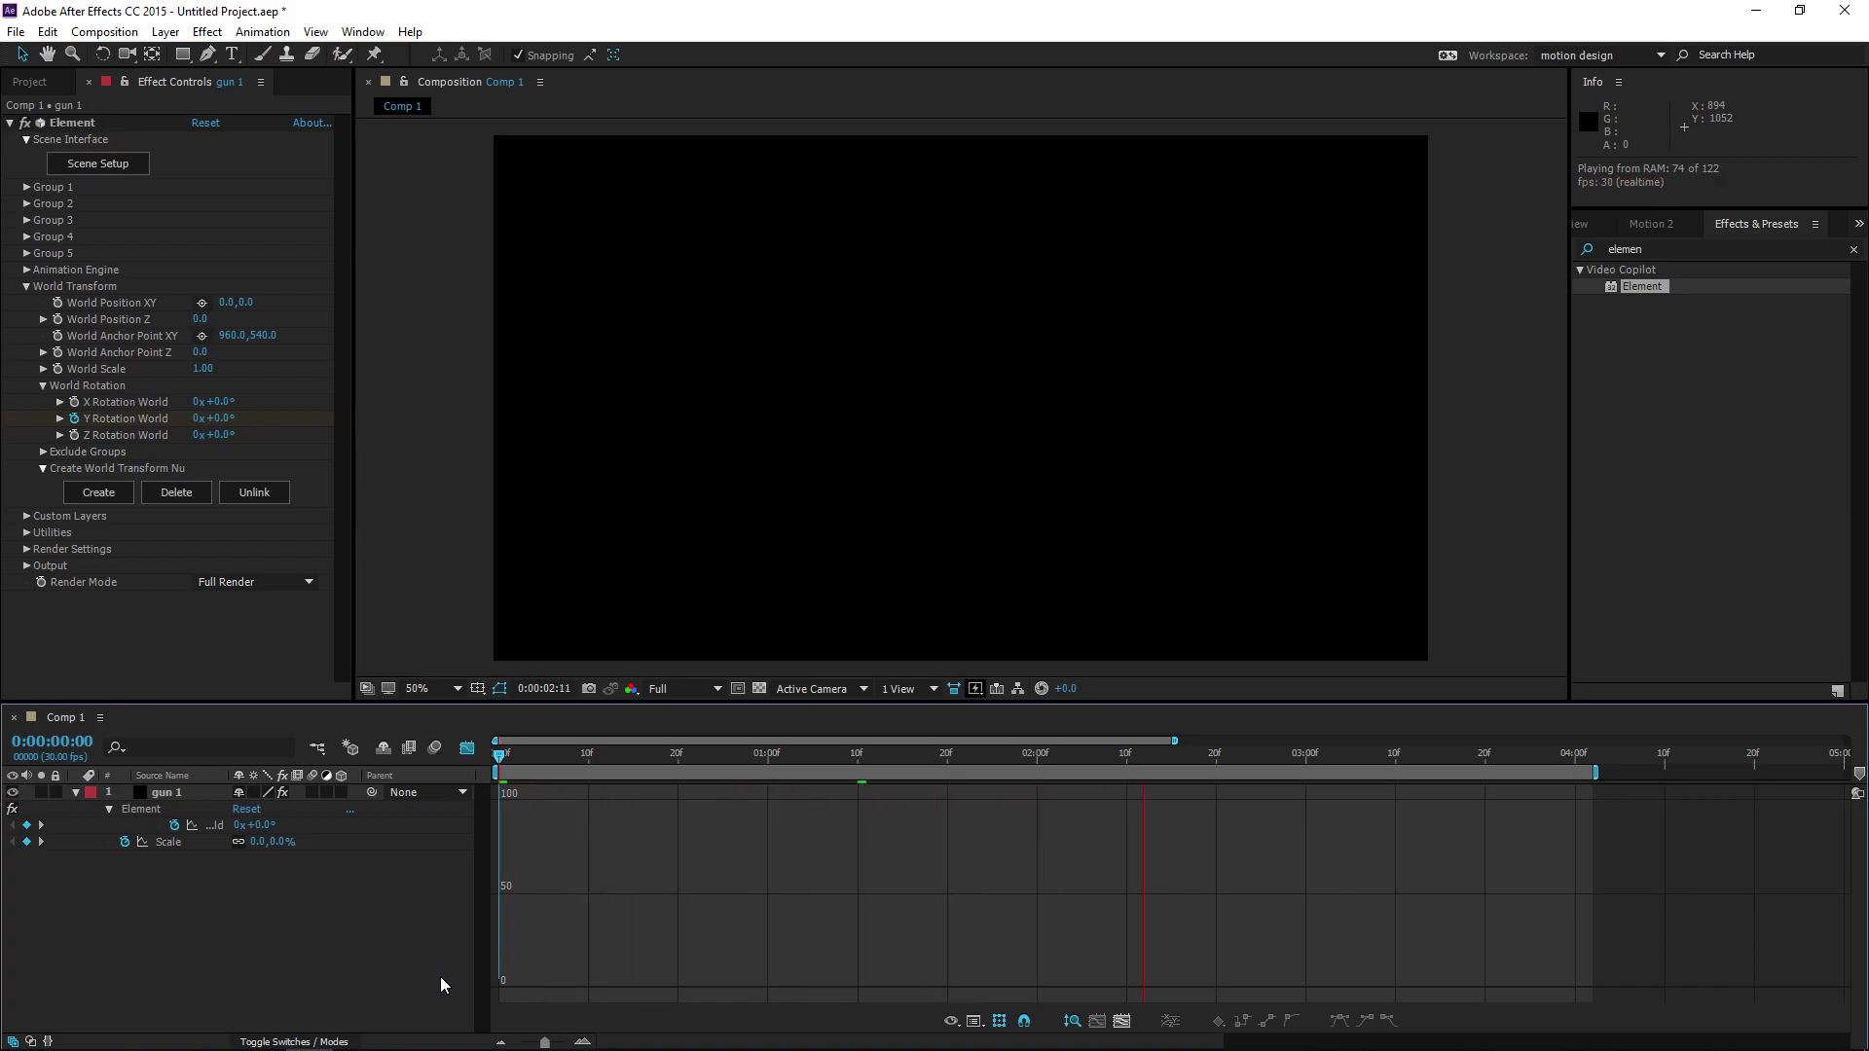
Enable keyframing on gun 1's World Position XY and Z at 0:00:01:25
left_click(467, 747)
left_click(856, 785)
left_click_drag(856, 785, 991, 775)
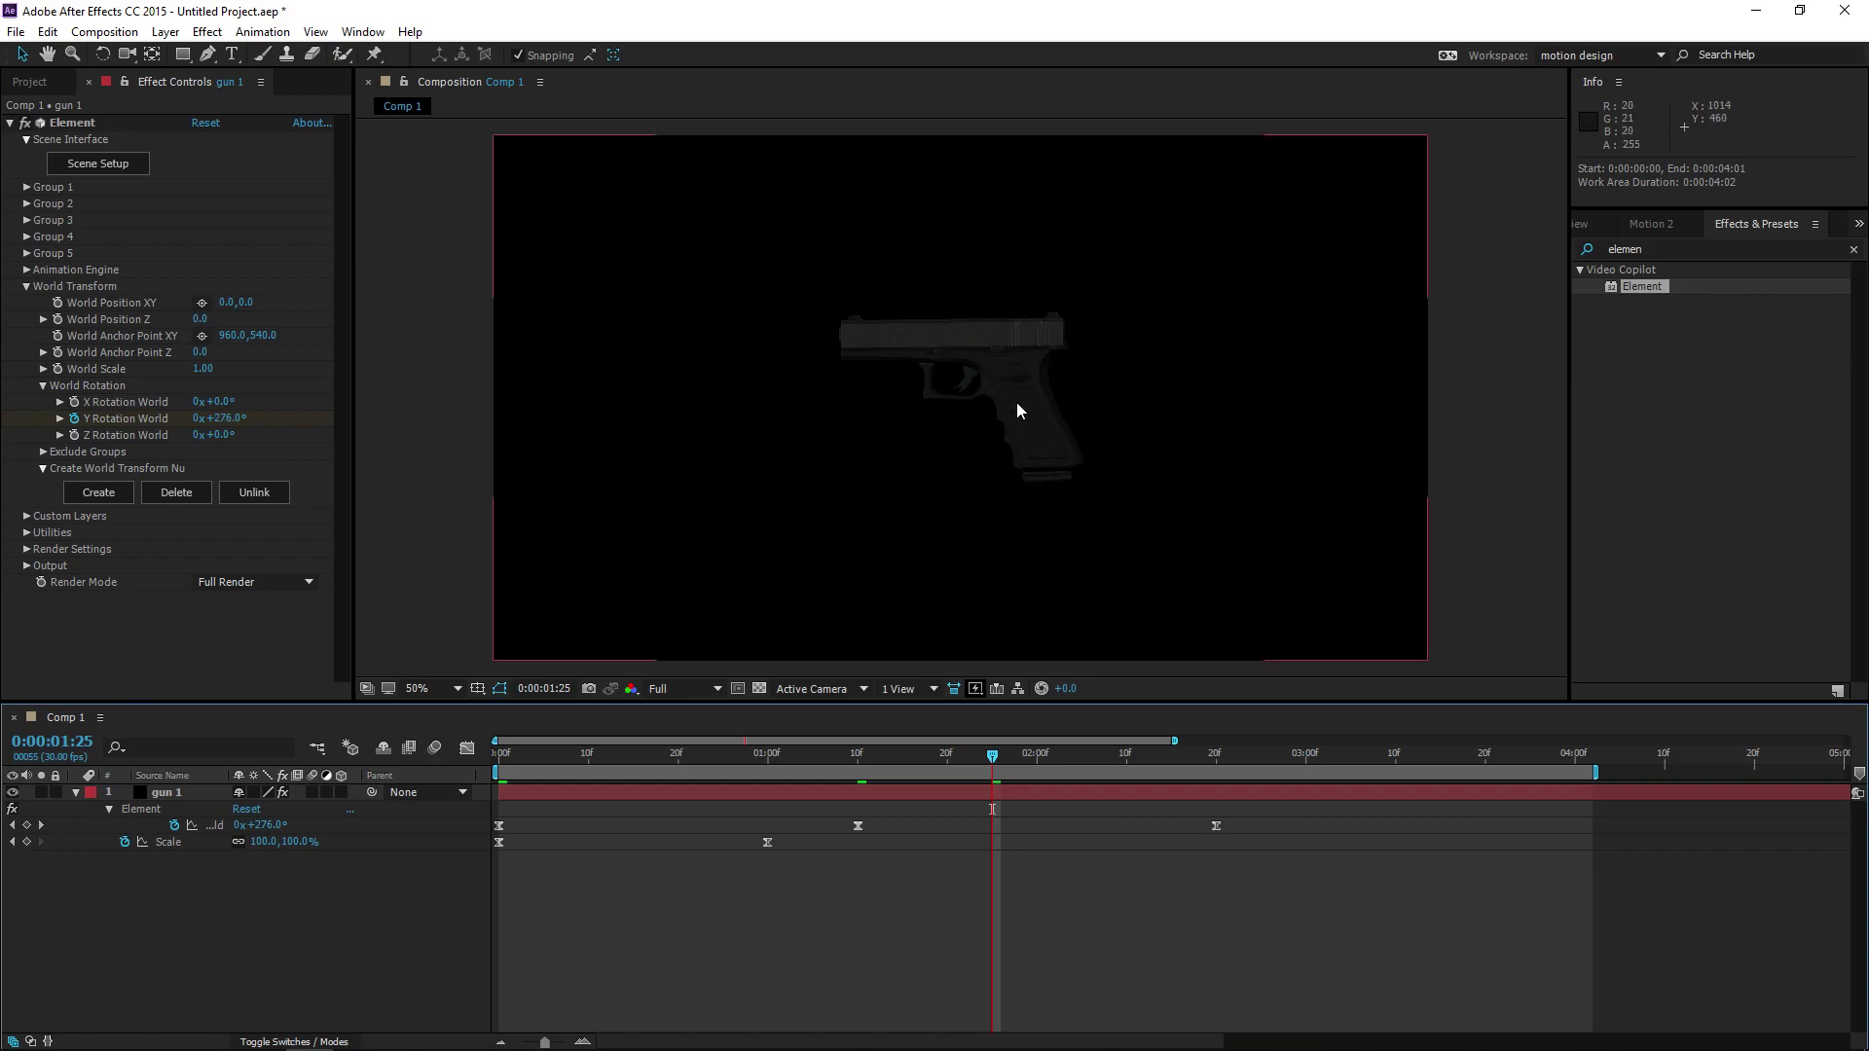
scroll(984, 366, "up", 4)
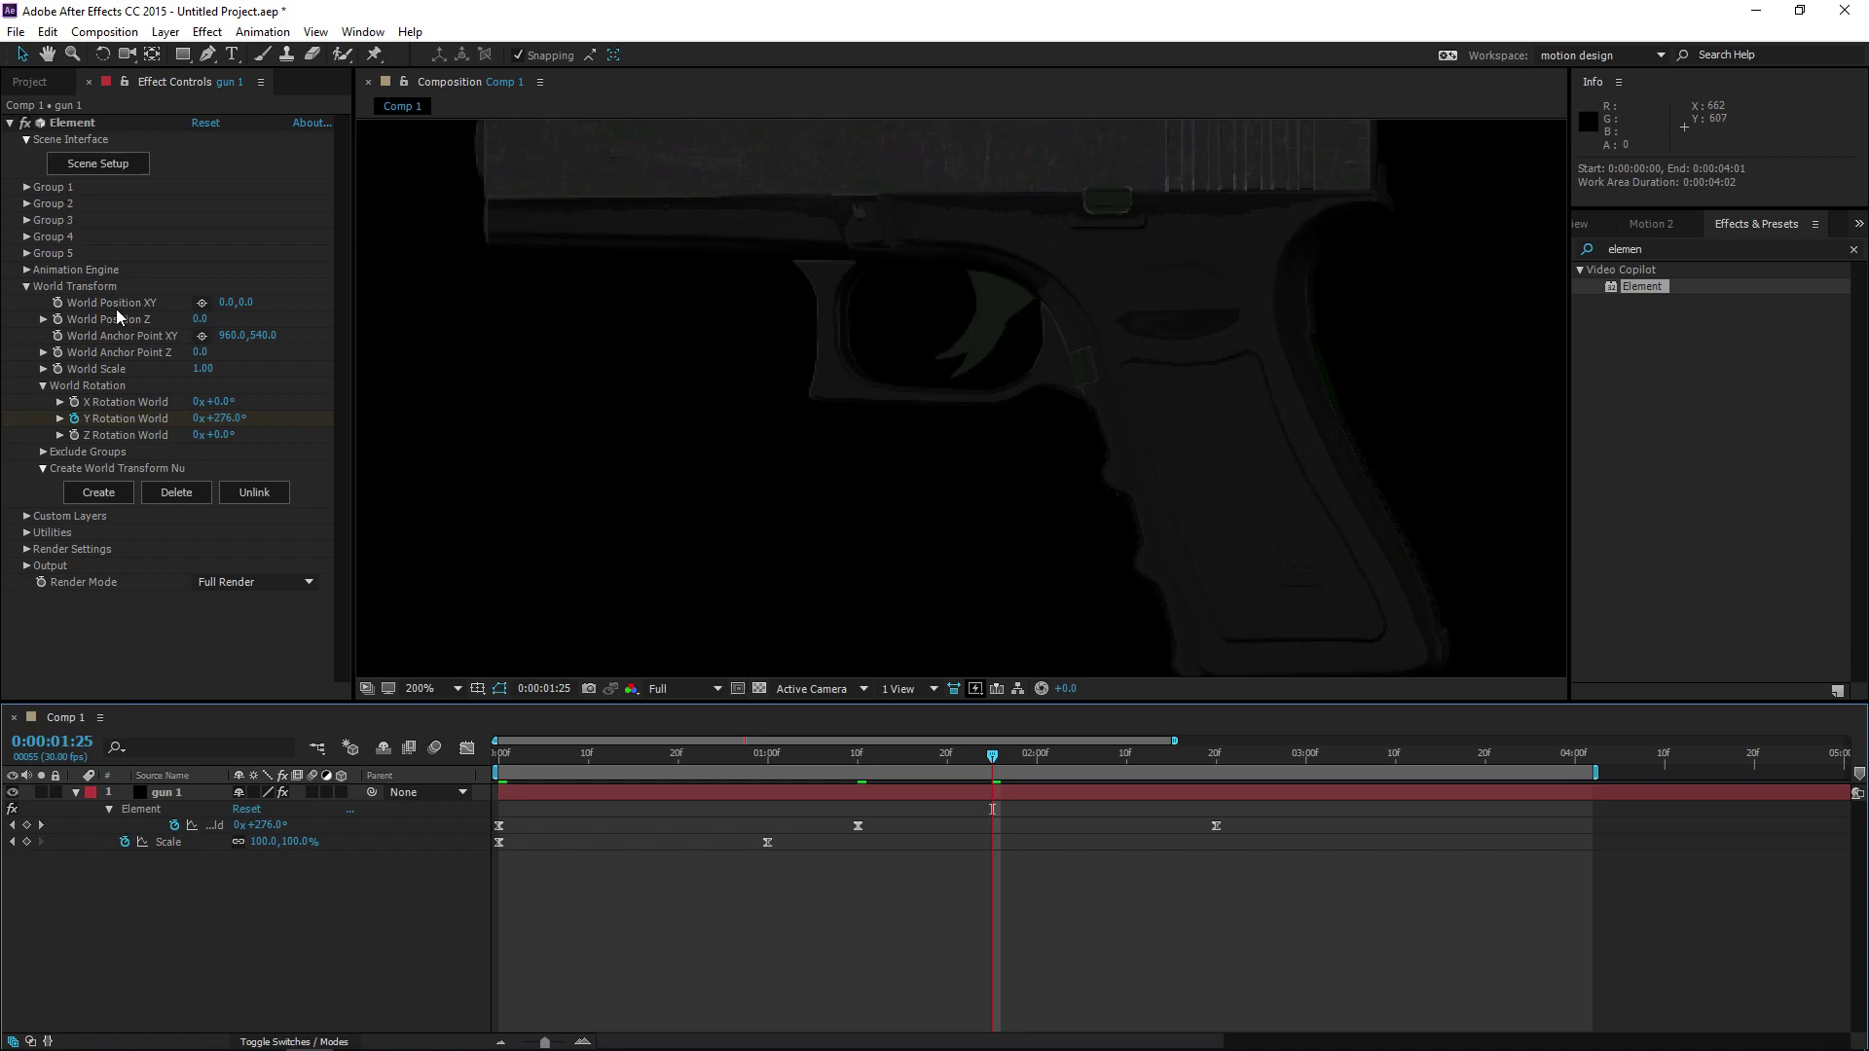
left_click(51, 321)
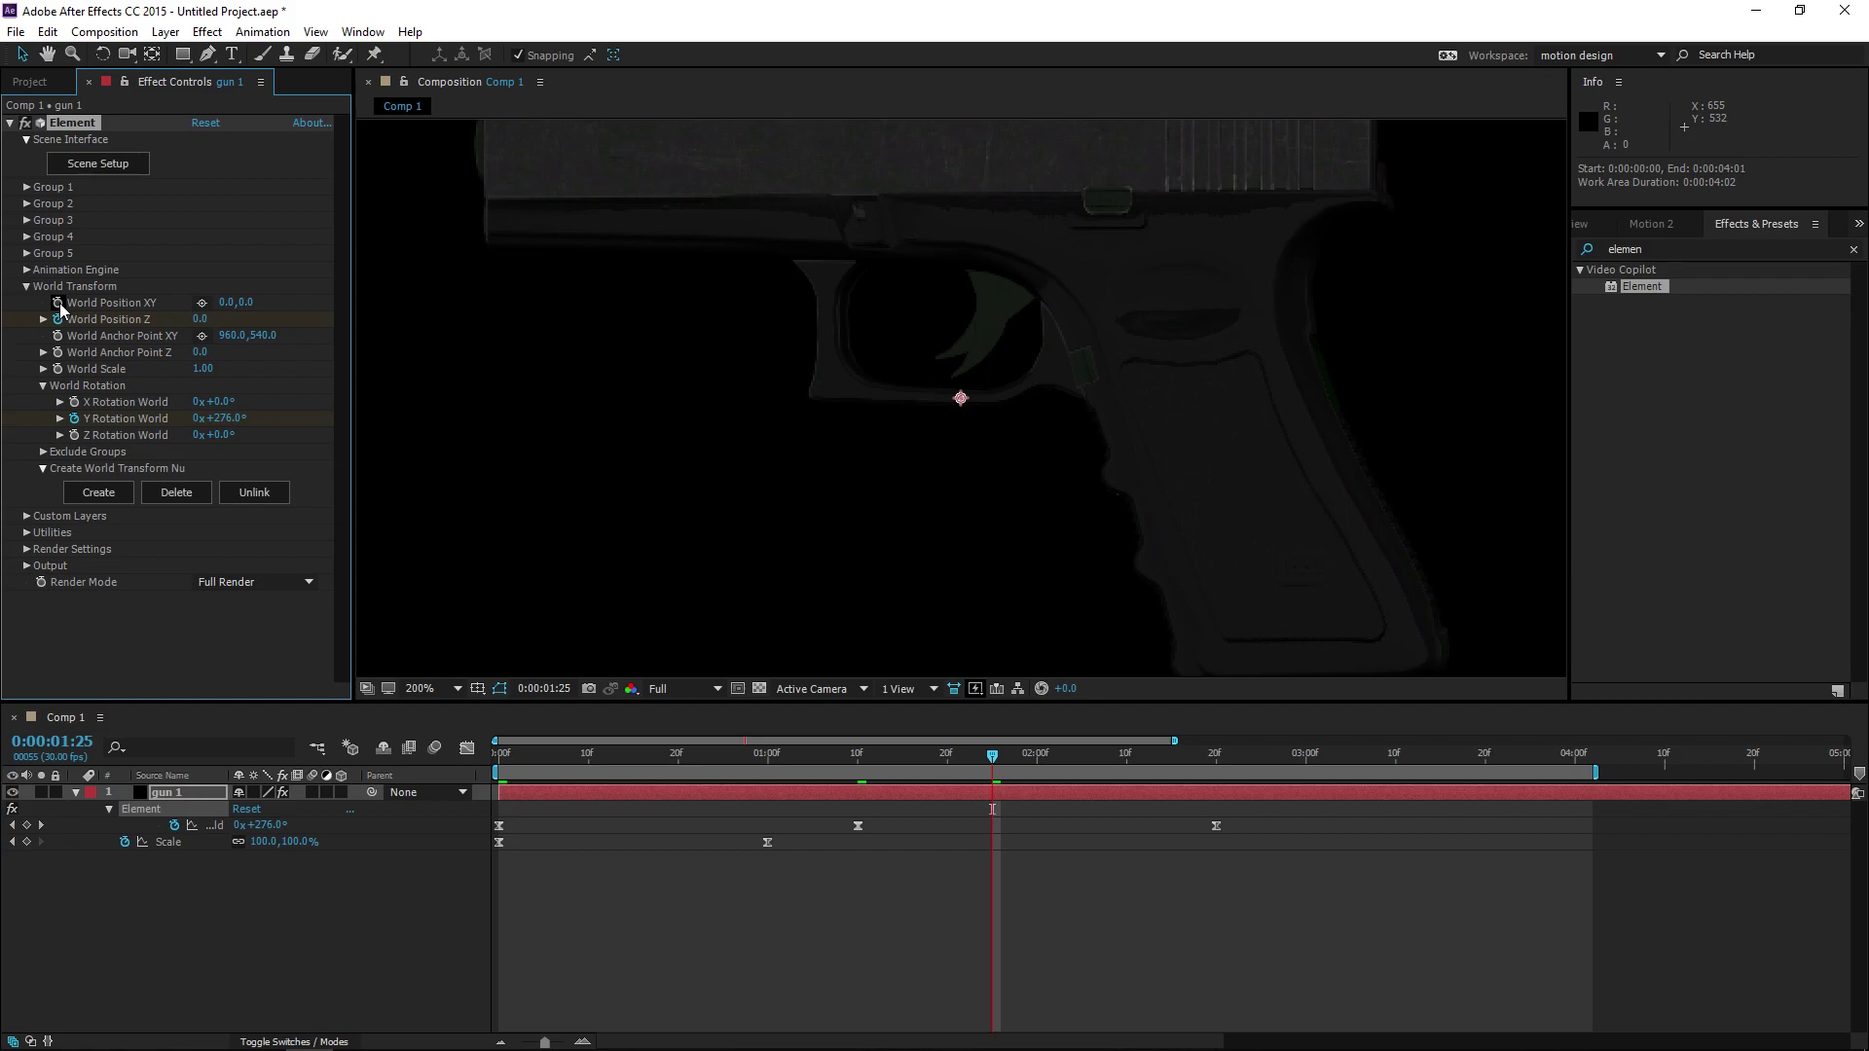
Add World Position XY and Z keyframes at 0:00:01:10, undoing a stray rotation keyframe removal
left_click(857, 754)
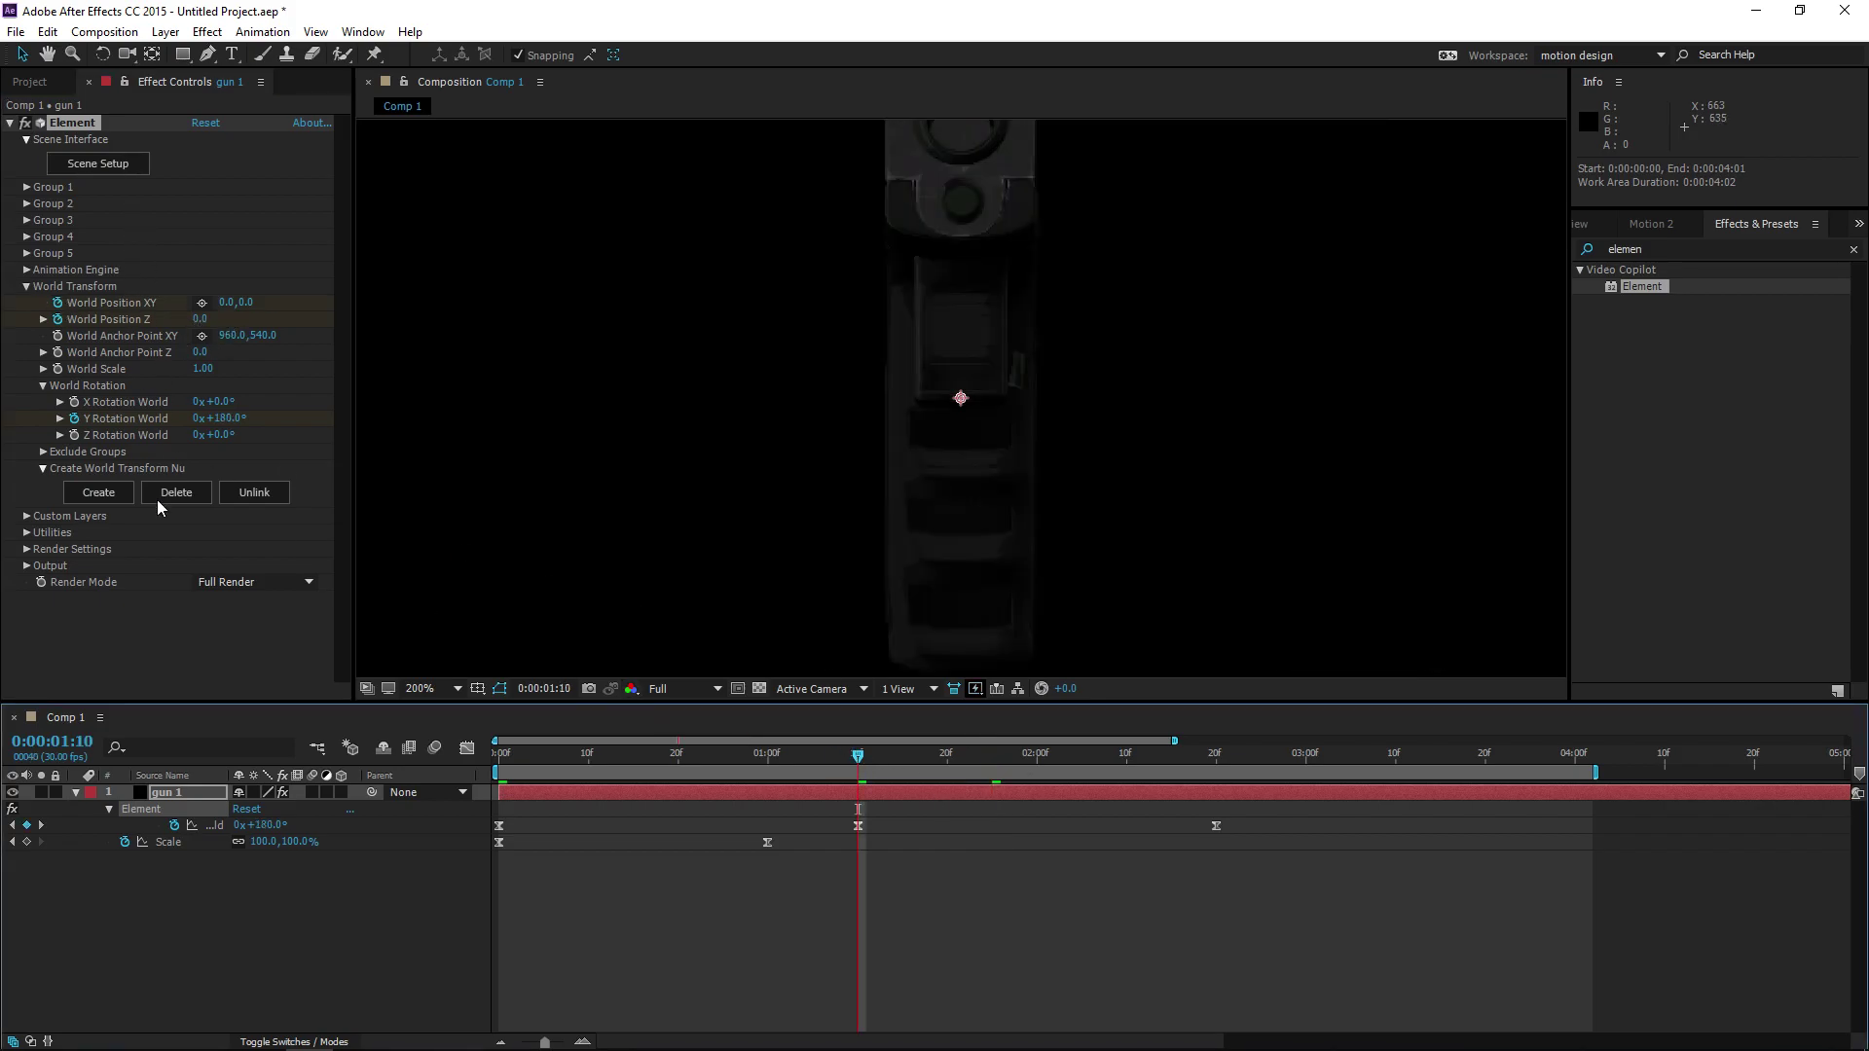
left_click(184, 790)
key("u")
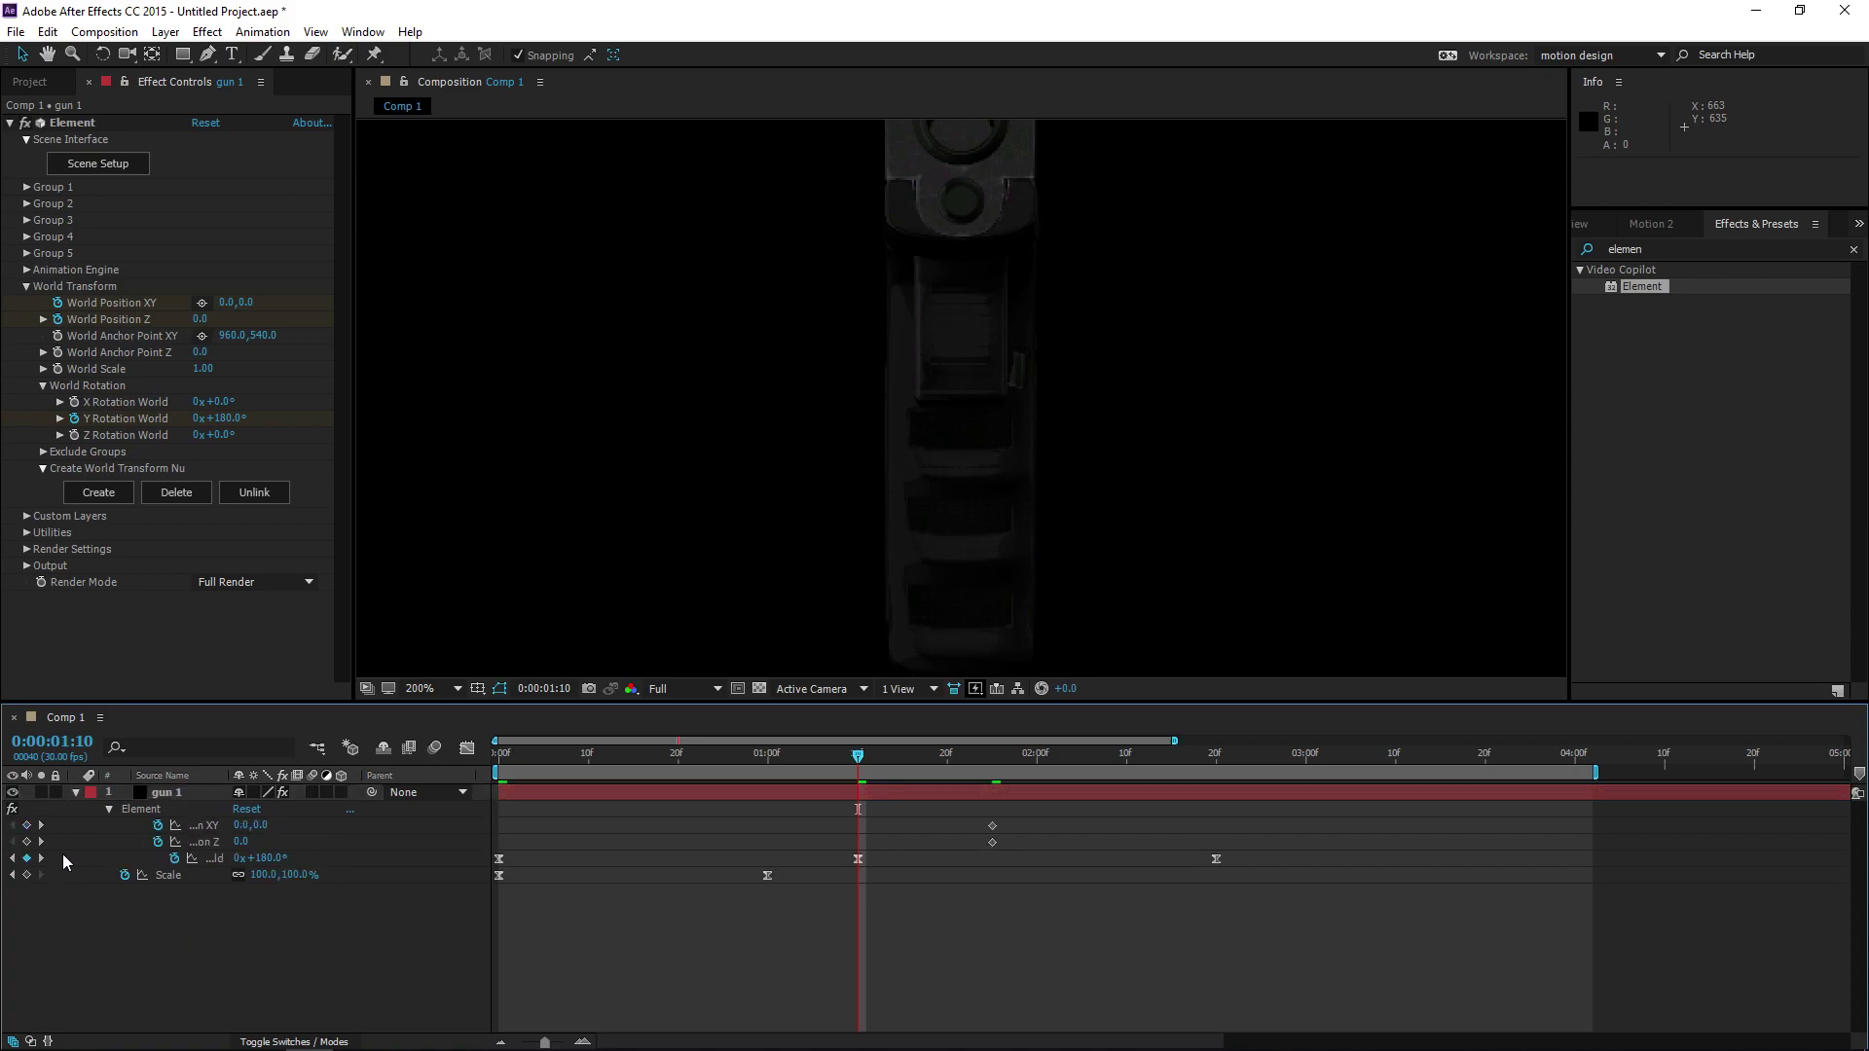
left_click(26, 842)
left_click(26, 857)
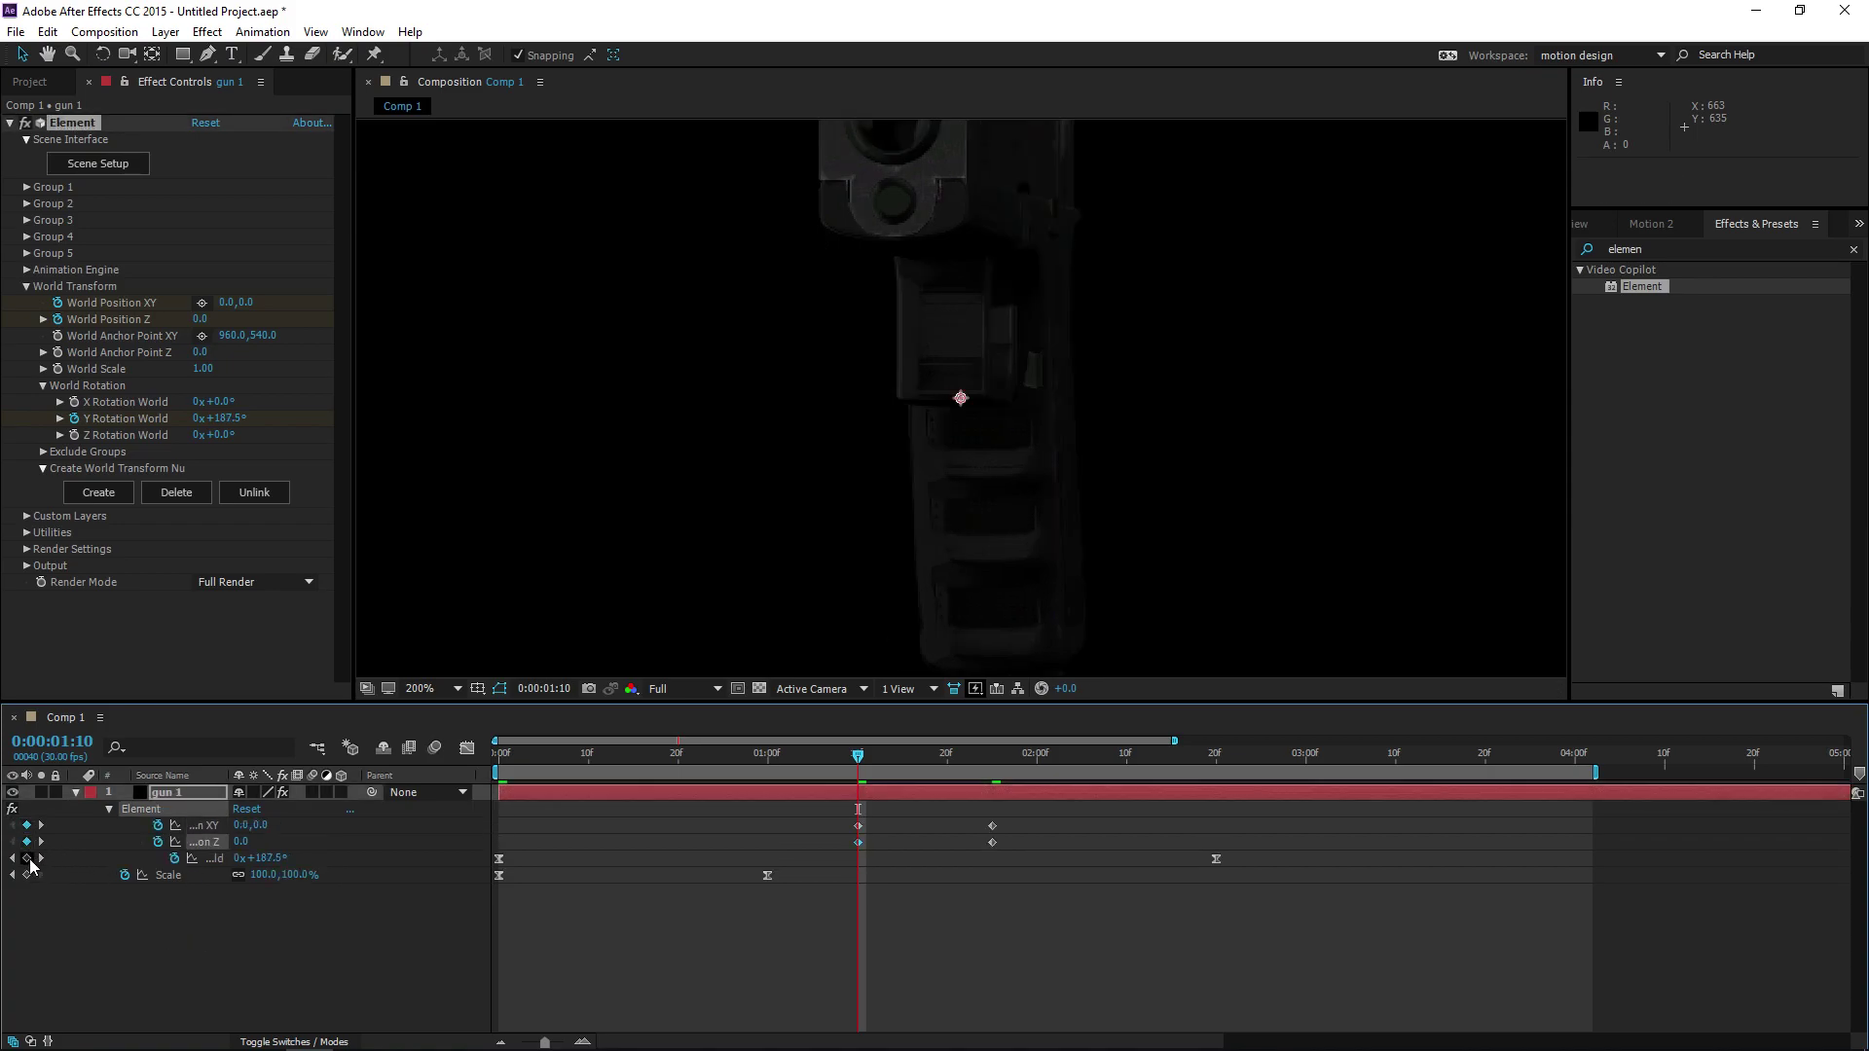
key("ctrl+z")
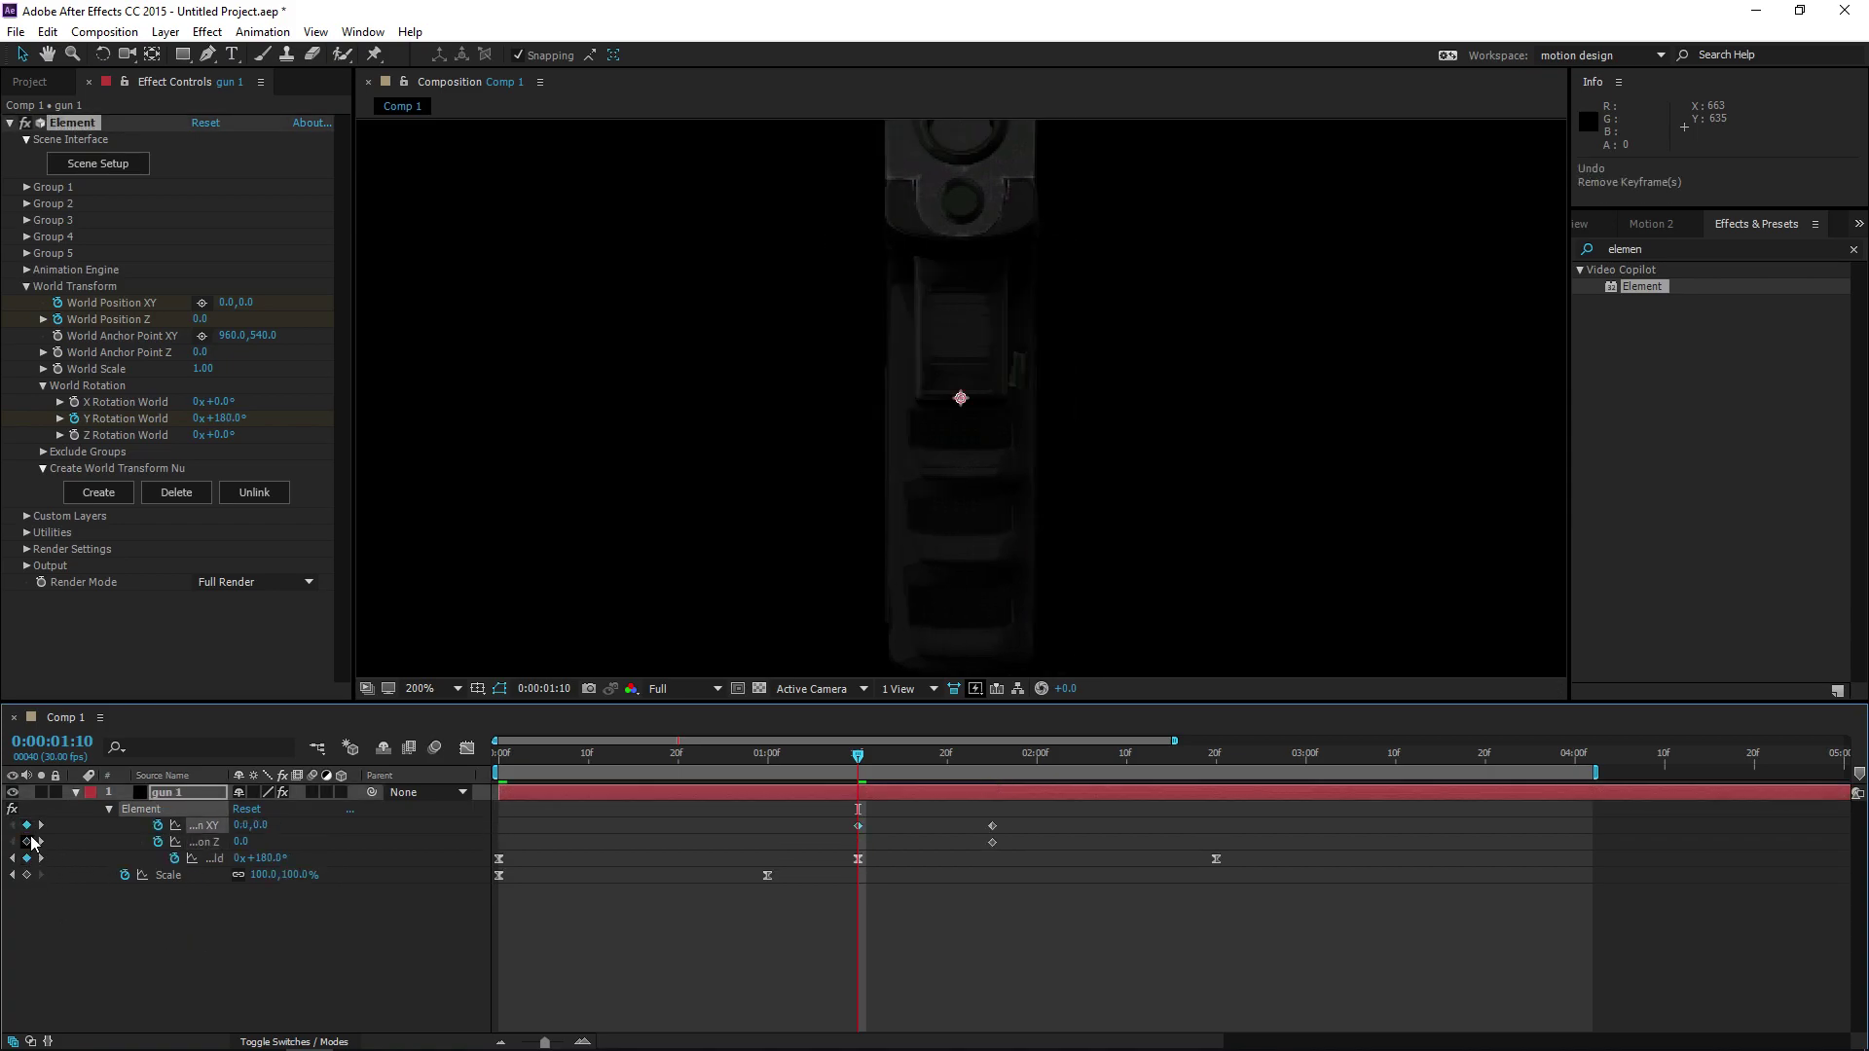
left_click(27, 842)
left_click(208, 791)
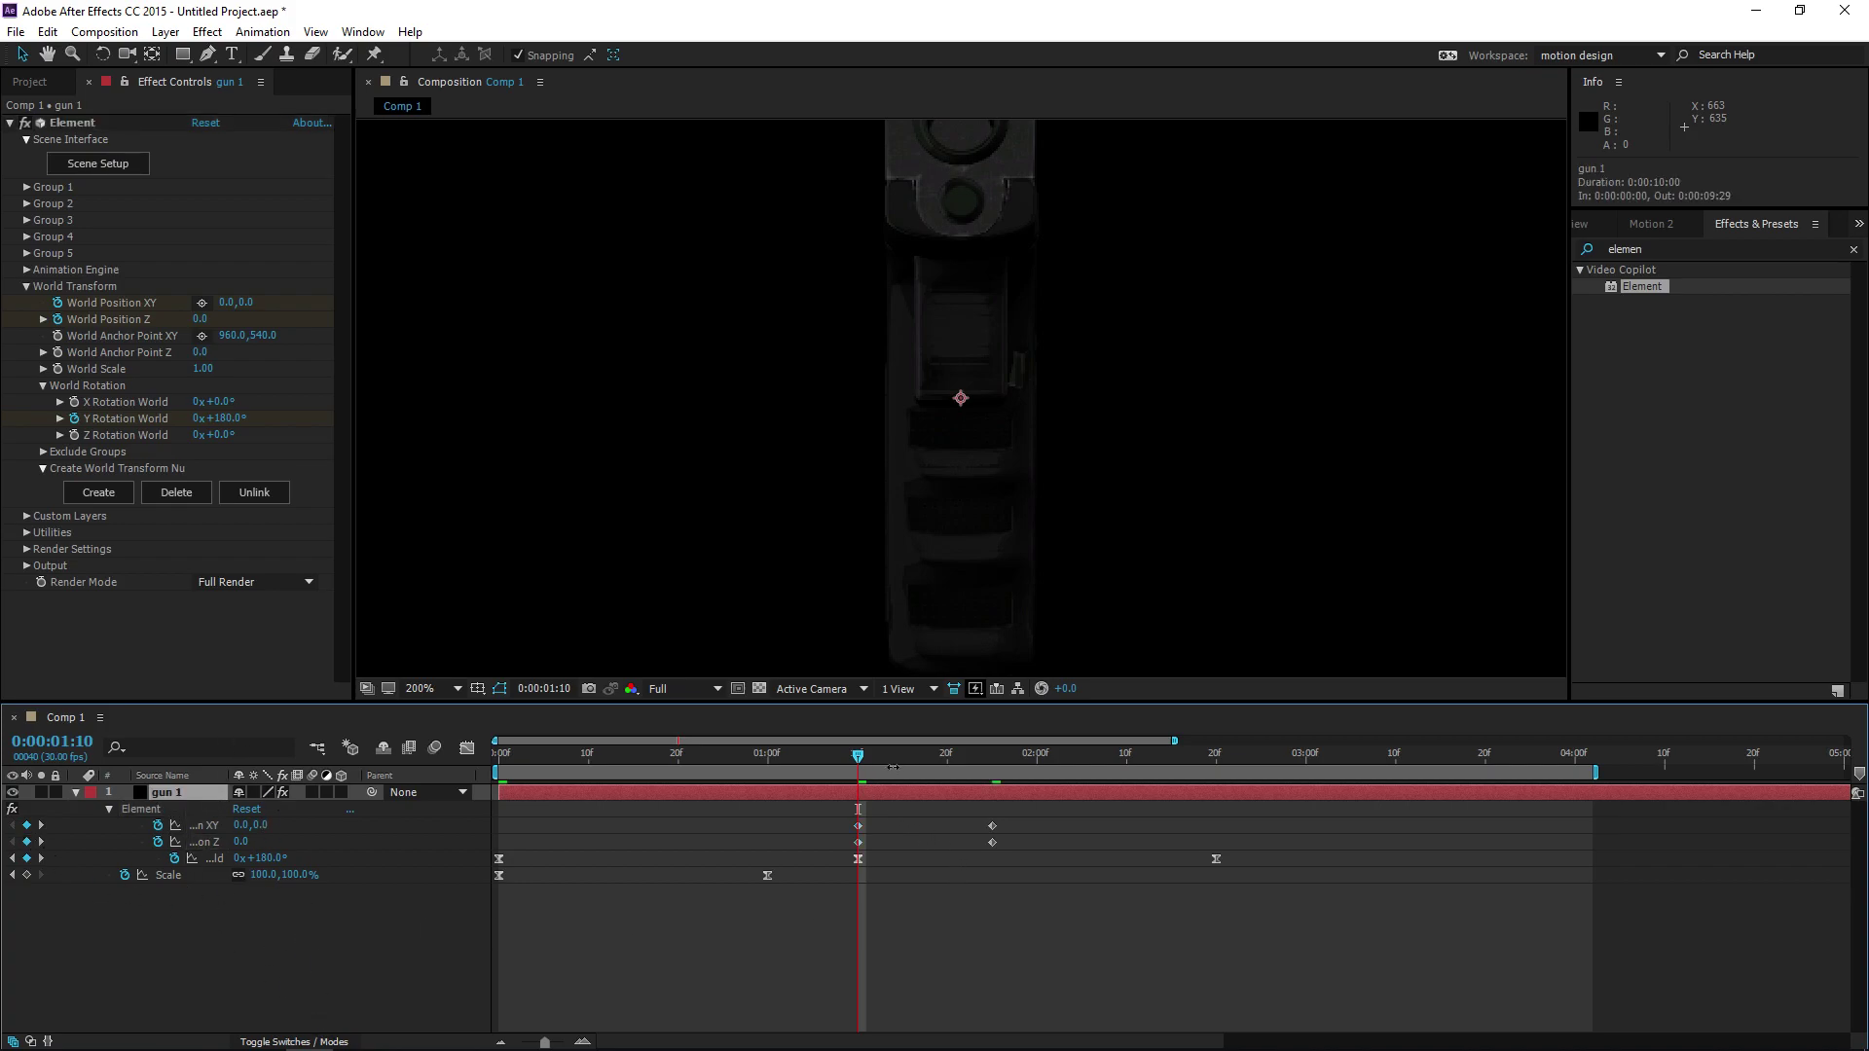
At 0:00:01:25, scrub the gun's World Position to X 26.0, Y 37.0
left_click_drag(861, 758, 997, 790)
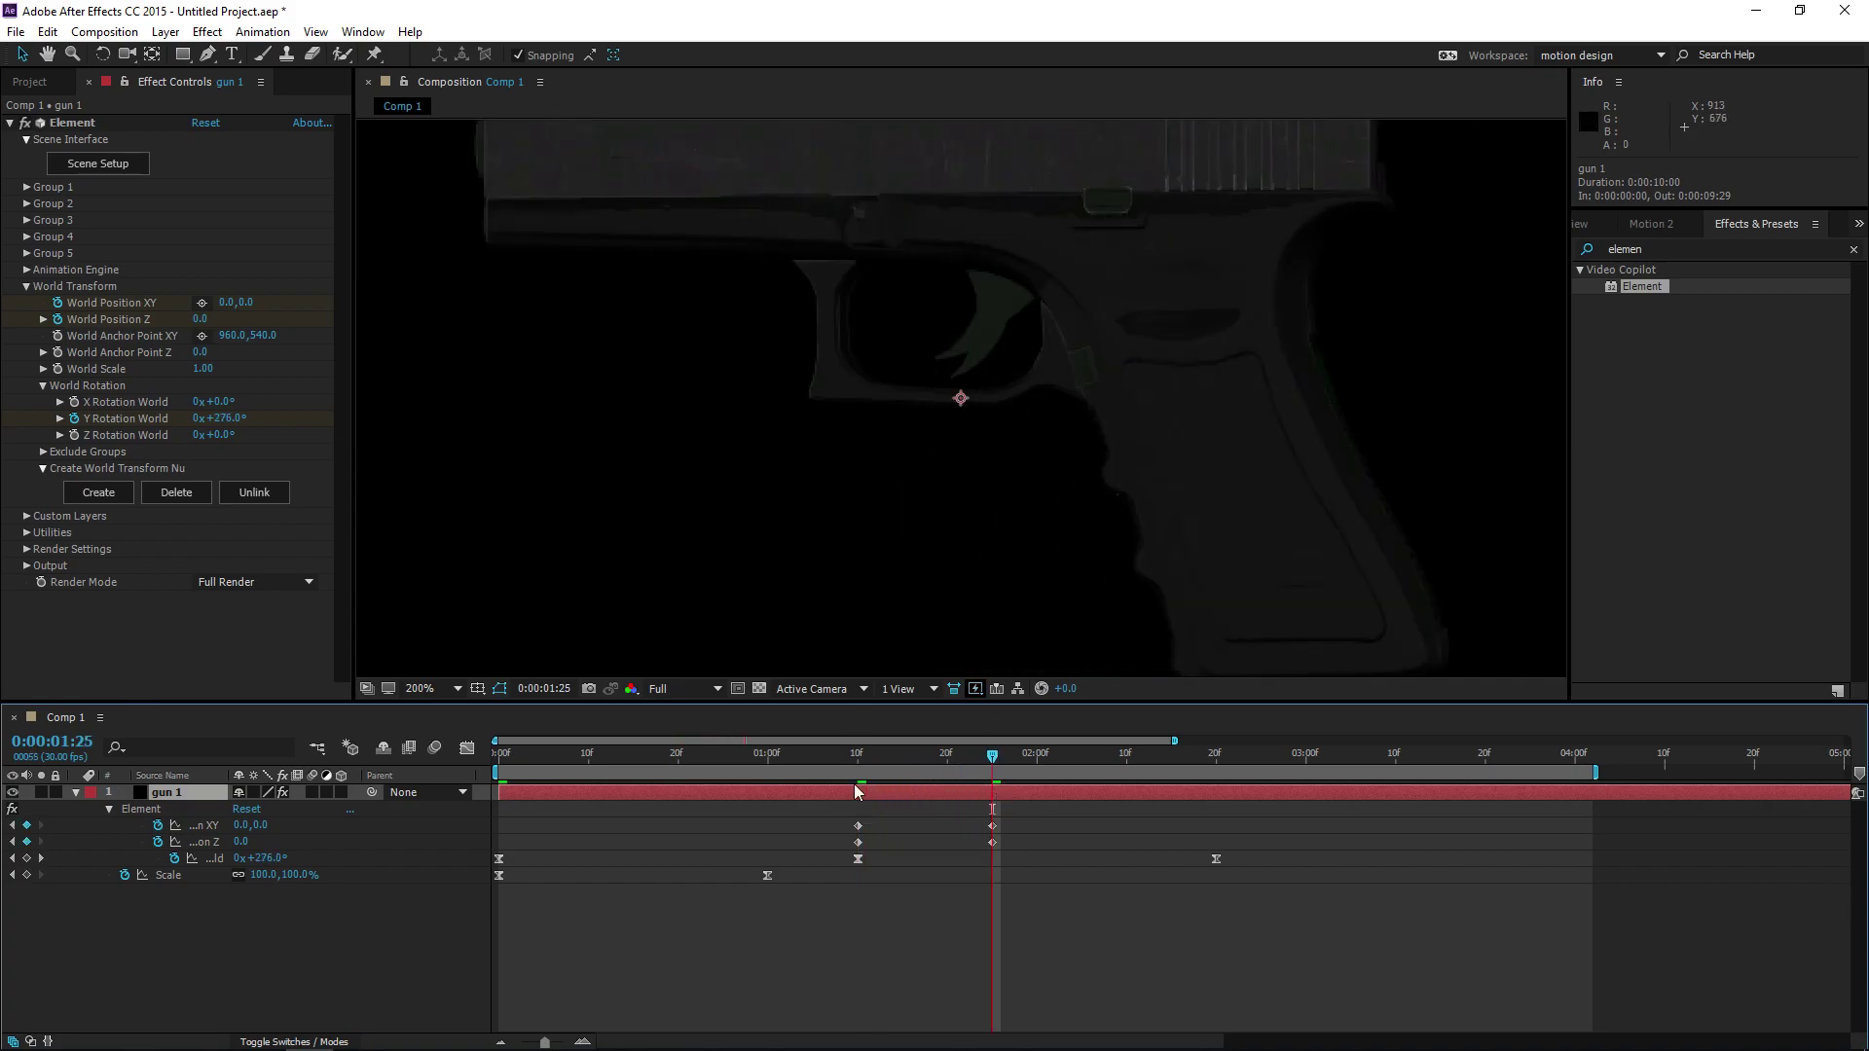
mouse_move(246, 307)
left_mouse_down()
mouse_move(280, 303)
mouse_move(236, 303)
mouse_move(262, 303)
mouse_move(248, 312)
left_mouse_up()
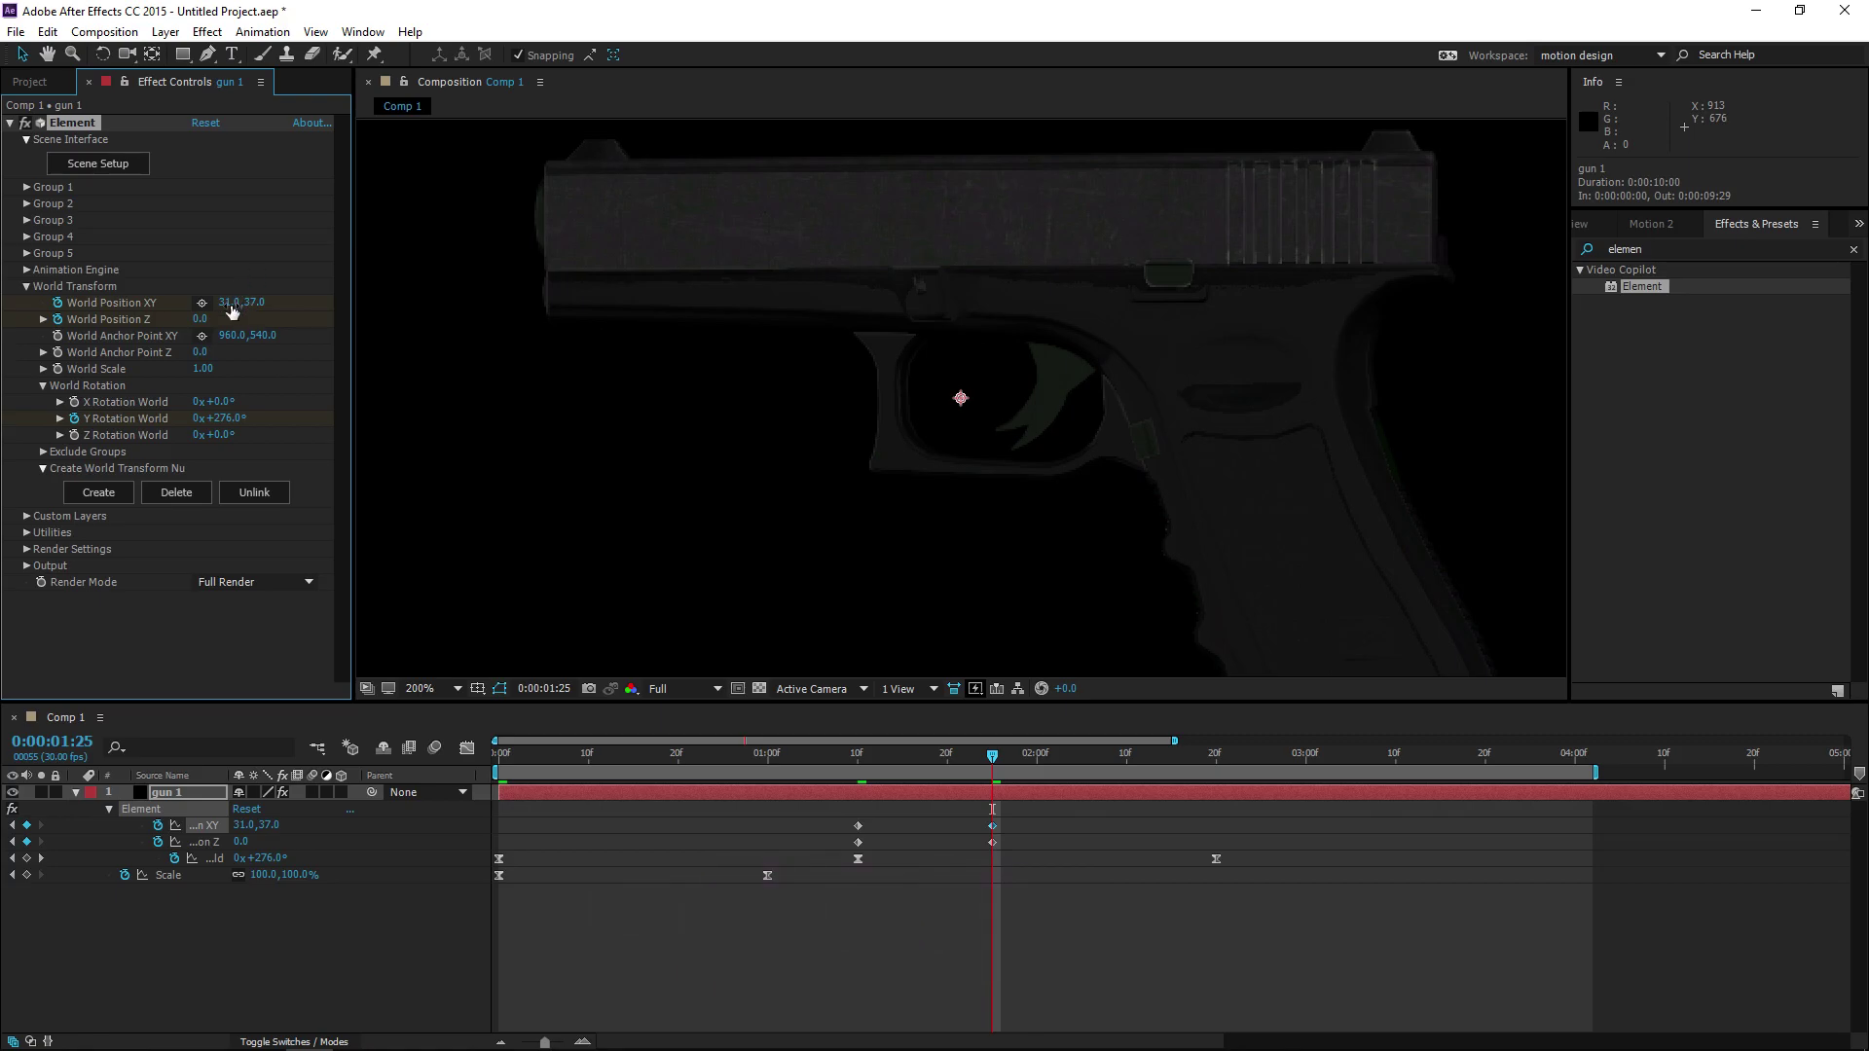
left_click_drag(223, 303, 221, 303)
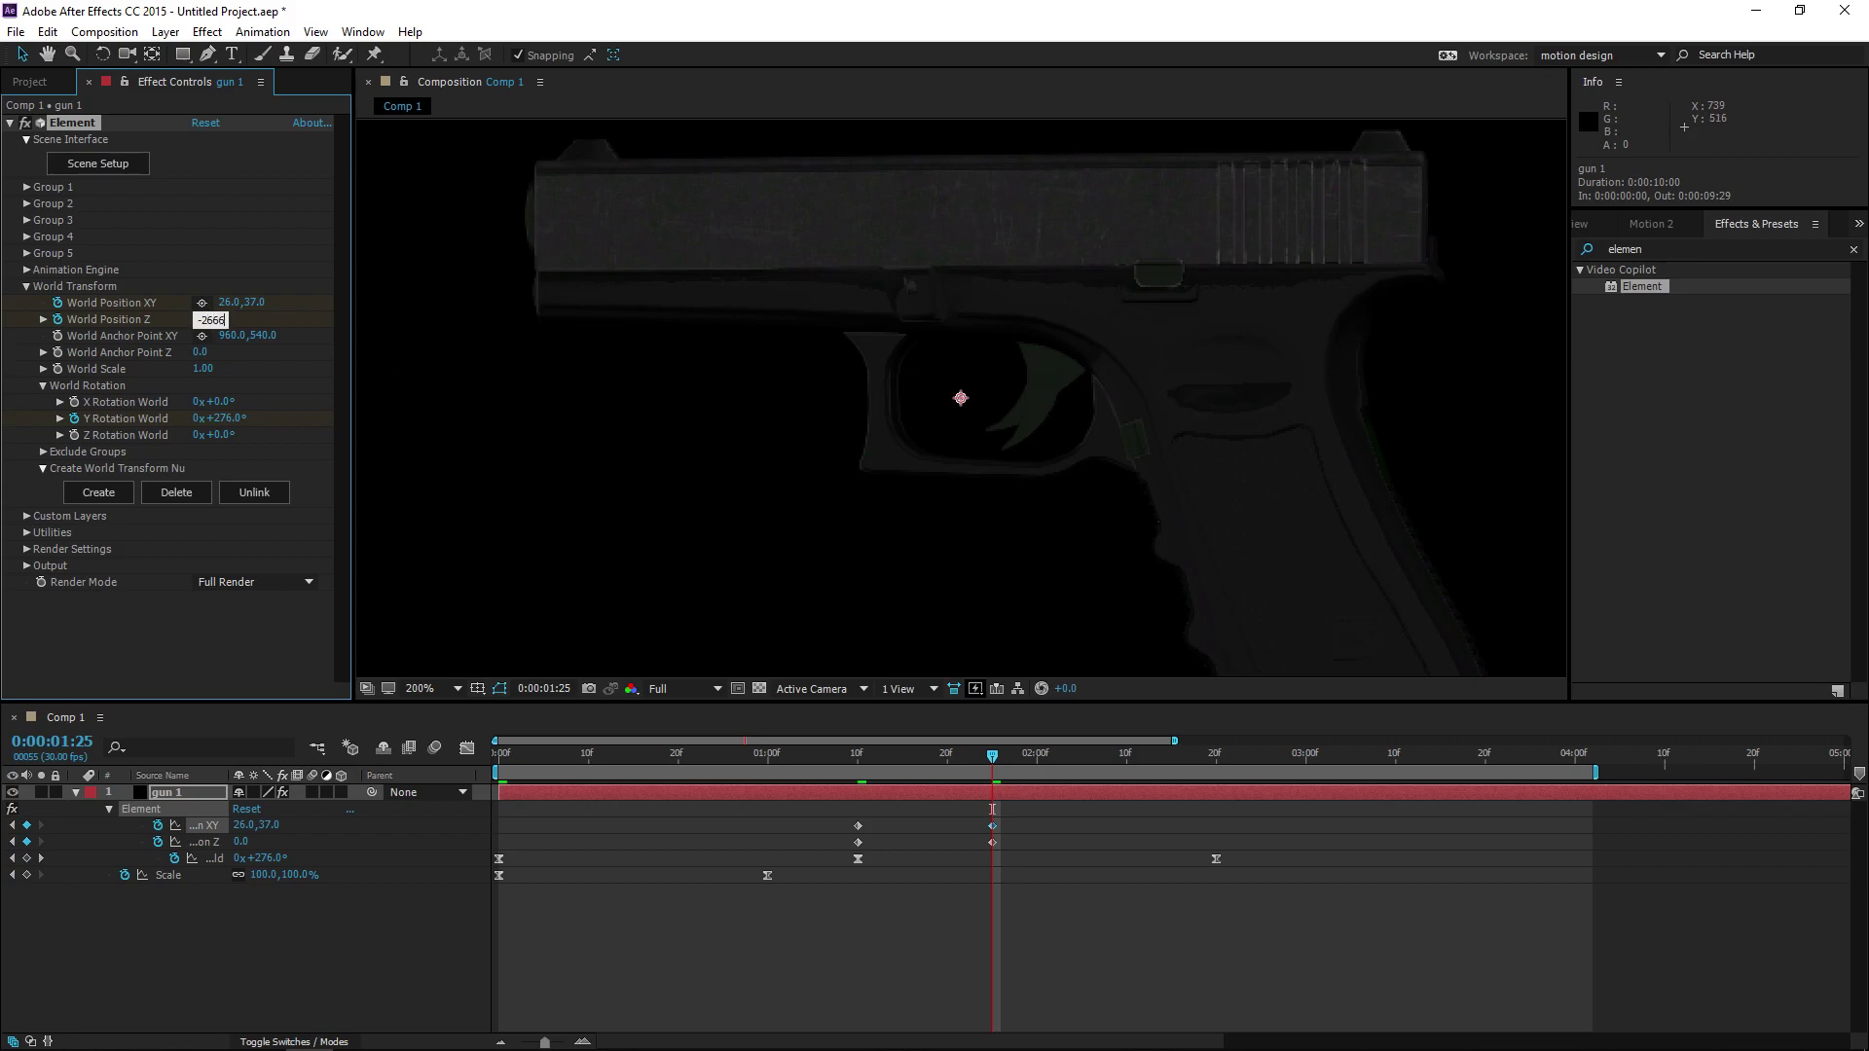
Commit World Position Z -2666.7 and ease the four position keyframes in the Graph Editor
key("Return")
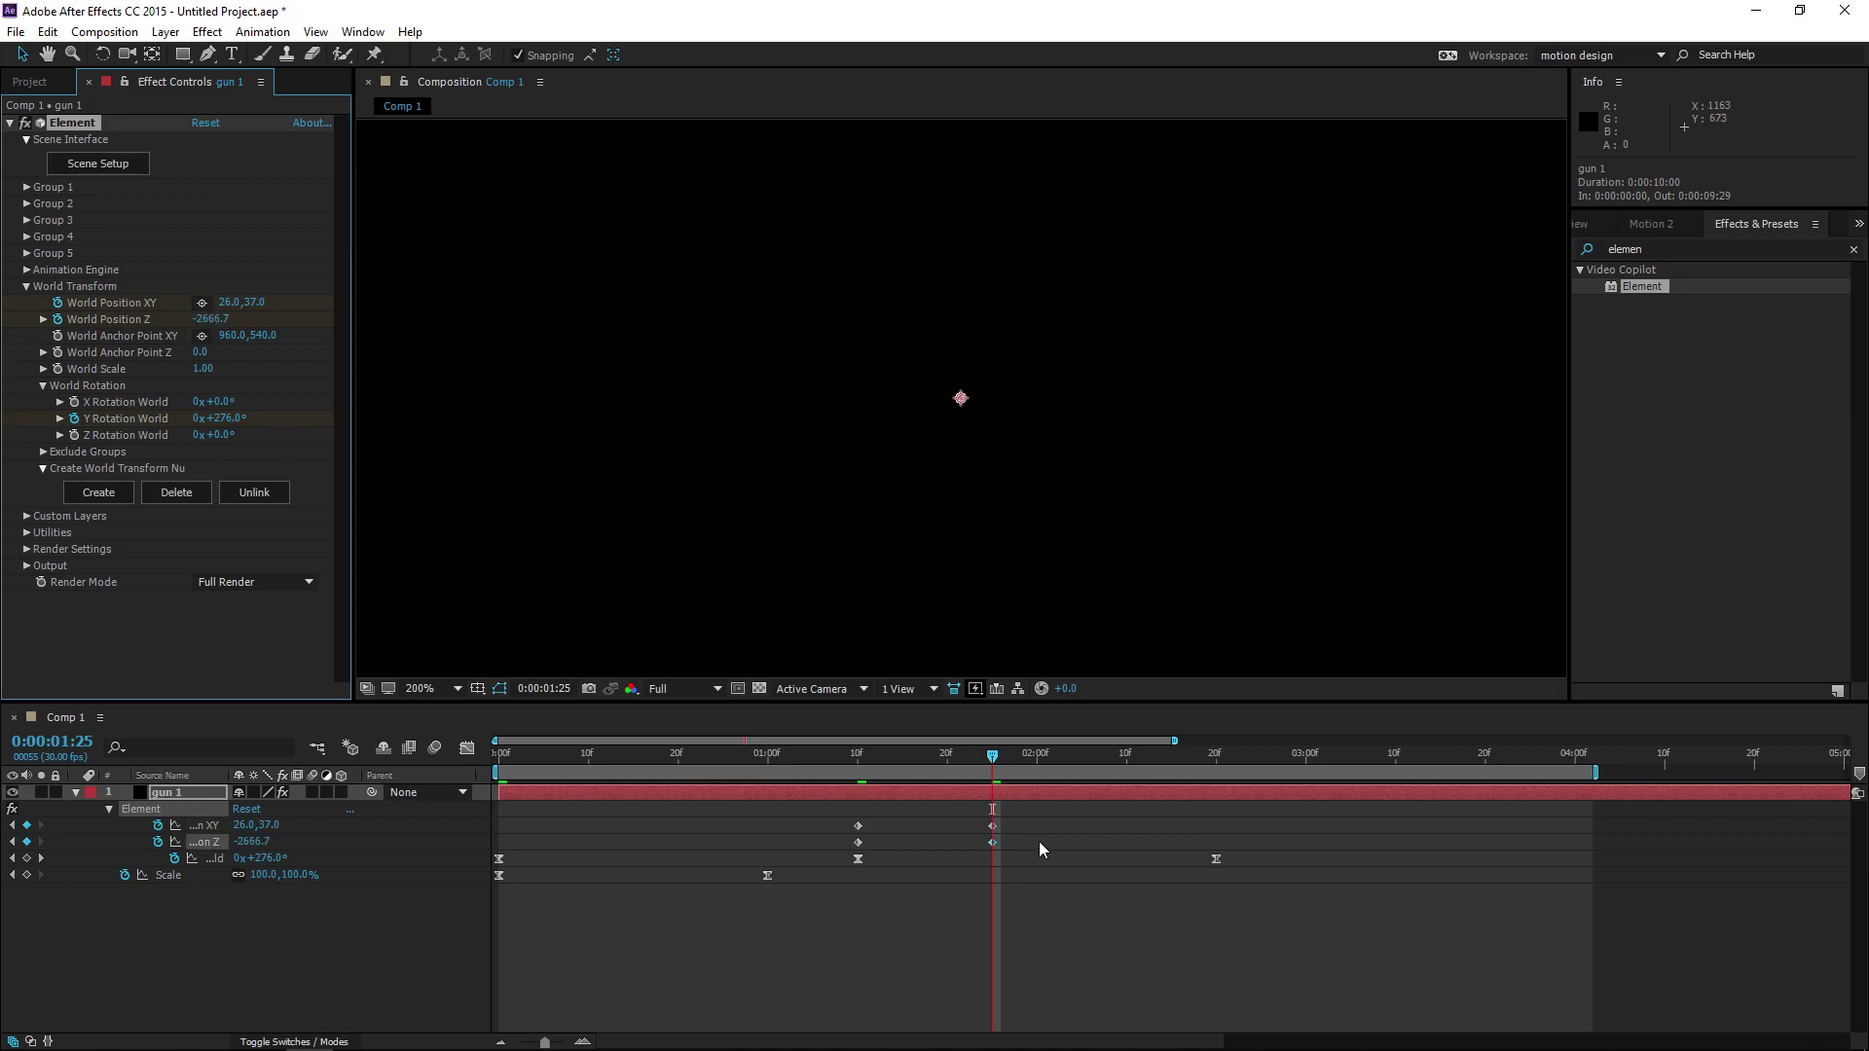
left_click_drag(1037, 841, 804, 819)
left_click(467, 748)
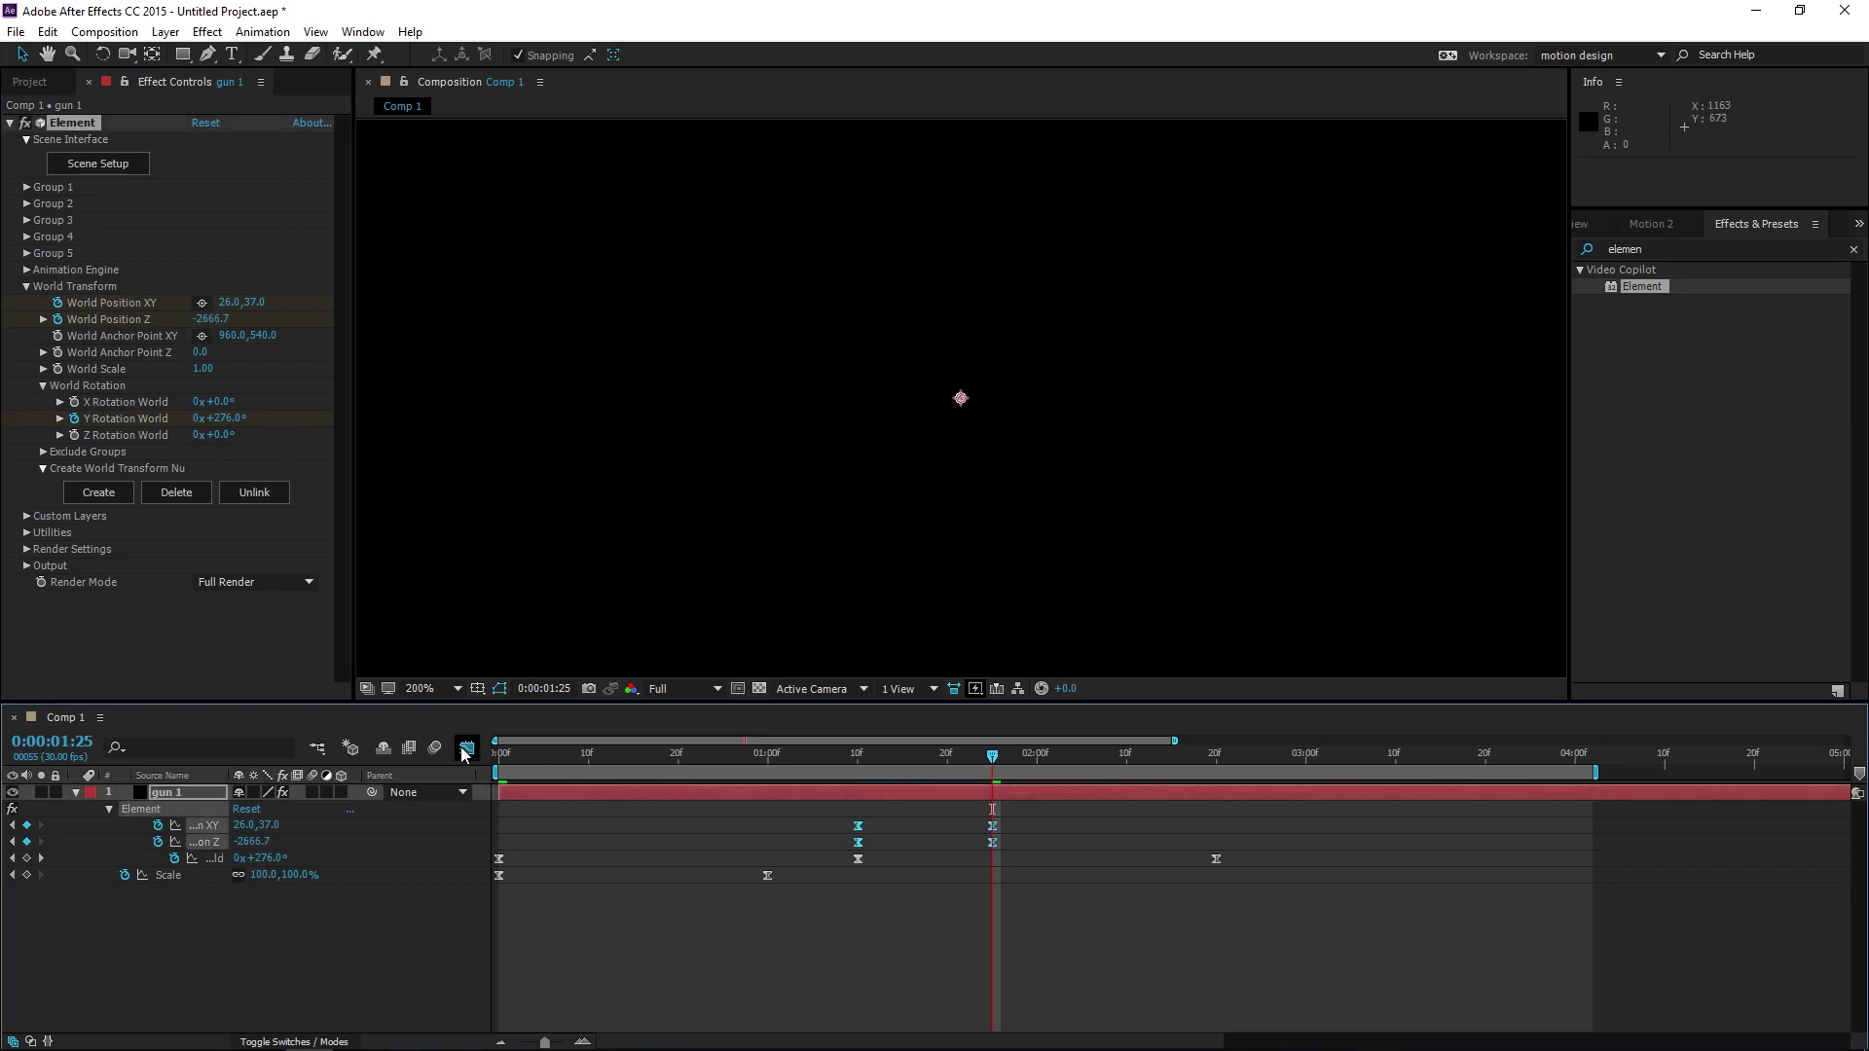
left_click_drag(903, 784, 1036, 815)
left_click(477, 884)
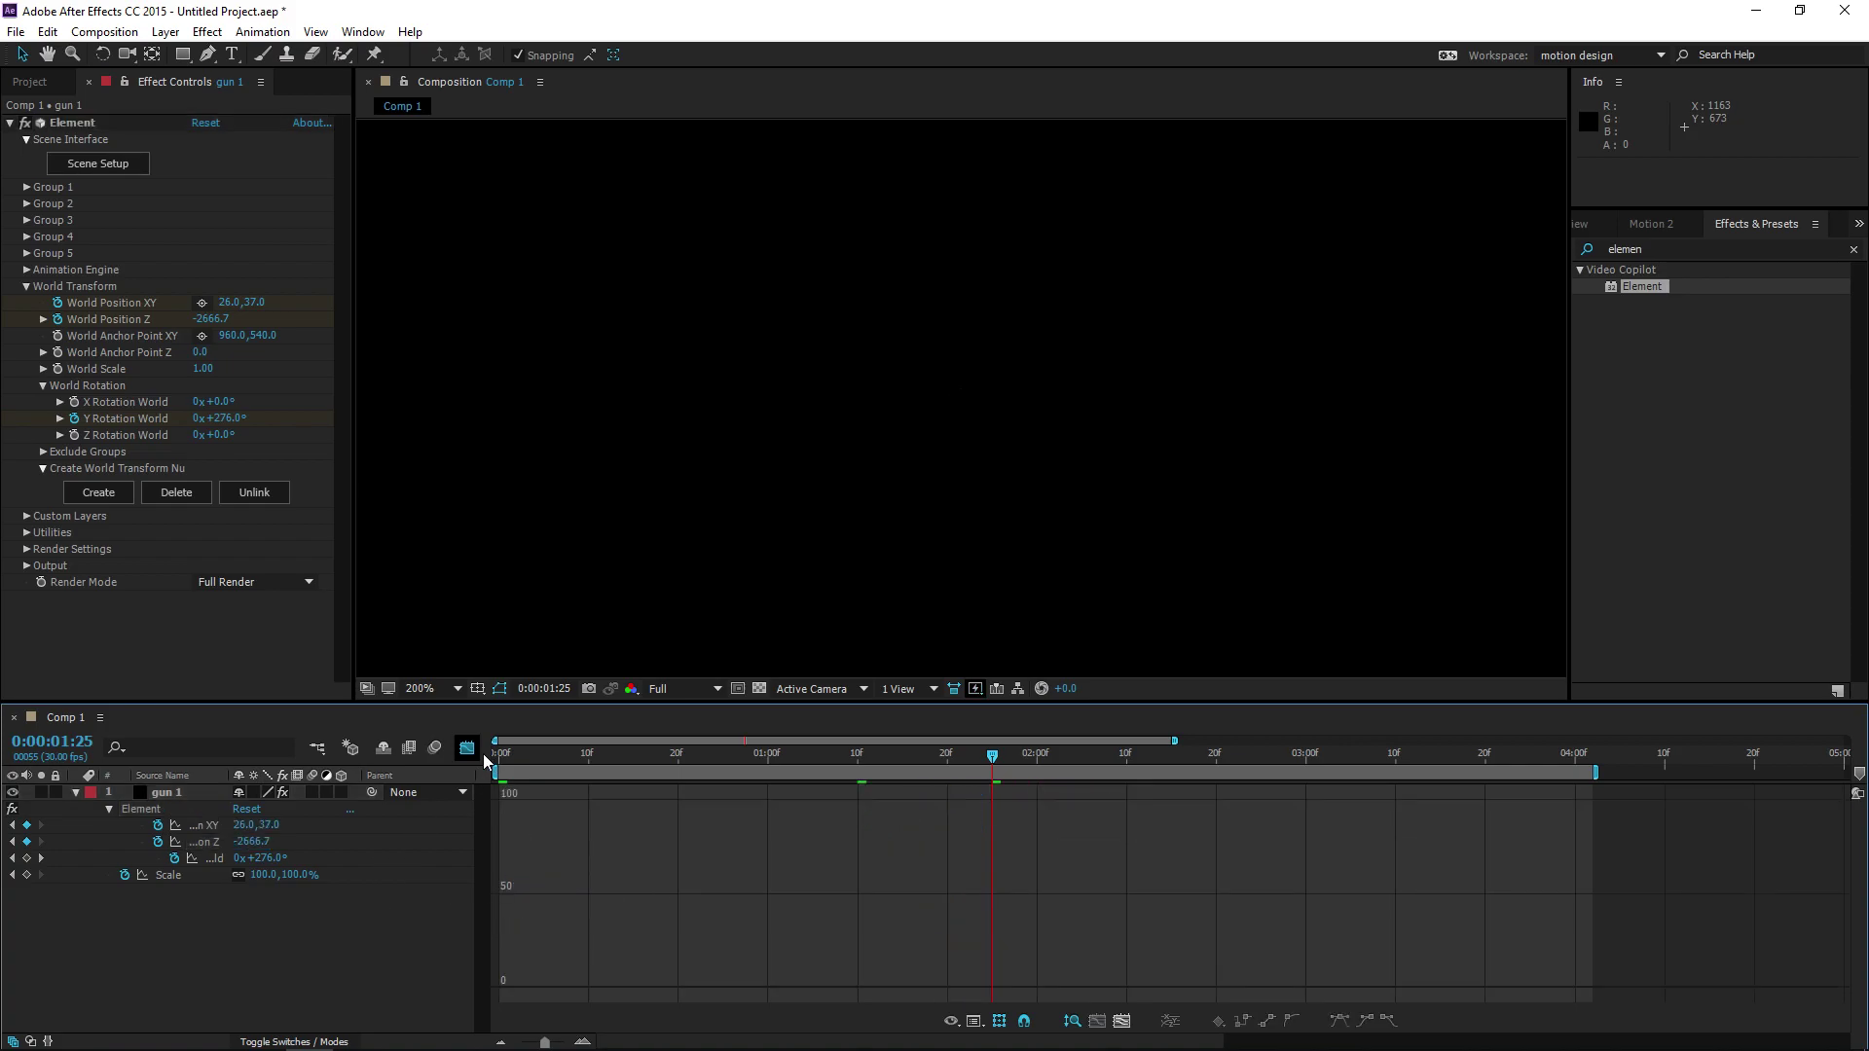
left_click(468, 748)
Shift the work area start slightly later and scrub 0:00:01:11–0:00:01:24 to check the fly-off
left_click_drag(848, 765, 864, 765)
left_click(867, 758)
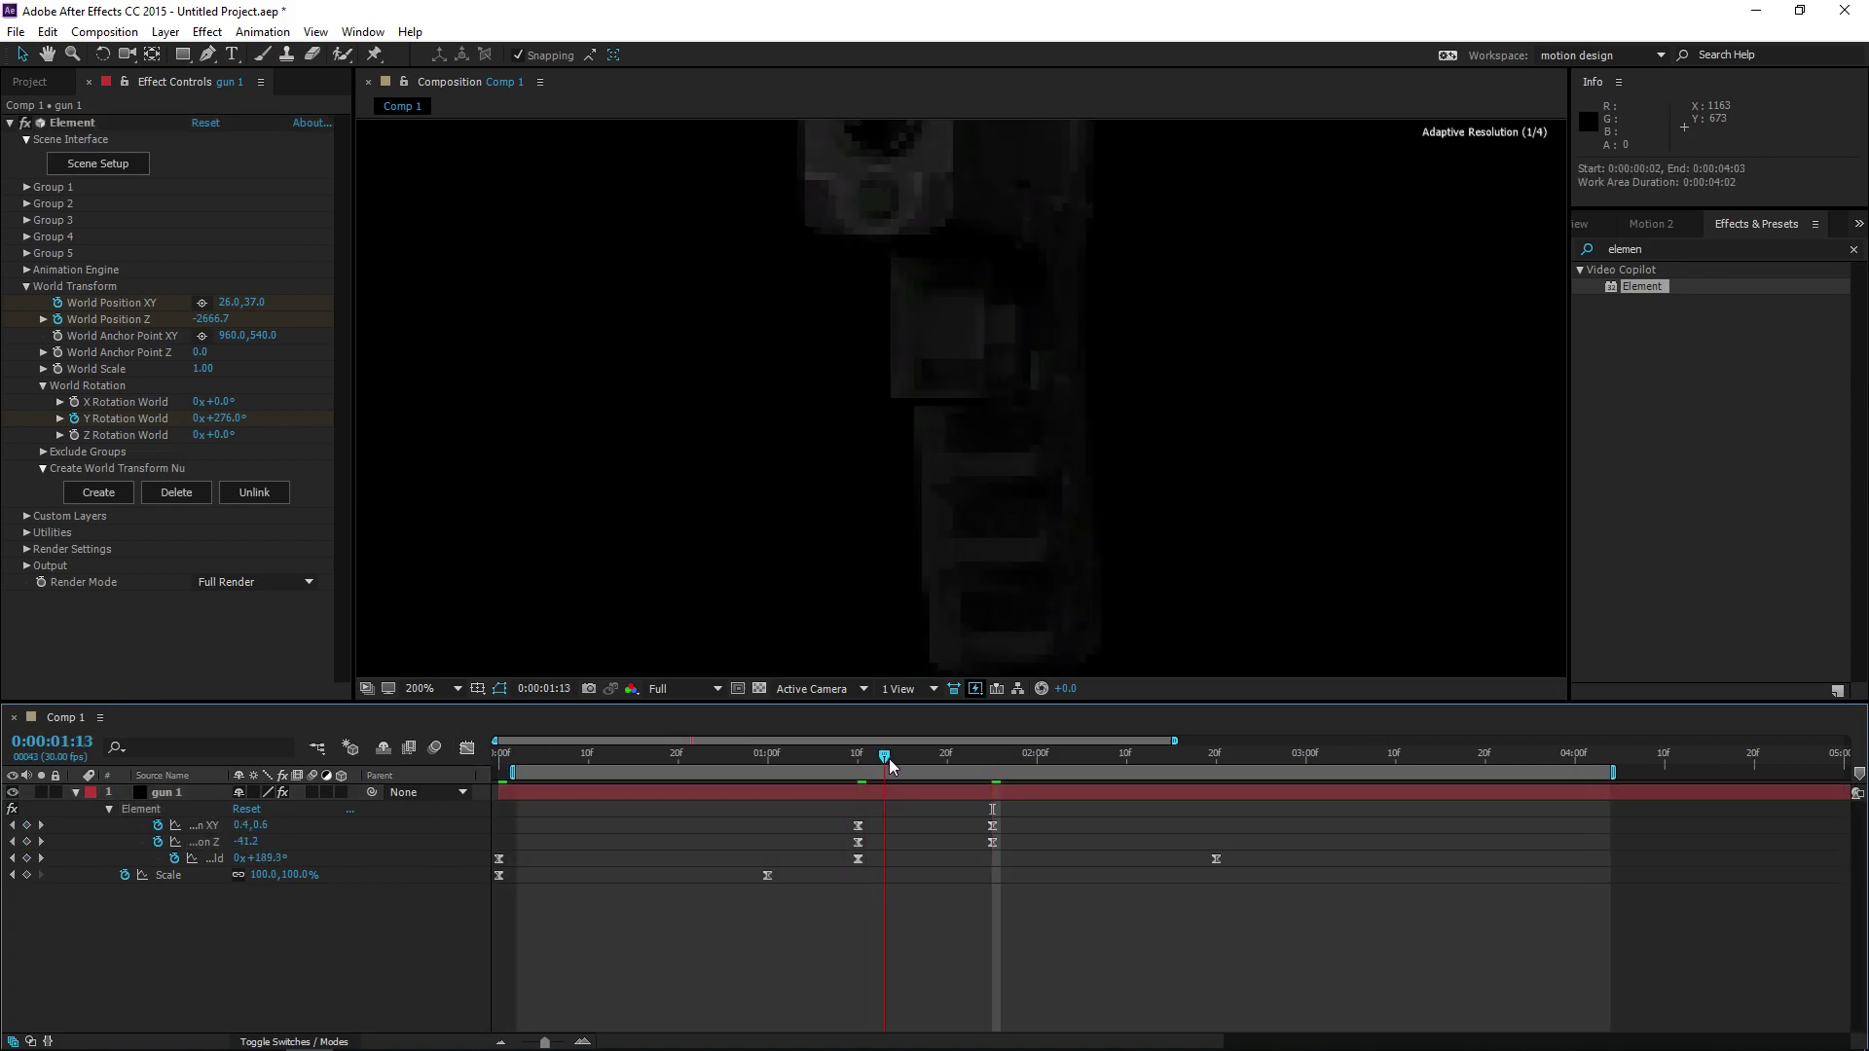
scroll(938, 446, "down", 3)
left_click_drag(905, 756, 992, 769)
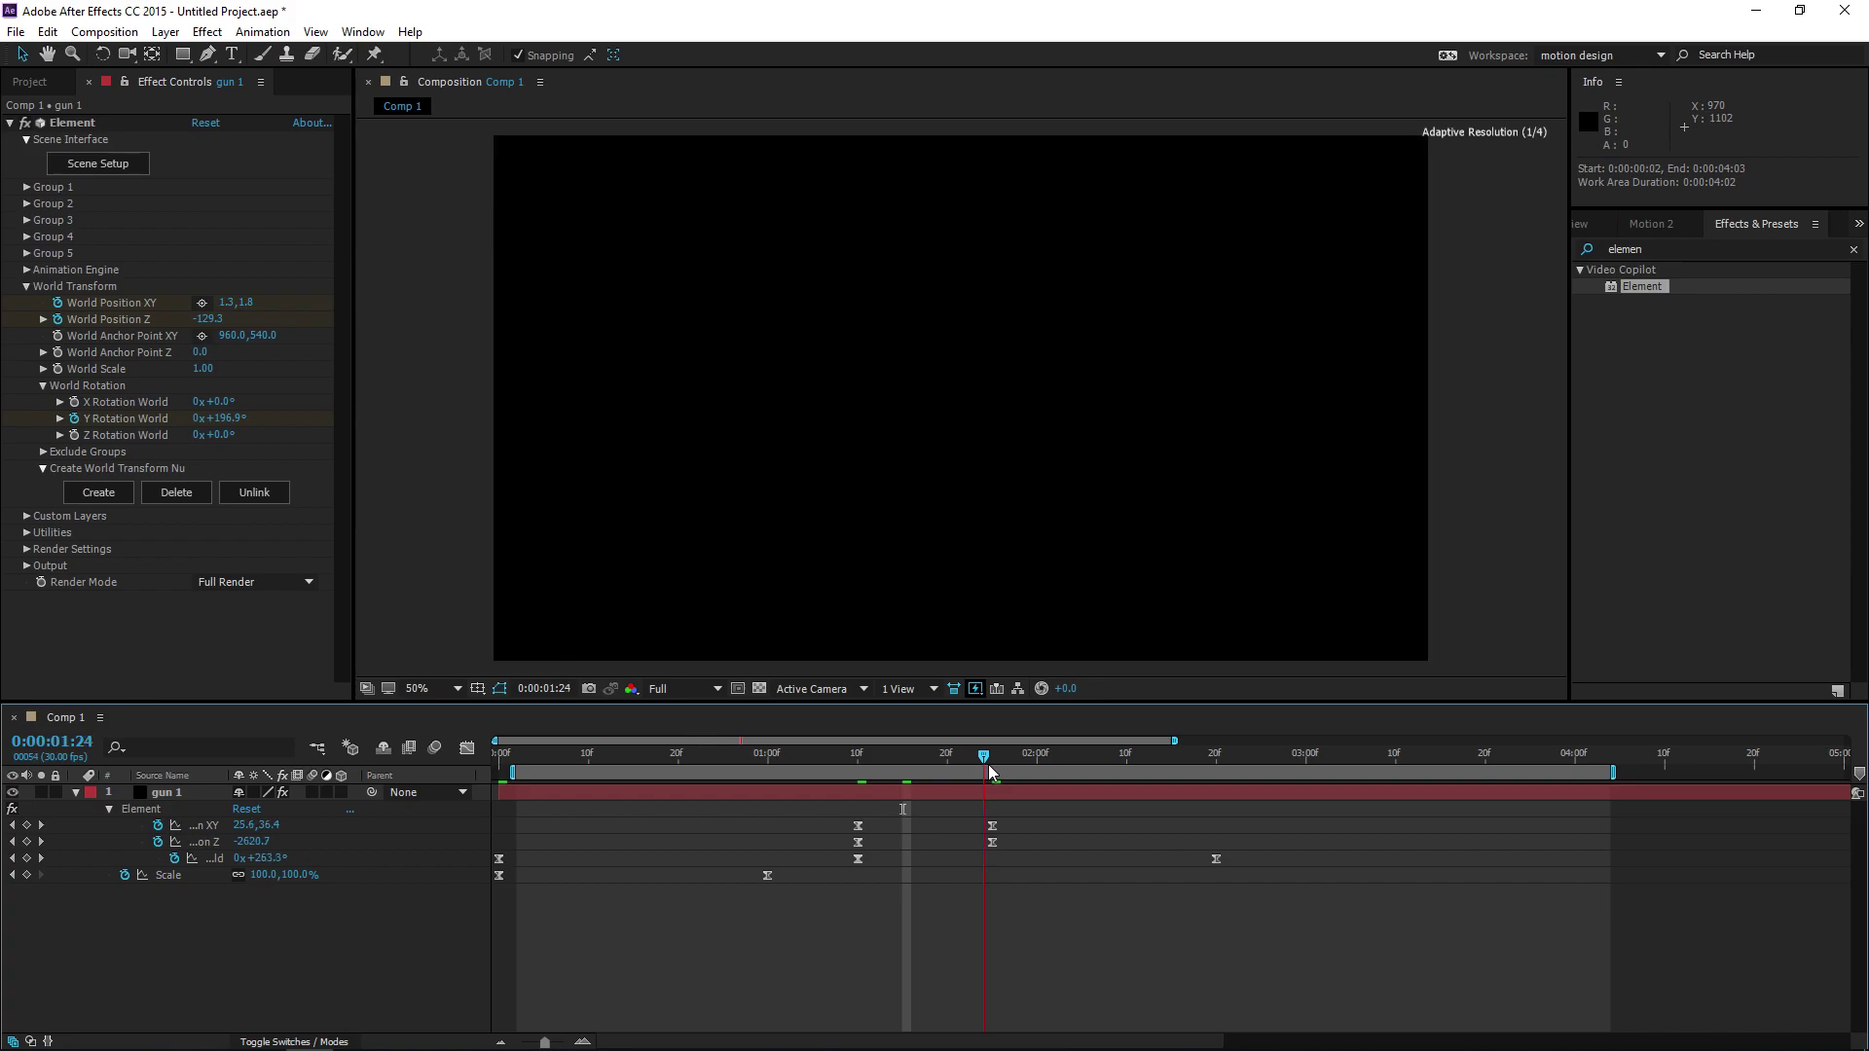
Split the gun layer at 0:00:01:25 and delete the part after it
left_click(995, 765)
key("ctrl+shift+d")
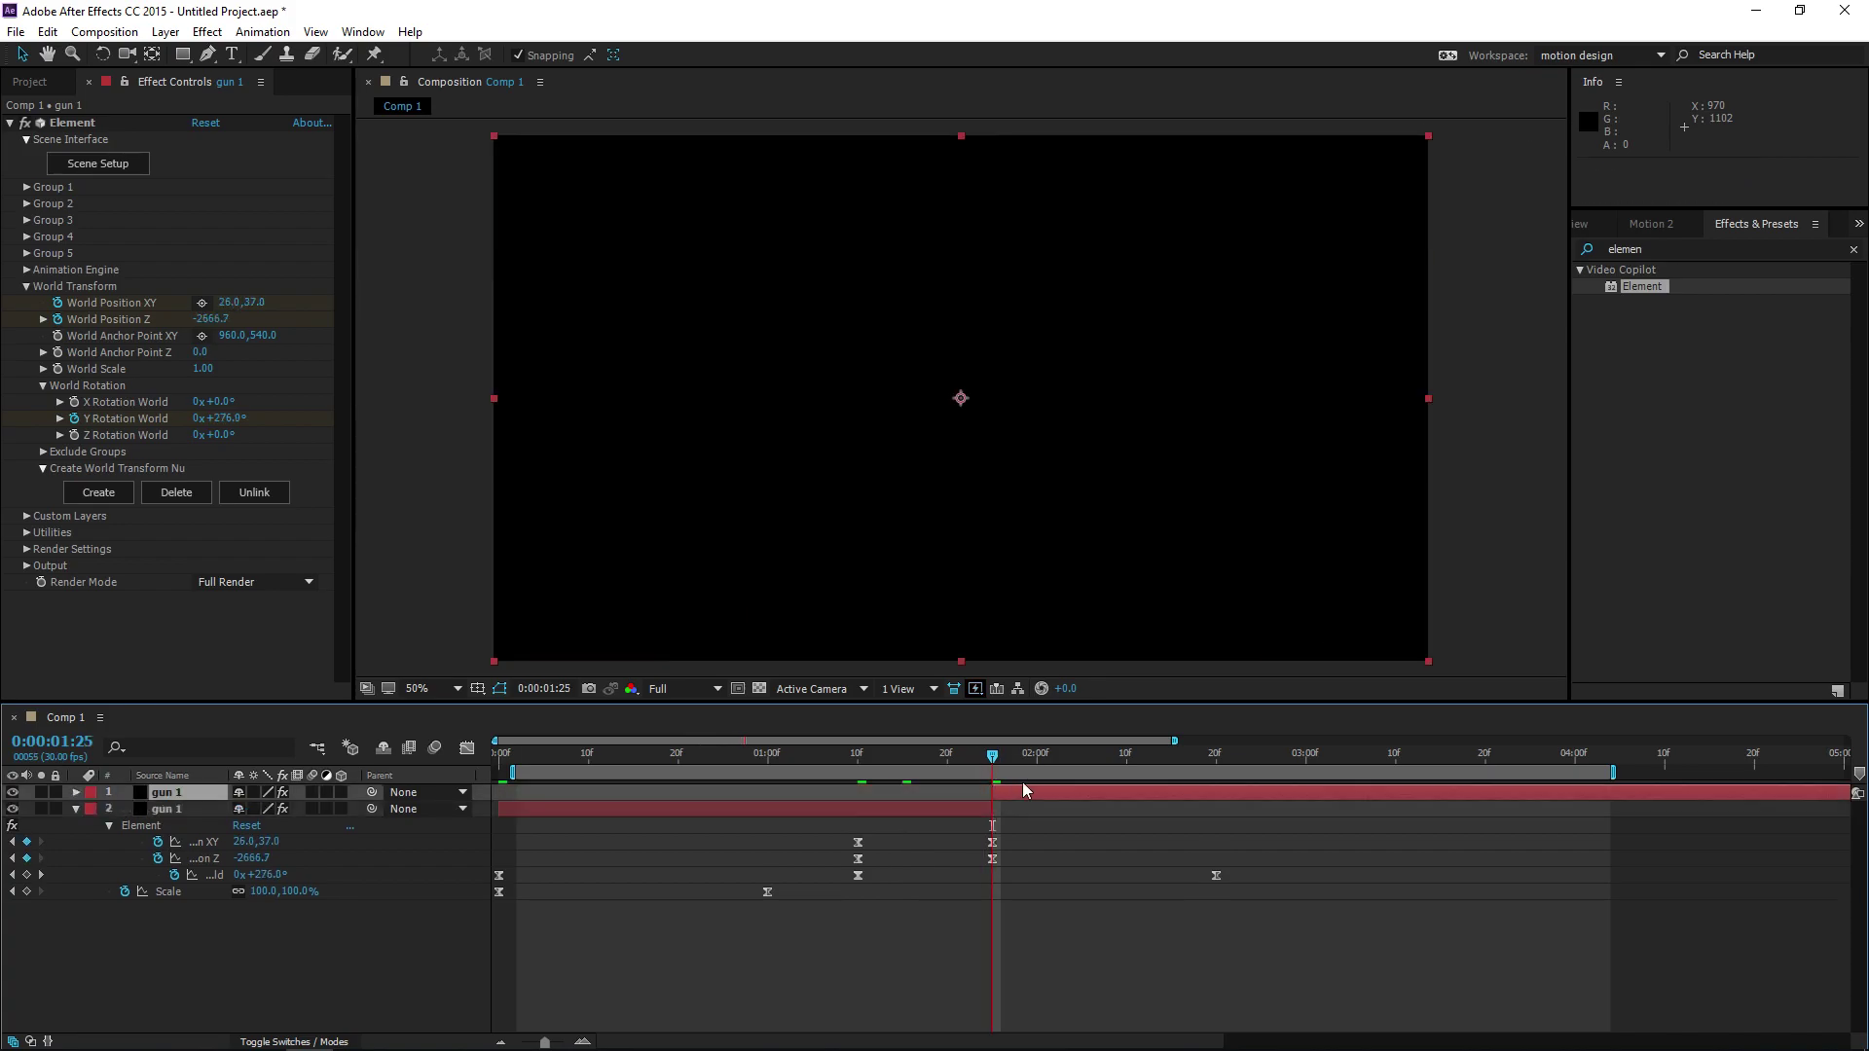
key("Delete")
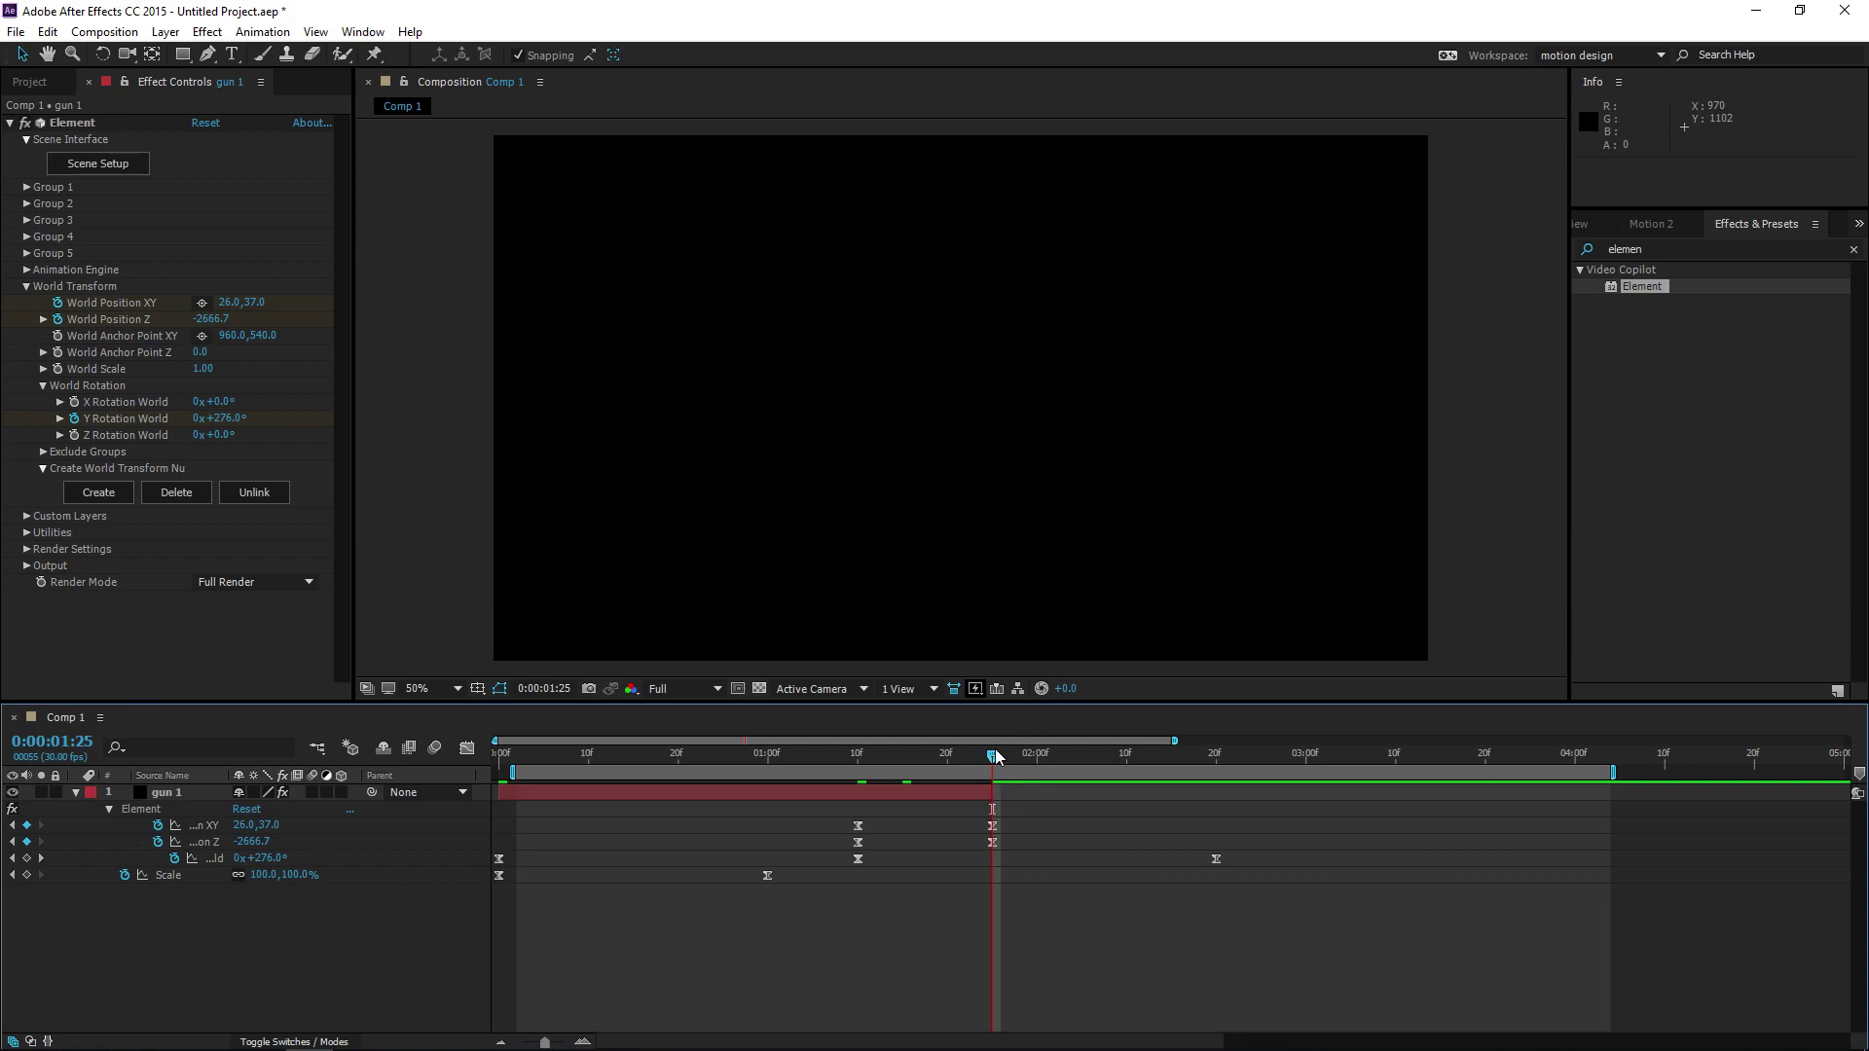
Preview the trimmed fly-off from 0:00:01:22, then return to the timeline start
mouse_move(995, 751)
left_mouse_down()
mouse_move(906, 761)
mouse_move(989, 766)
mouse_move(961, 768)
left_mouse_up()
key("space")
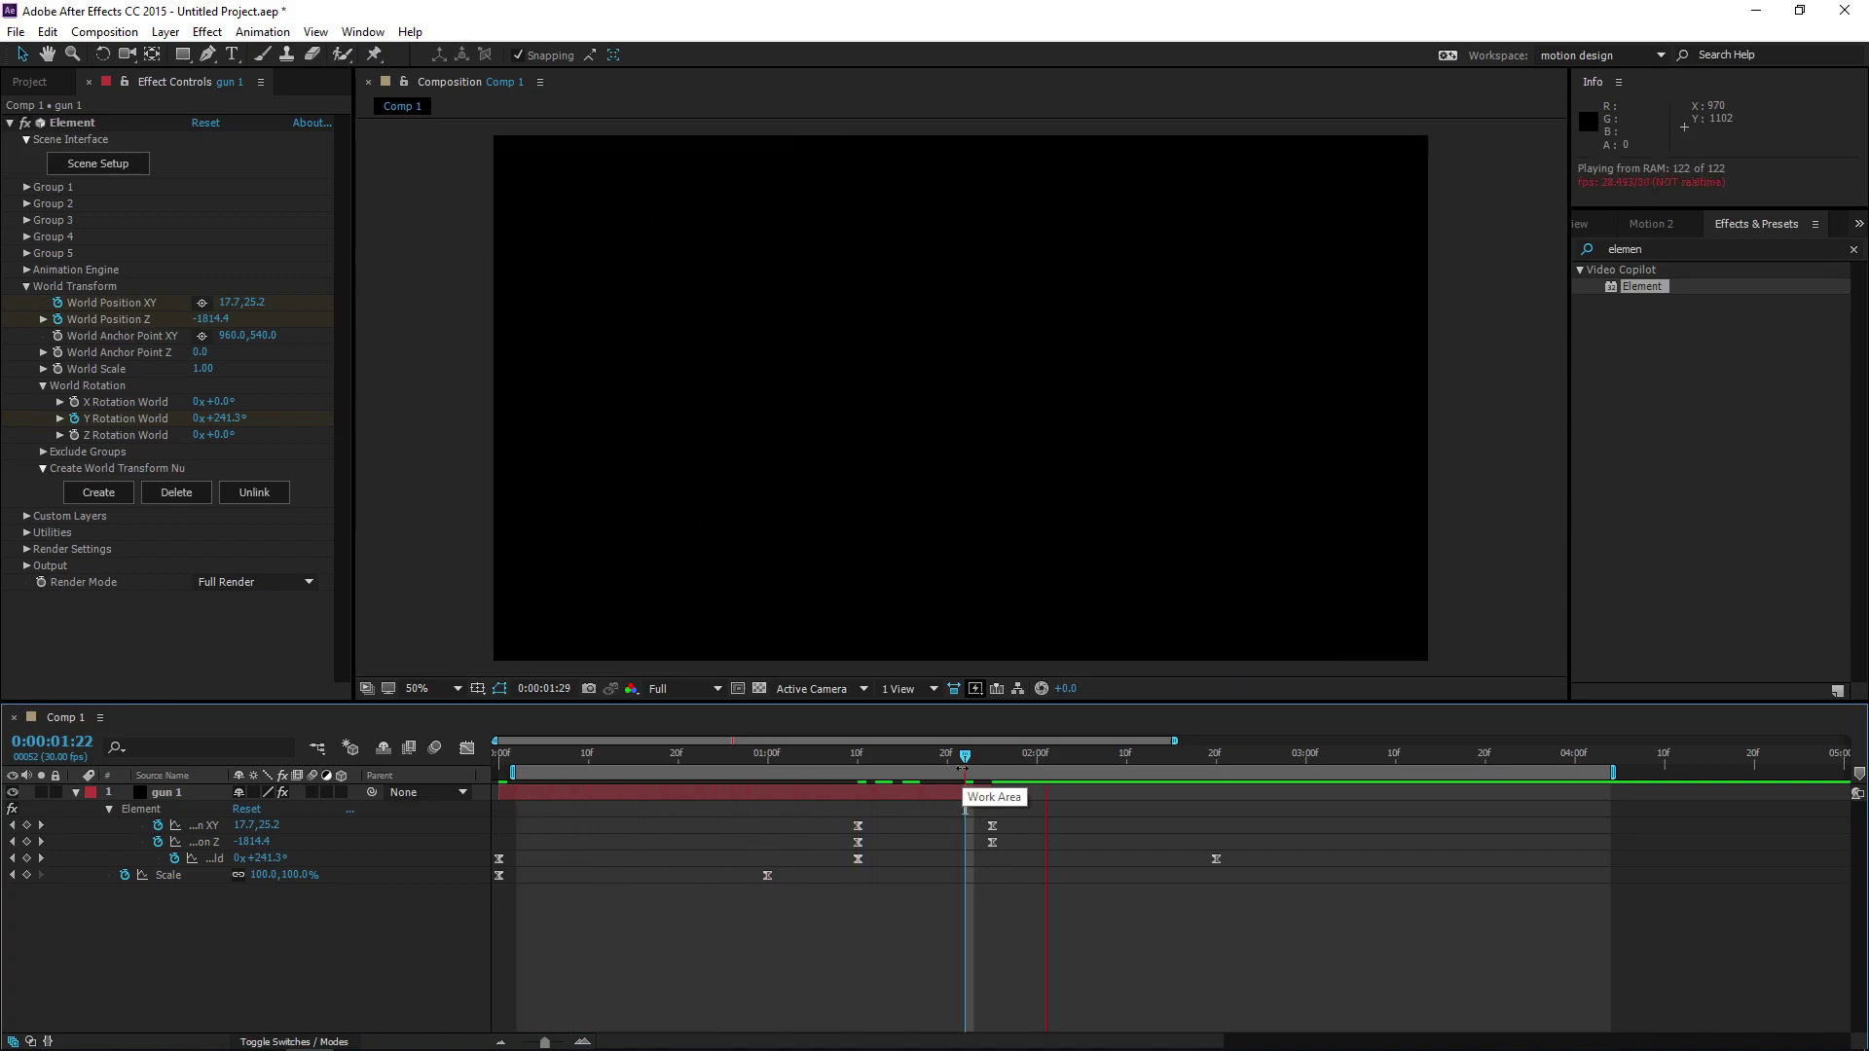
key("space")
key("Home")
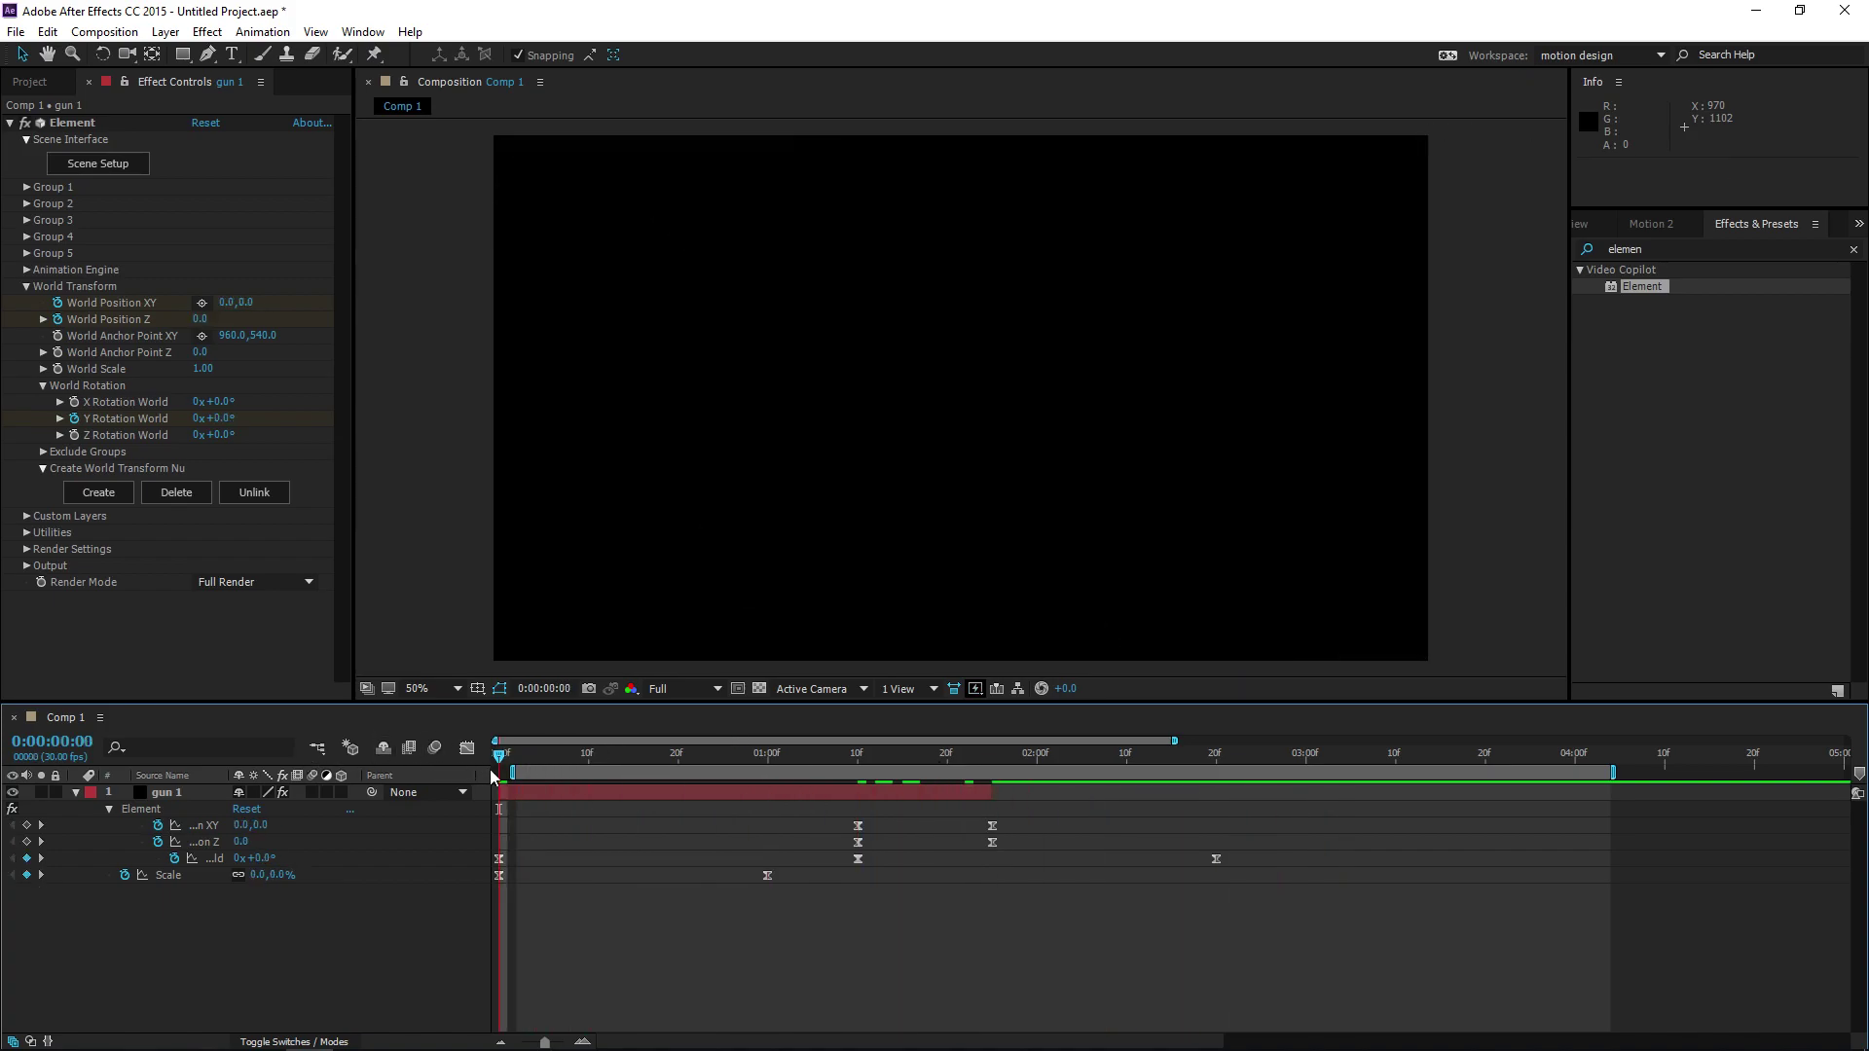
Start the work area at frame zero and duplicate the gun 1 layer
key("b")
left_click(76, 792)
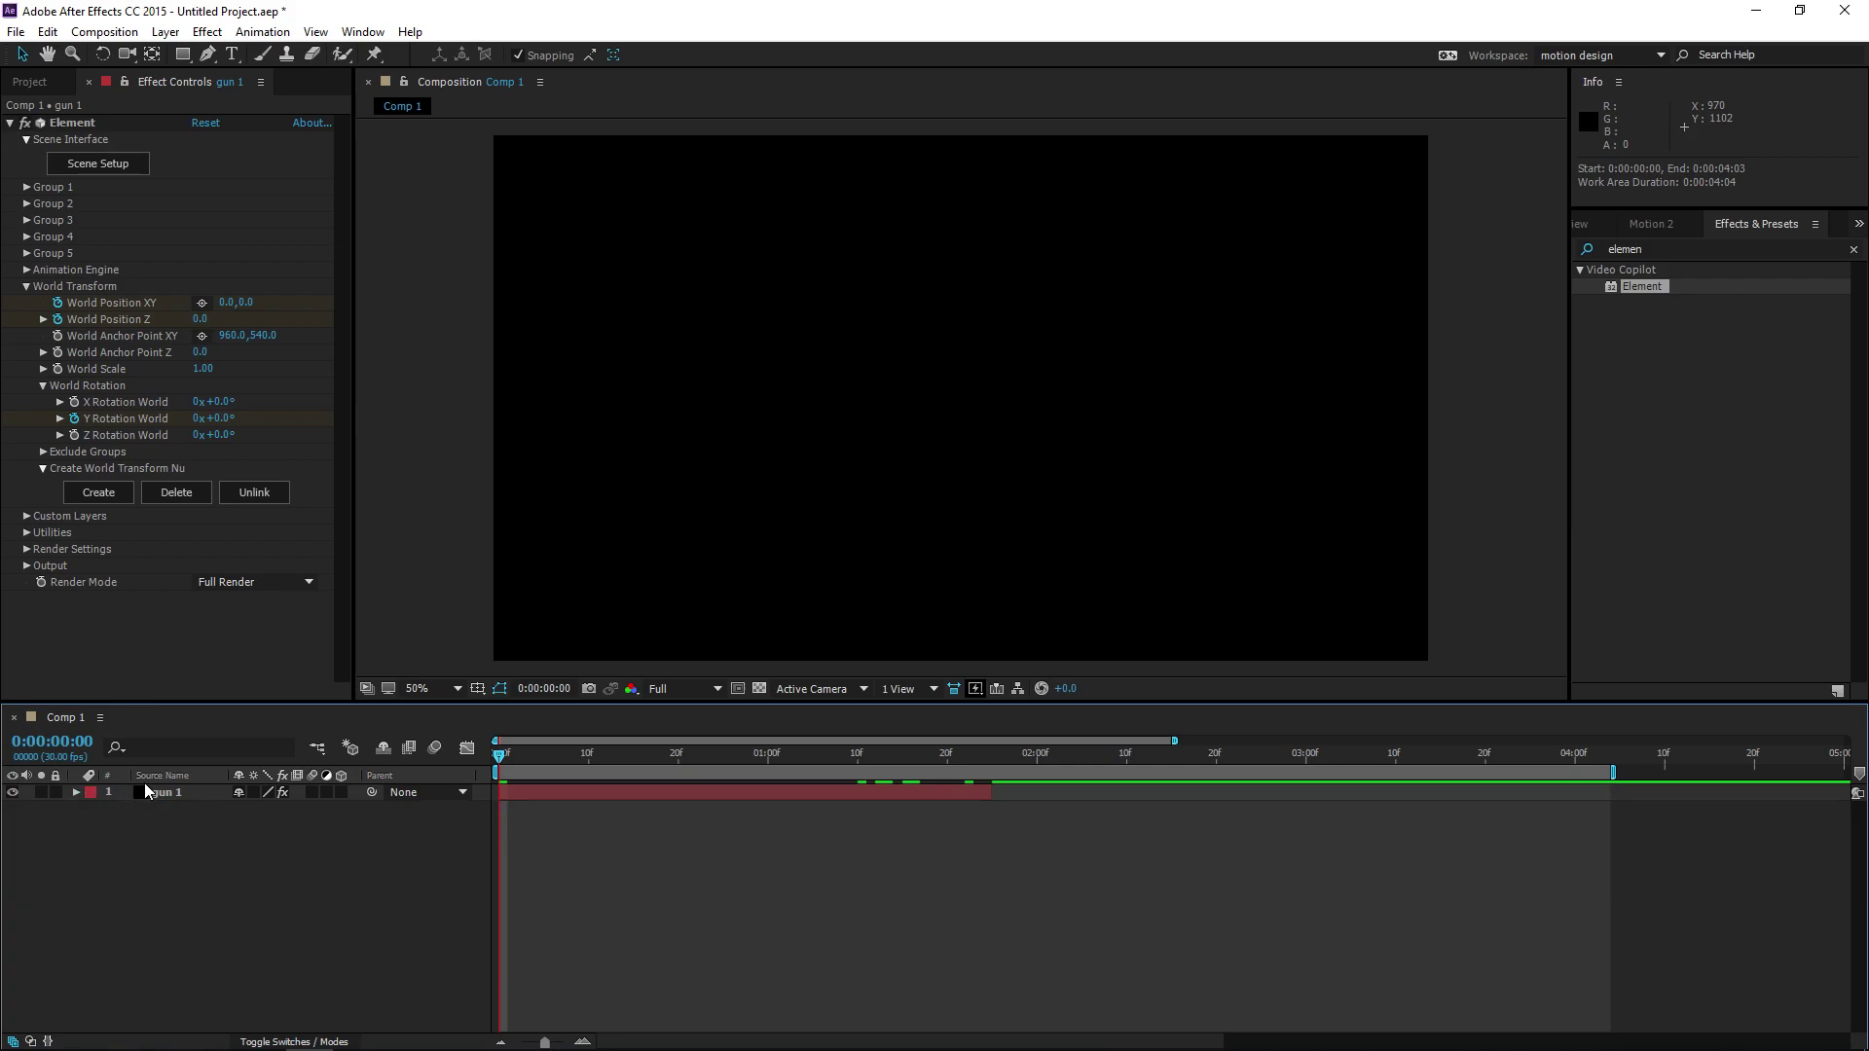
left_click(202, 792)
key("ctrl+d")
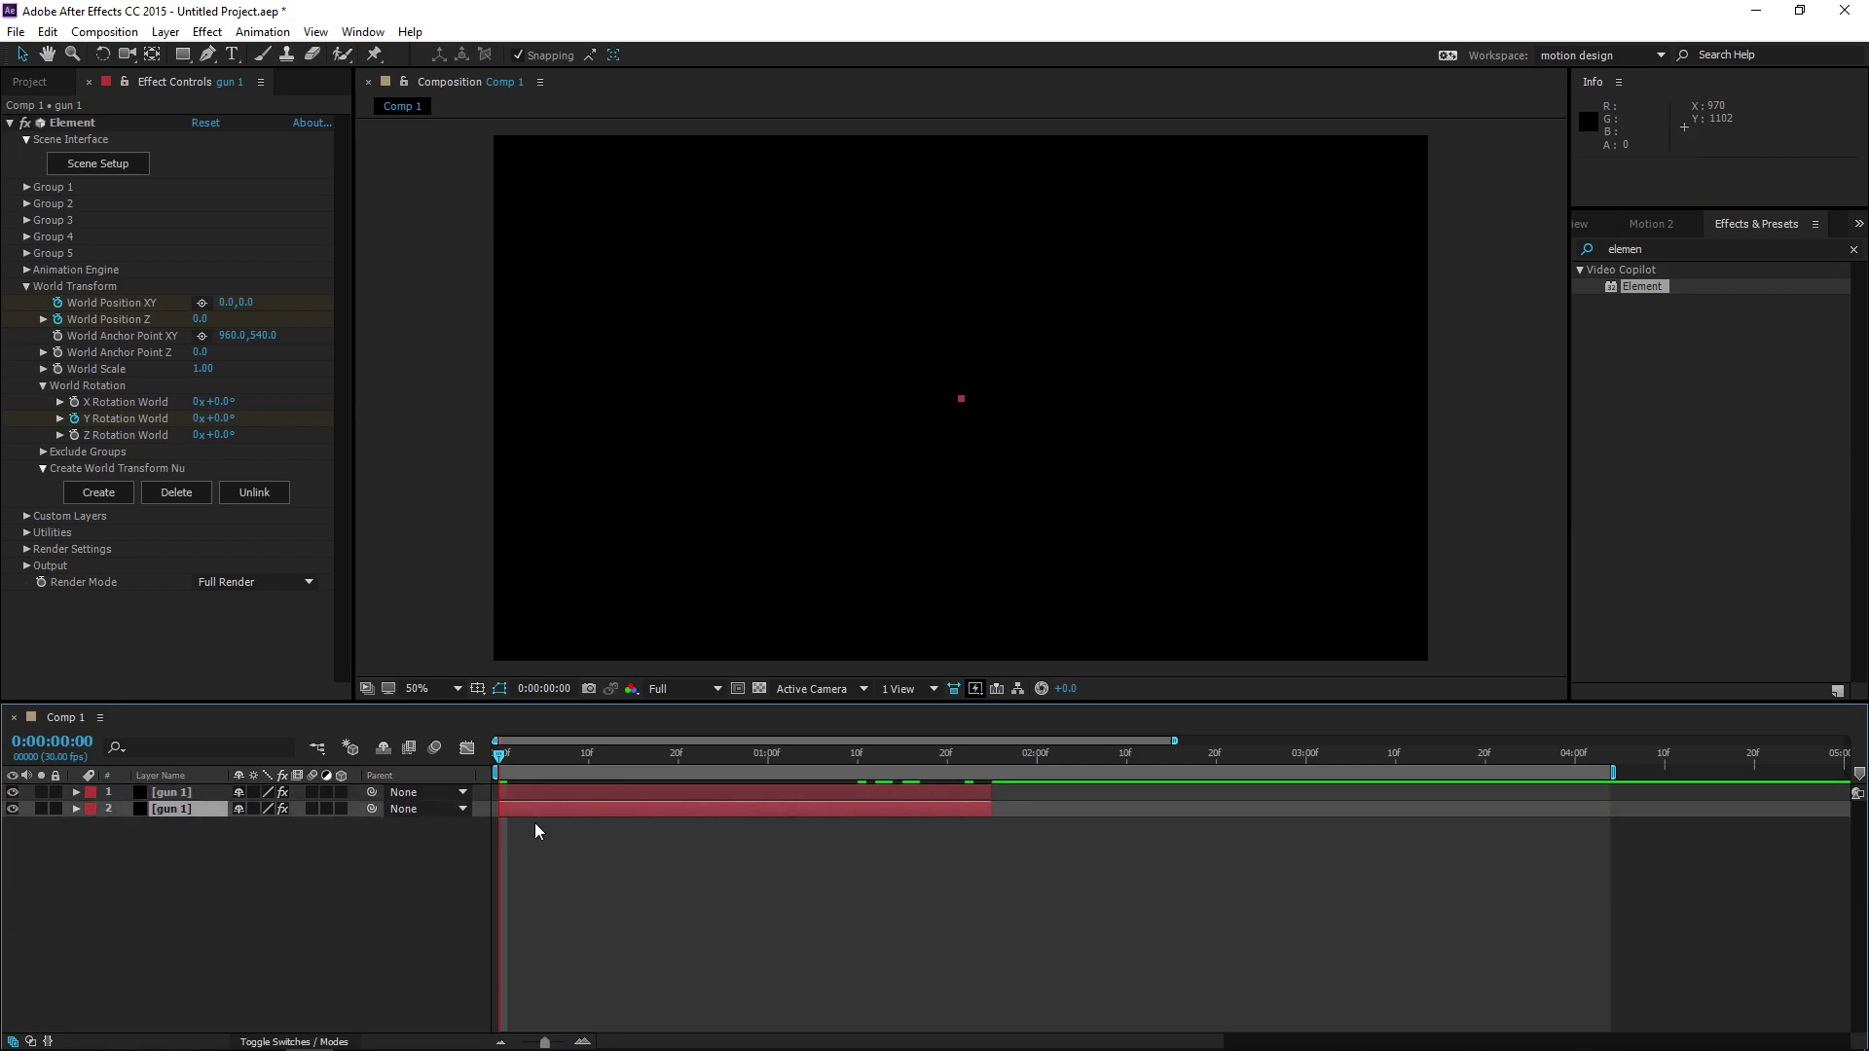
Slide the duplicated gun layer to start near 0:00:01:17, checking the handoff frame by frame
left_click_drag(535, 811, 998, 829)
left_click(954, 755)
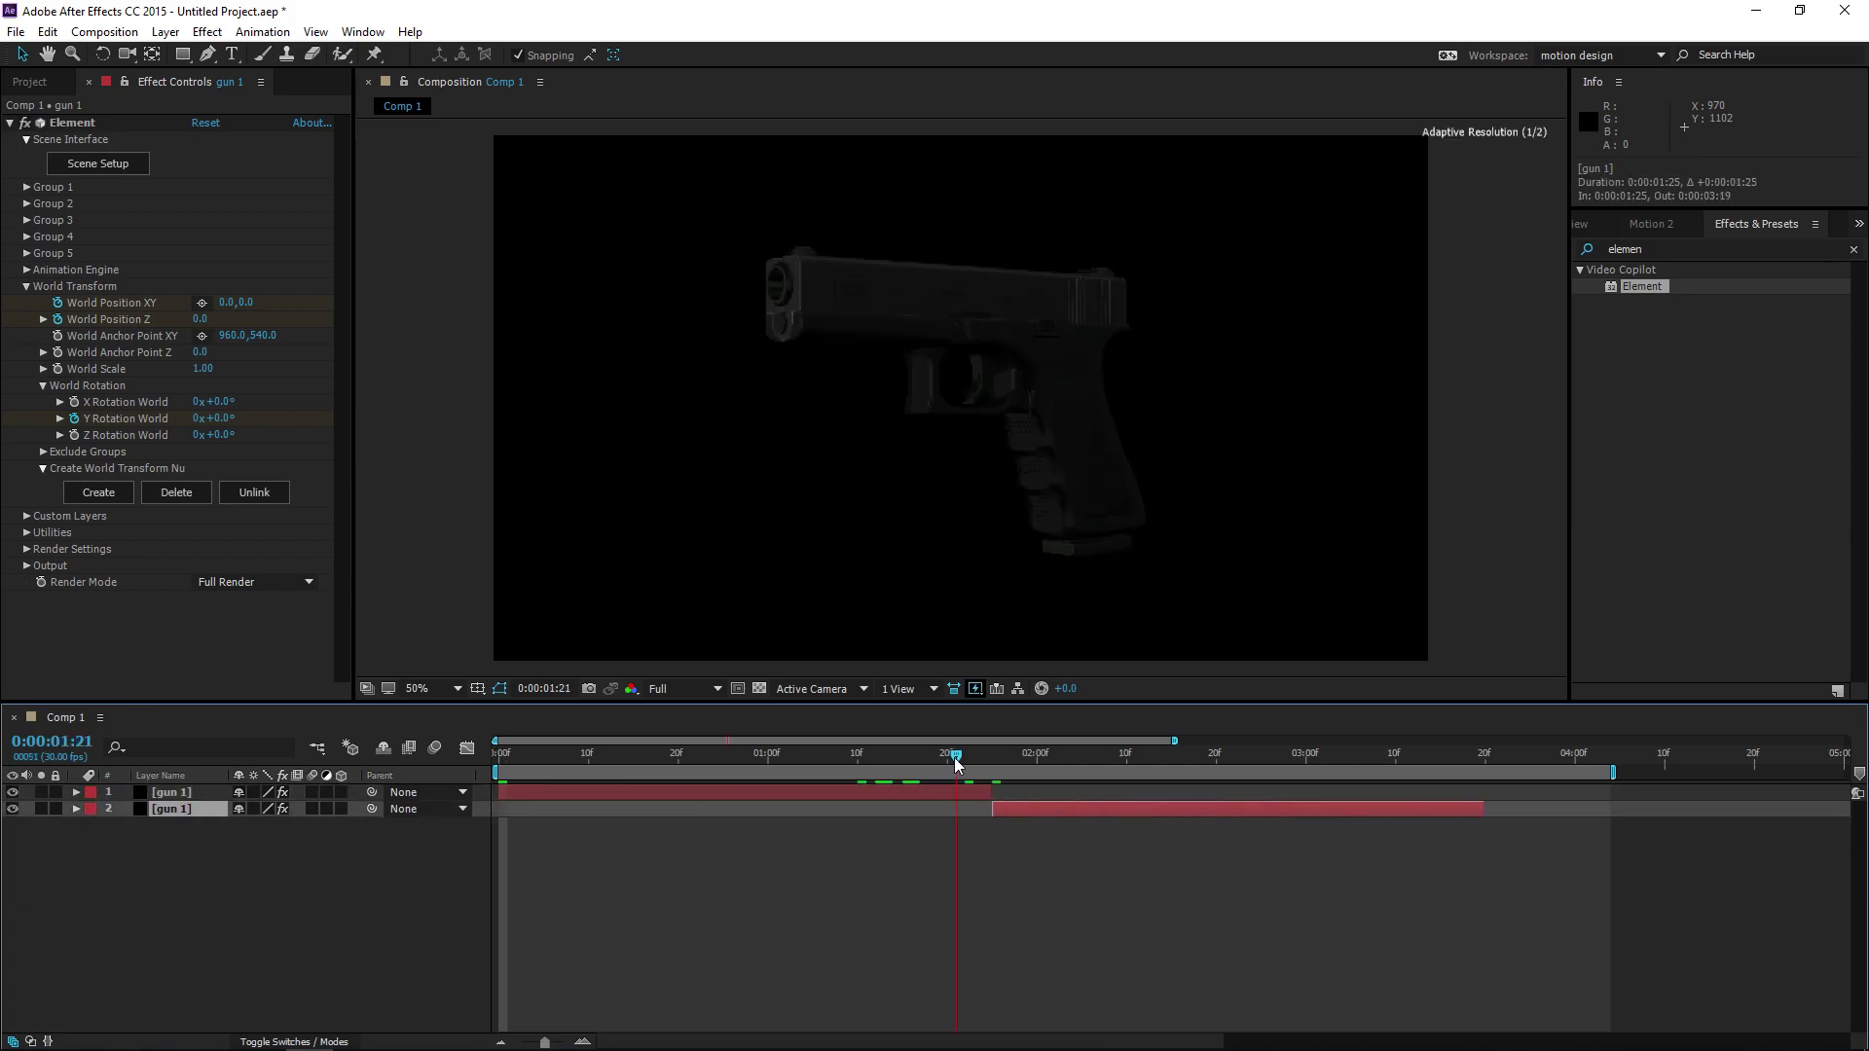
left_click_drag(955, 757, 766, 814)
left_click(400, 925)
scroll(976, 366, "up", 2)
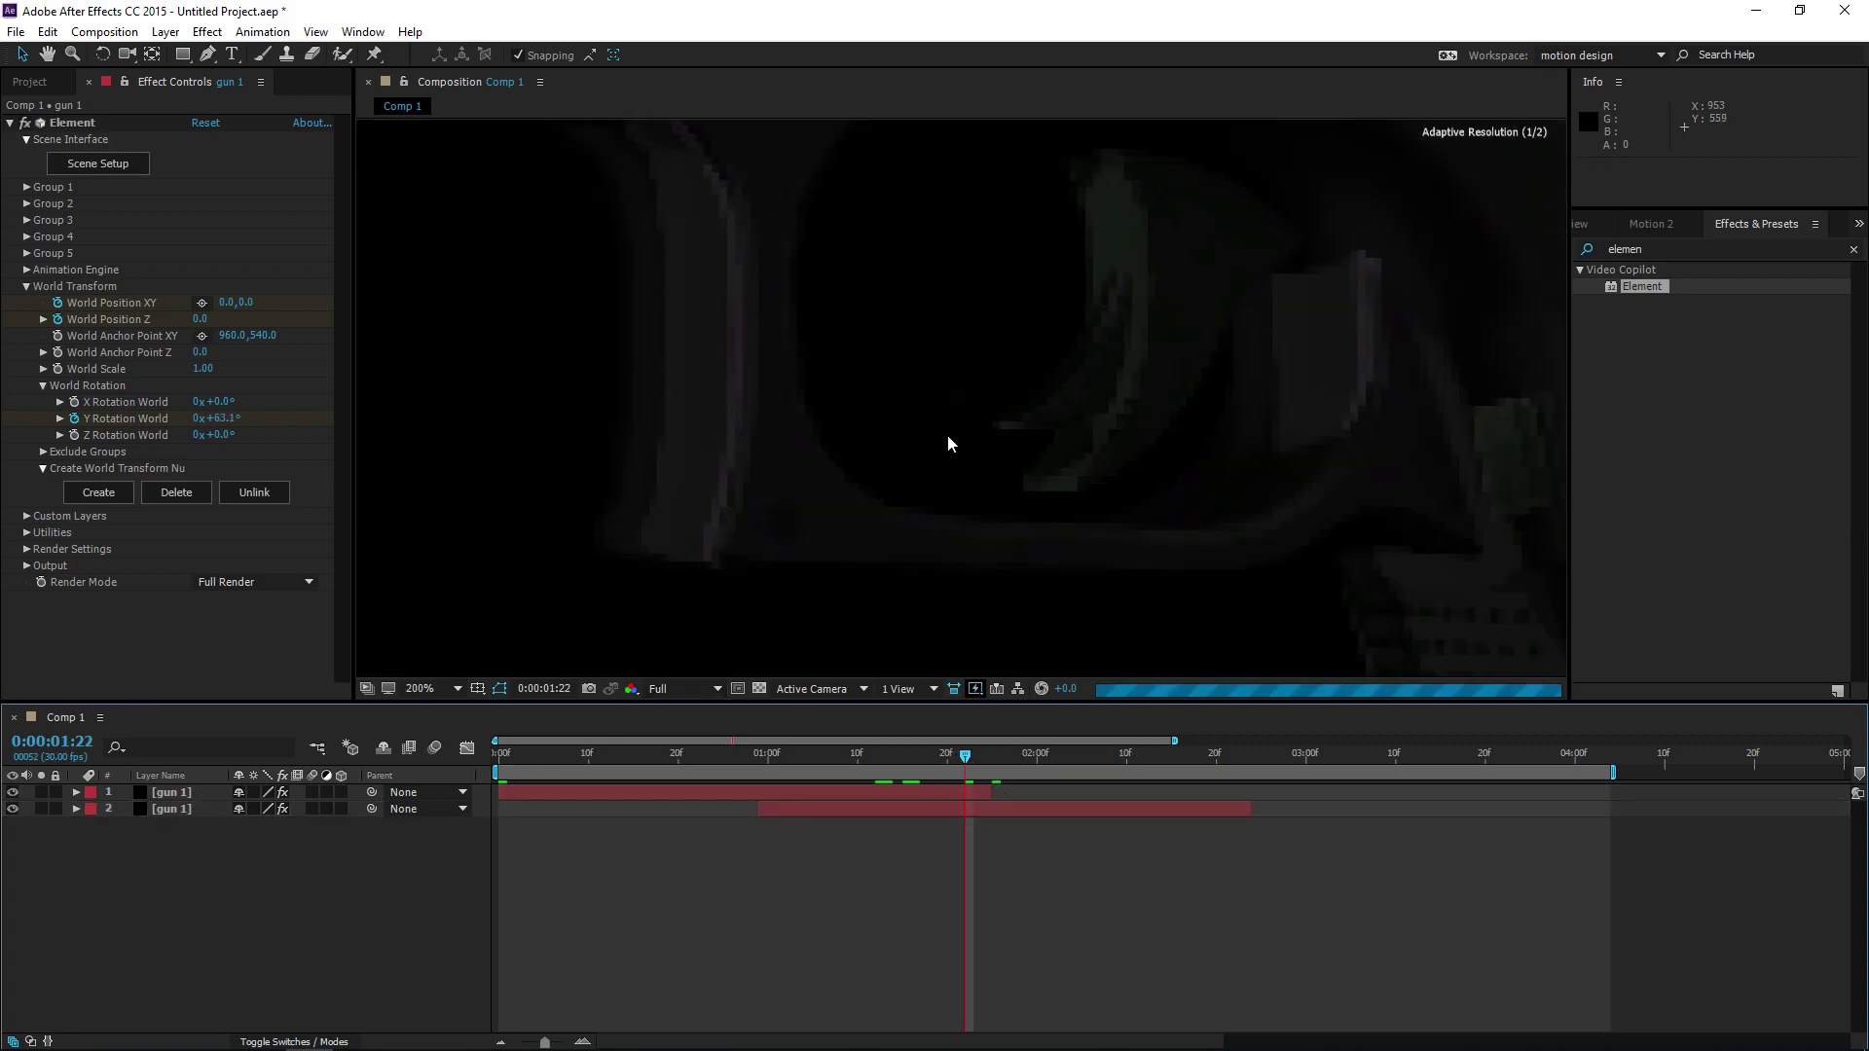
left_click_drag(794, 813, 975, 820)
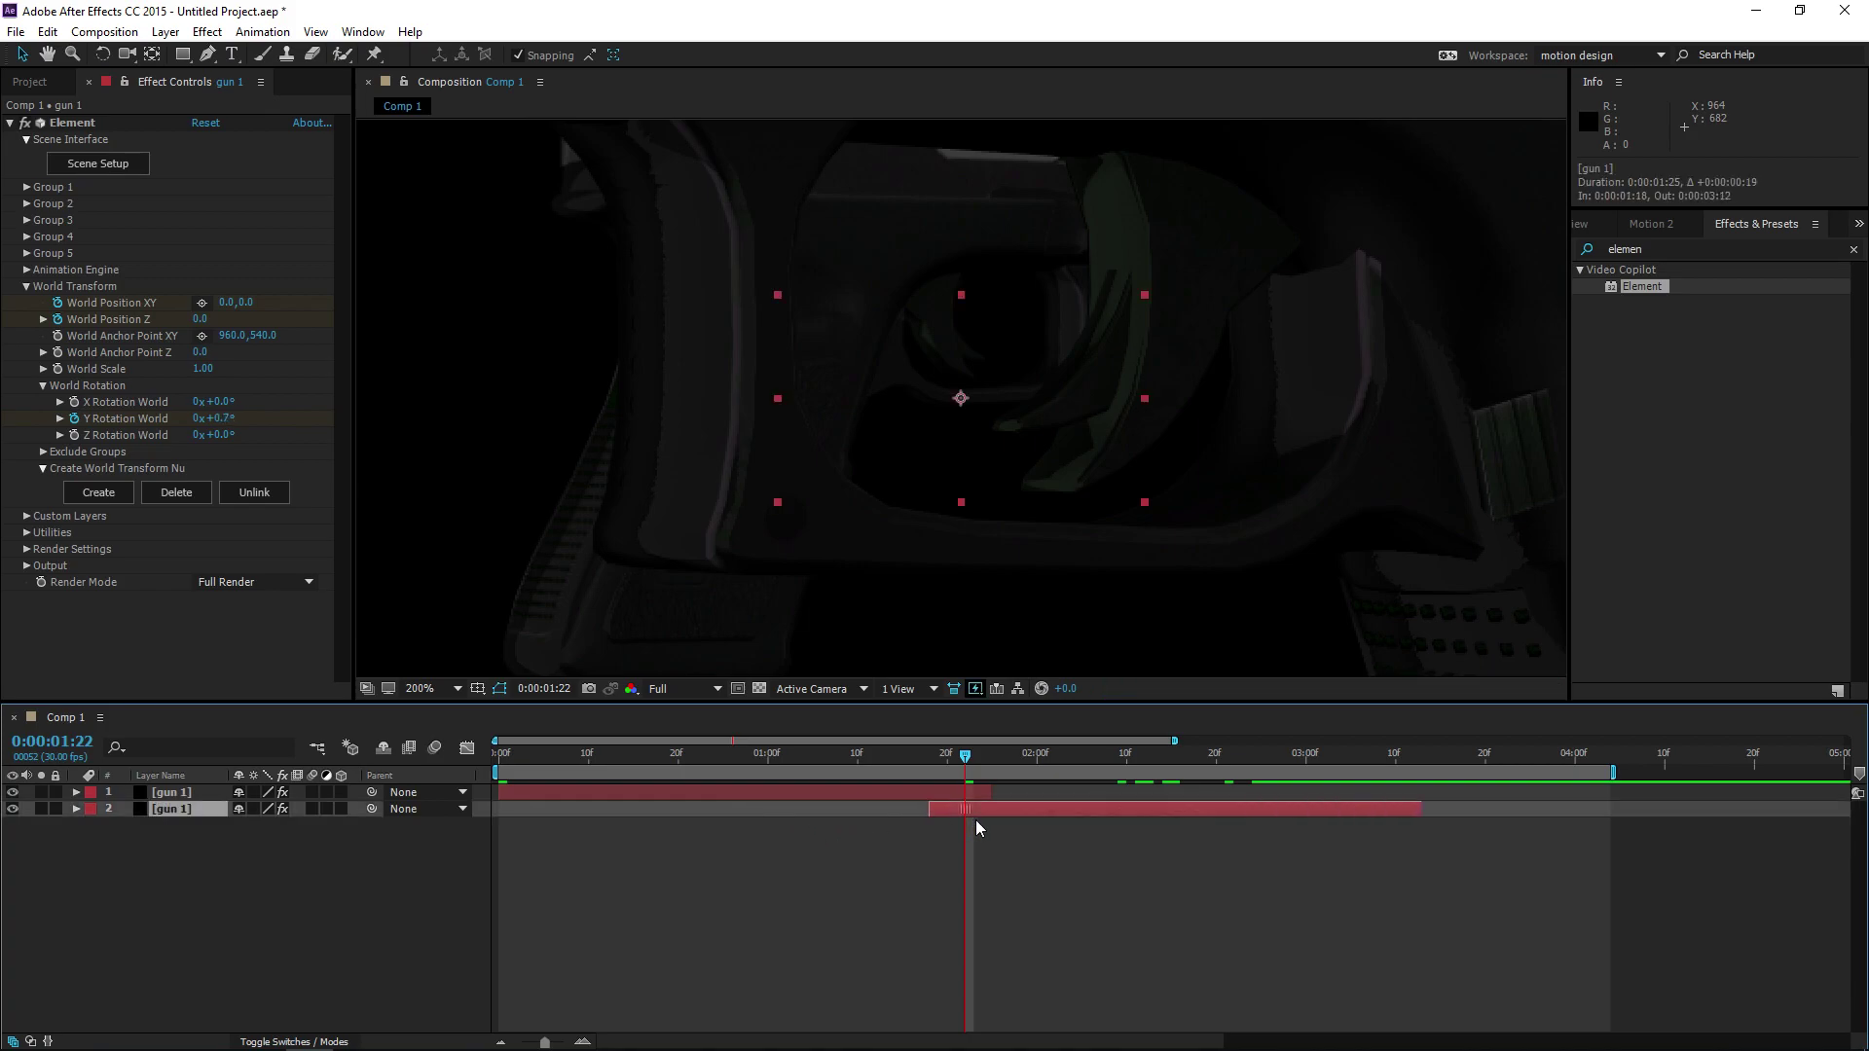
key("Page_Down")
left_click_drag(974, 809, 943, 811)
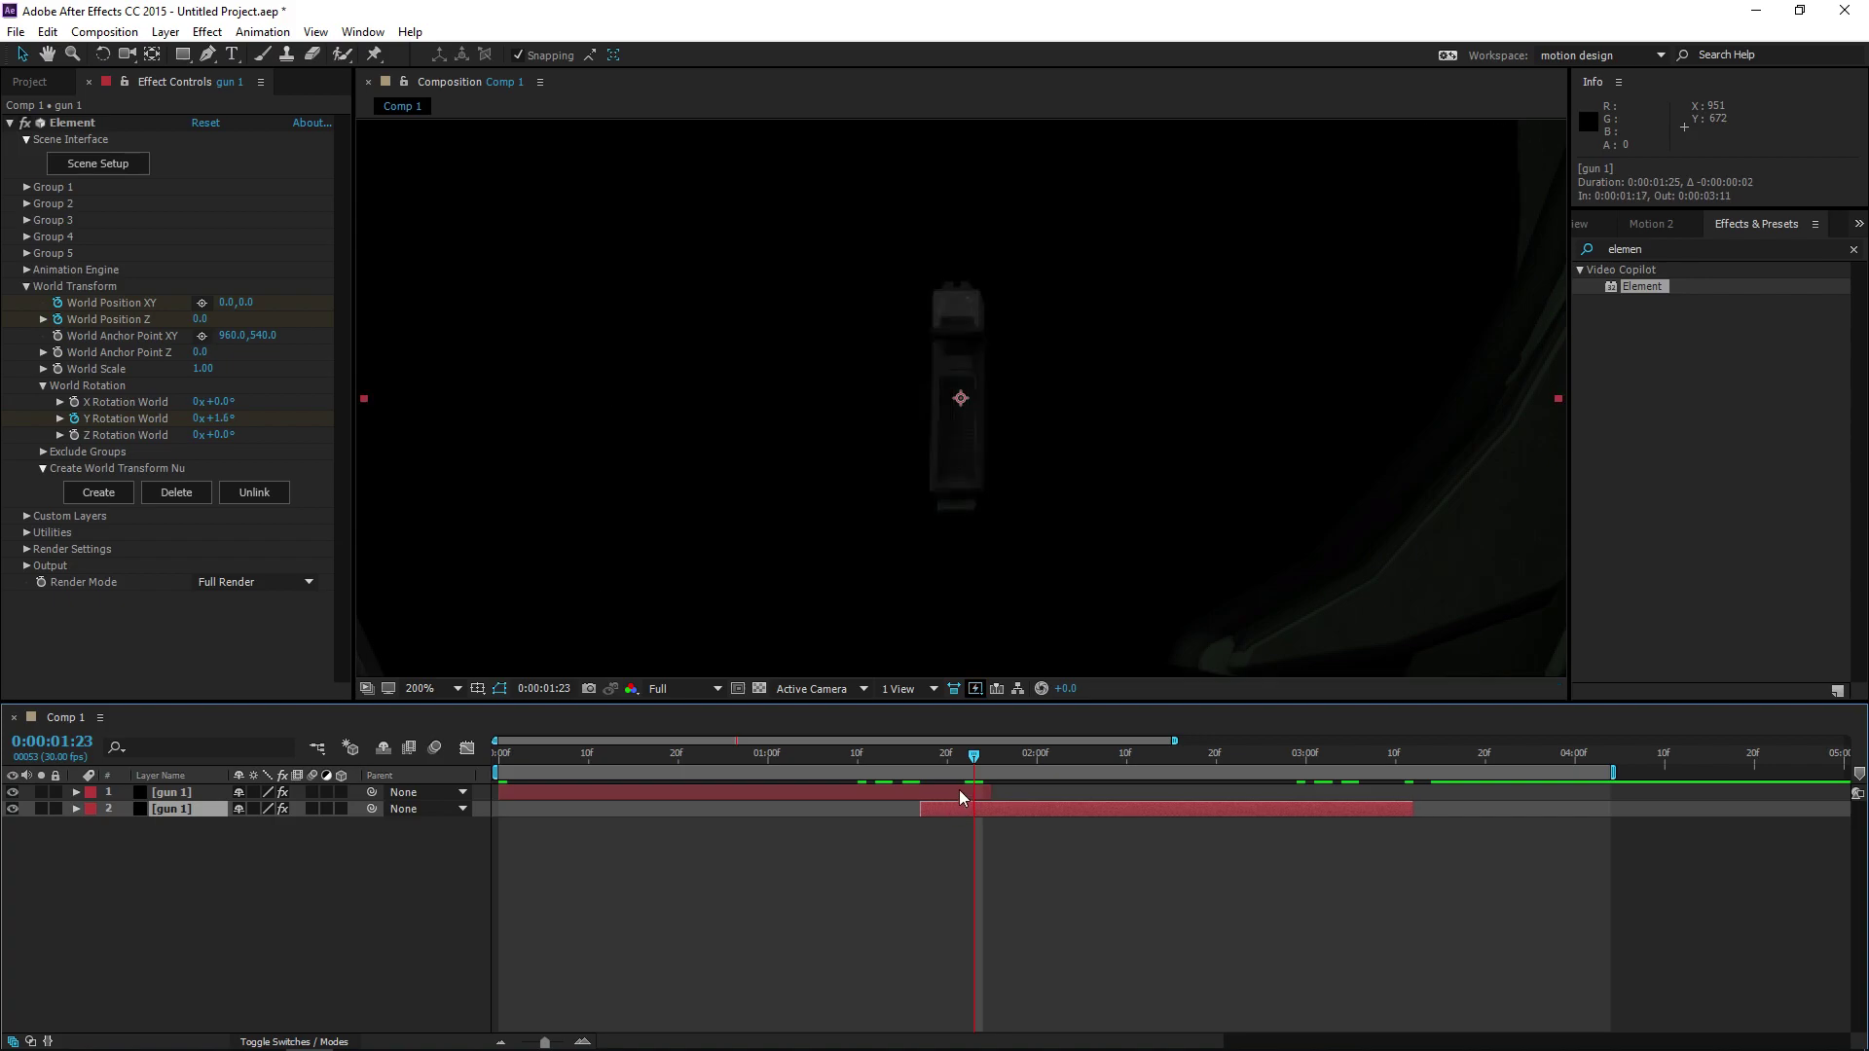
key("Page_Up")
key("Page_Up")
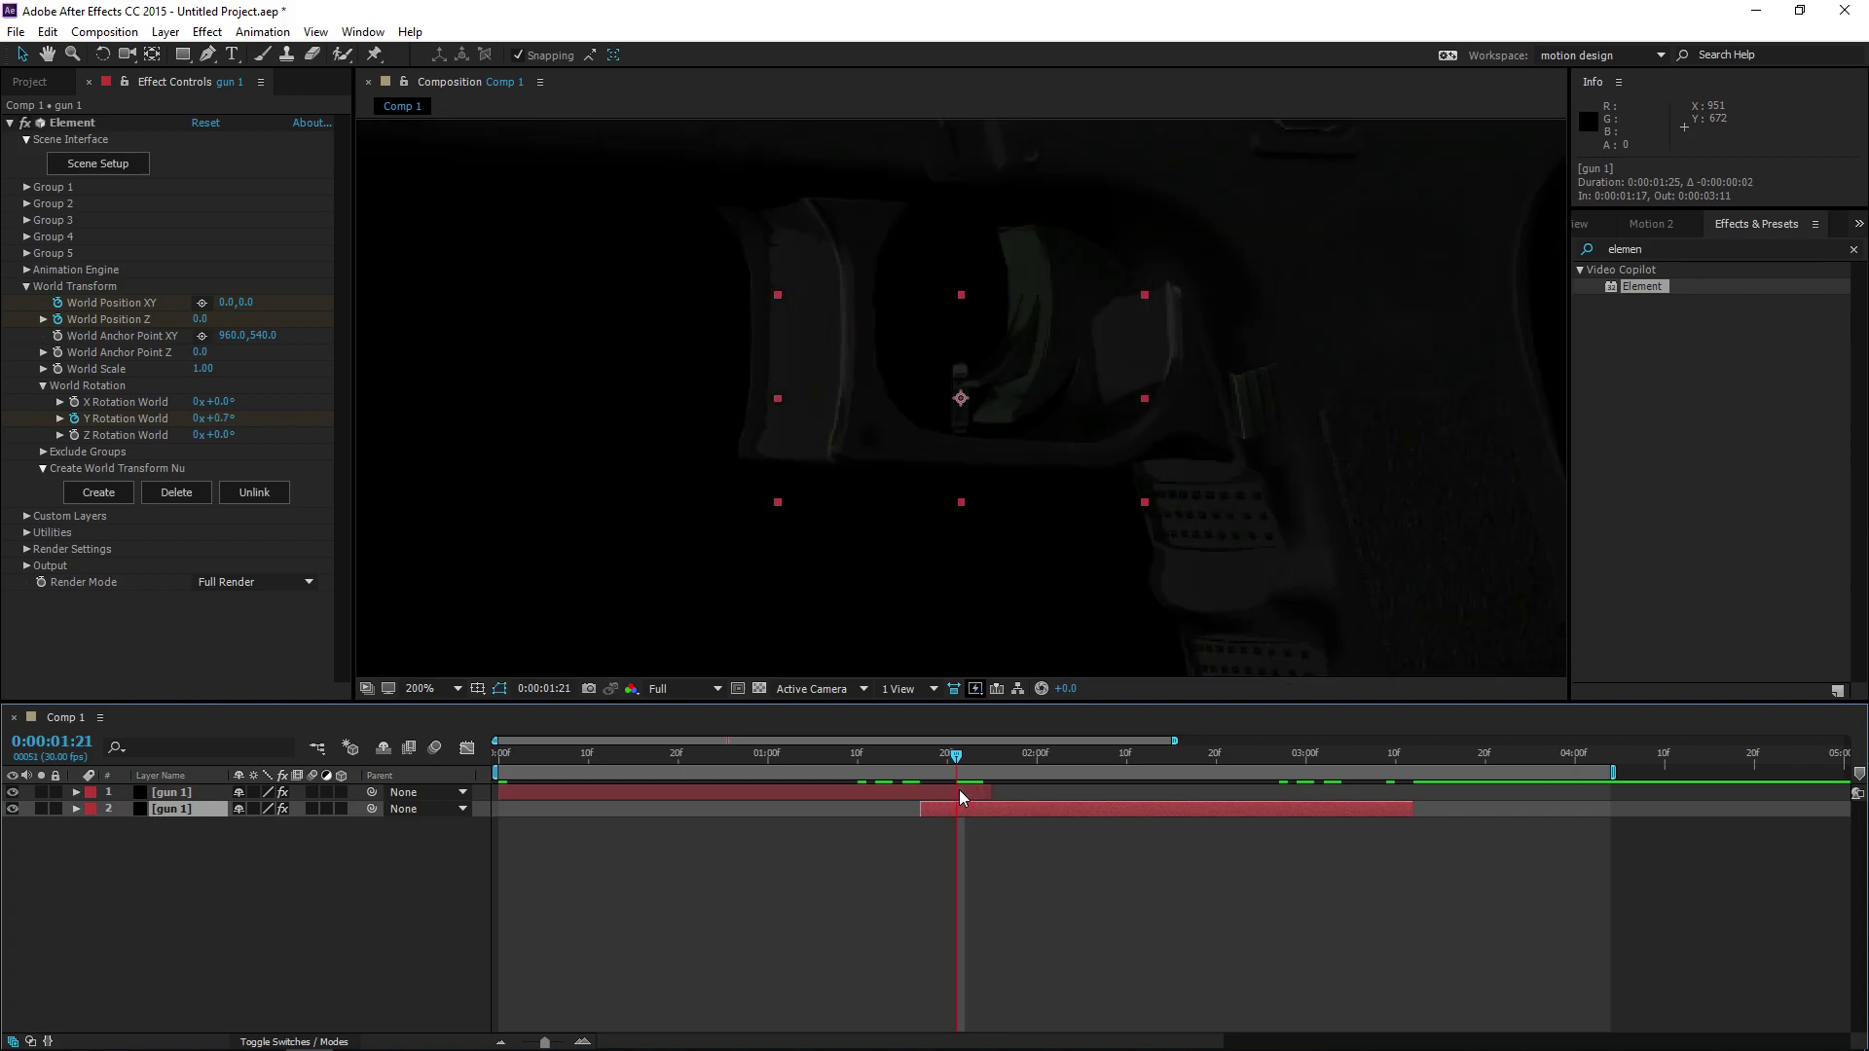
Fit the viewer and preview both gun layers playing in sequence
key("comma")
key("Page_Down")
key("comma")
key("space")
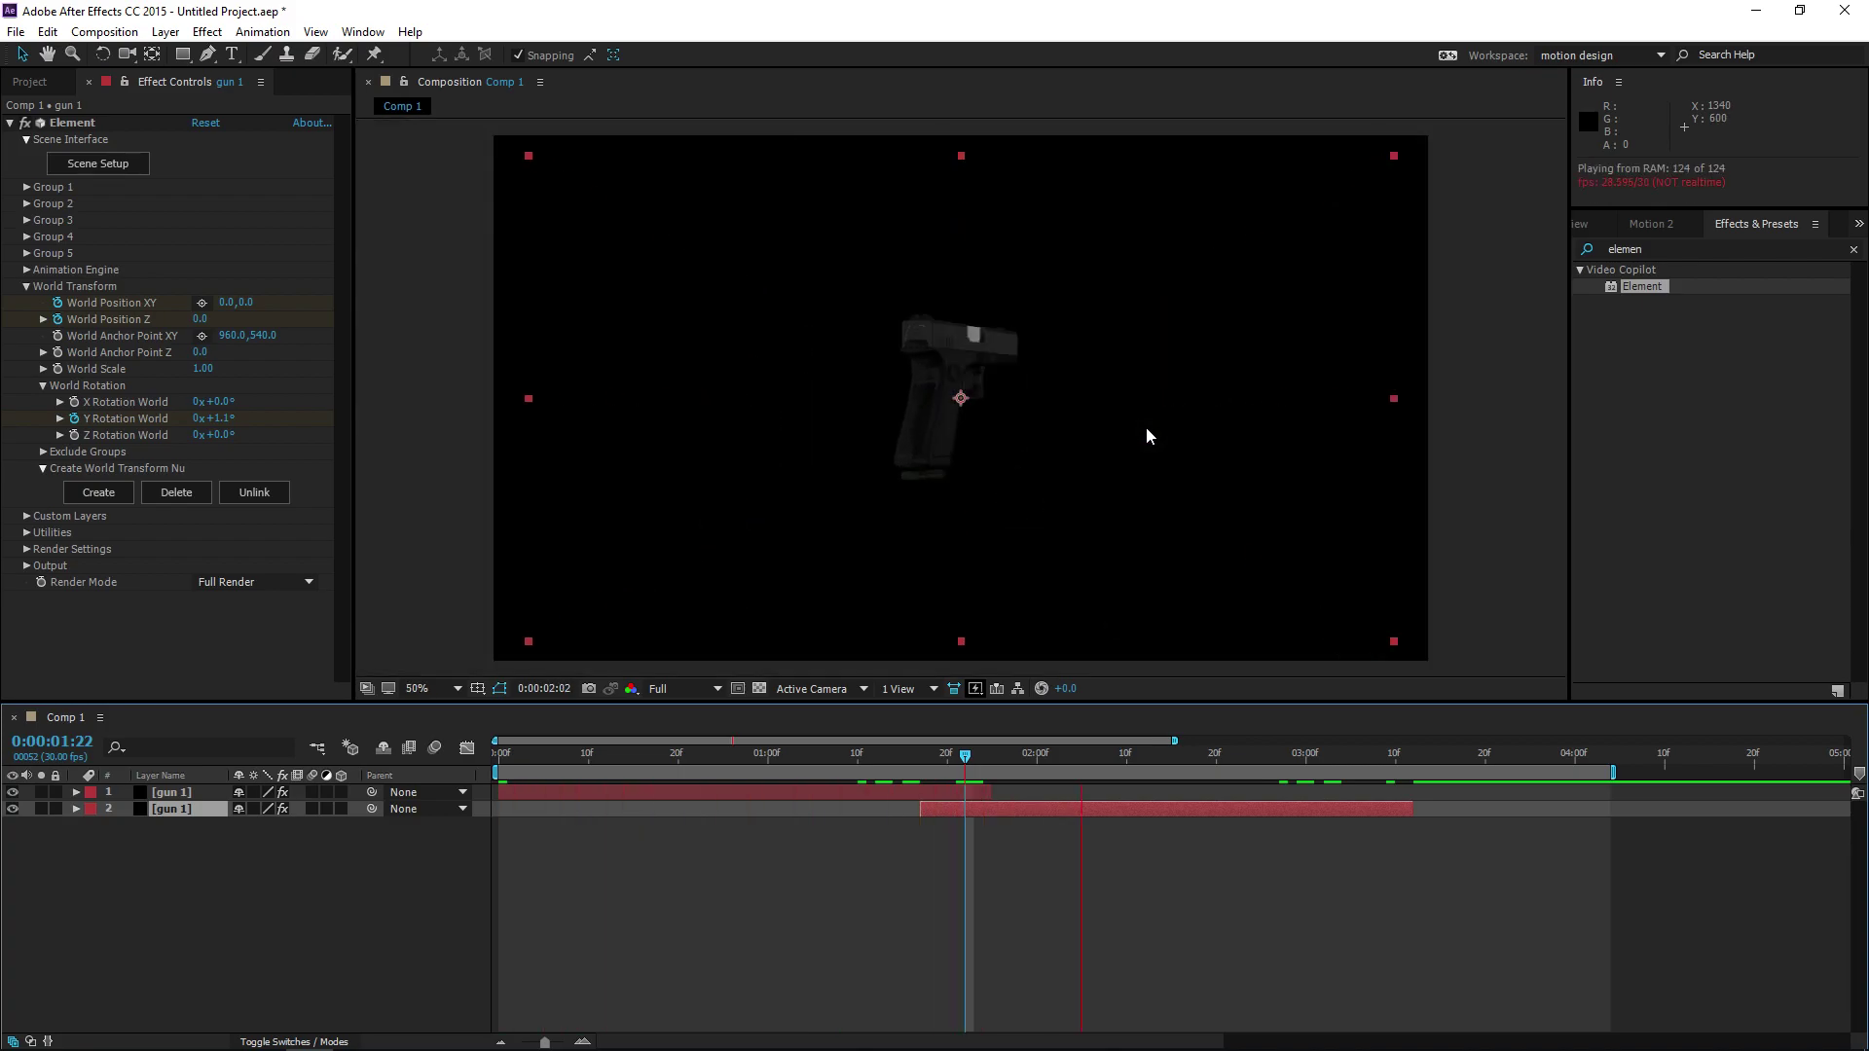
left_click(273, 876)
left_click(431, 750)
key("space")
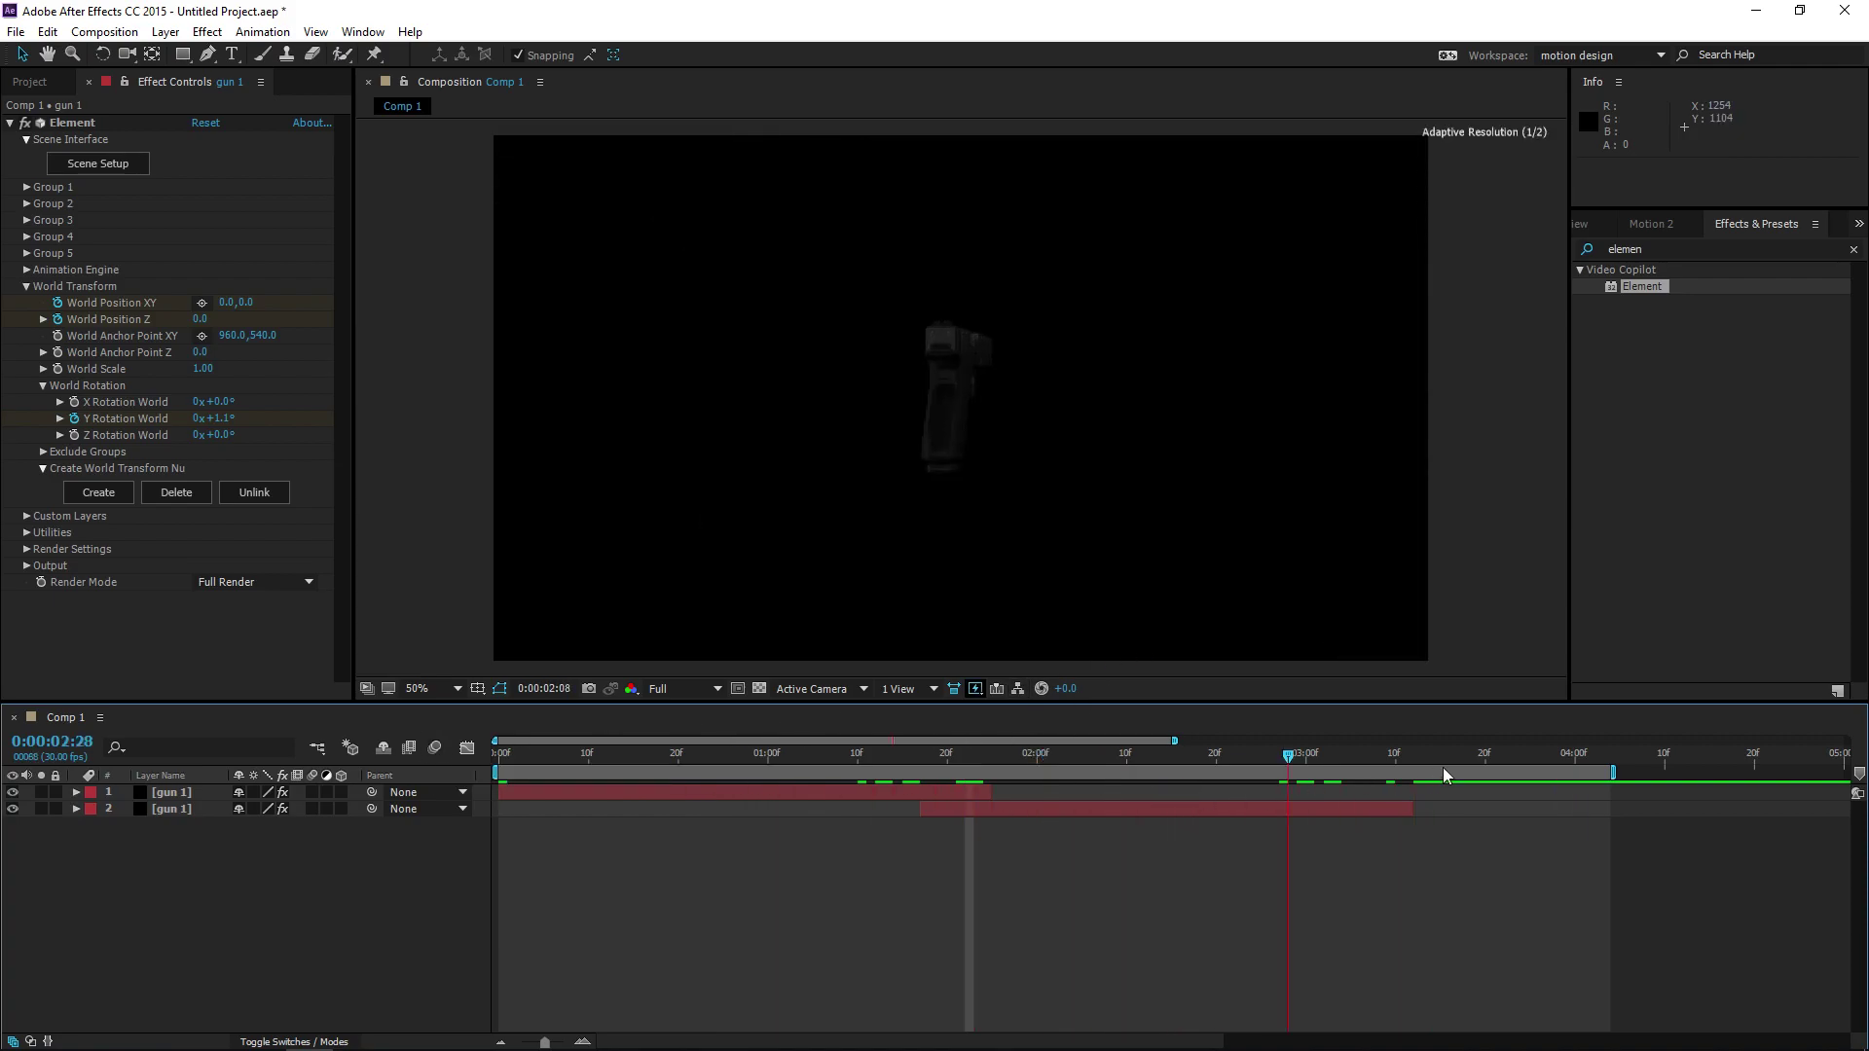
Duplicate the second gun layer, start the copy at 0:00:03:05, then return to an early frame
left_click(1379, 767)
left_click(175, 809)
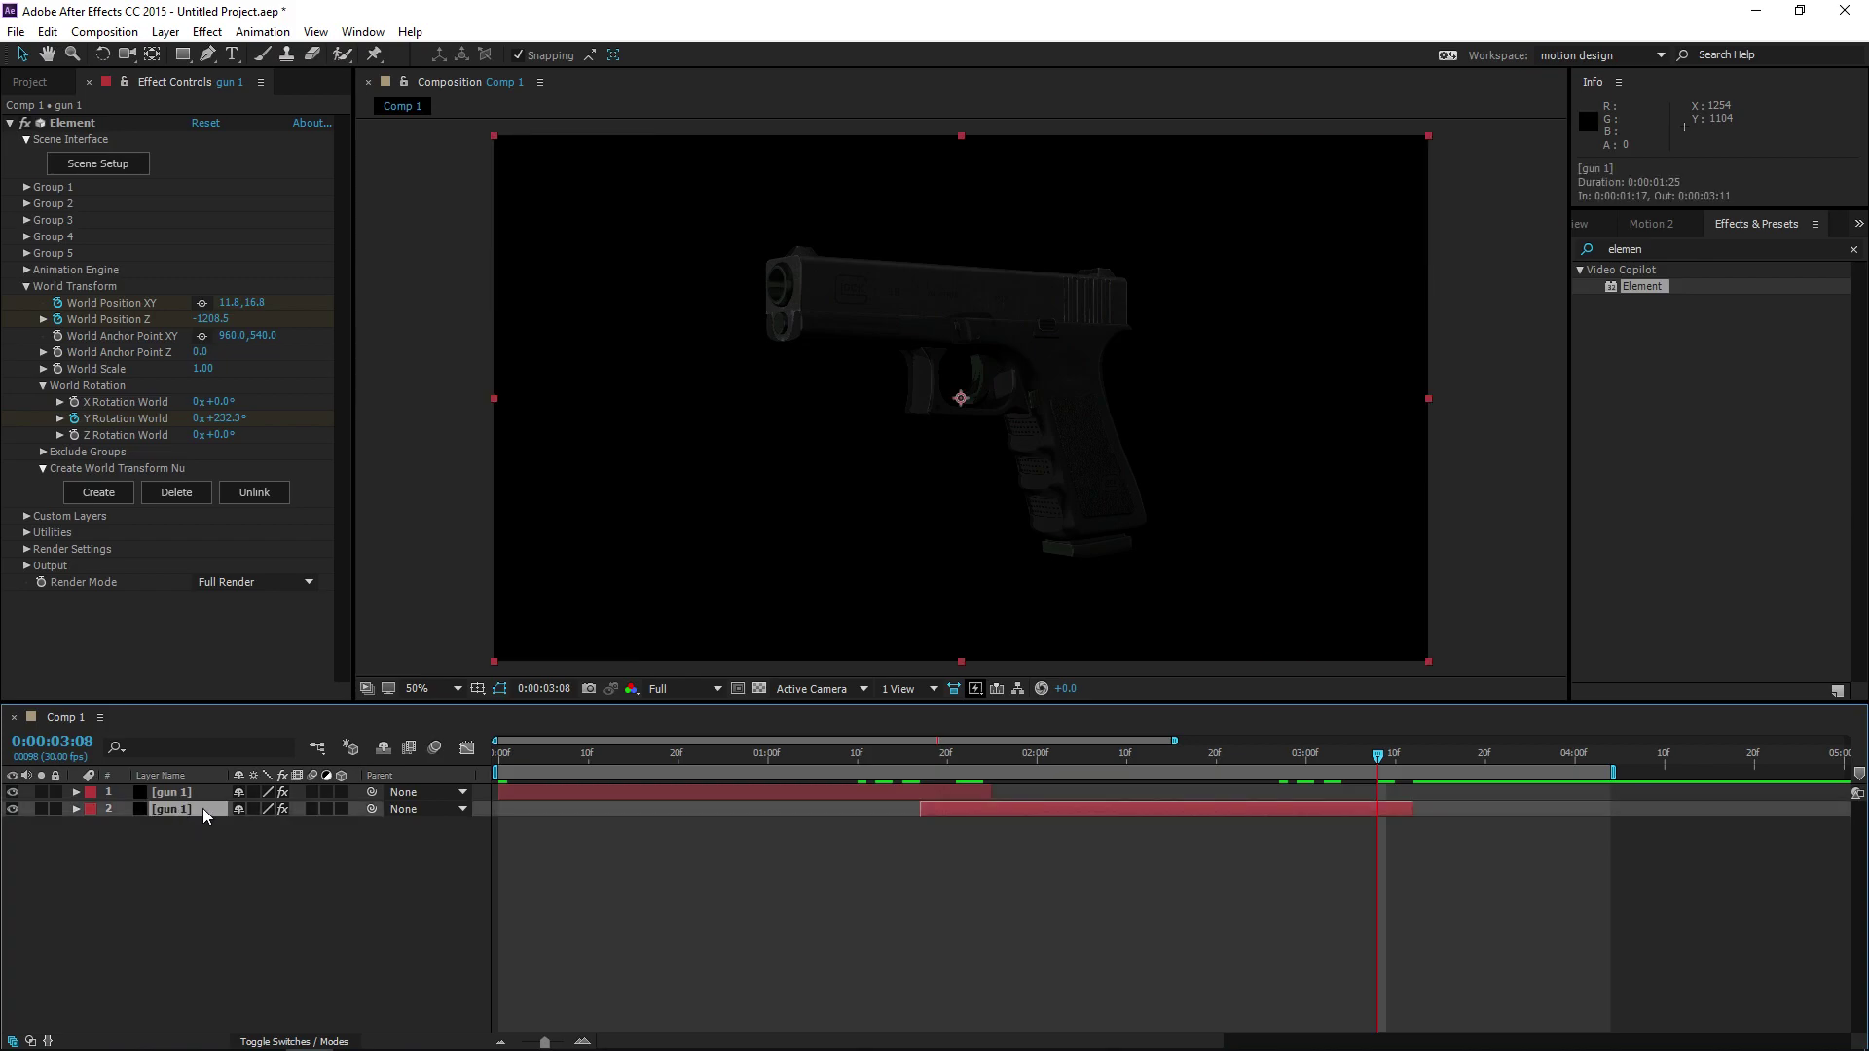
key("ctrl+d")
left_click_drag(956, 822, 1382, 828)
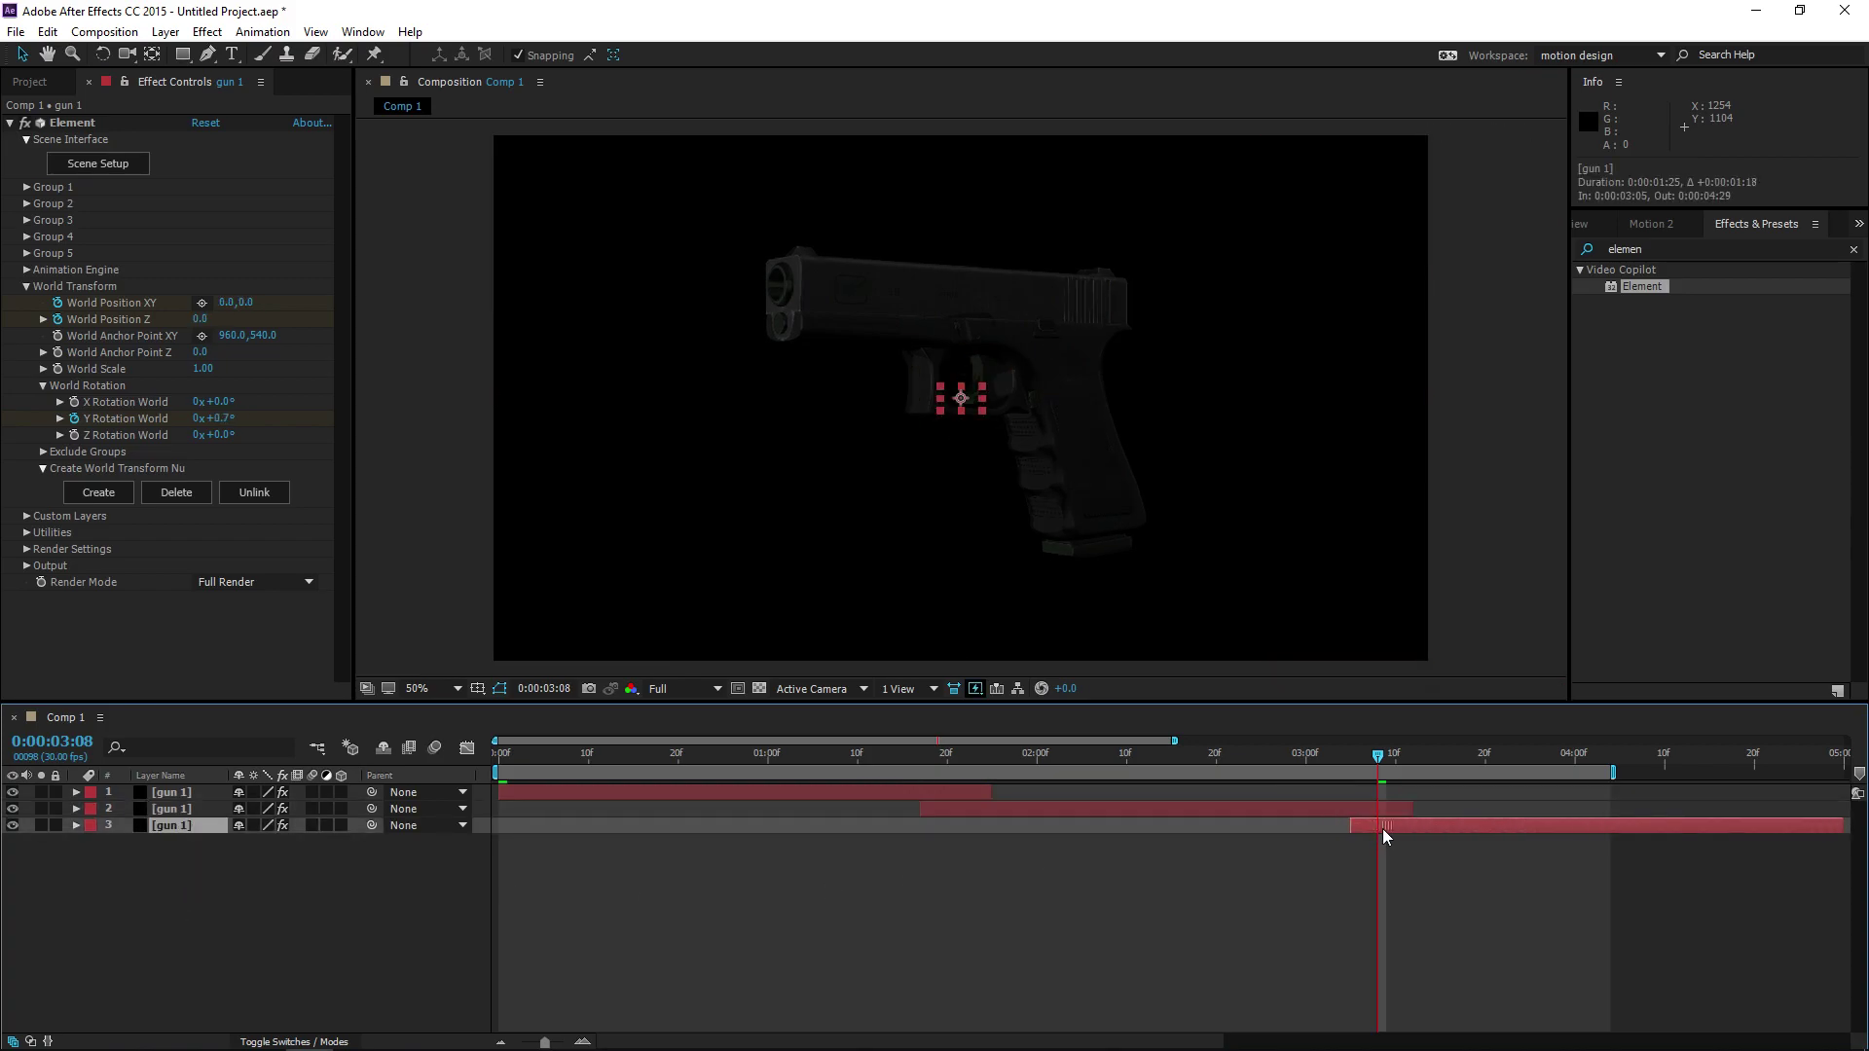
left_click(1362, 917)
left_click_drag(926, 757, 688, 808)
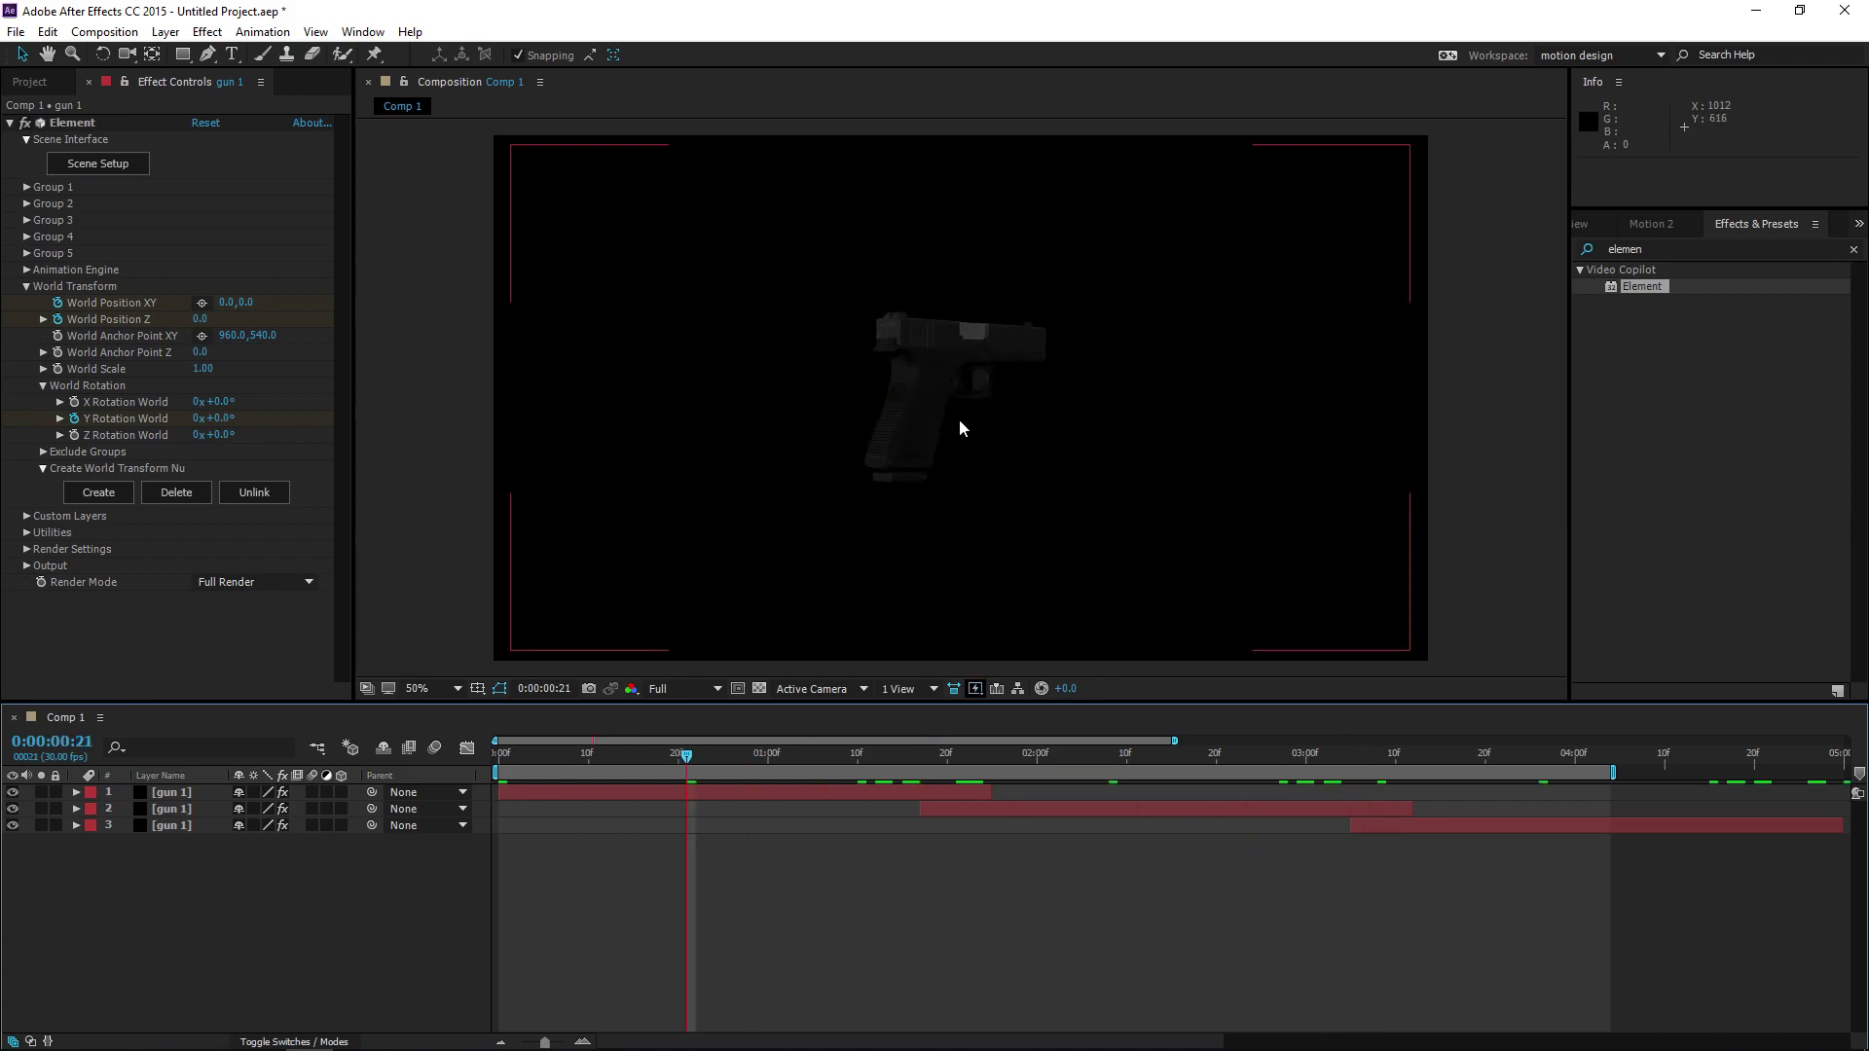
scroll(948, 377, "up", 2)
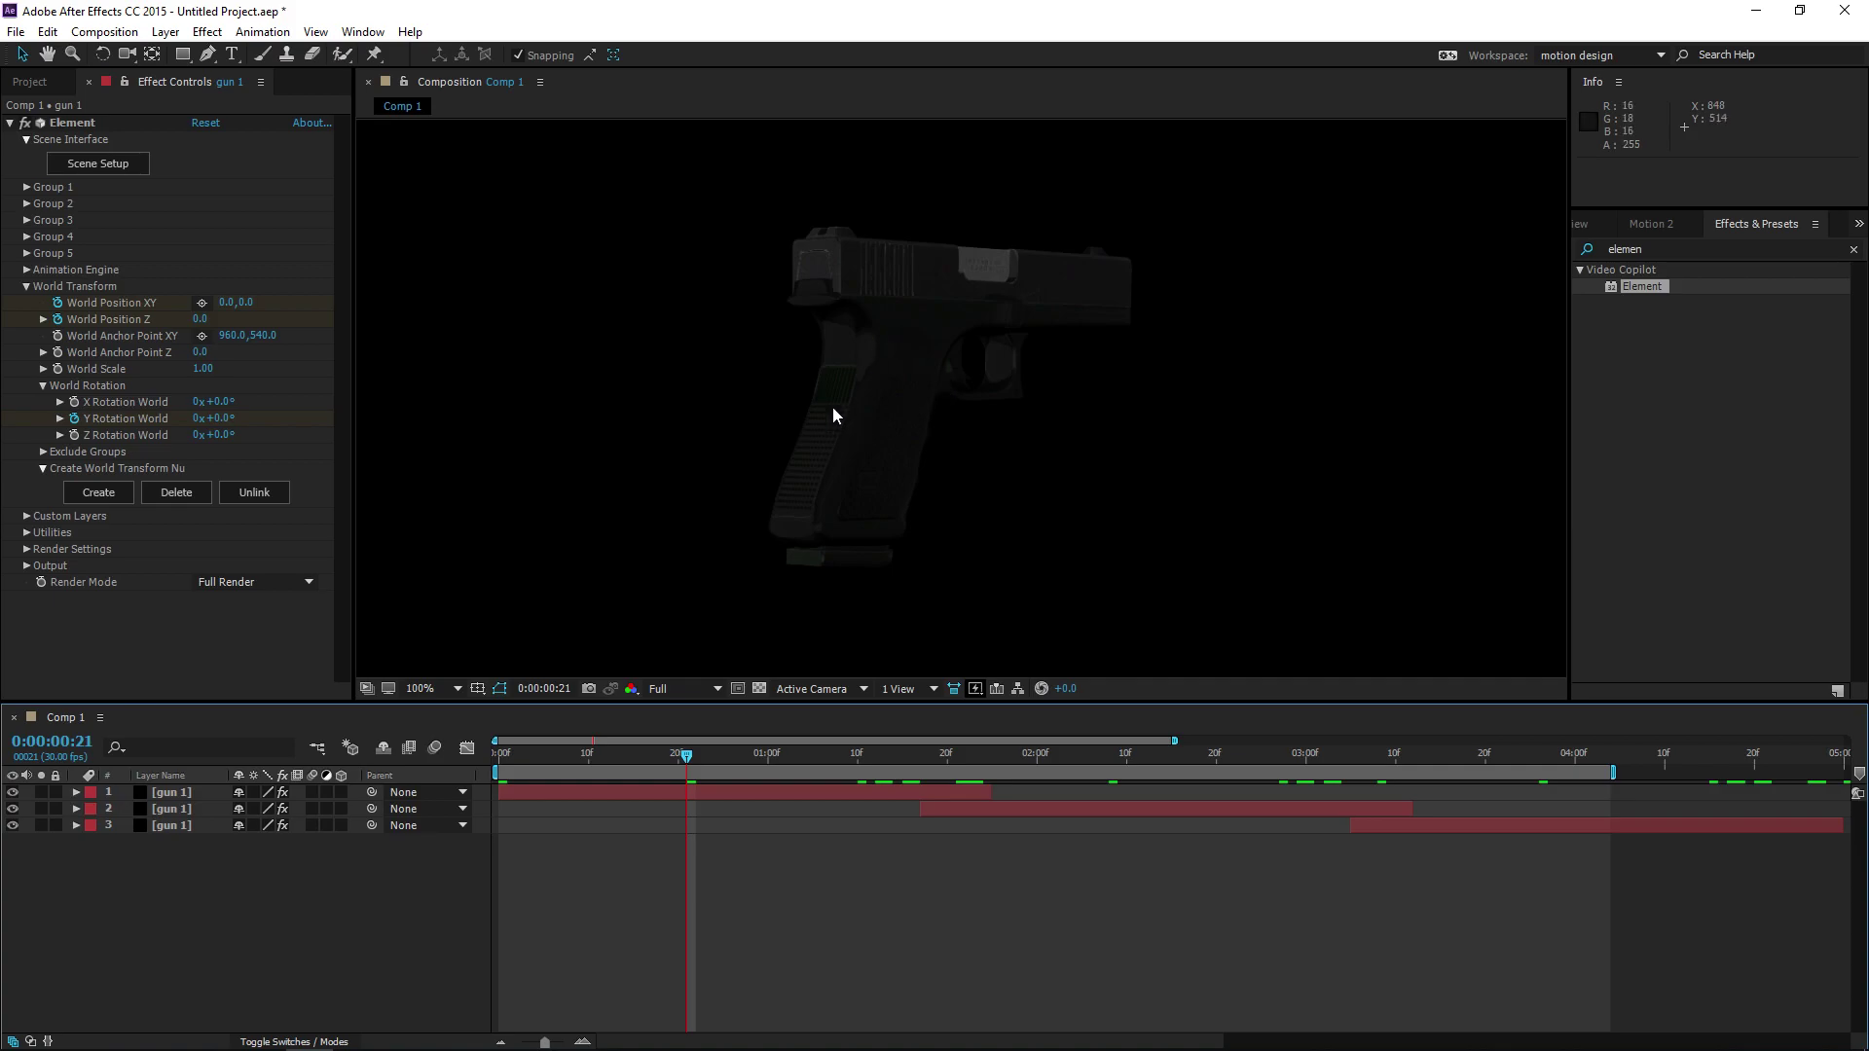
Duplicate the top gun layer and apply CC Cross Blur to the copy
left_click(188, 798)
key("ctrl+d")
type("cross")
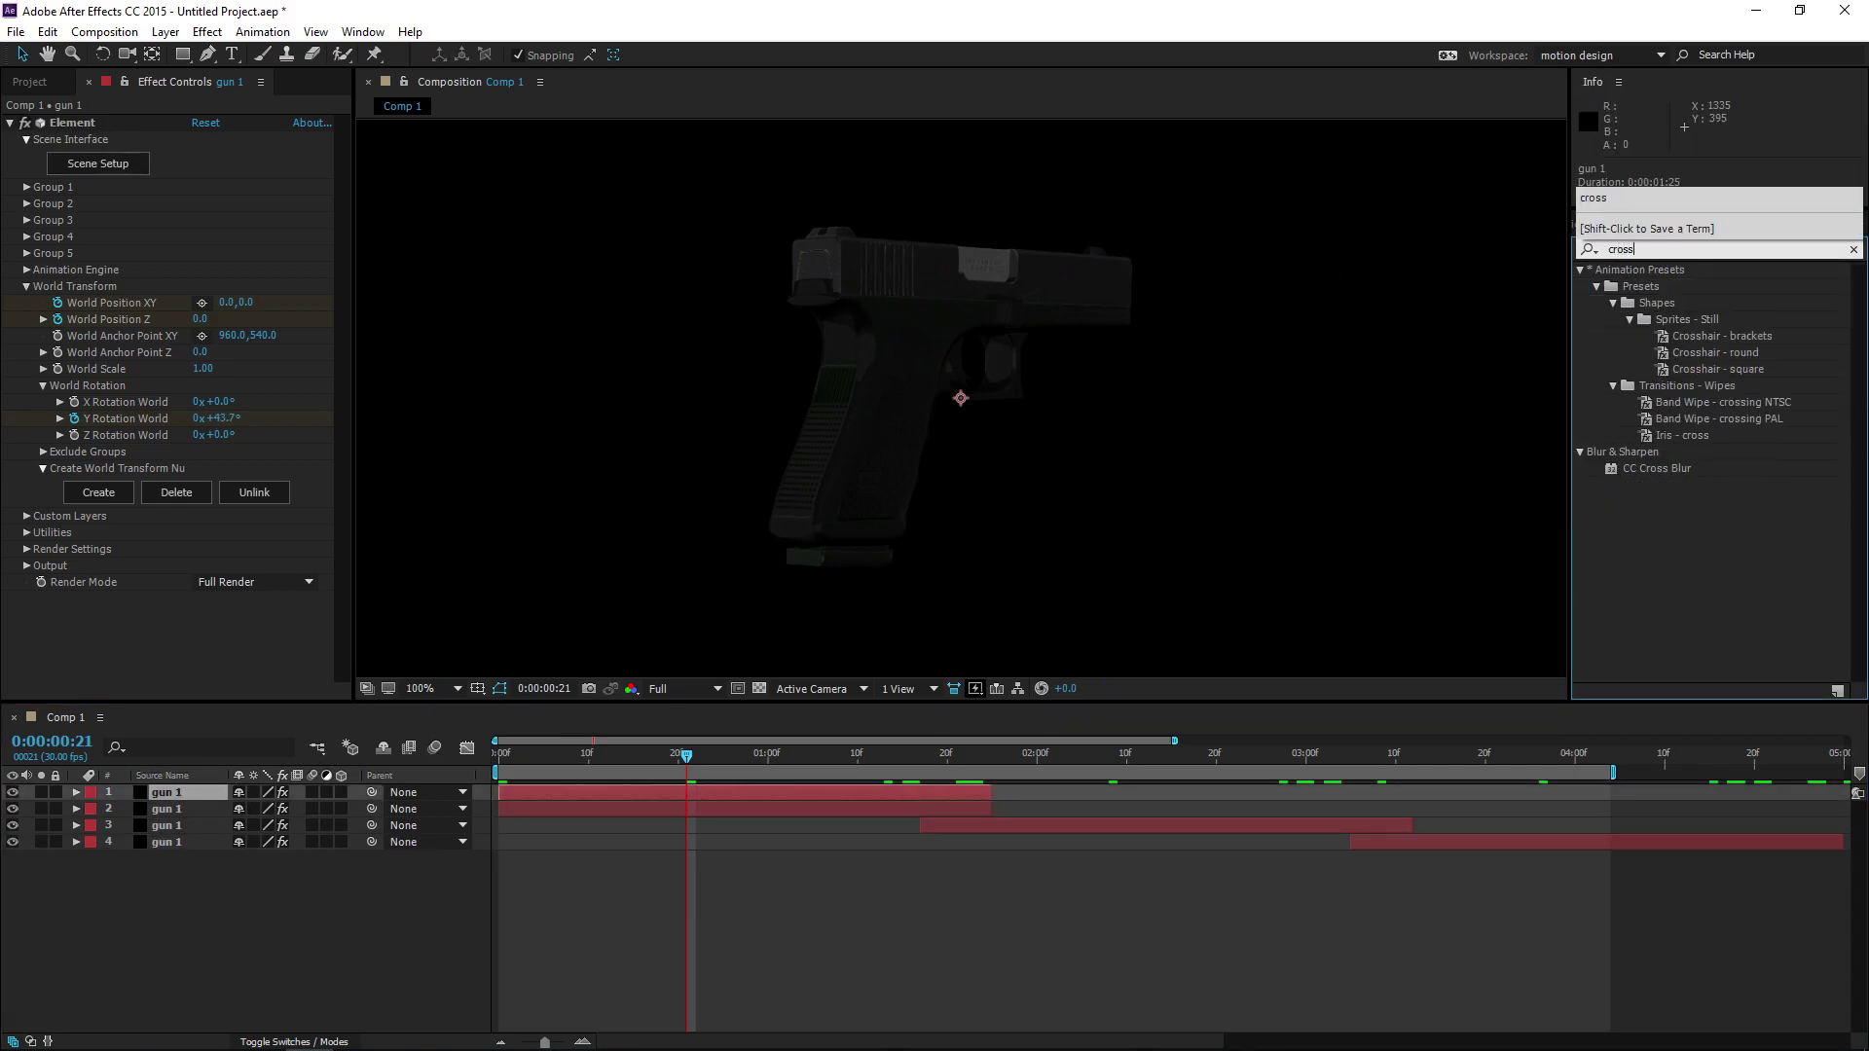
left_click_drag(1603, 469, 180, 811)
Set the cross blur radius to 50 with Screen transfer mode
left_click(171, 826)
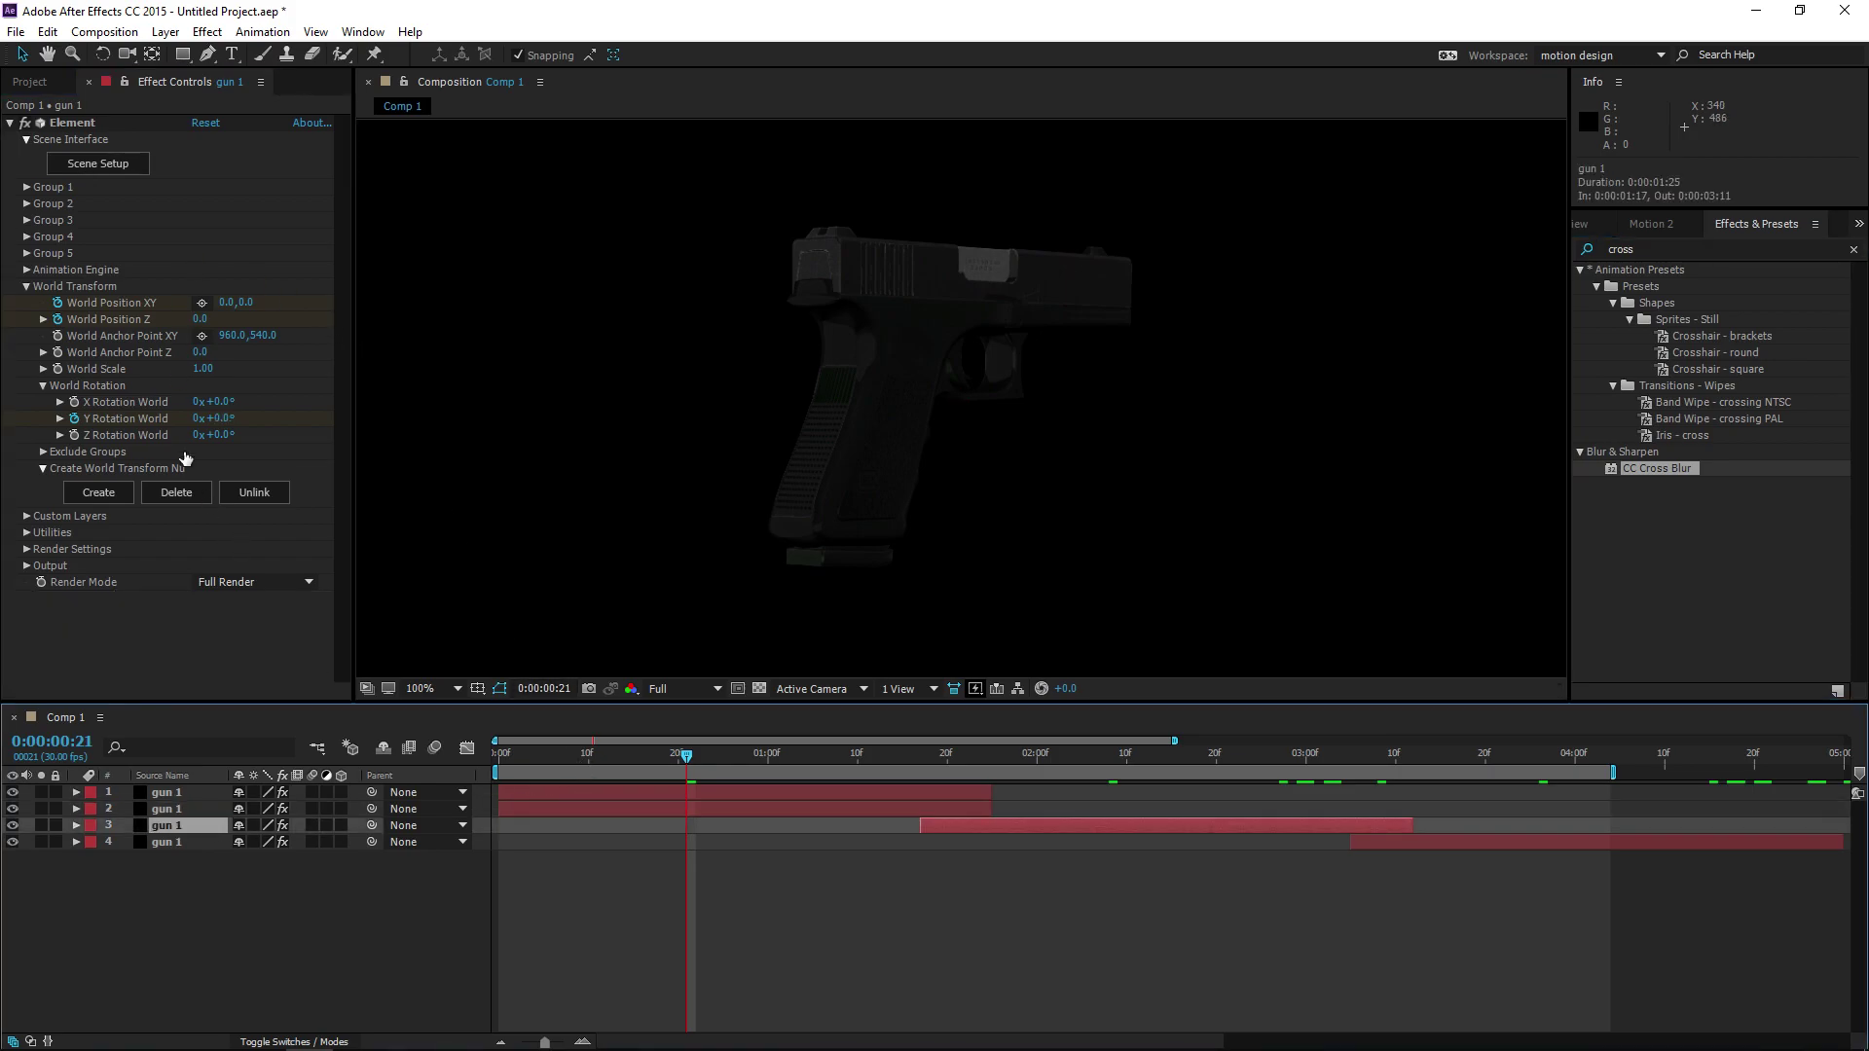
left_click(177, 806)
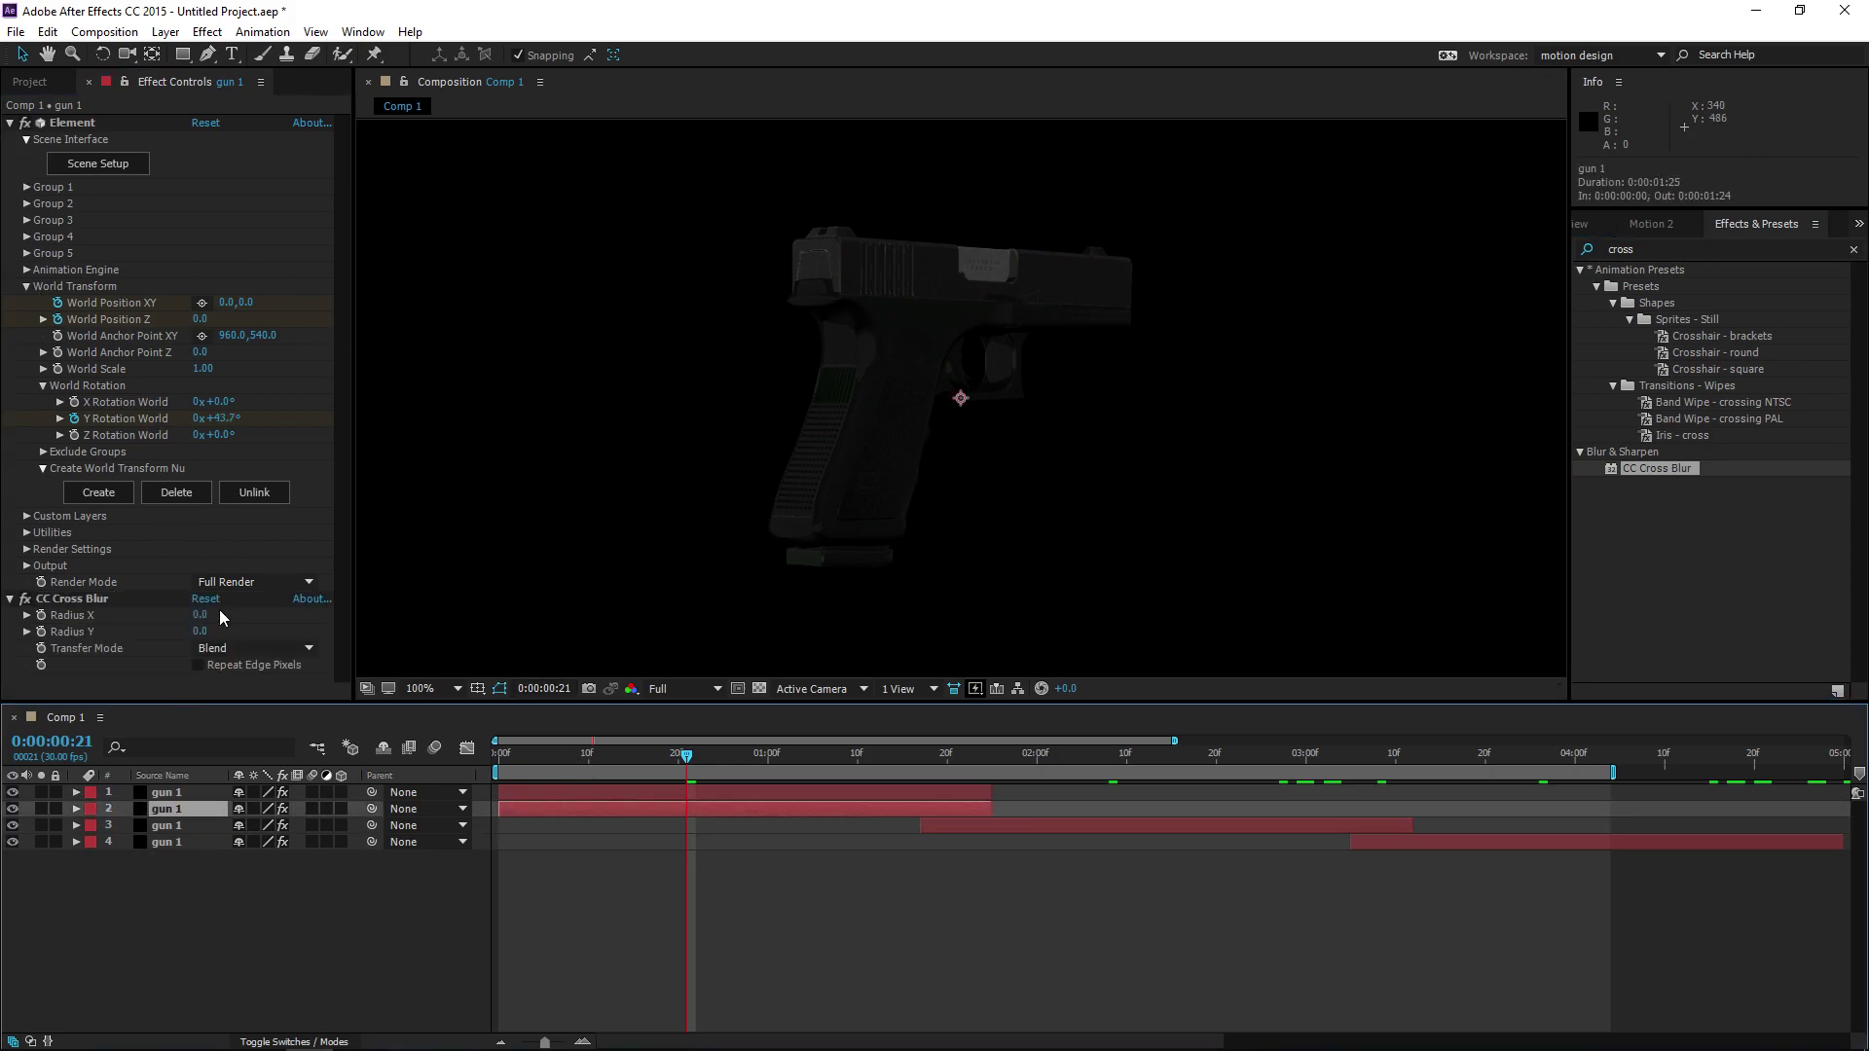
left_click(202, 630)
type("0")
key("Return")
left_click(251, 648)
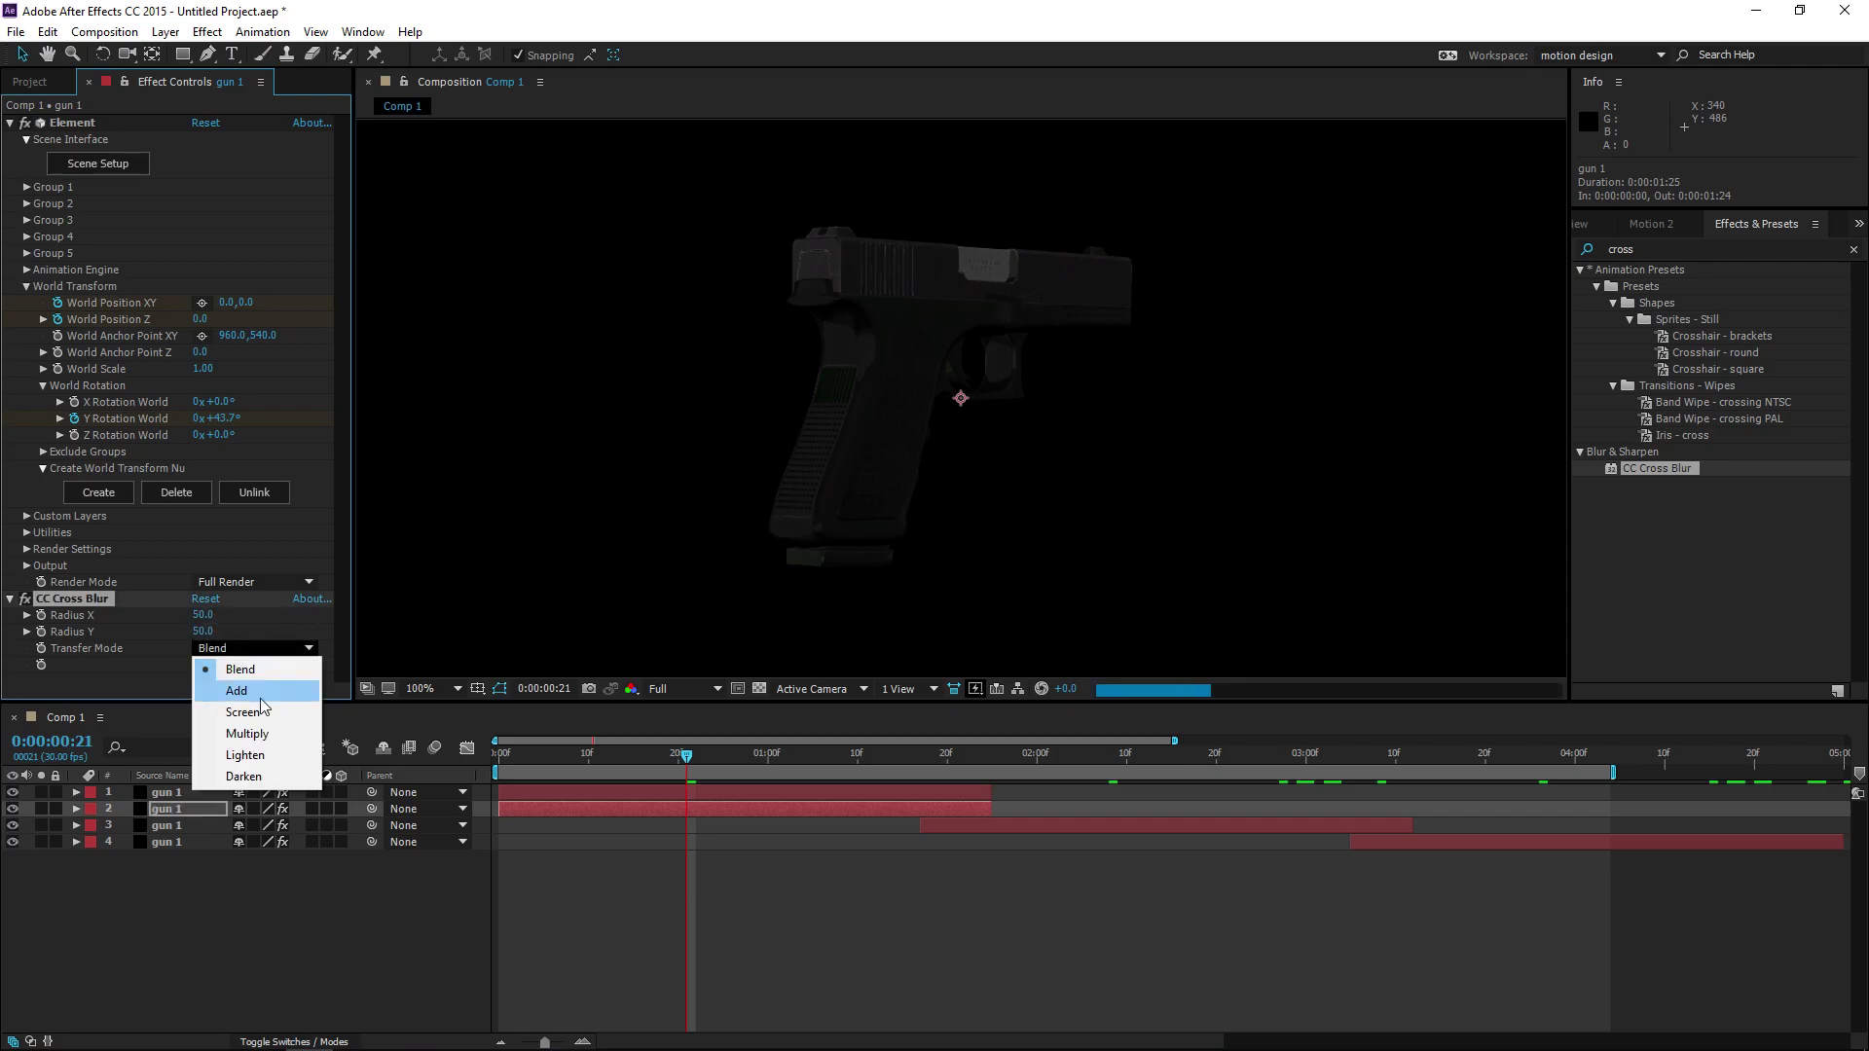
left_click(255, 703)
Try 50% opacity, then switch the cross blur to Add mode and restore 100% opacity
key("t")
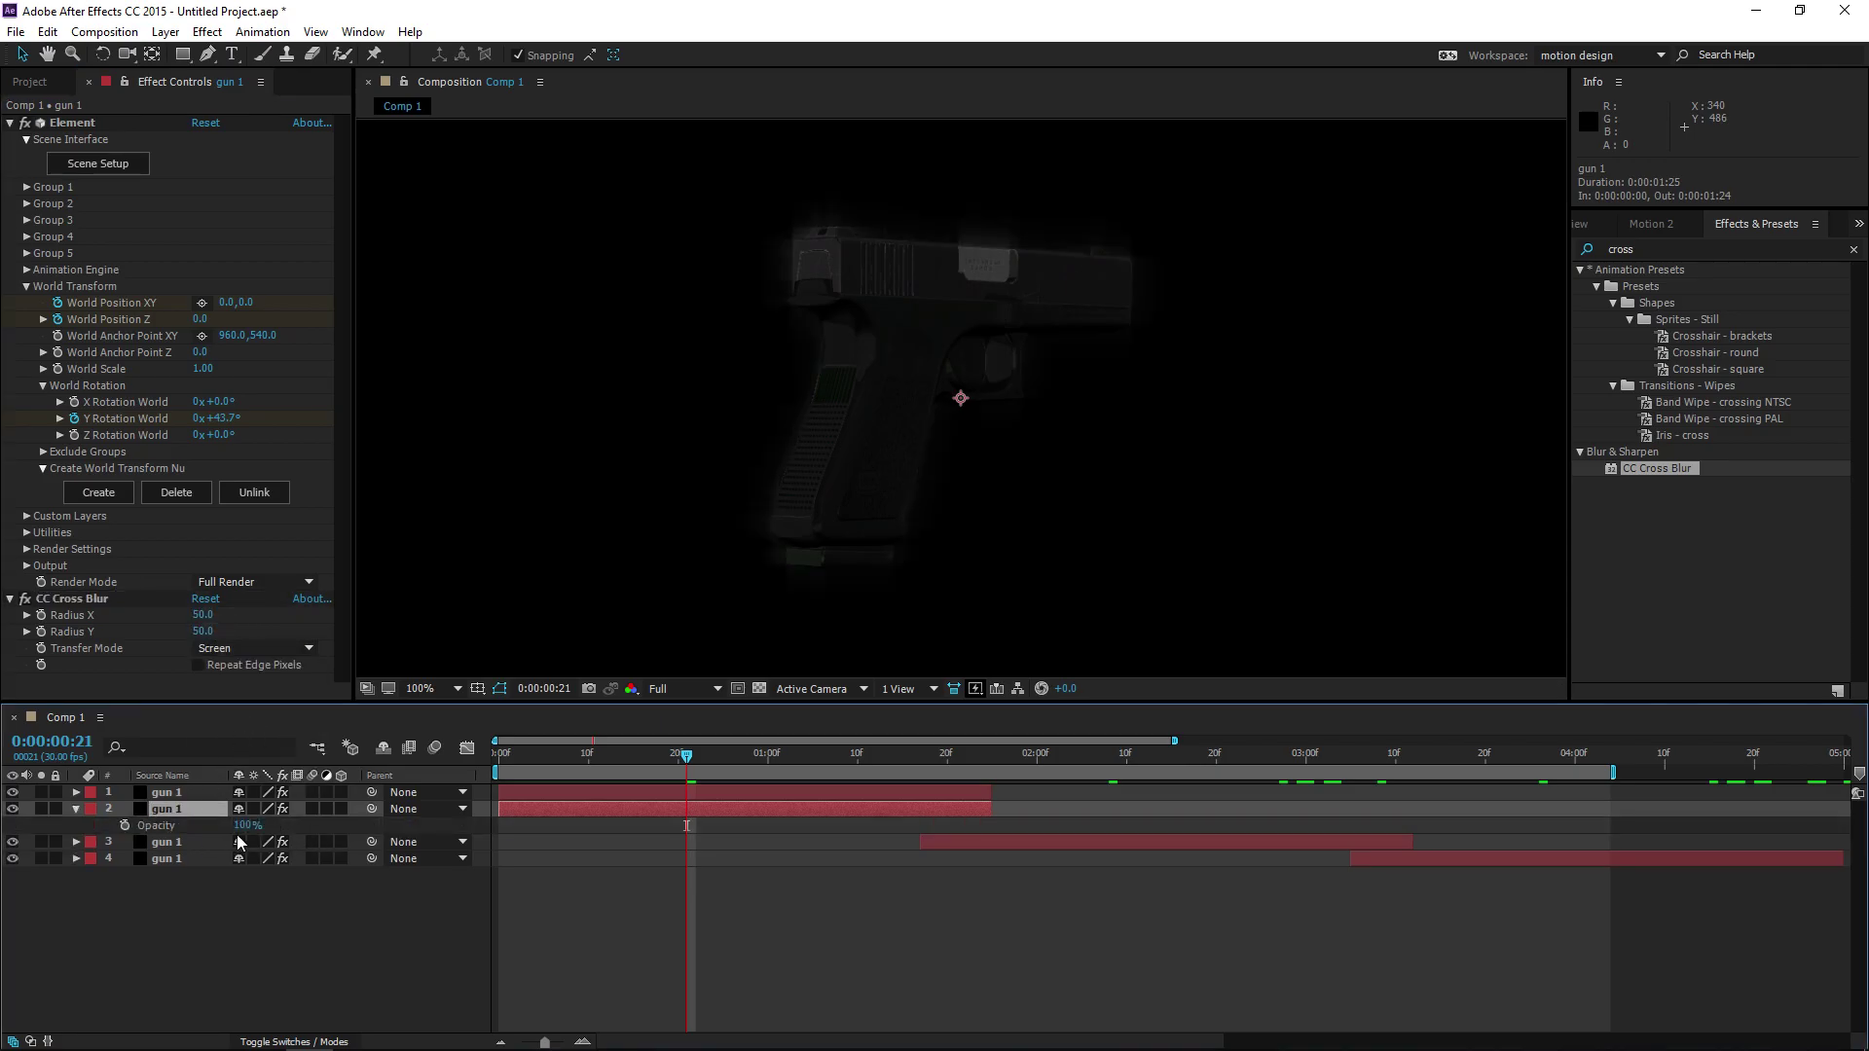
key("Return")
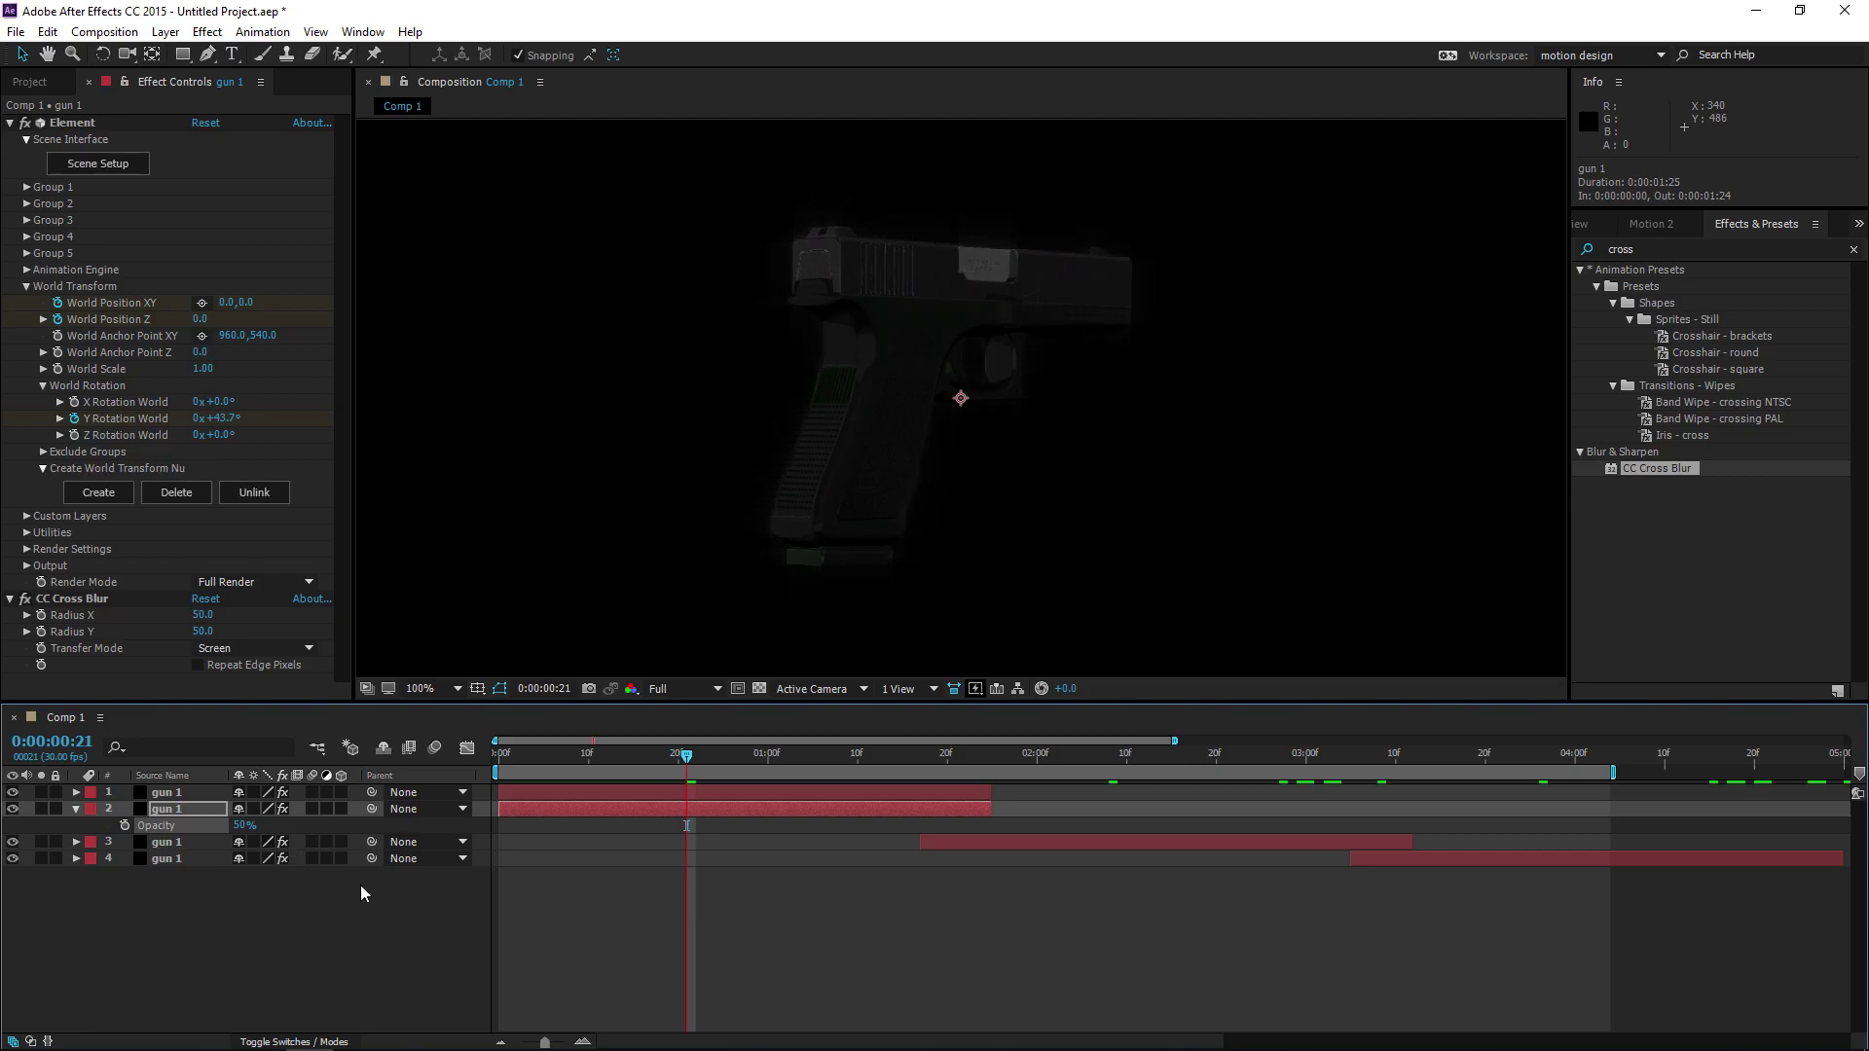
scroll(880, 370, "up", 2)
left_click(227, 642)
left_click(246, 690)
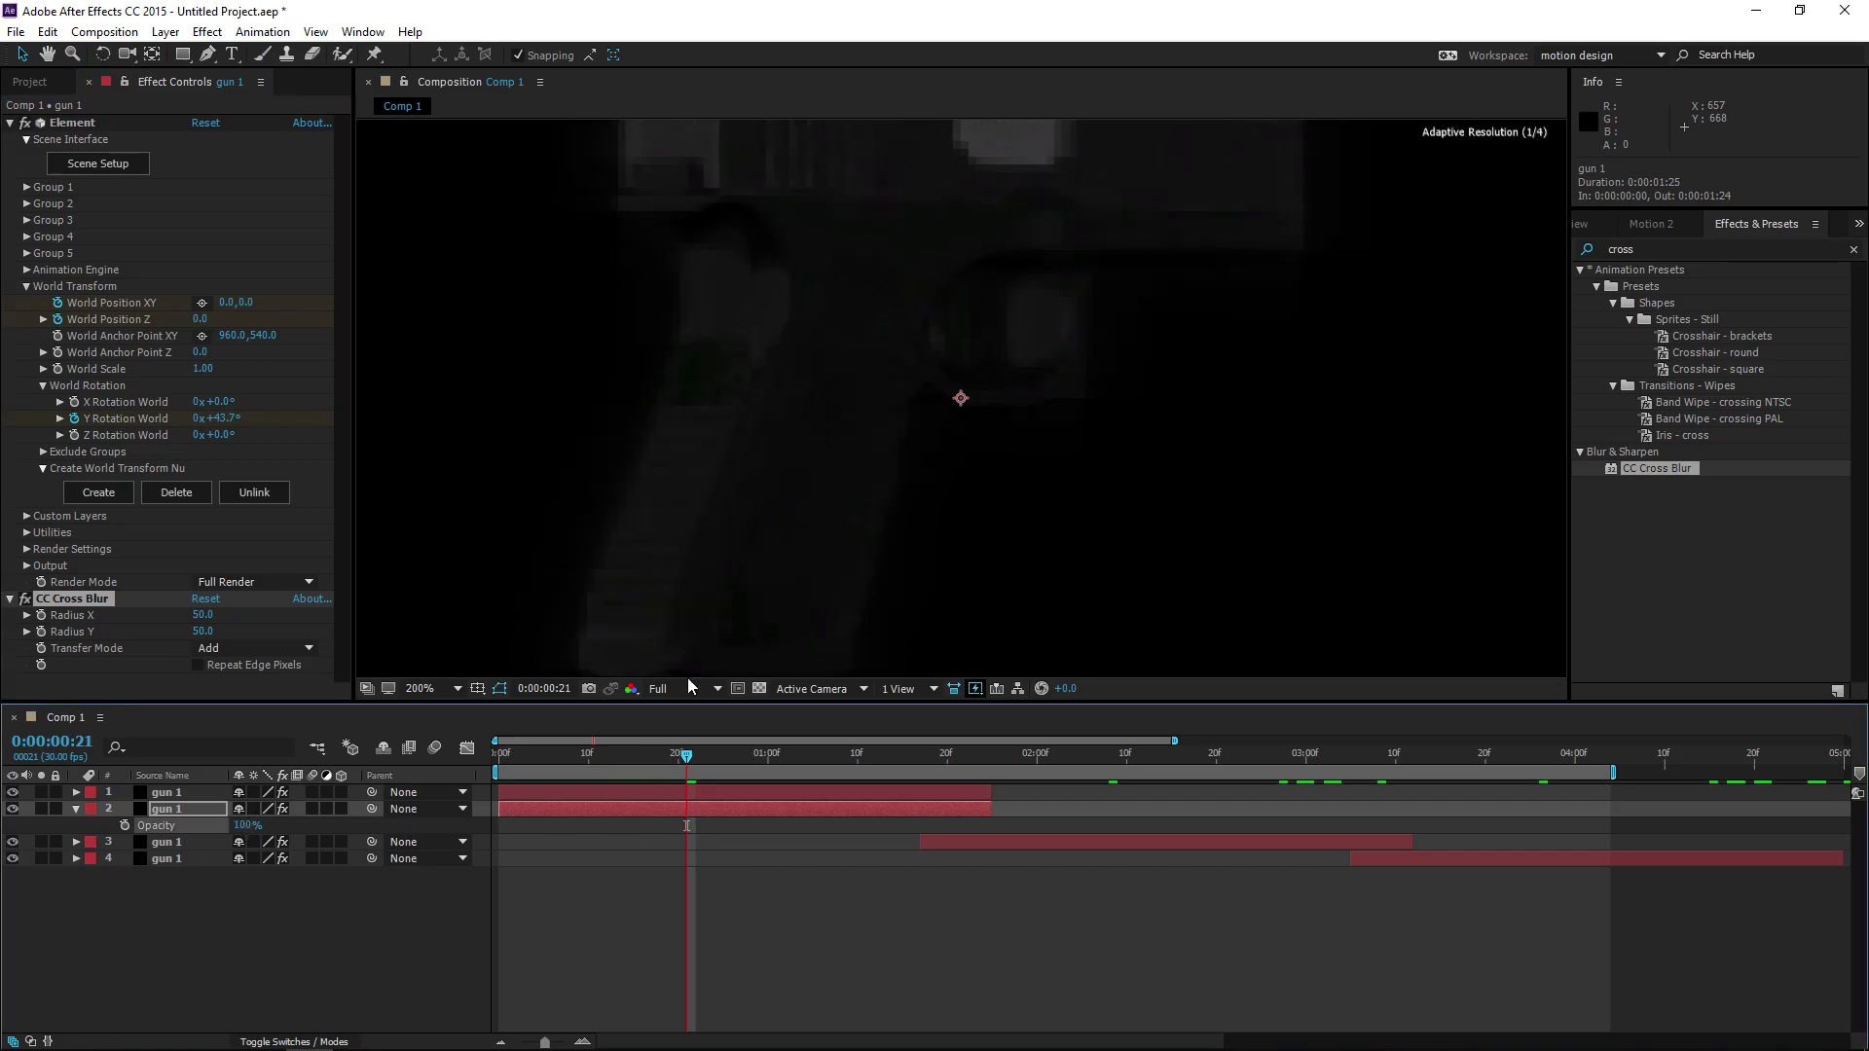
key("/")
key("ctrl+7")
Apply a Fill effect to the blurred copy and set its colour to white
type("fill")
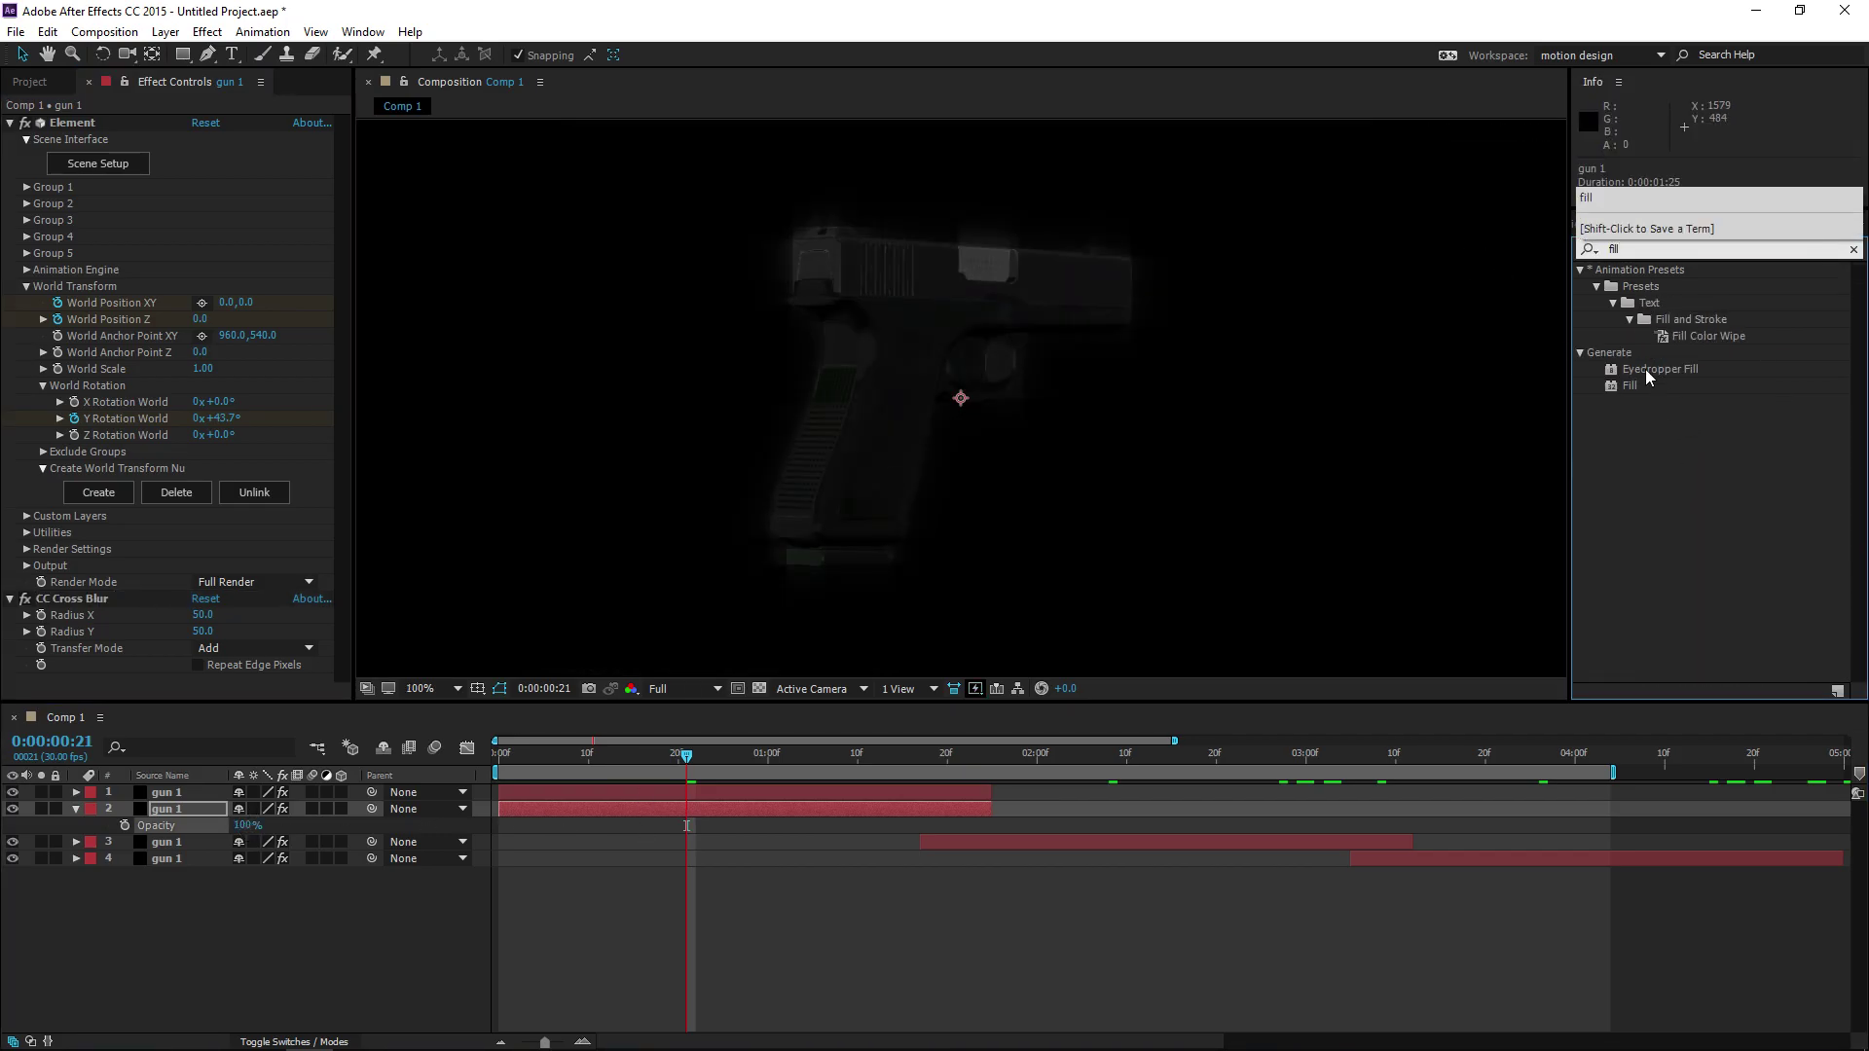
left_click_drag(1631, 385, 214, 619)
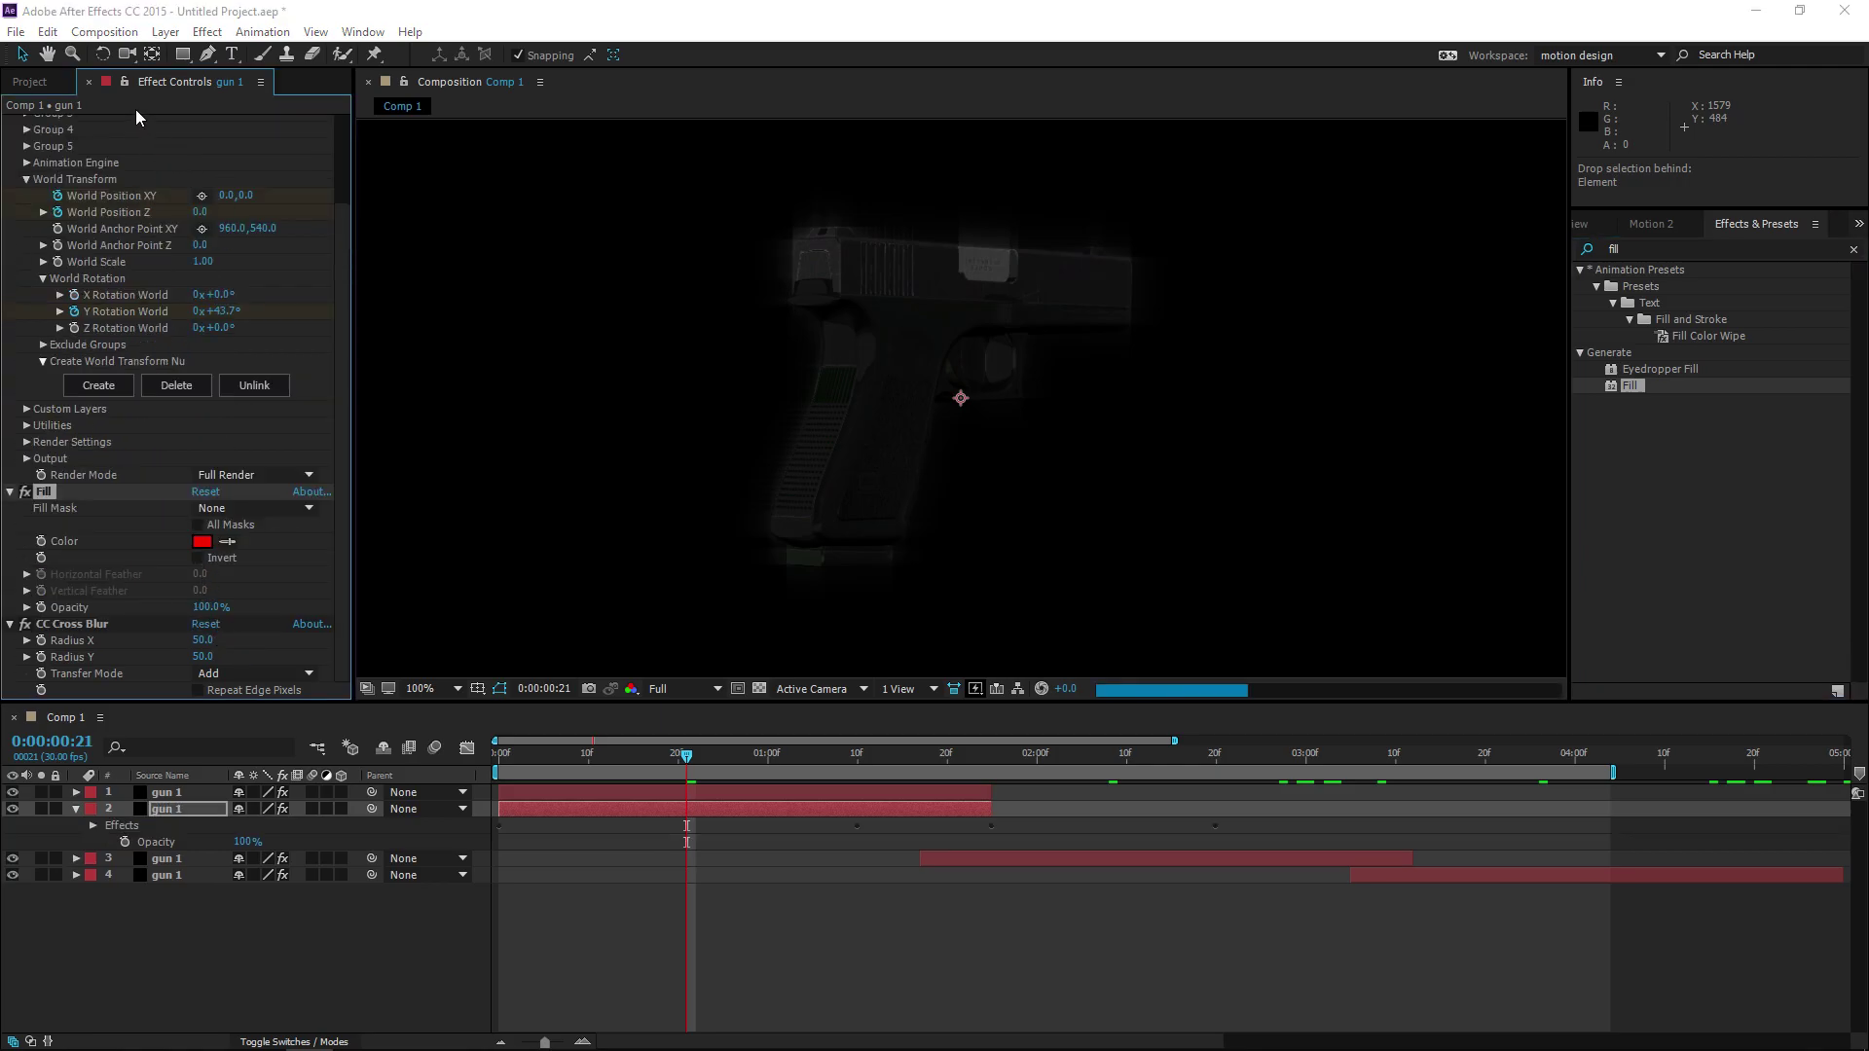
left_click(204, 542)
key("Return")
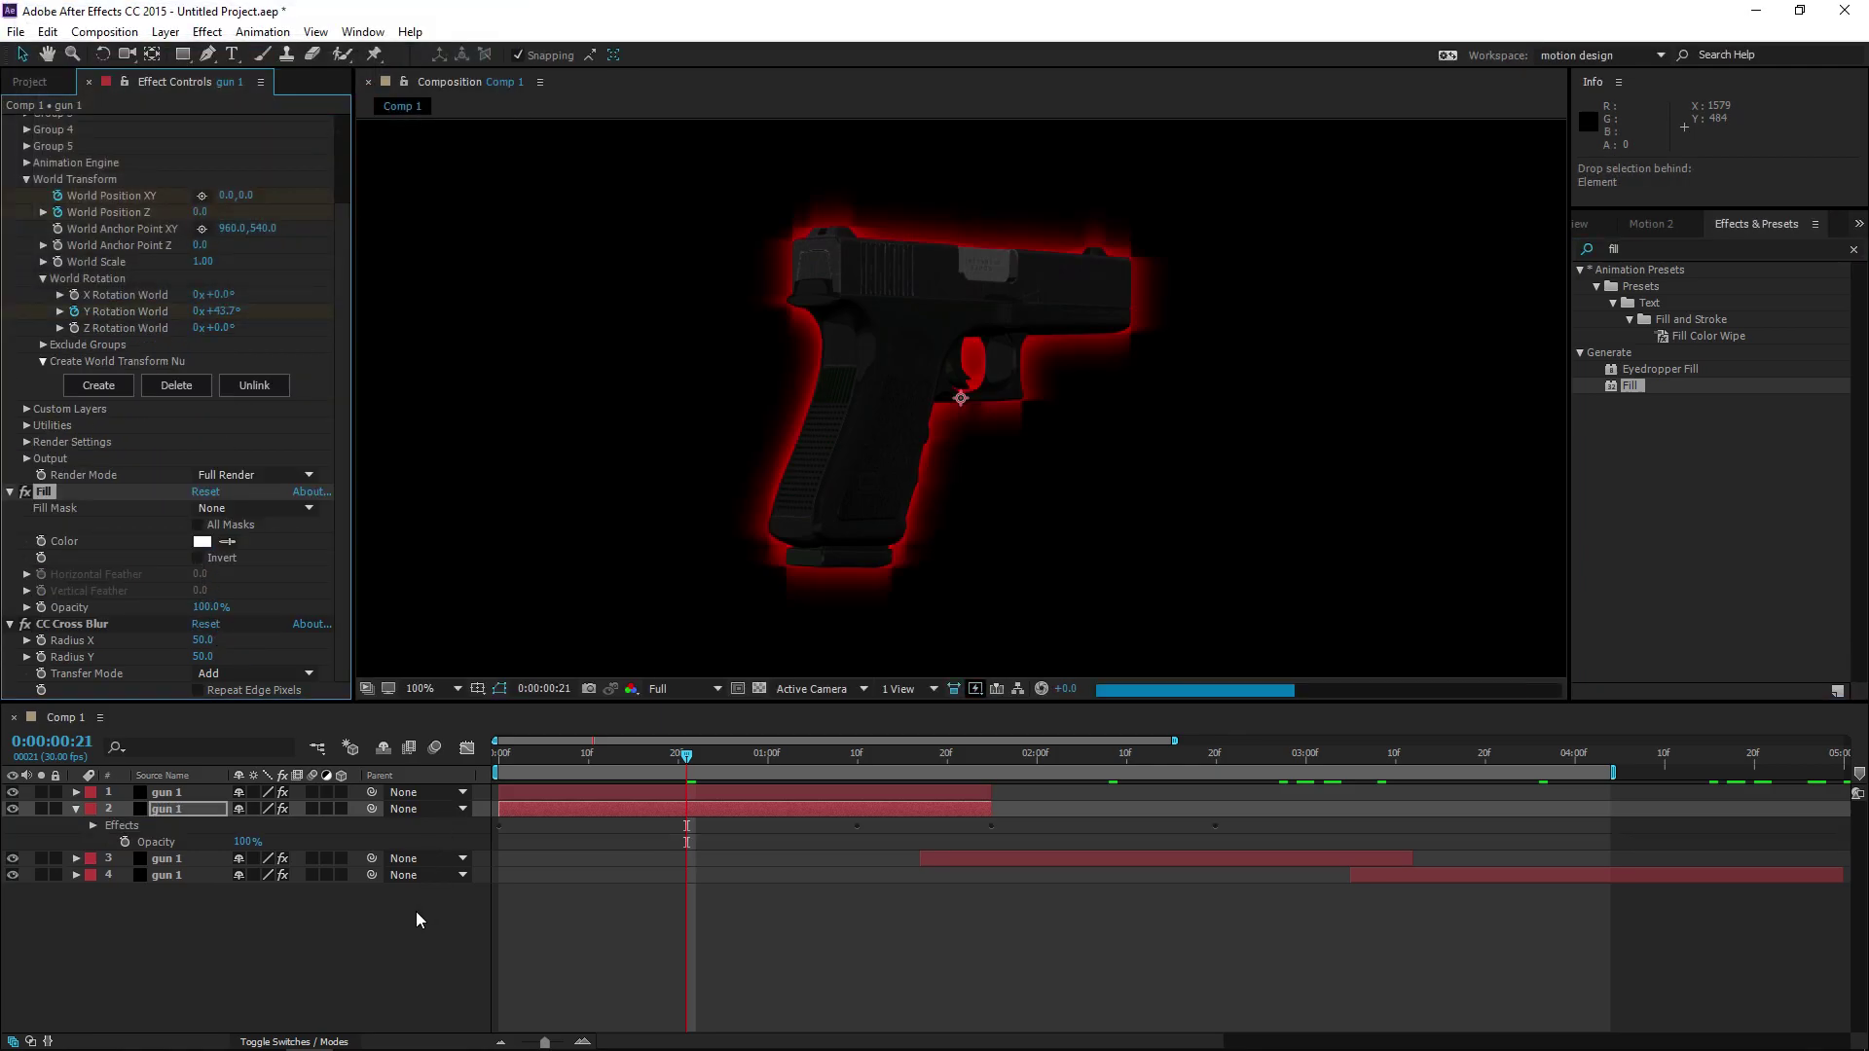
left_click(417, 911)
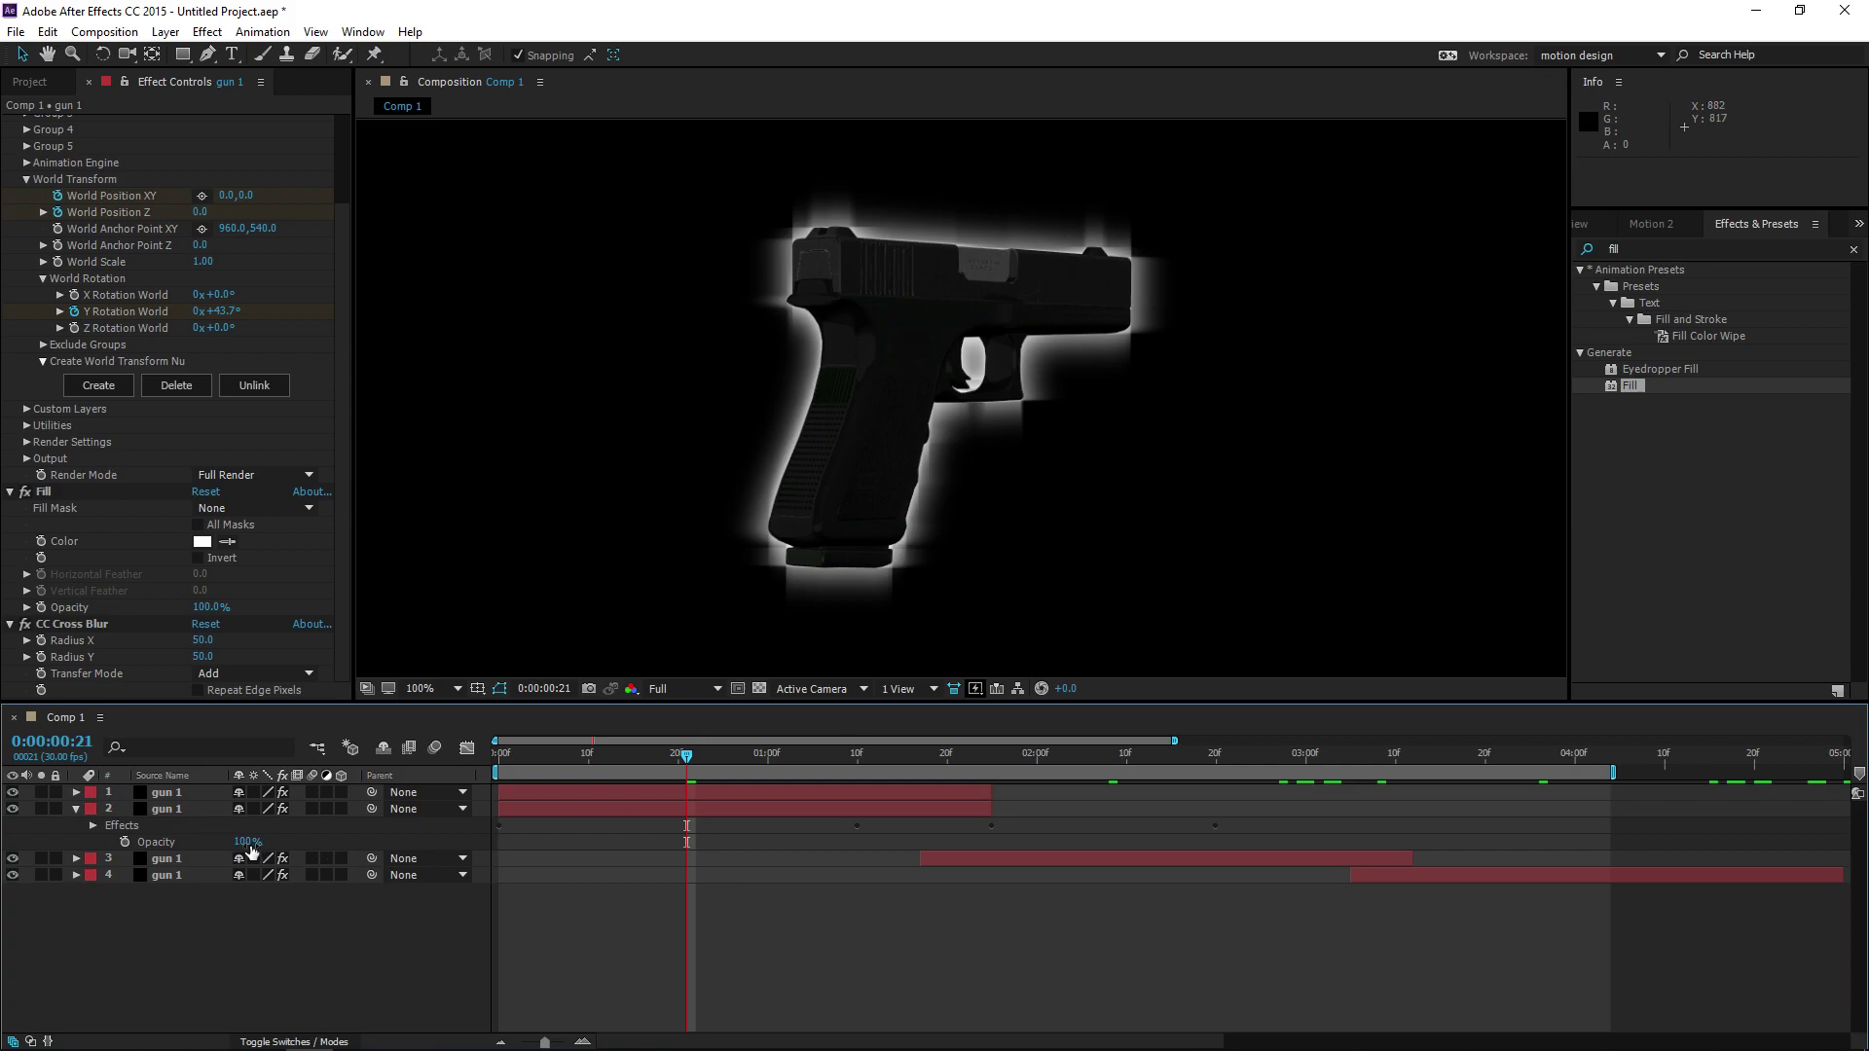
Switch the cross blur to Screen mode and set the layer opacity to 25%
left_click(243, 671)
left_click(243, 735)
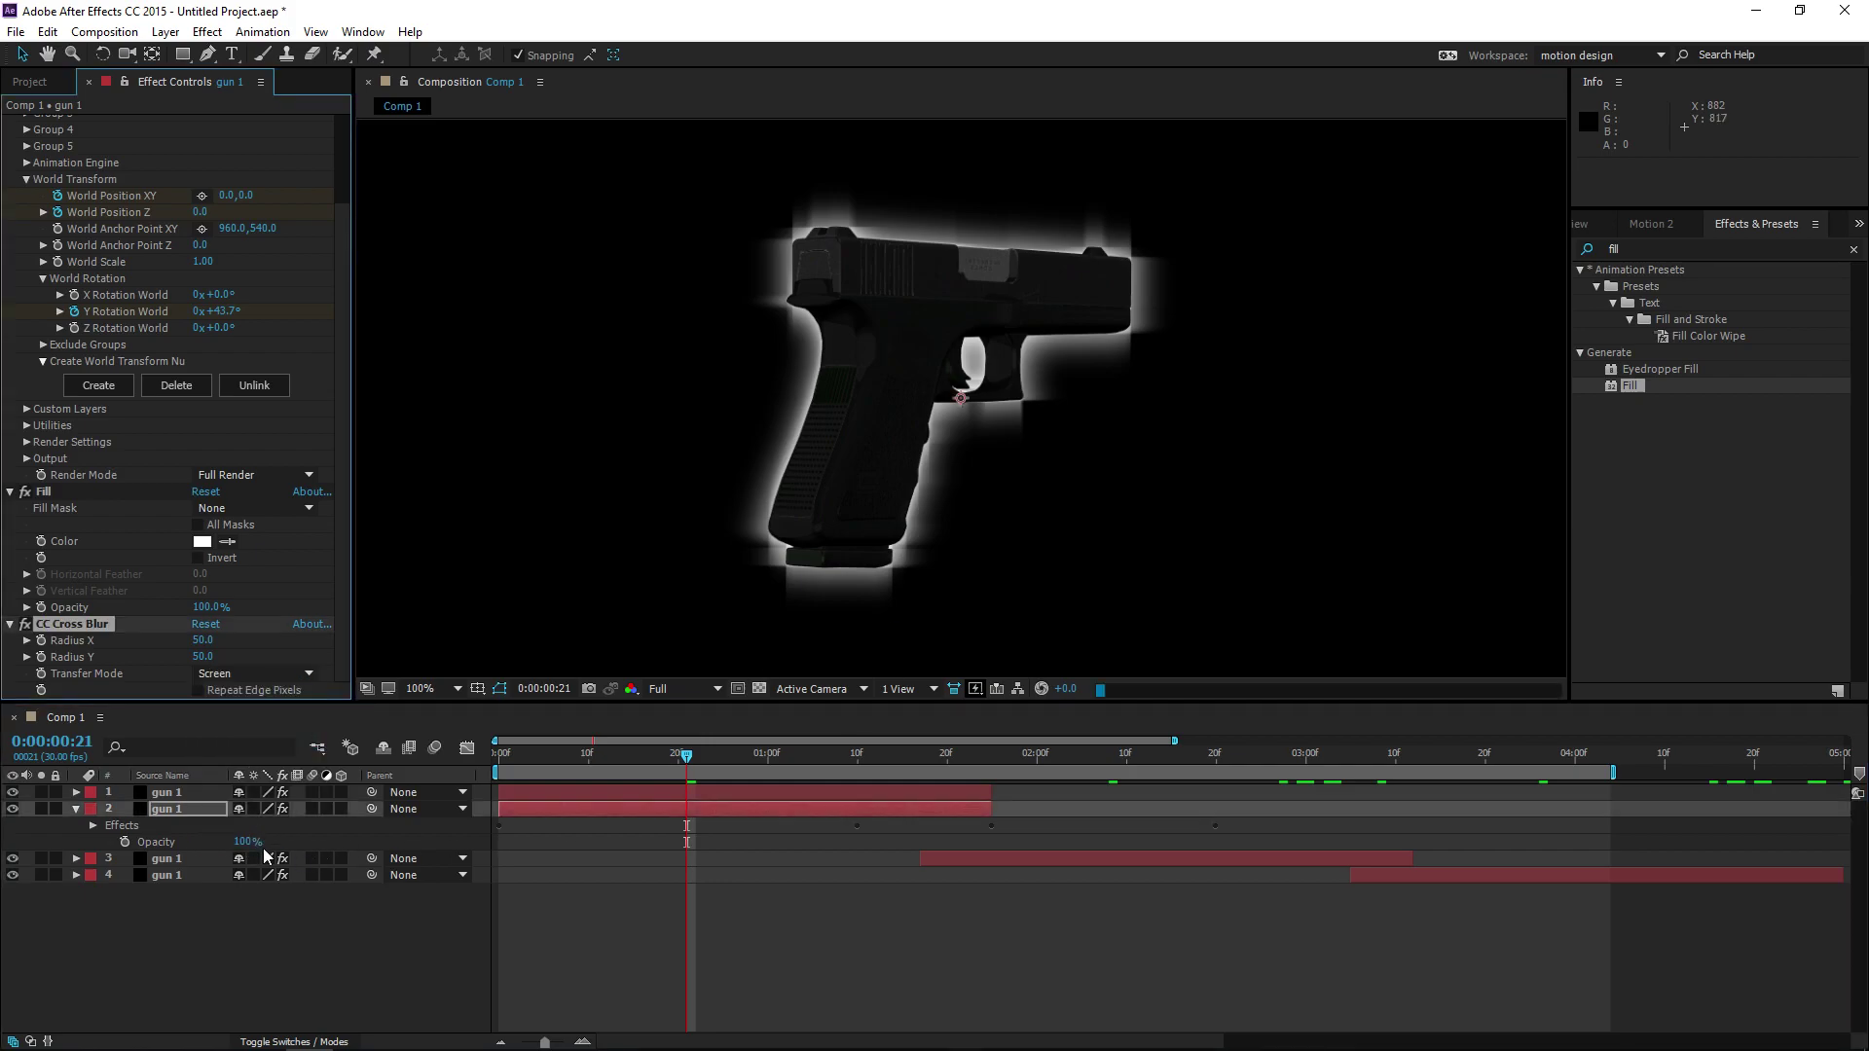
left_click(248, 842)
type("25")
key("Escape")
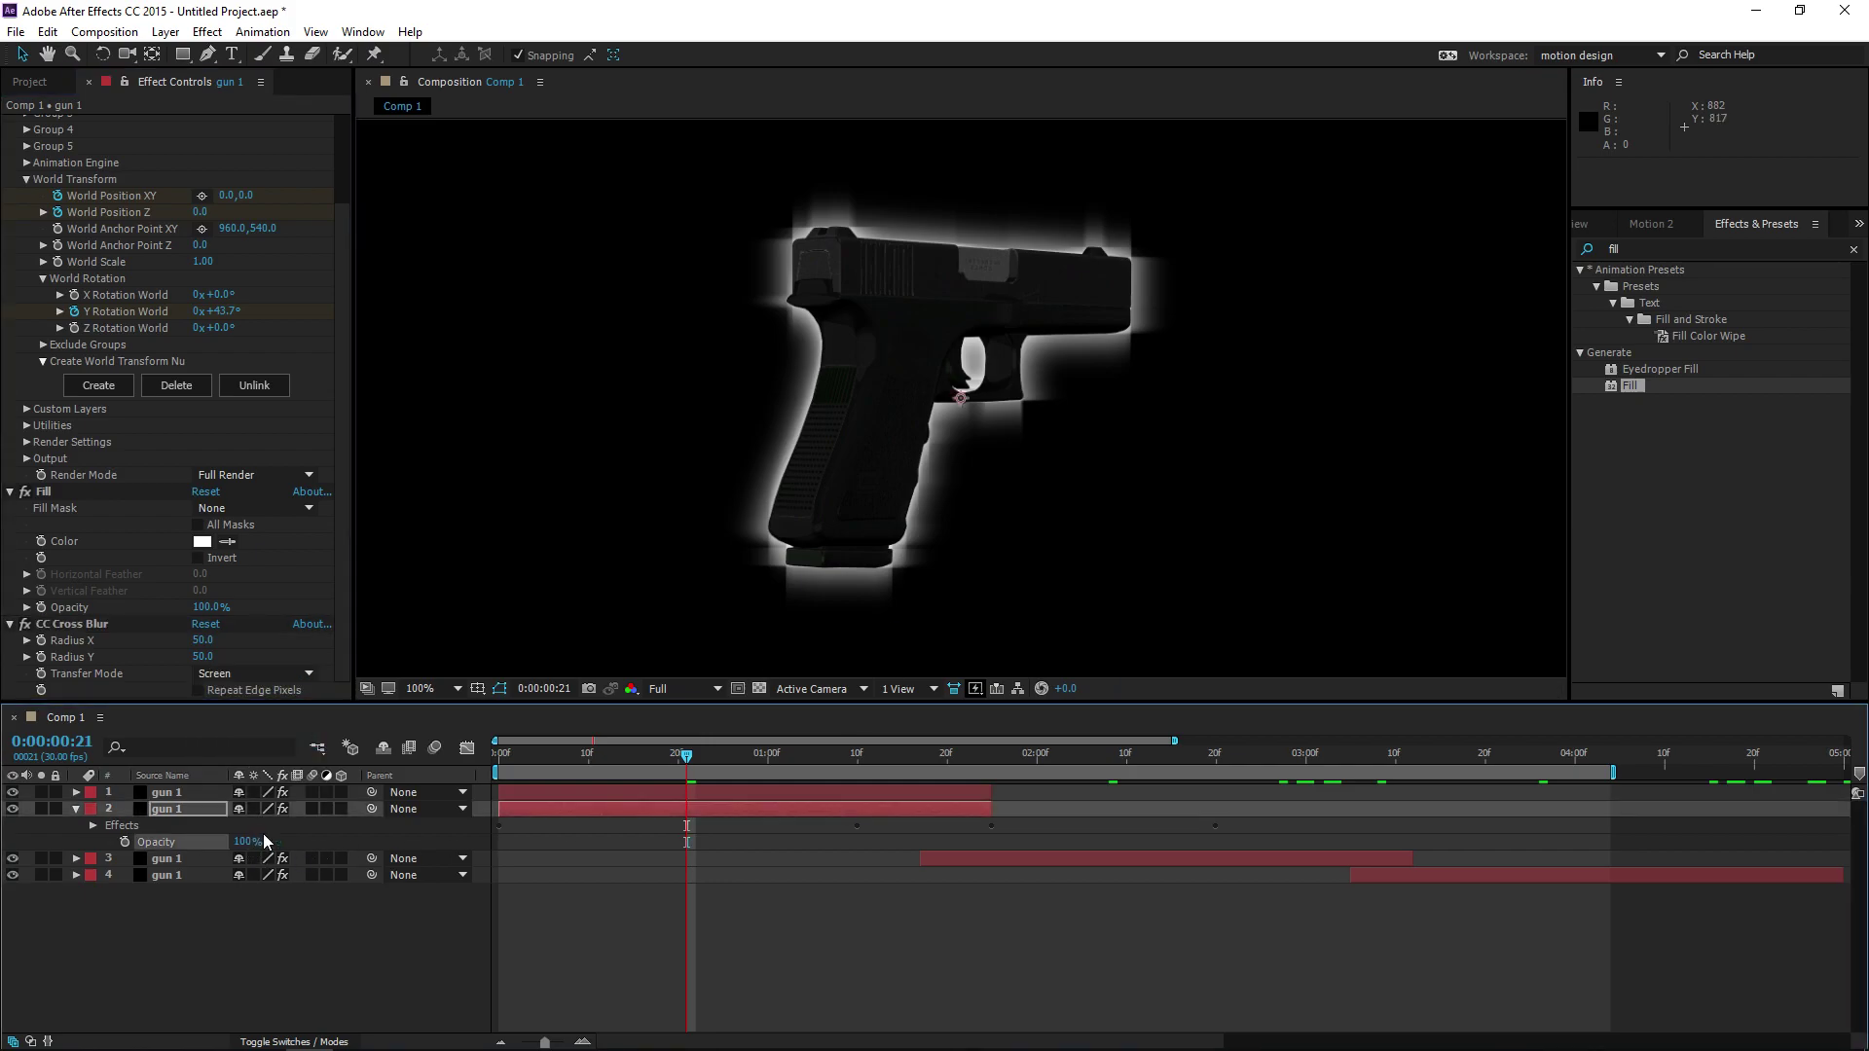
key("Return")
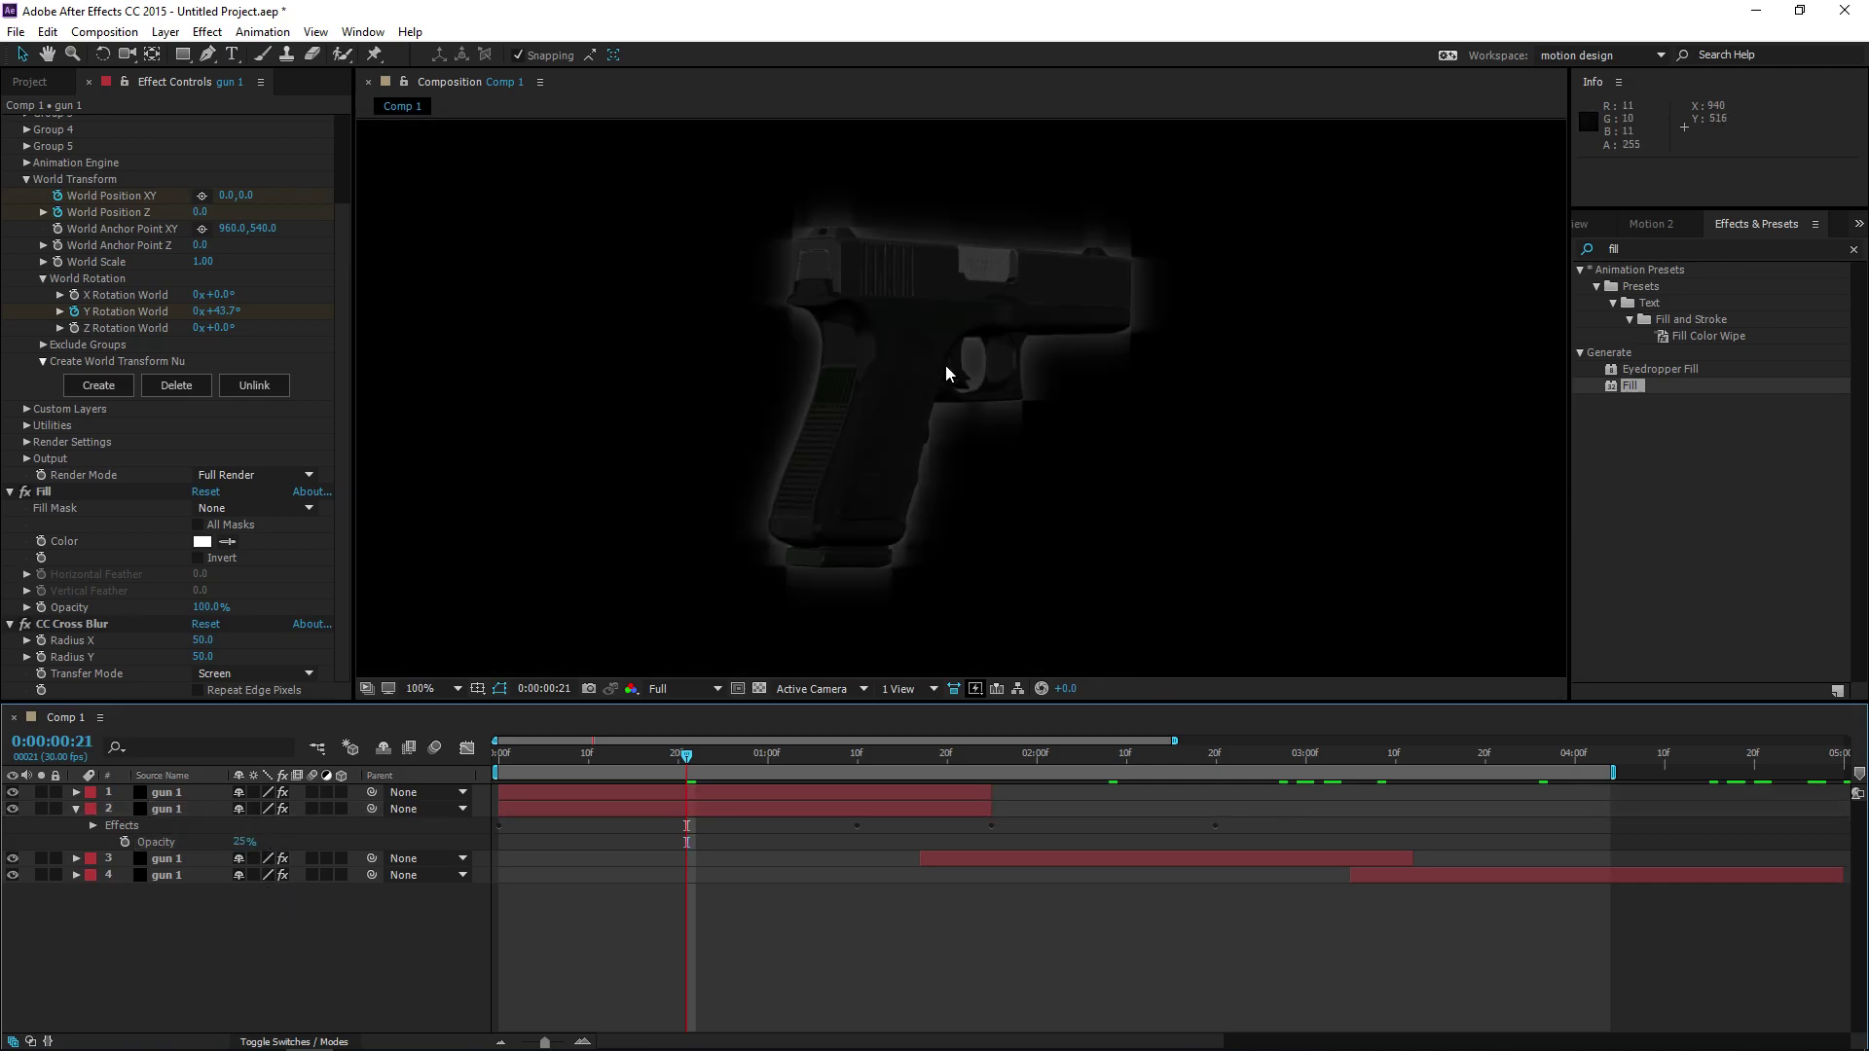
left_click(1679, 246)
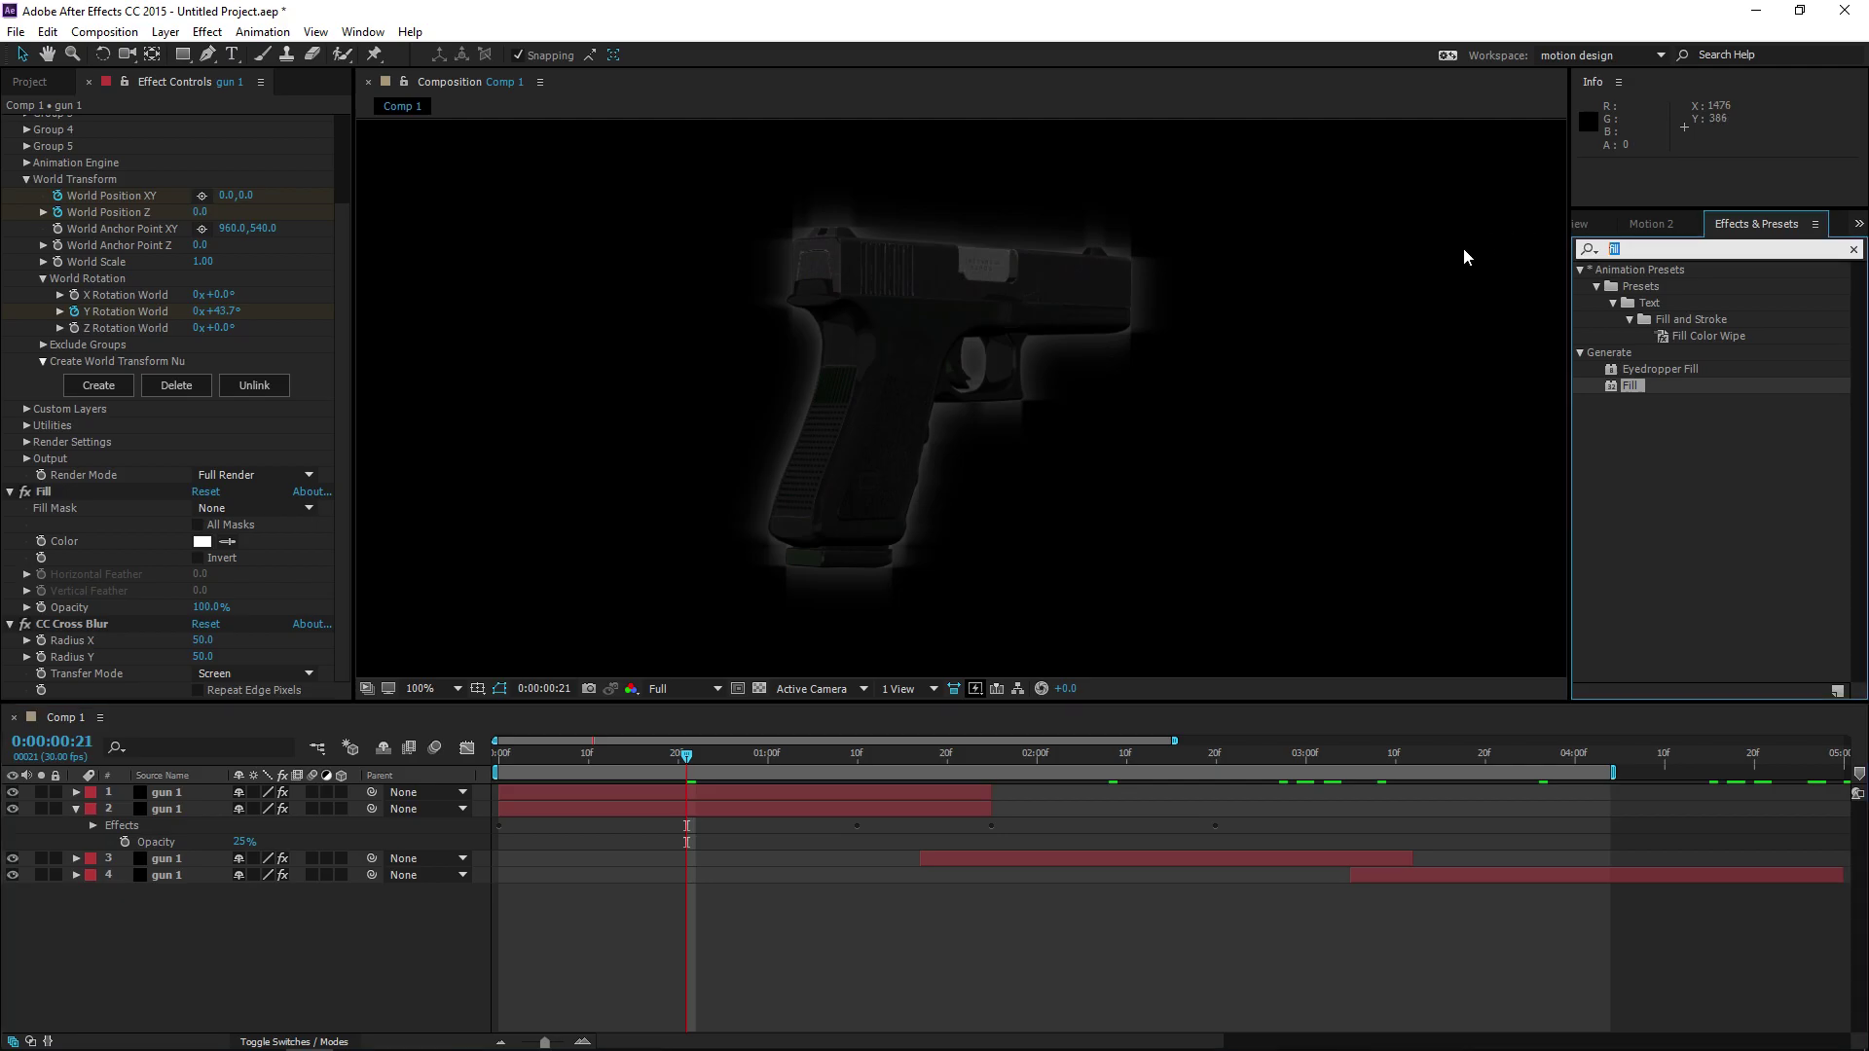
type("rays")
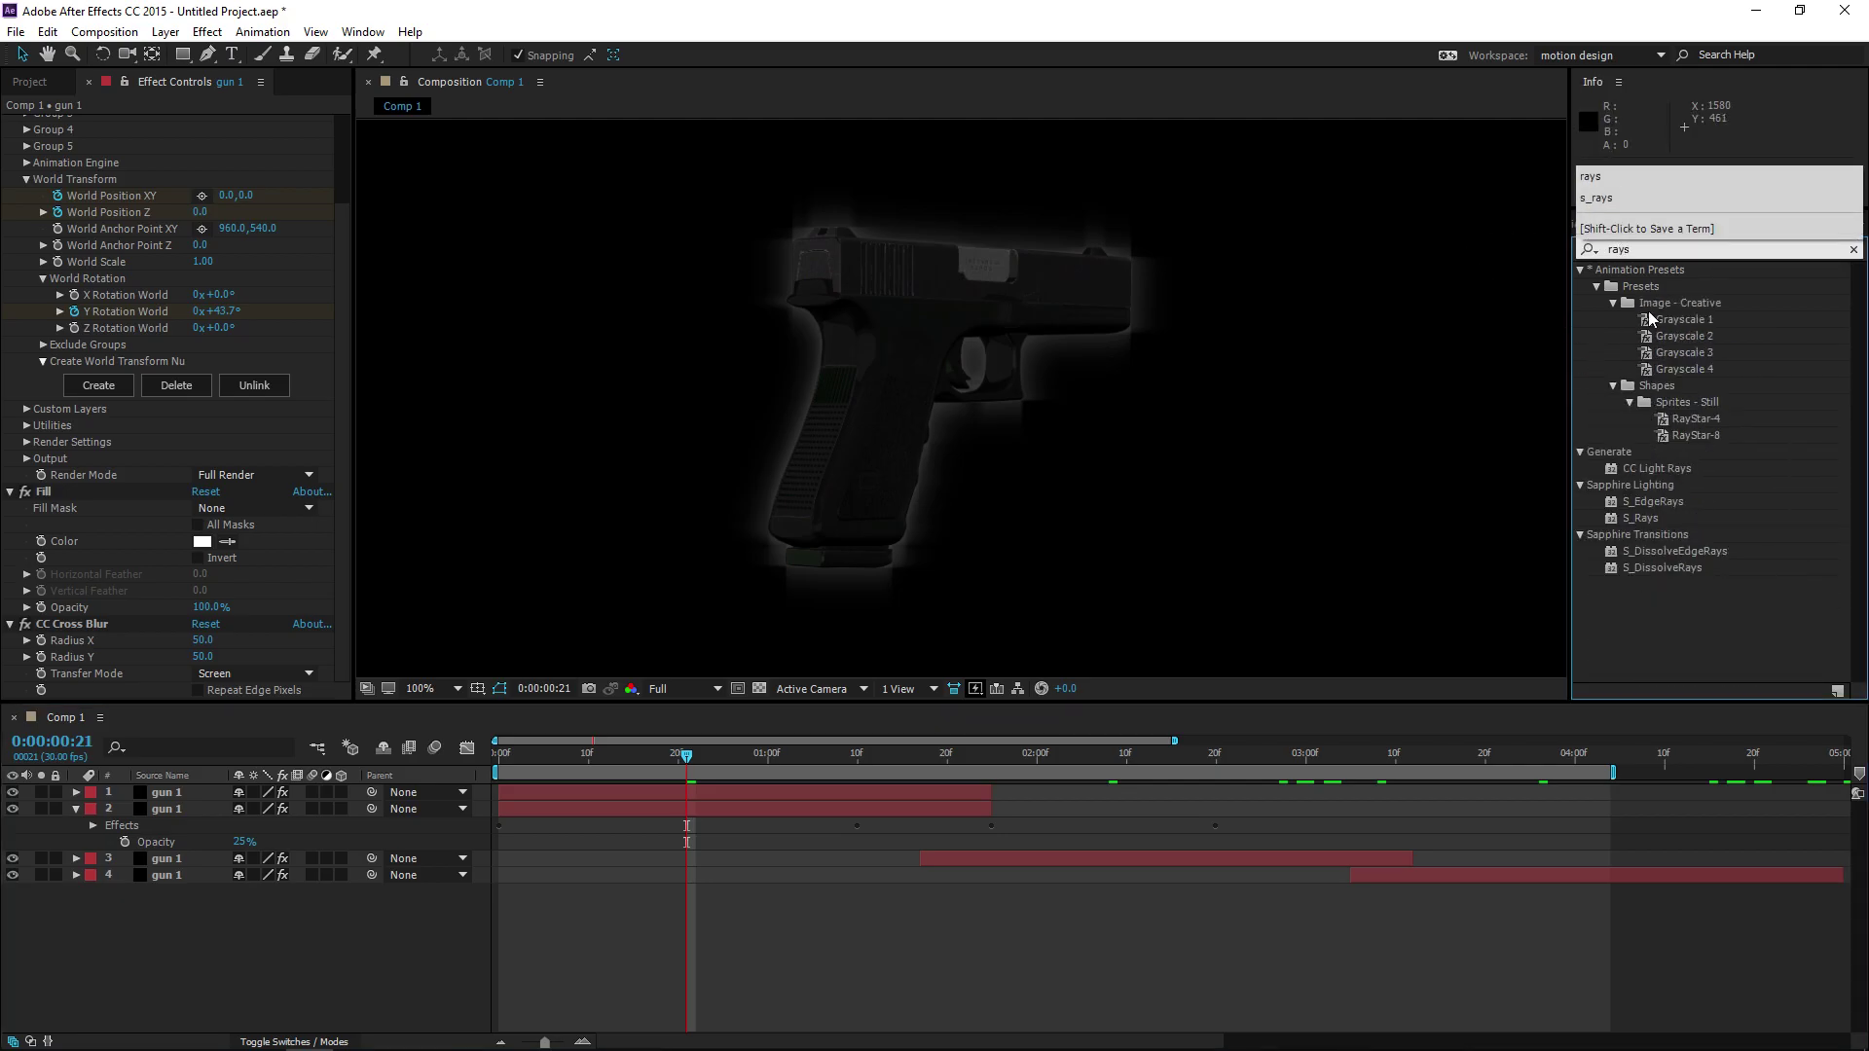
key("BackSpace")
key("BackSpace")
key("BackSpace")
key("BackSpace")
type("g")
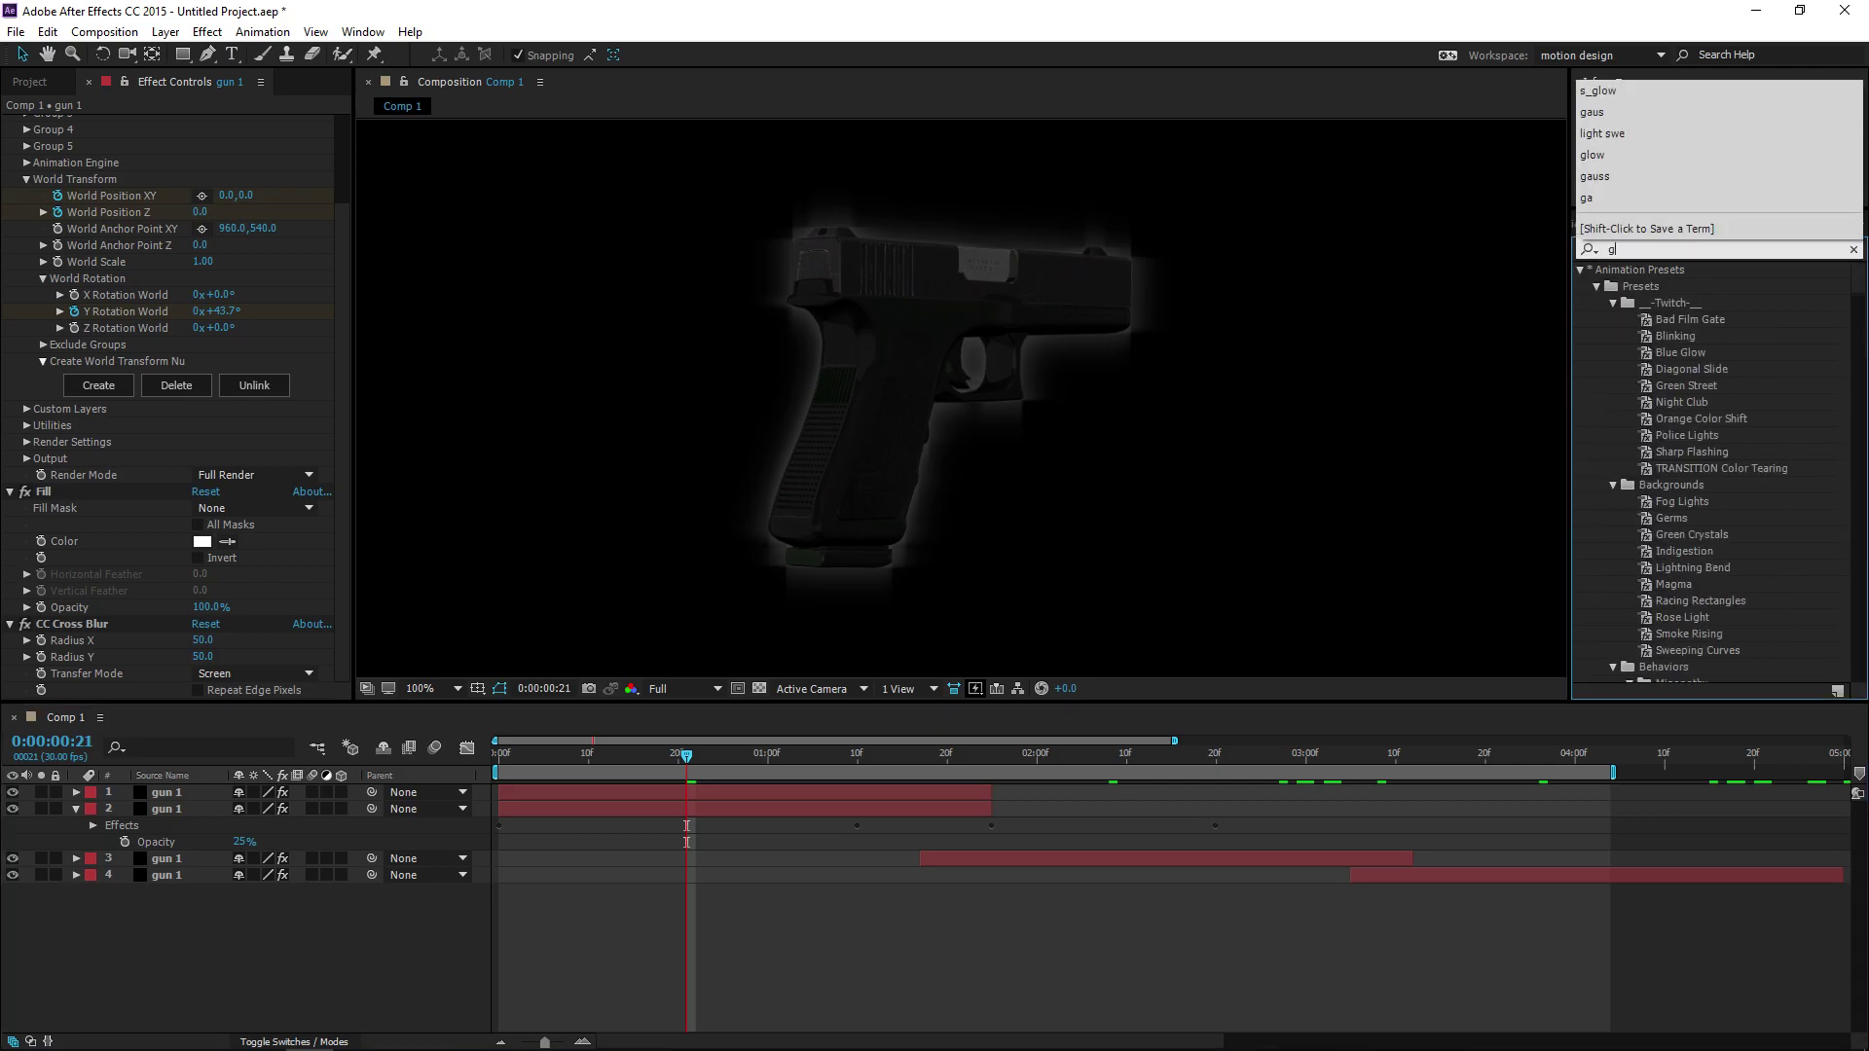
type("low")
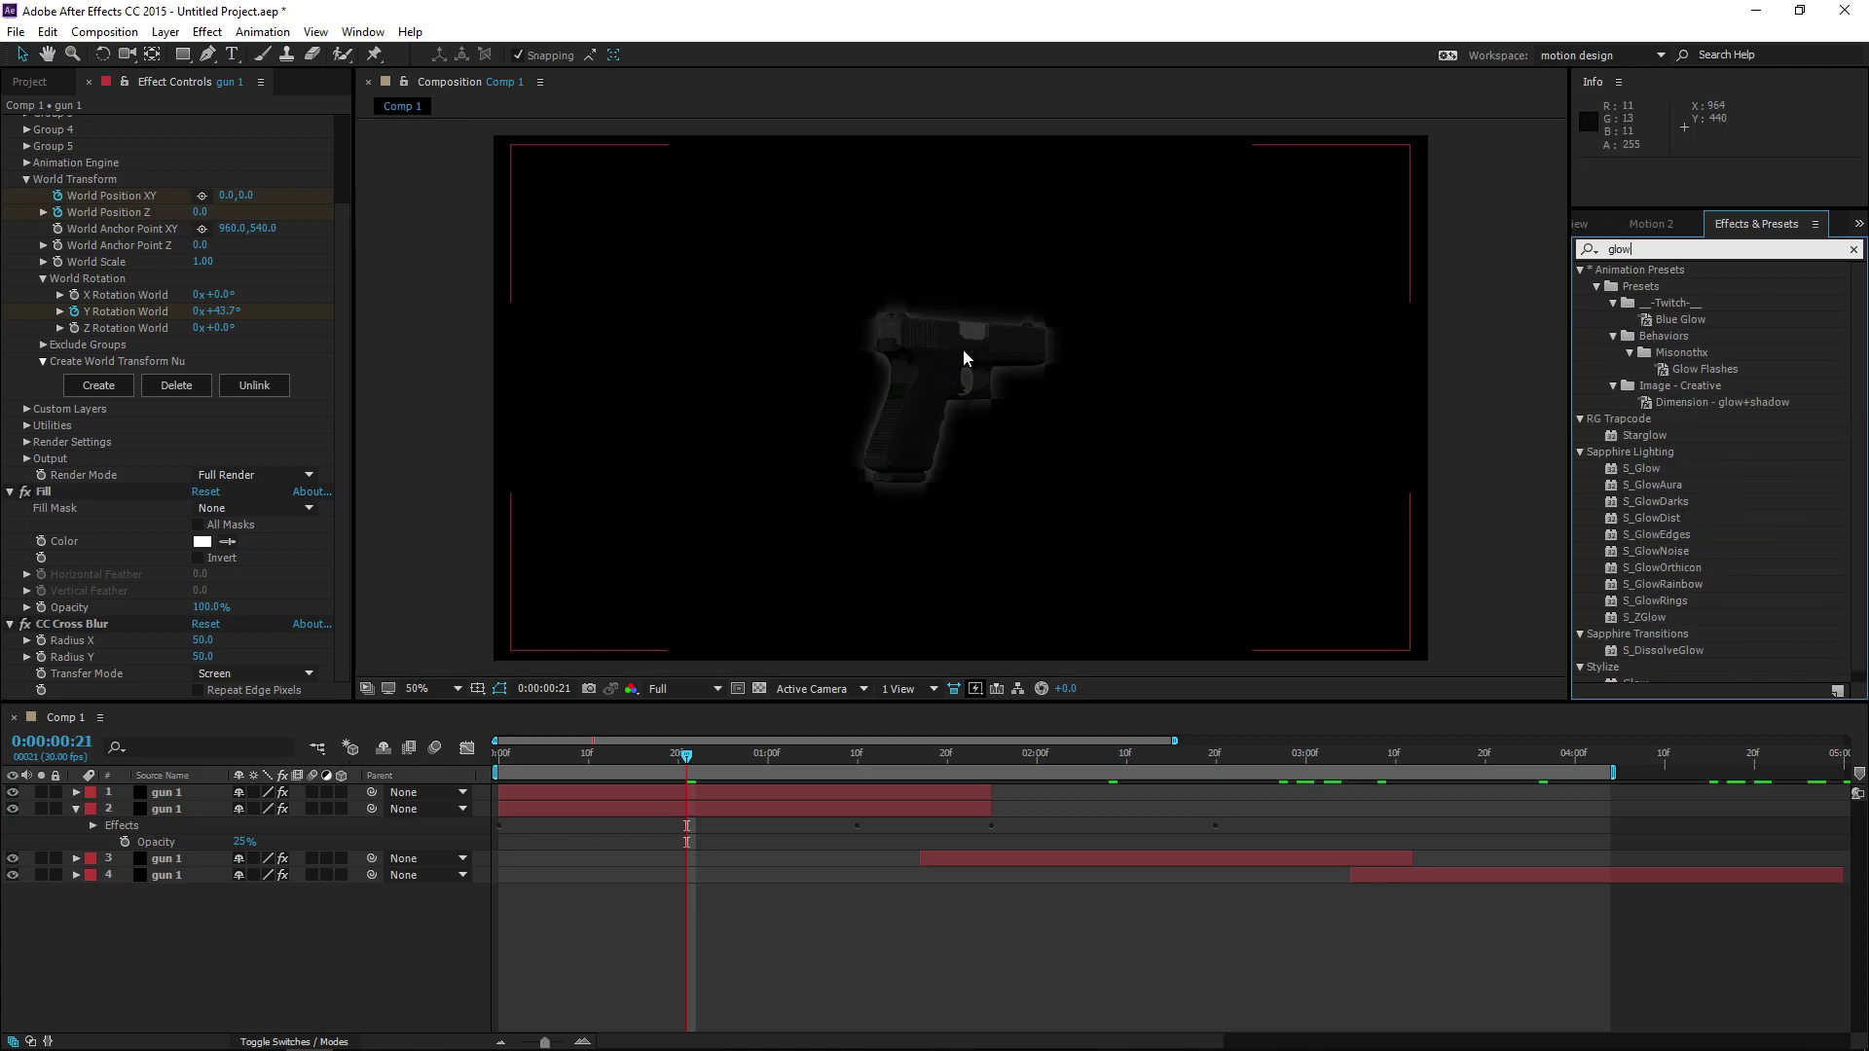
scroll(903, 389, "up", 1)
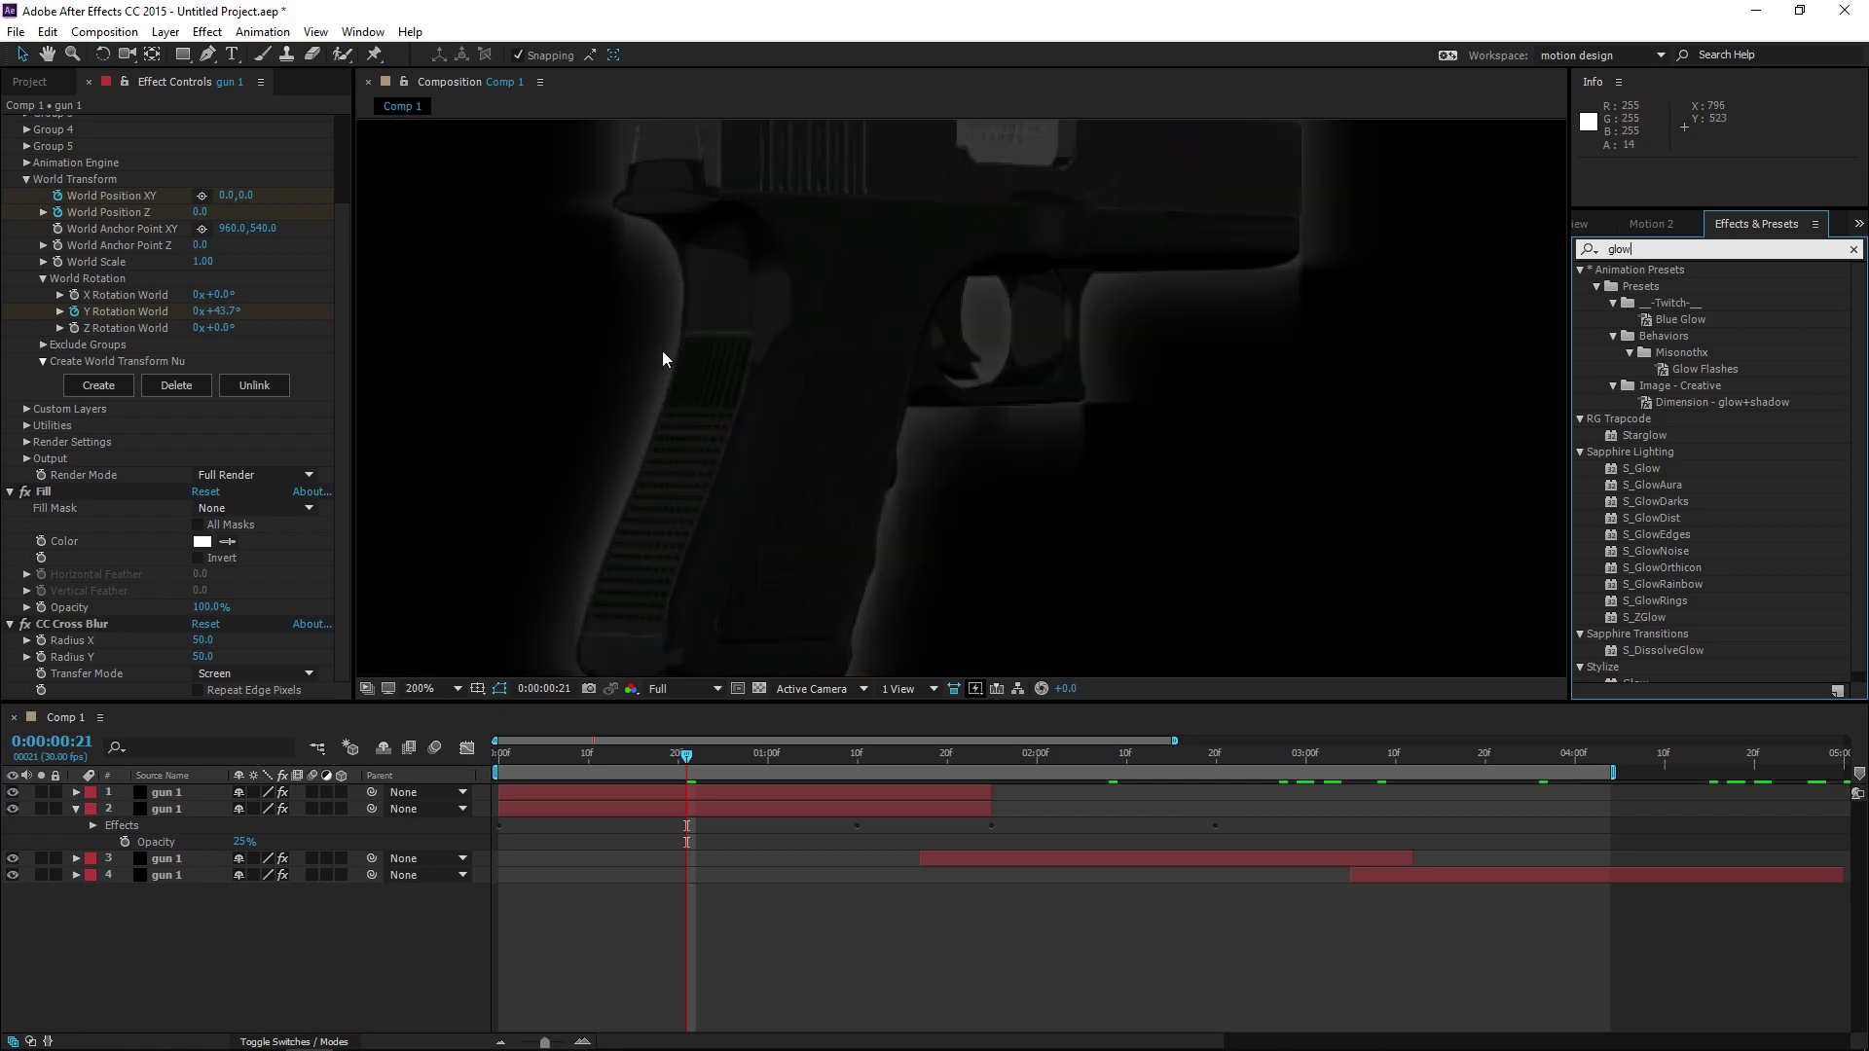